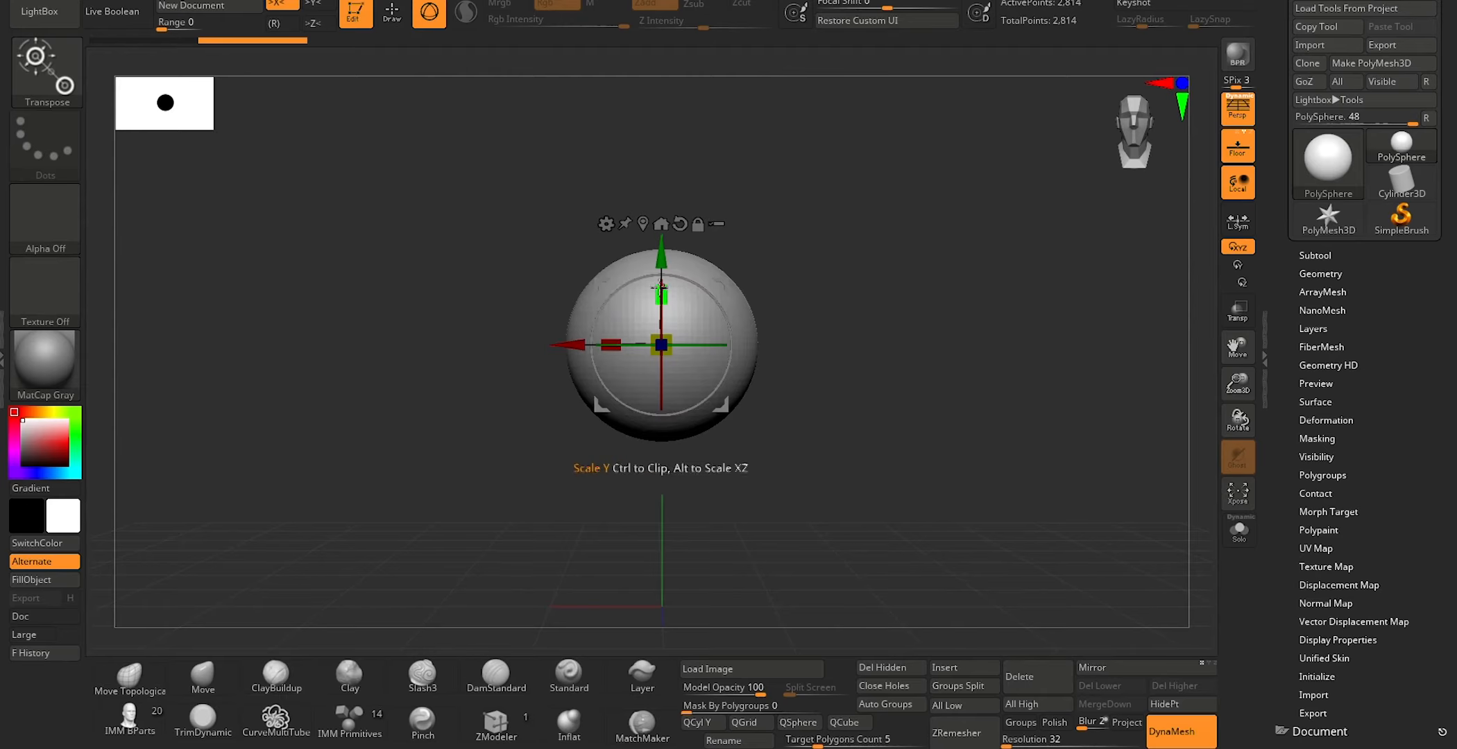
# Step: Squash the sphere vertically to about 0.69 of its height and raise it slightly to form the head
pyautogui.moveTo(669, 286); pyautogui.dragTo(669, 314)
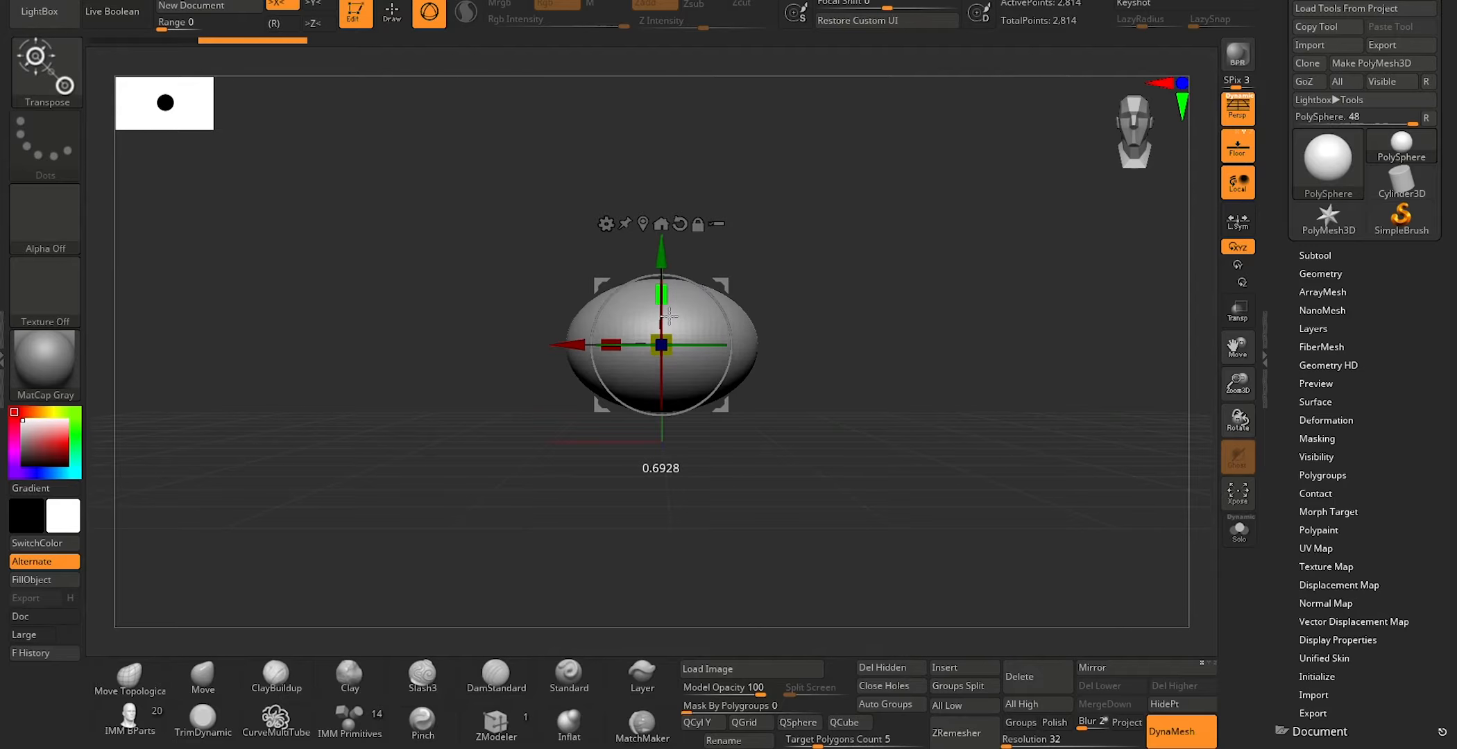
pyautogui.press('q')
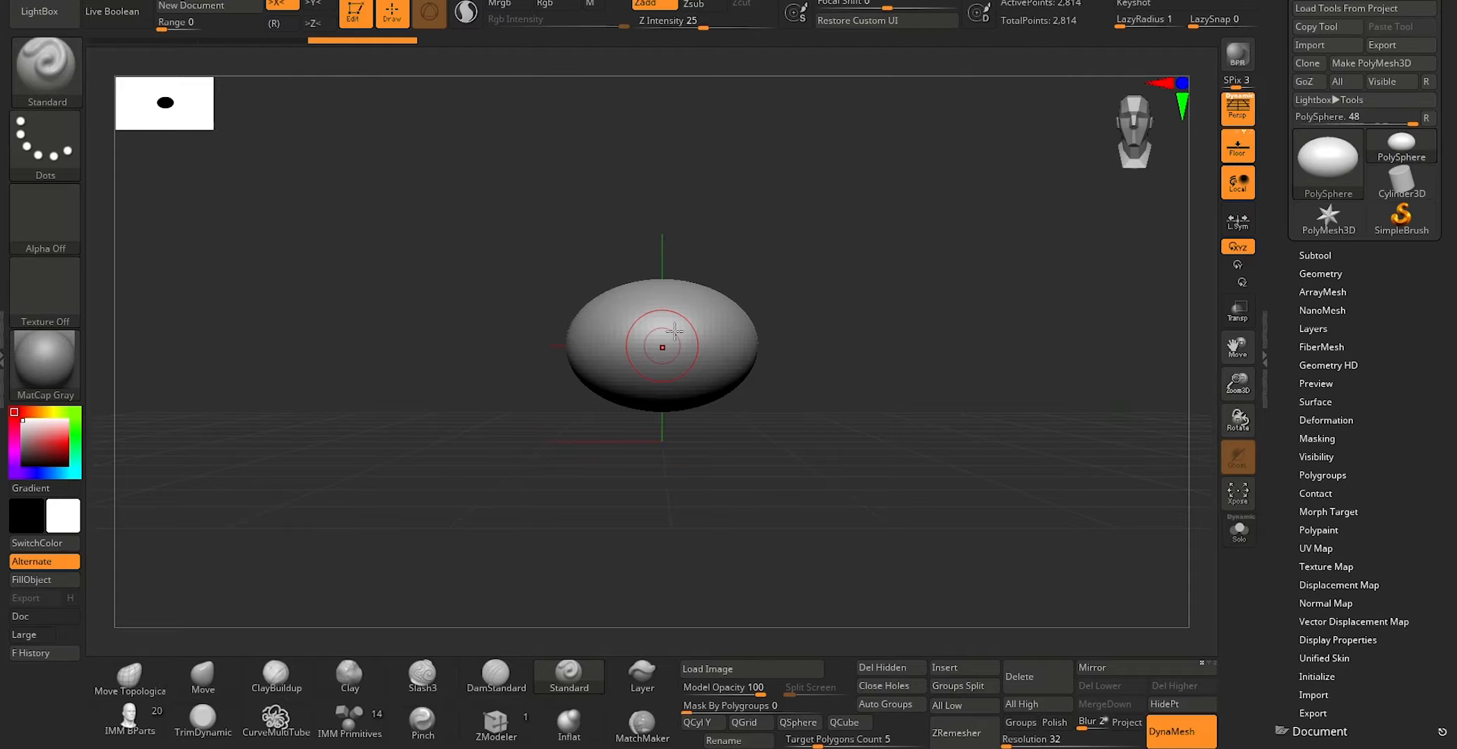
pyautogui.press('w')
pyautogui.moveTo(665, 251); pyautogui.dragTo(665, 228)
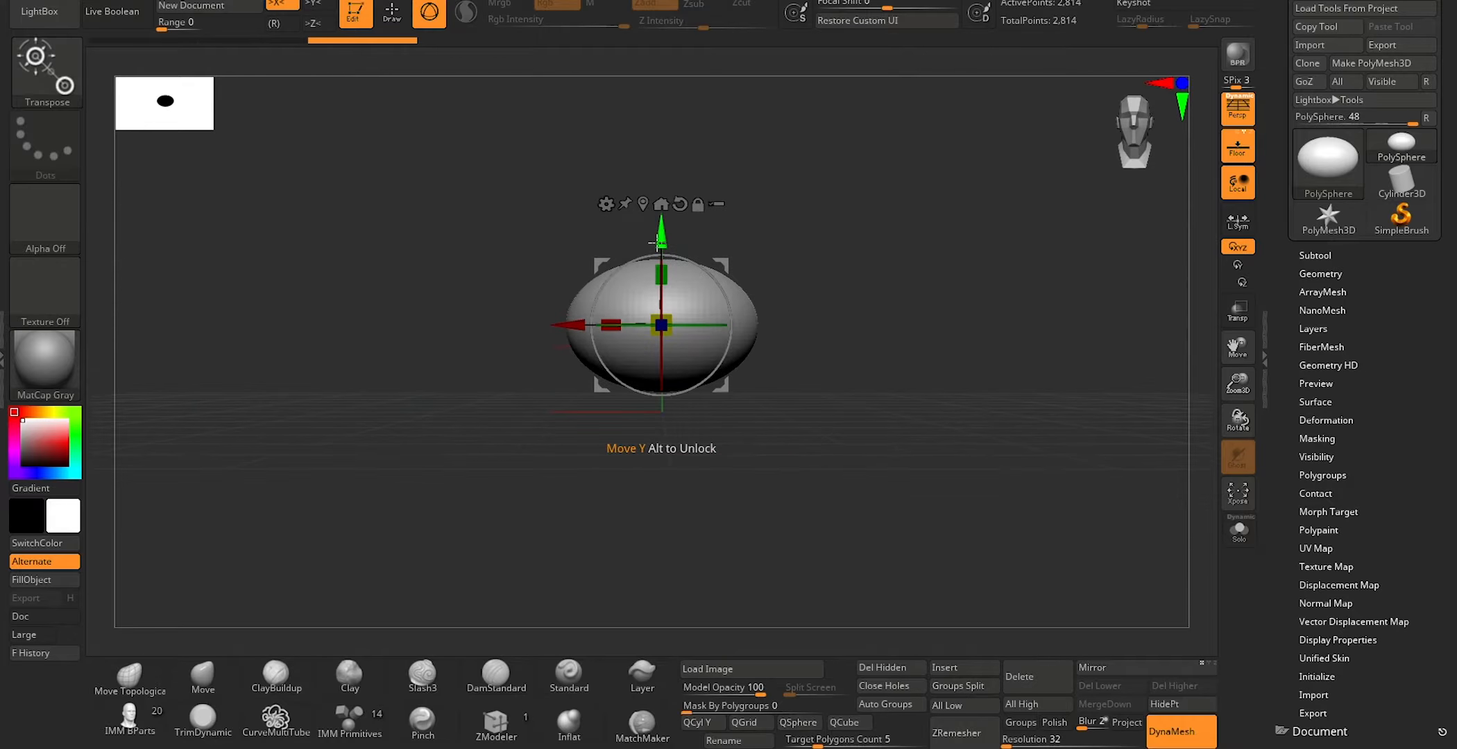
pyautogui.press('q')
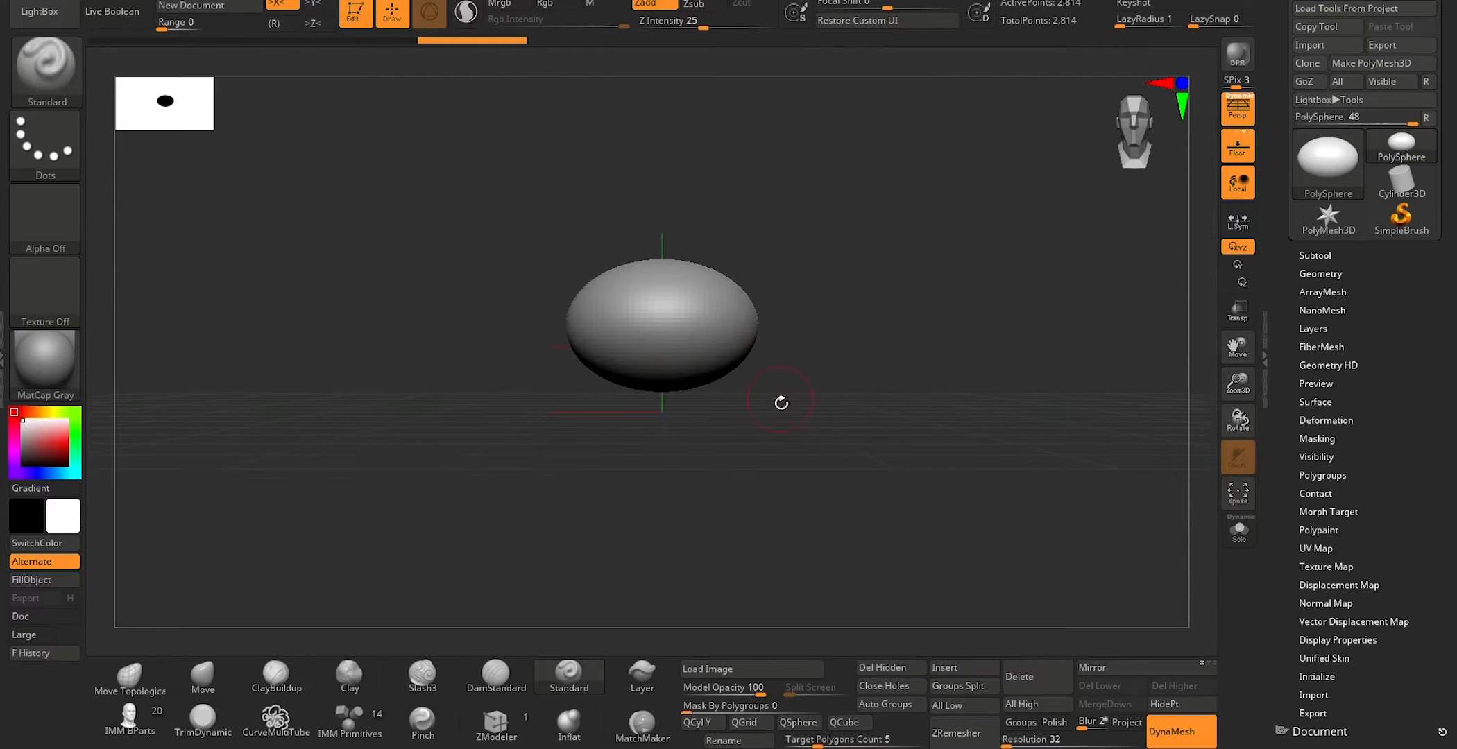
# Step: Insert a Sphere3D for the body, scale it down uniformly and move it below the head
pyautogui.click(986, 672)
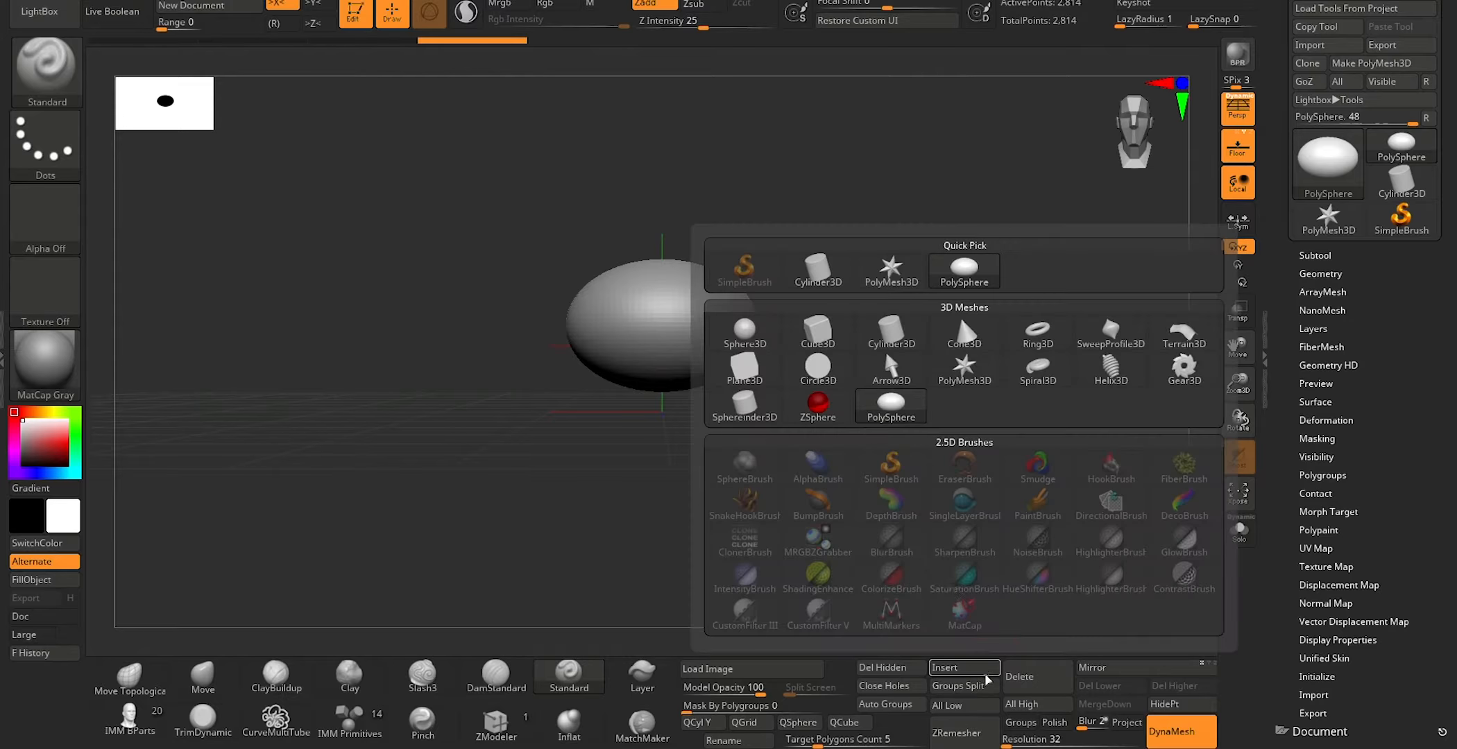
pyautogui.click(756, 340)
pyautogui.press('w')
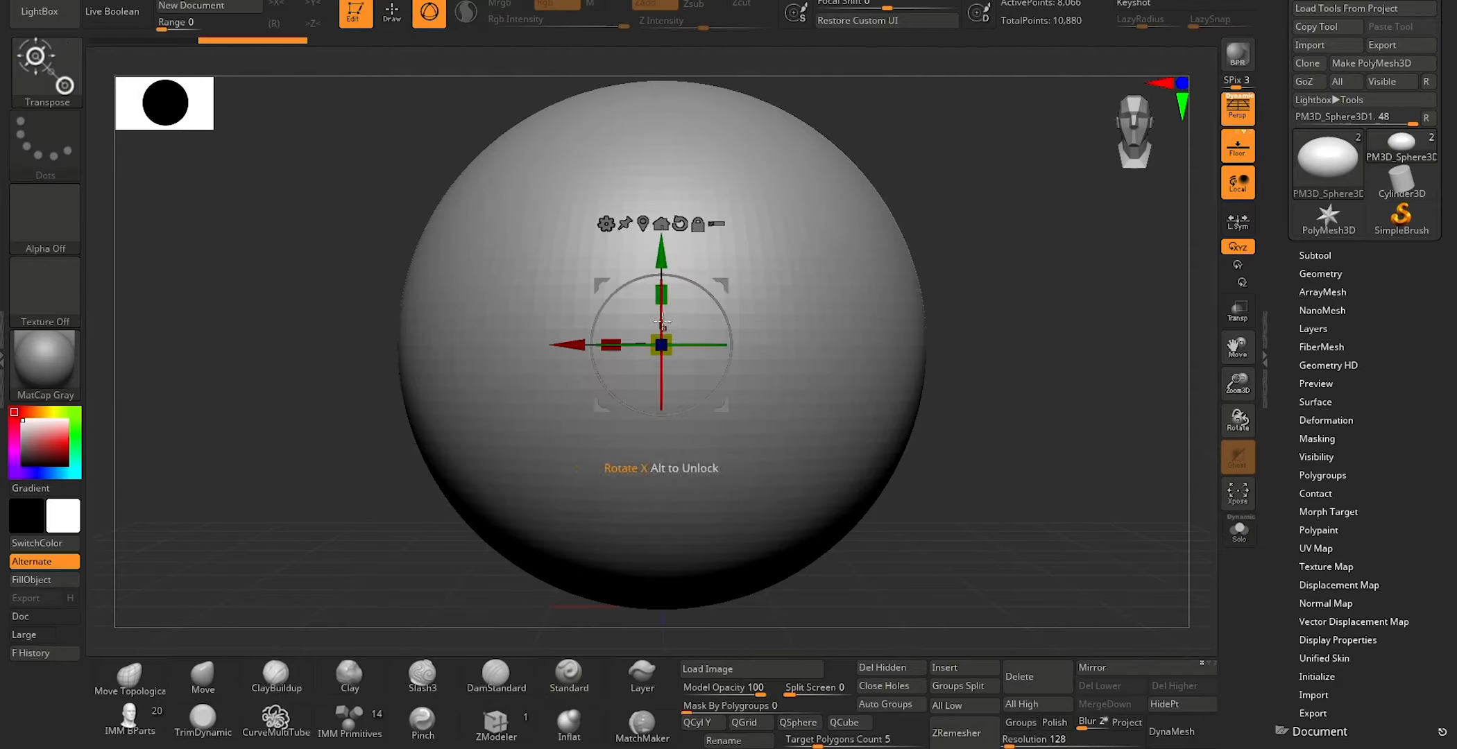
pyautogui.moveTo(661, 253); pyautogui.dragTo(661, 319)
pyautogui.moveTo(654, 401); pyautogui.dragTo(1065, 322)
pyautogui.moveTo(661, 318); pyautogui.dragTo(661, 351)
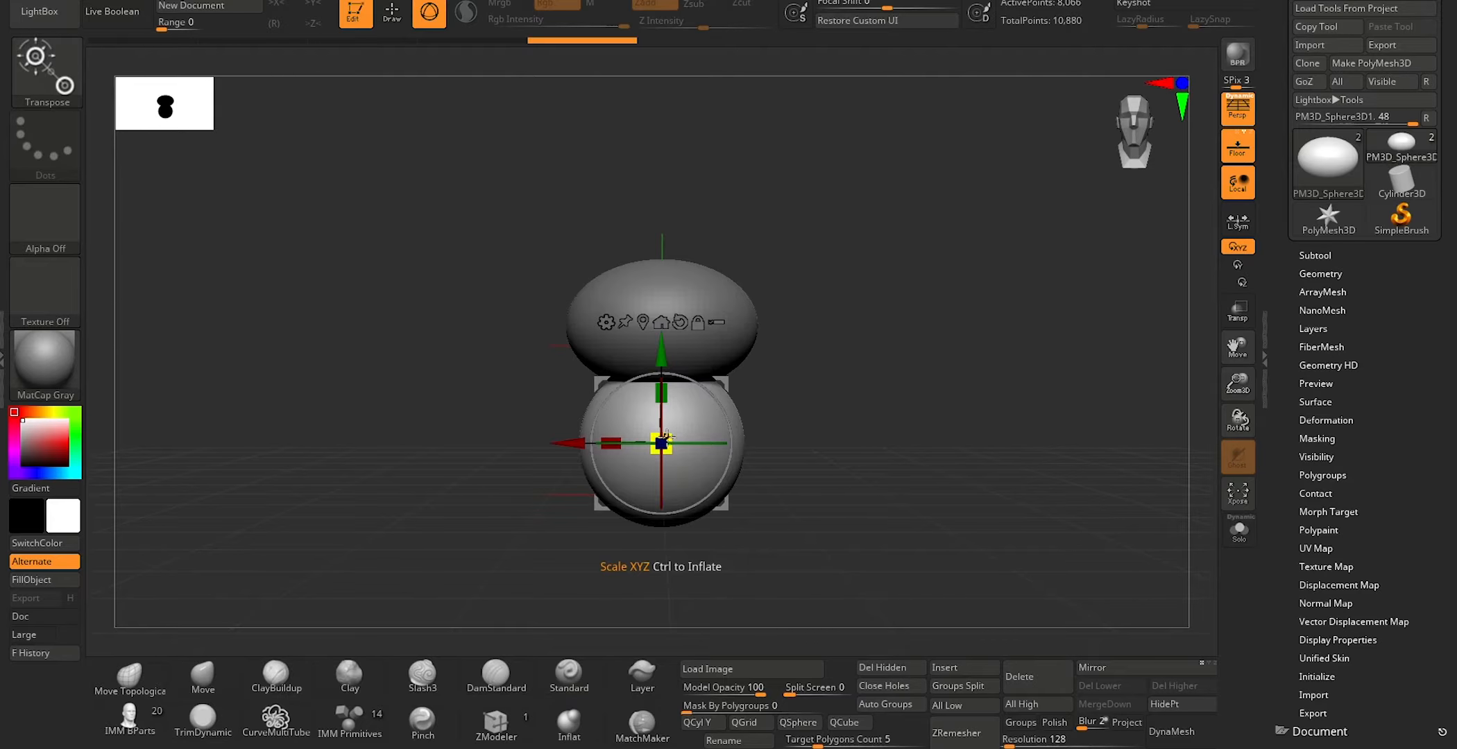
# Step: Shrink the body sphere further and raise it so it touches the underside of the head
pyautogui.moveTo(652, 435); pyautogui.dragTo(663, 430)
pyautogui.moveTo(660, 356); pyautogui.dragTo(661, 338)
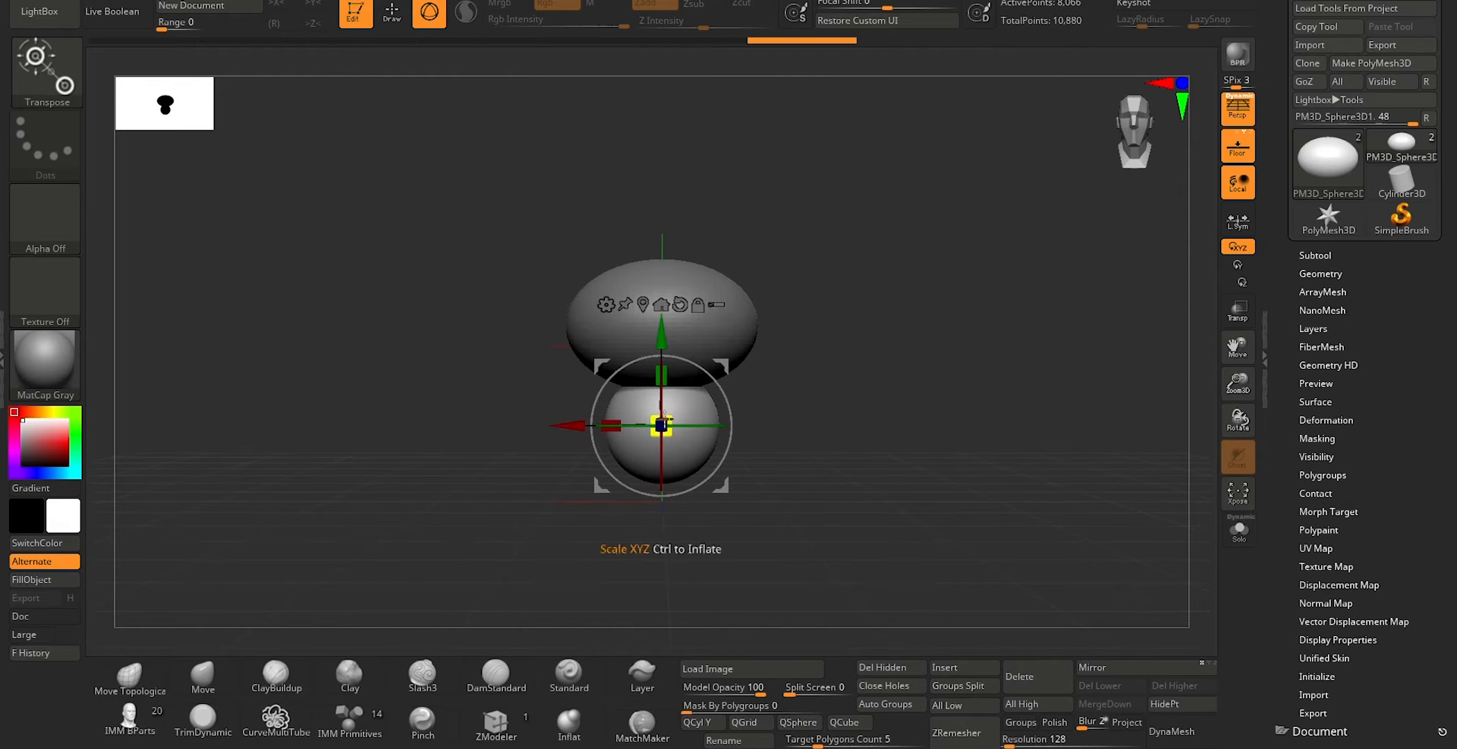
pyautogui.moveTo(657, 420); pyautogui.dragTo(662, 428)
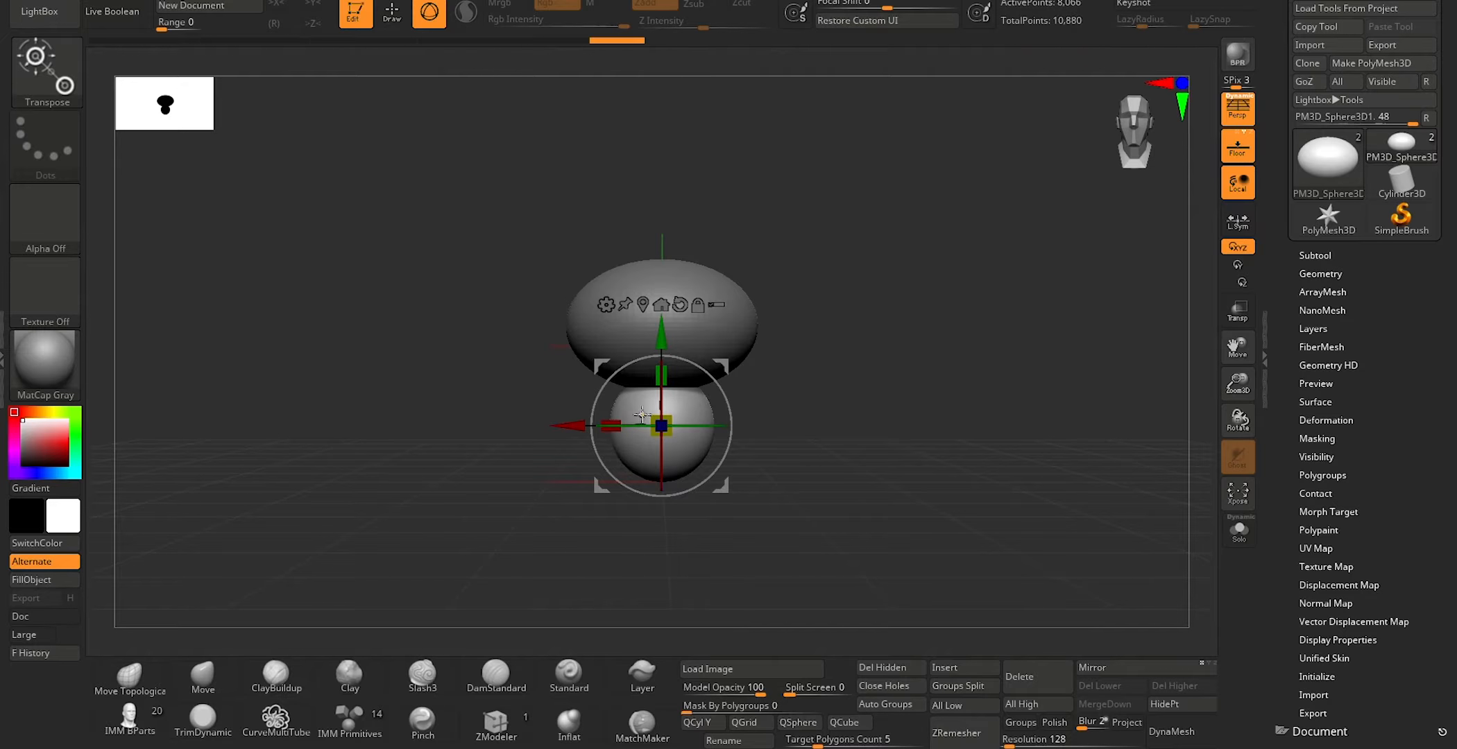
# Step: Select the head subtool, reduce its front-to-back depth from the side view, and turn off perspective
pyautogui.moveTo(849, 338); pyautogui.dragTo(820, 350)
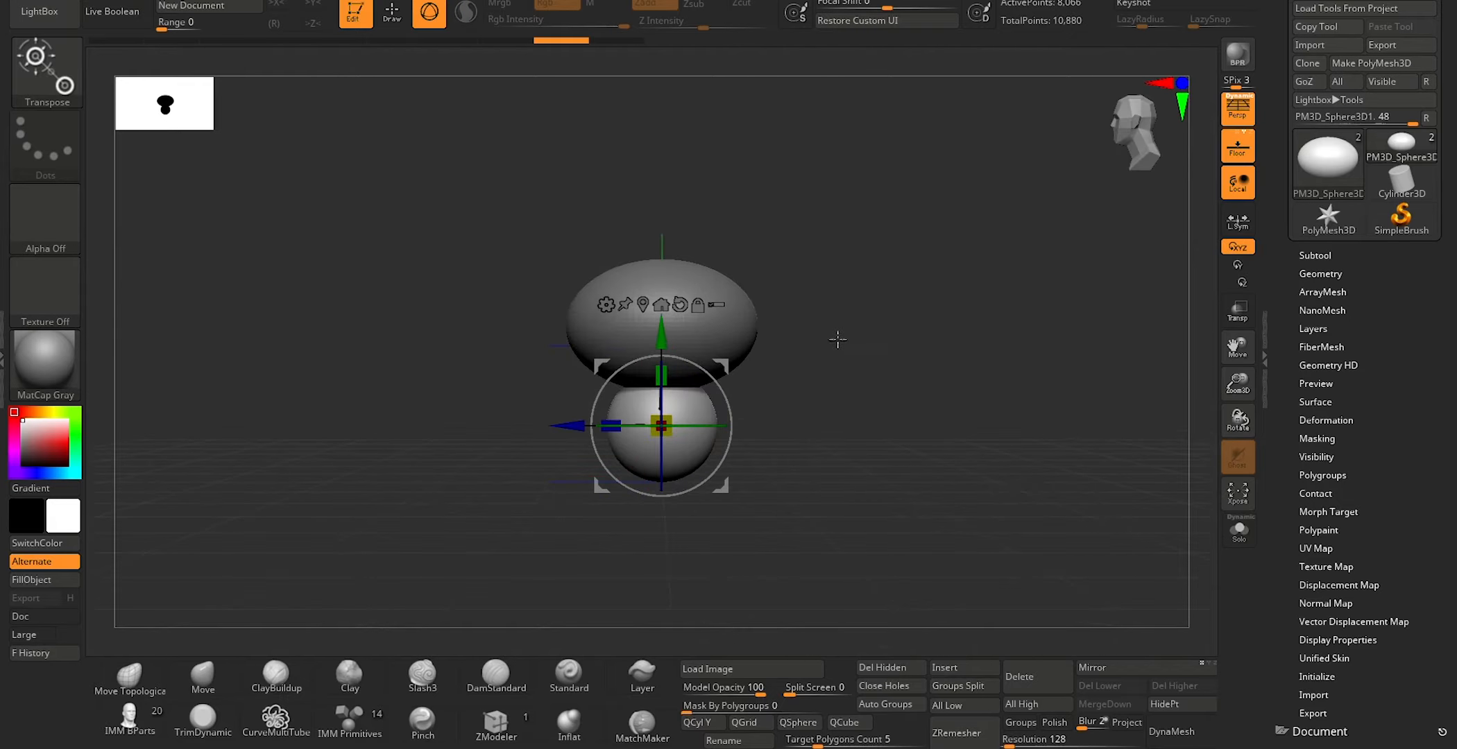
pyautogui.click(1315, 256)
pyautogui.click(1322, 296)
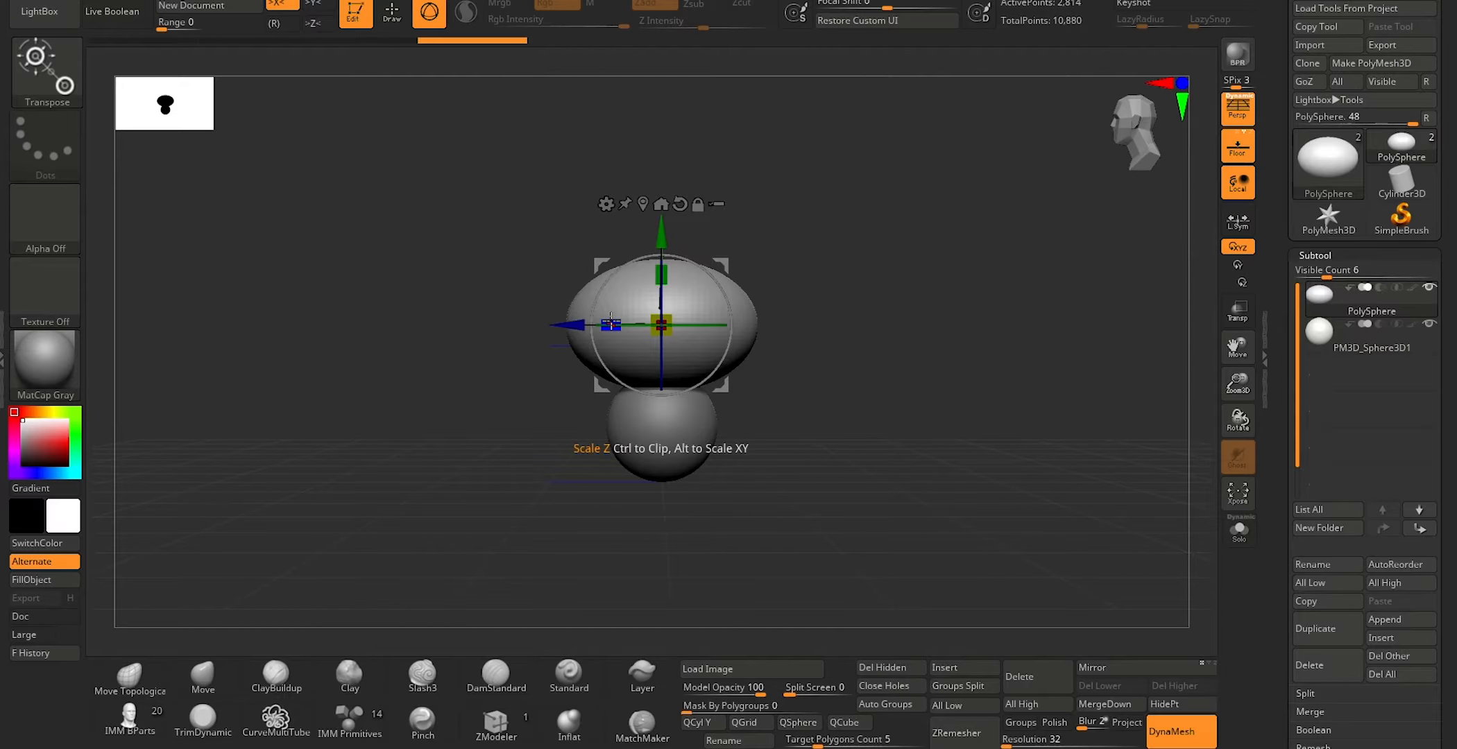
pyautogui.moveTo(612, 324); pyautogui.dragTo(641, 319)
pyautogui.moveTo(534, 502); pyautogui.dragTo(595, 498)
pyautogui.press('q')
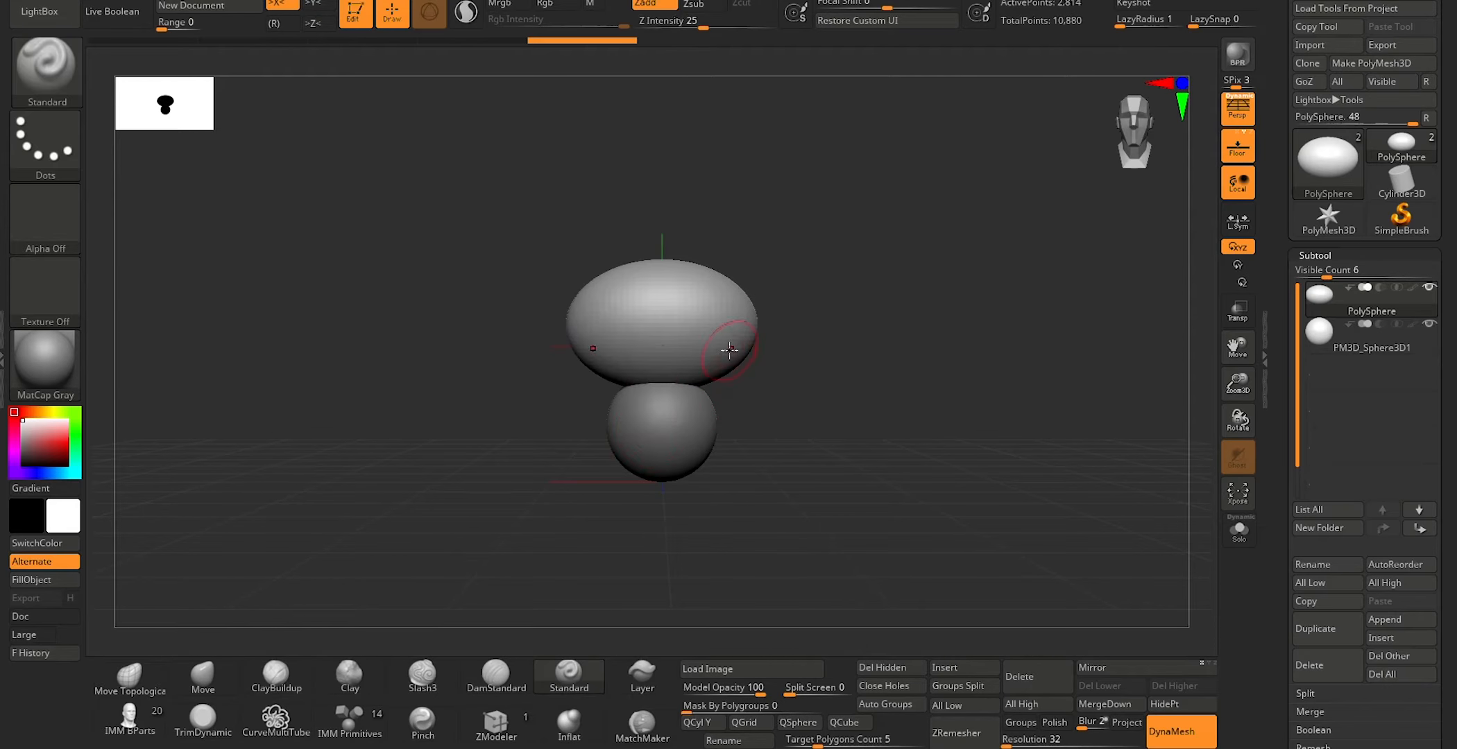
pyautogui.click(1237, 106)
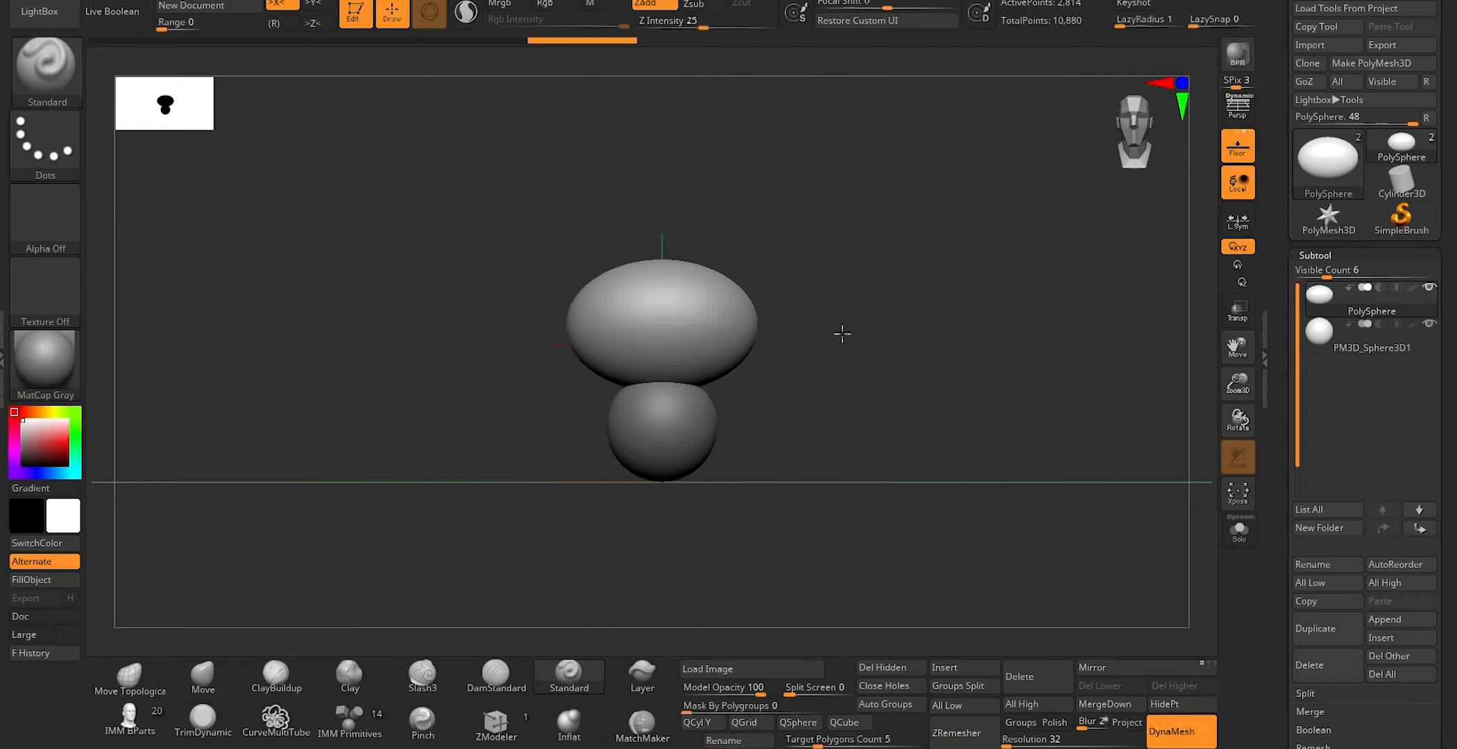
pyautogui.keyDown('alt'); pyautogui.moveTo(842, 335); pyautogui.dragTo(764, 410); pyautogui.keyUp('alt')
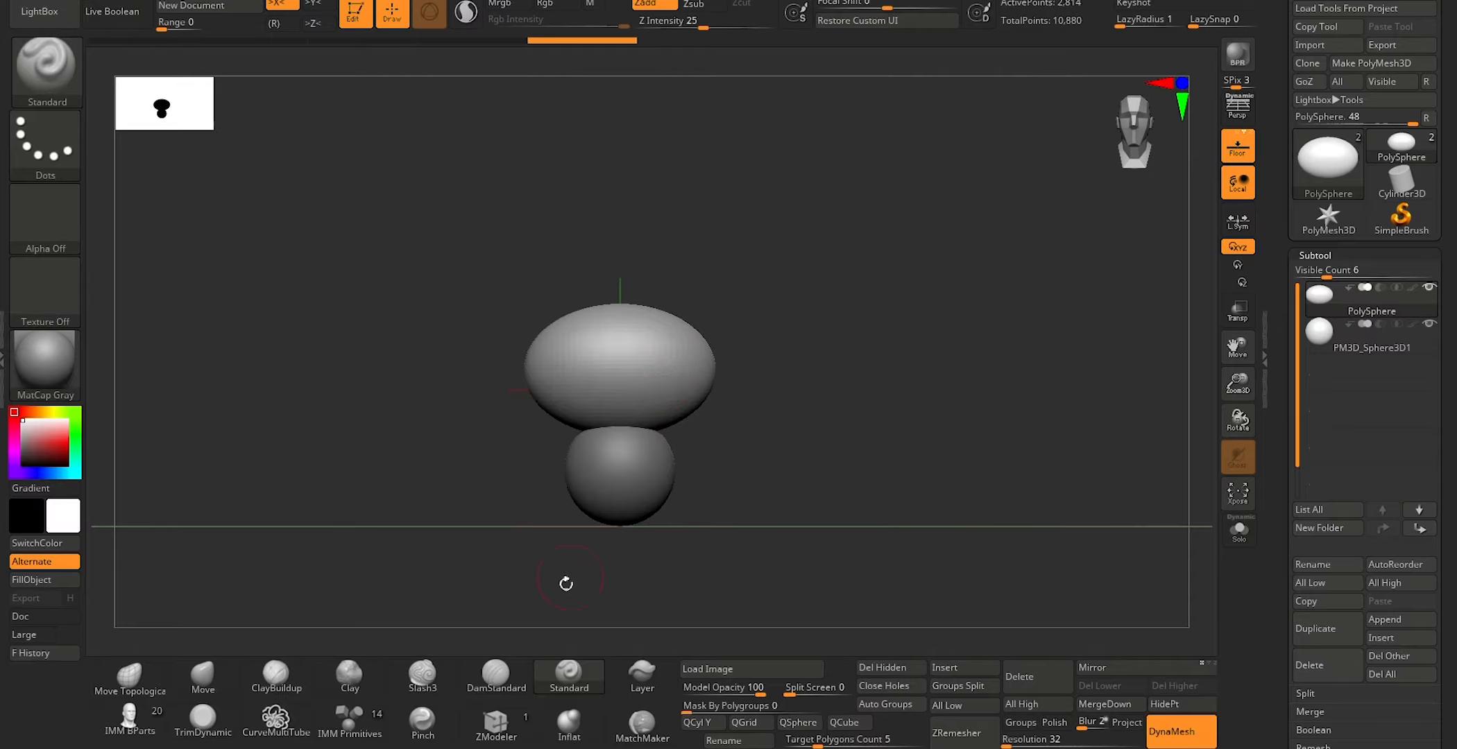
# Step: Insert another Sphere3D, scale it down and narrow it into a thin upright ellipsoid beside the figure
pyautogui.click(942, 668)
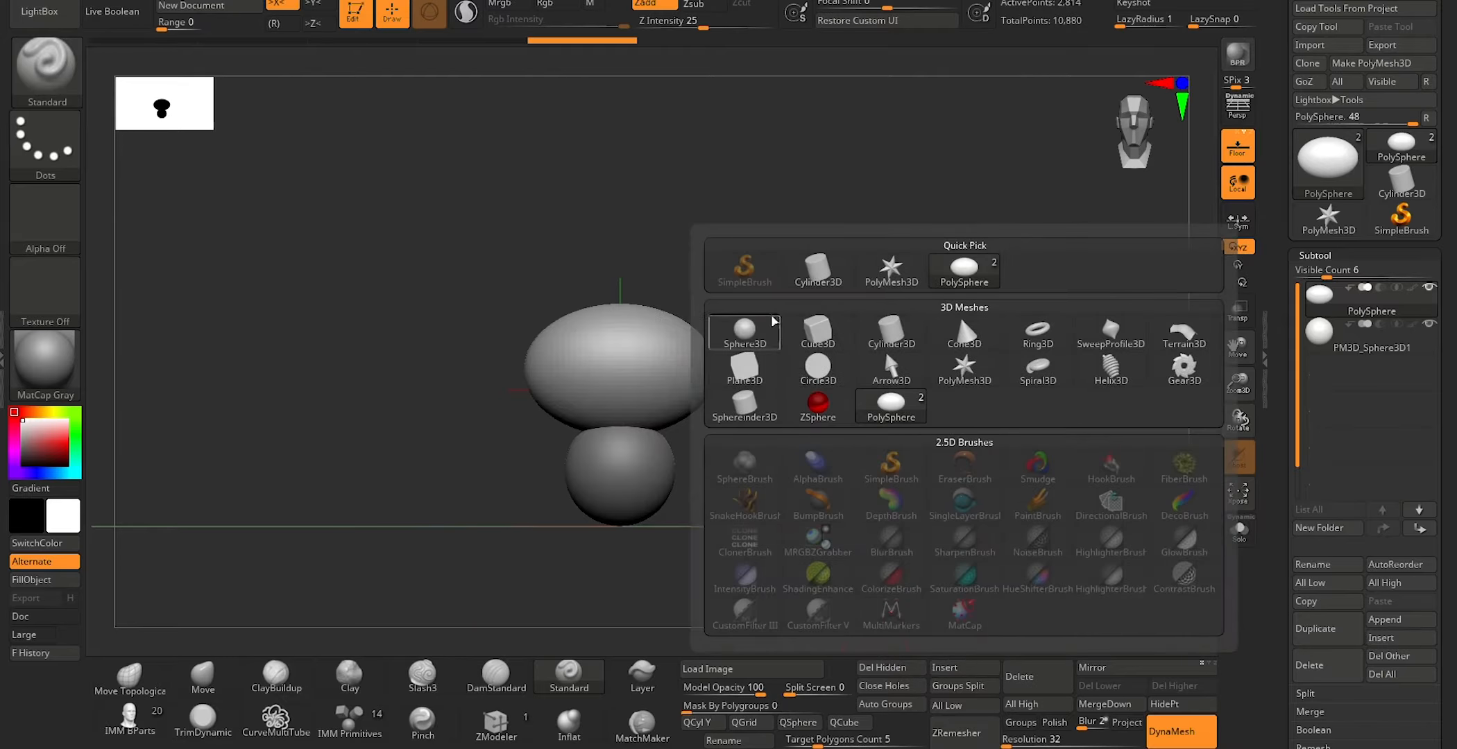
pyautogui.click(764, 335)
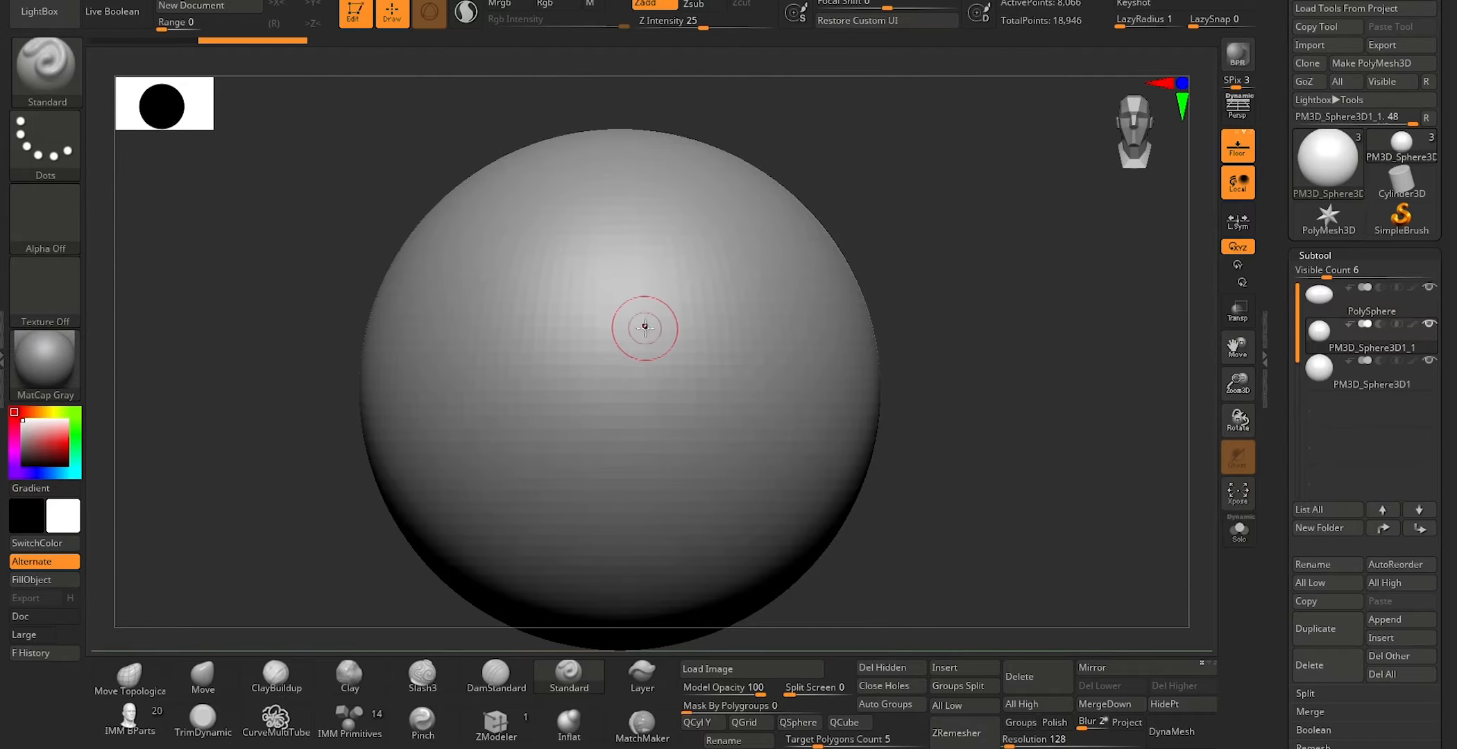
pyautogui.press('r')
pyautogui.moveTo(619, 389); pyautogui.dragTo(1014, 354)
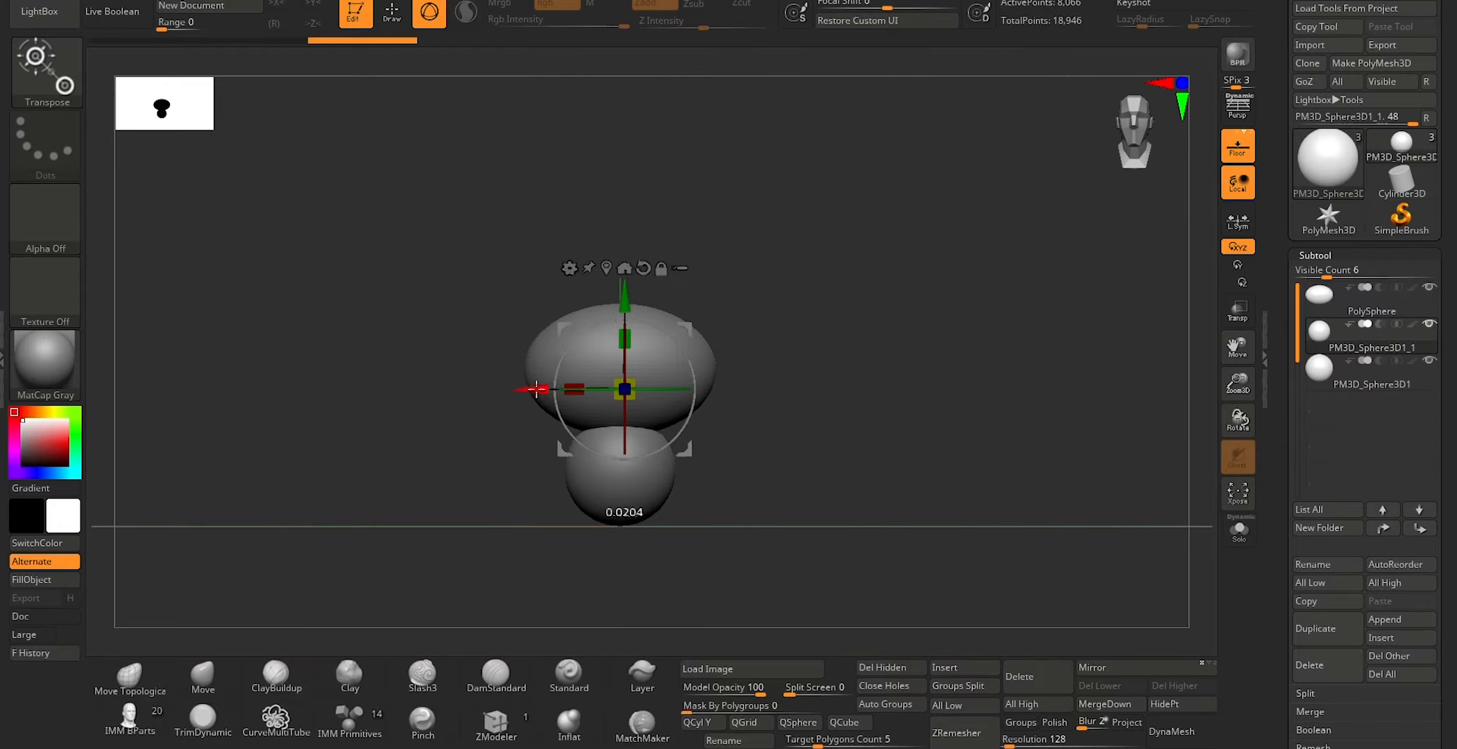
pyautogui.moveTo(531, 388); pyautogui.dragTo(832, 351)
pyautogui.moveTo(921, 388); pyautogui.dragTo(951, 381)
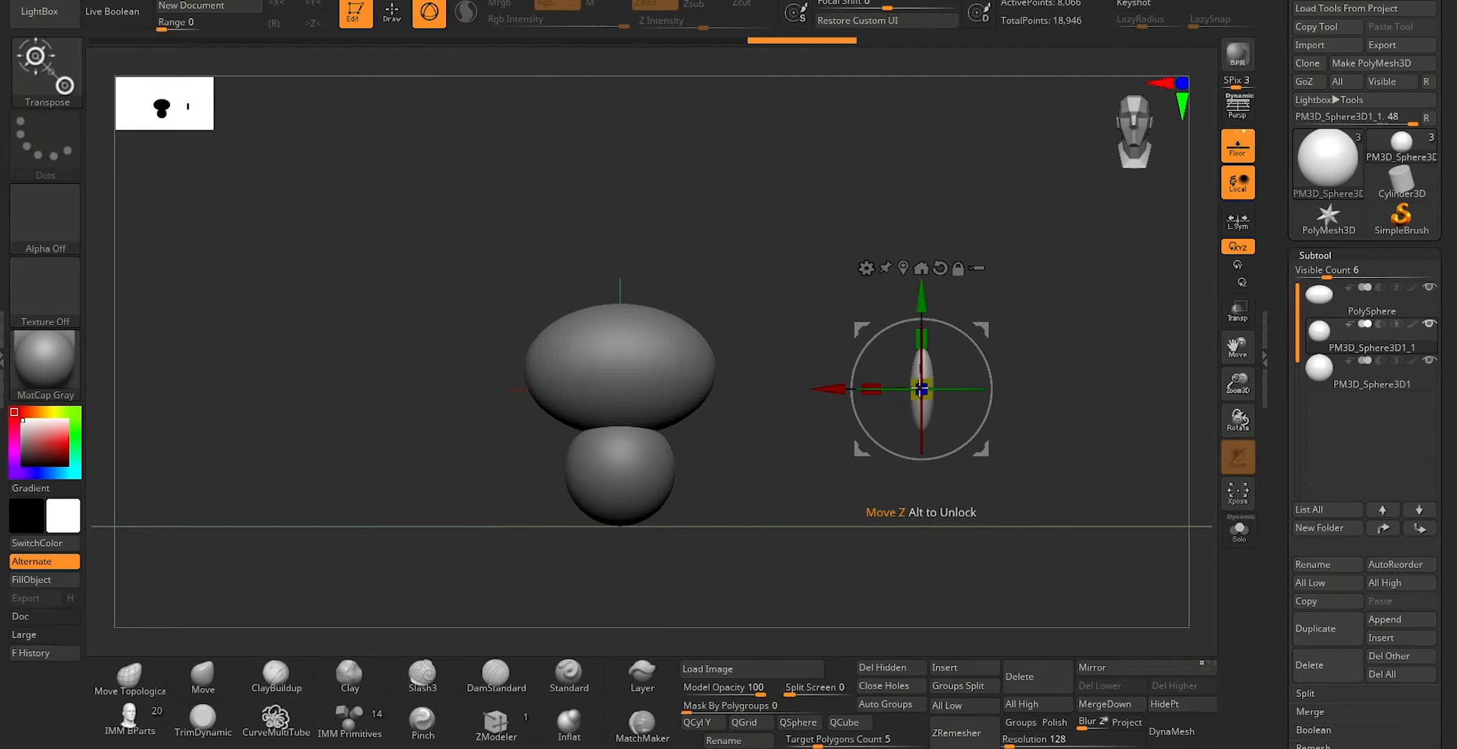
# Step: Move the thin ellipsoid against the side of the body and tilt its lower end outward as an arm
pyautogui.moveTo(911, 378); pyautogui.dragTo(706, 378)
pyautogui.moveTo(720, 300); pyautogui.dragTo(720, 382)
pyautogui.moveTo(634, 473); pyautogui.dragTo(626, 473)
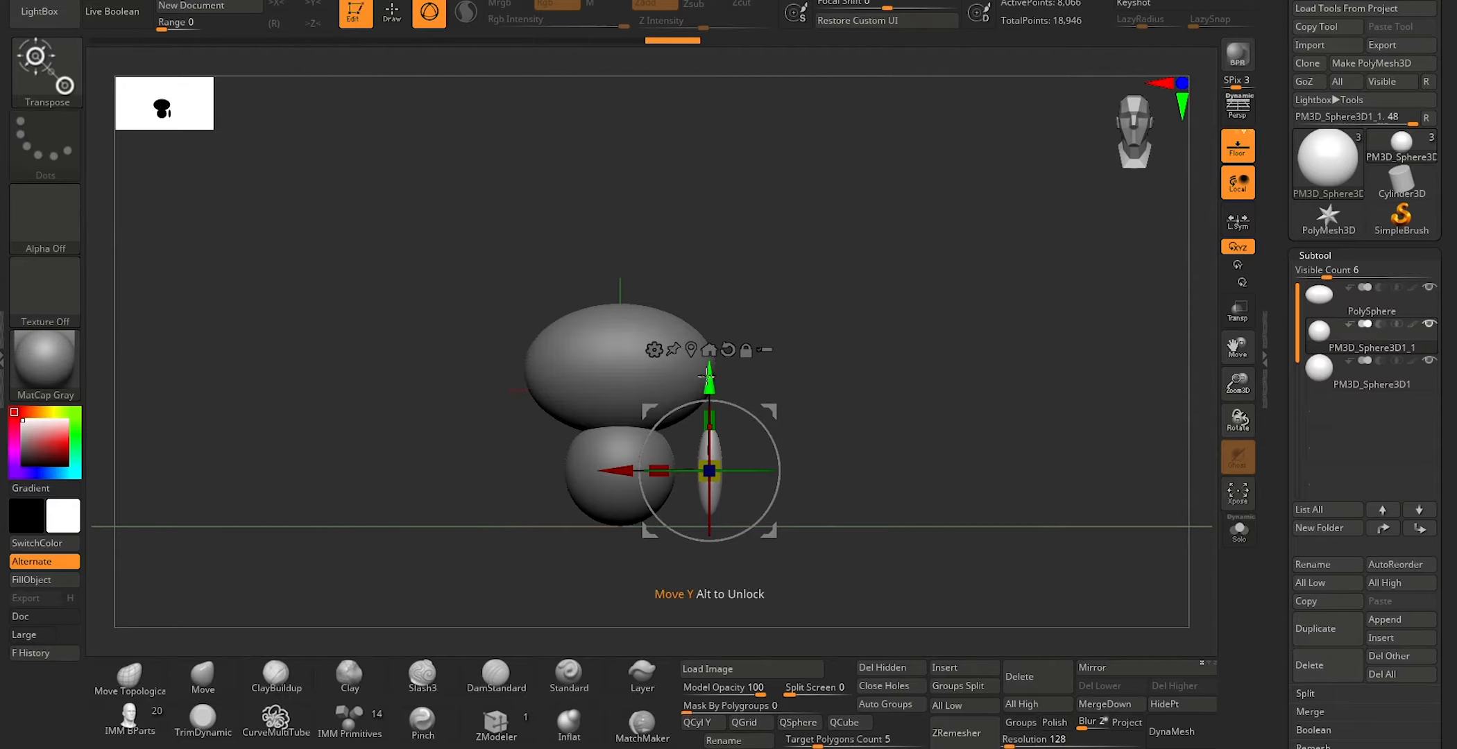
pyautogui.moveTo(707, 376); pyautogui.dragTo(707, 387)
pyautogui.moveTo(631, 497); pyautogui.dragTo(617, 498)
pyautogui.moveTo(685, 391)
pyautogui.mouseDown()
pyautogui.moveTo(662, 399)
pyautogui.moveTo(685, 392)
pyautogui.moveTo(653, 436)
pyautogui.moveTo(664, 410)
pyautogui.moveTo(676, 440)
pyautogui.moveTo(660, 401)
pyautogui.mouseUp()
pyautogui.hotkey('ctrl', 'z')
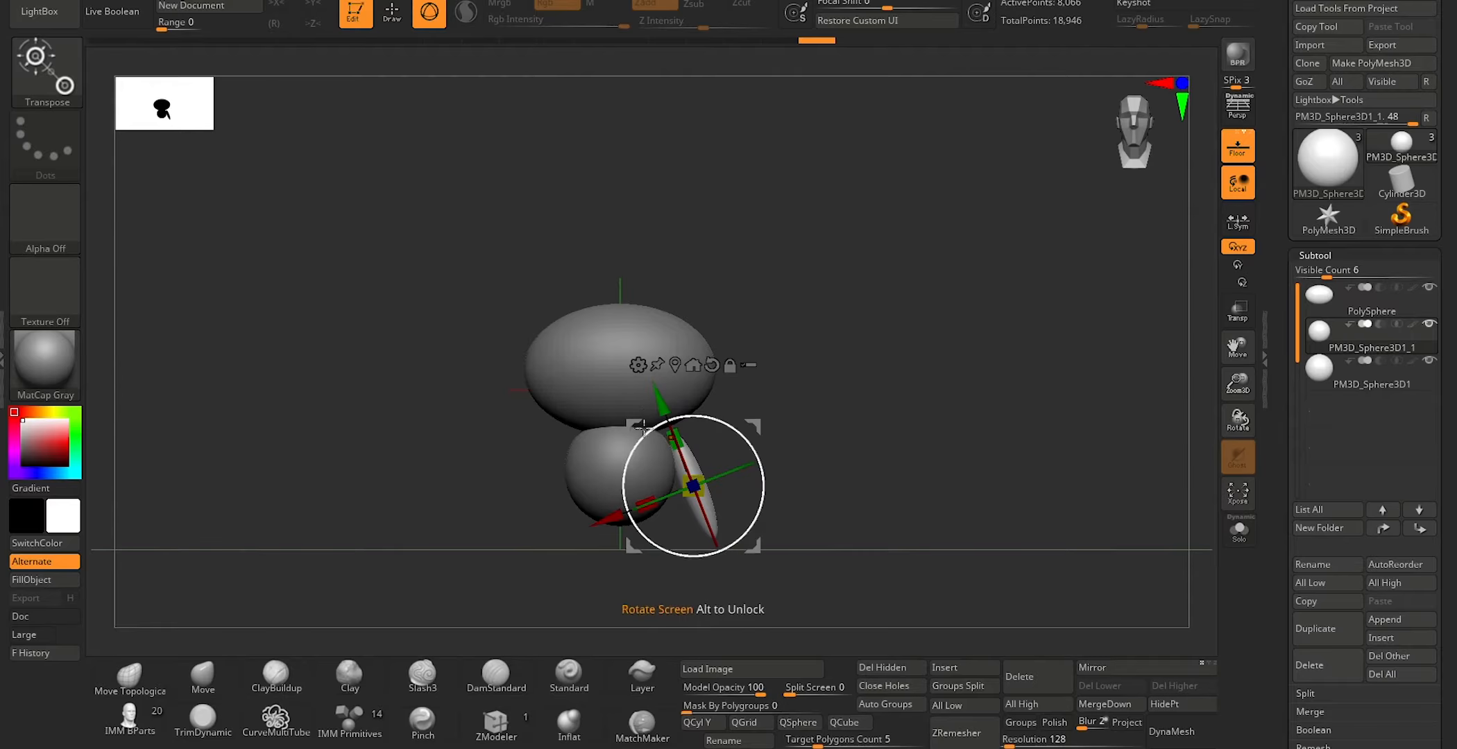
pyautogui.moveTo(610, 515); pyautogui.dragTo(601, 510)
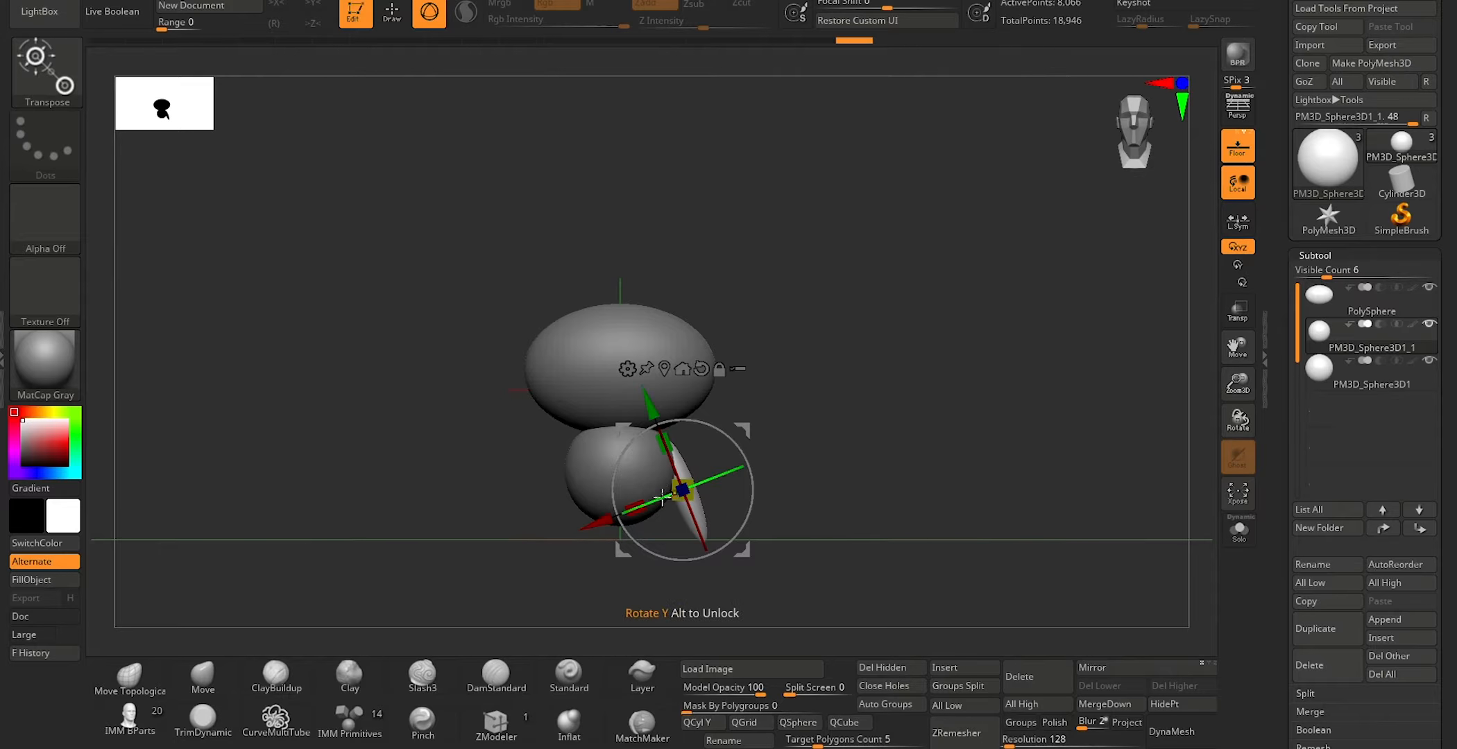
pyautogui.press('q')
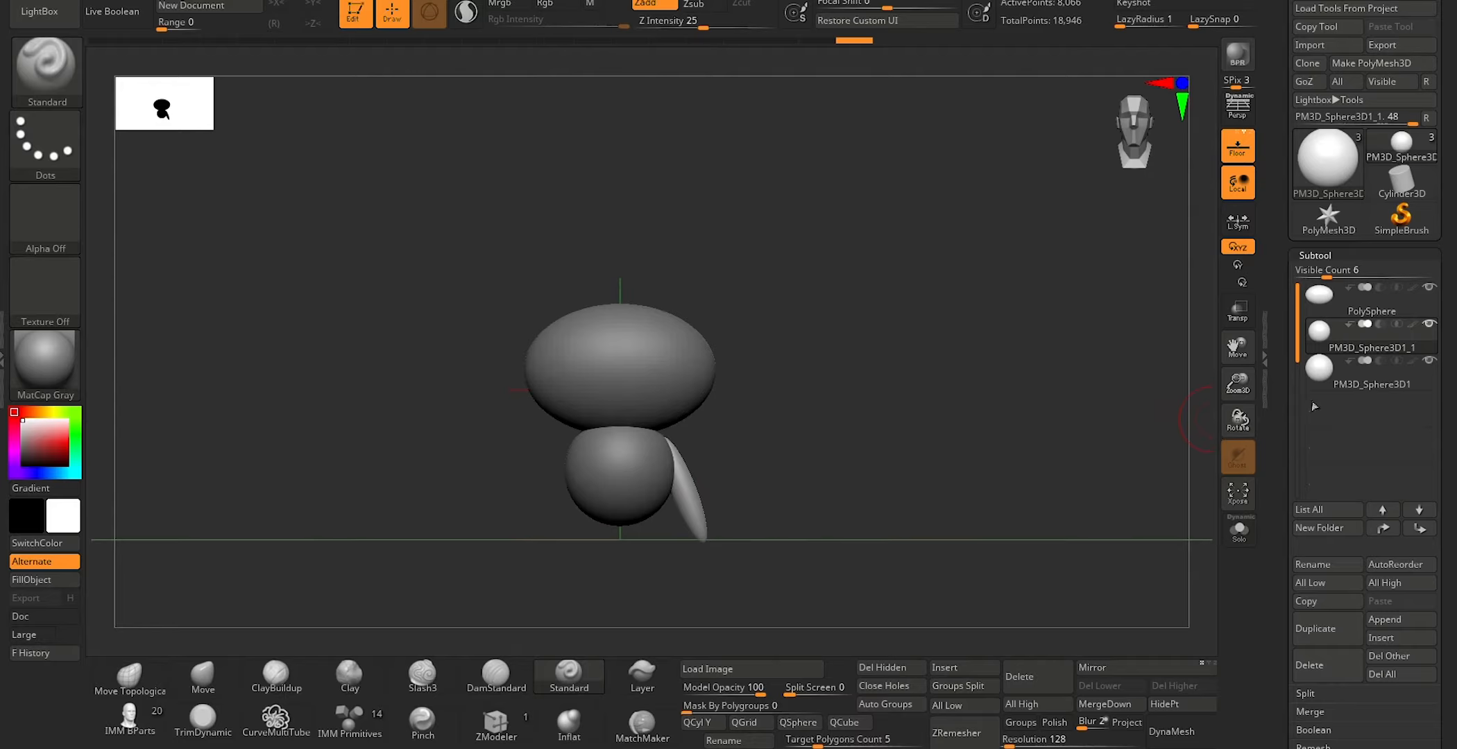
# Step: Duplicate the arm and mirror the copy to the opposite side of the body
pyautogui.click(1307, 628)
pyautogui.click(1103, 668)
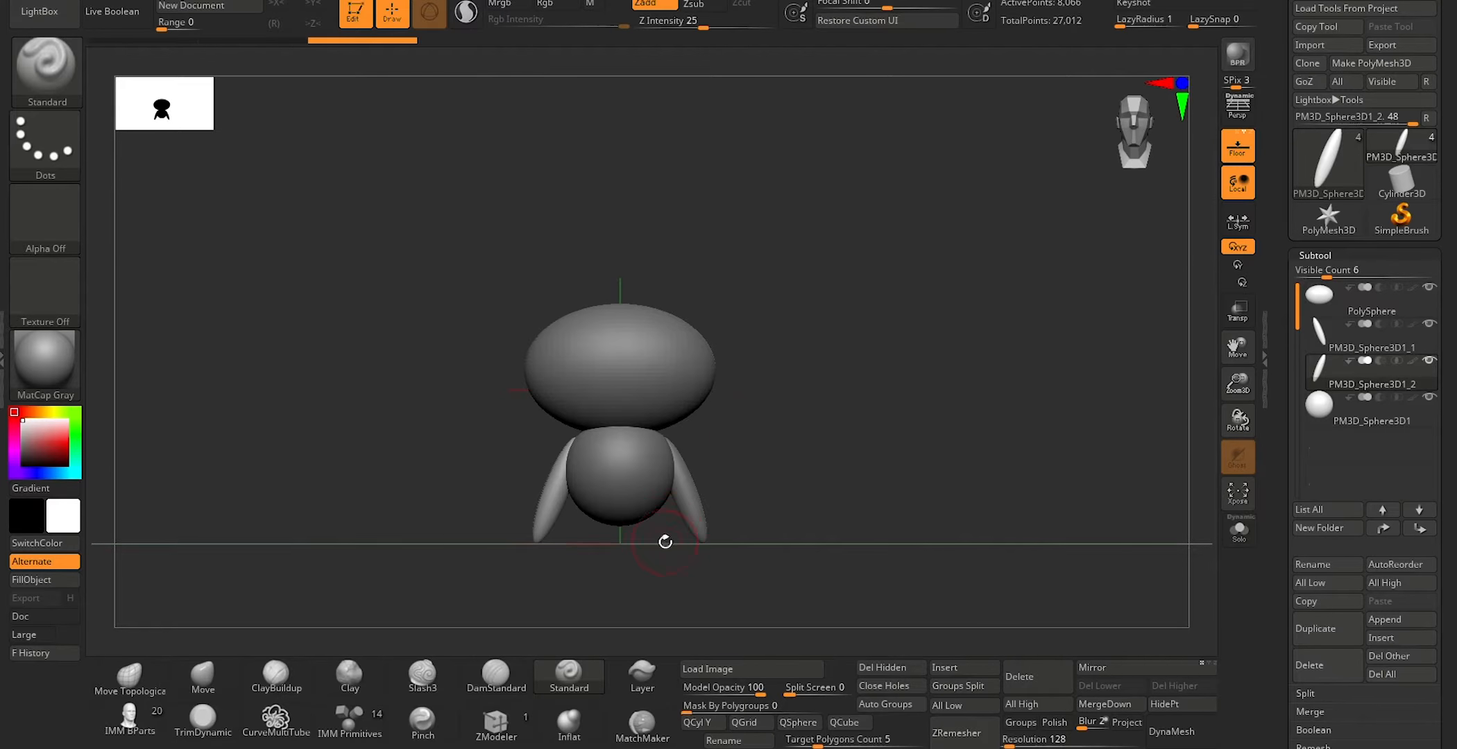
# Step: Duplicate the first arm, move the copy under the body and rotate it upright as a leg
pyautogui.click(1322, 340)
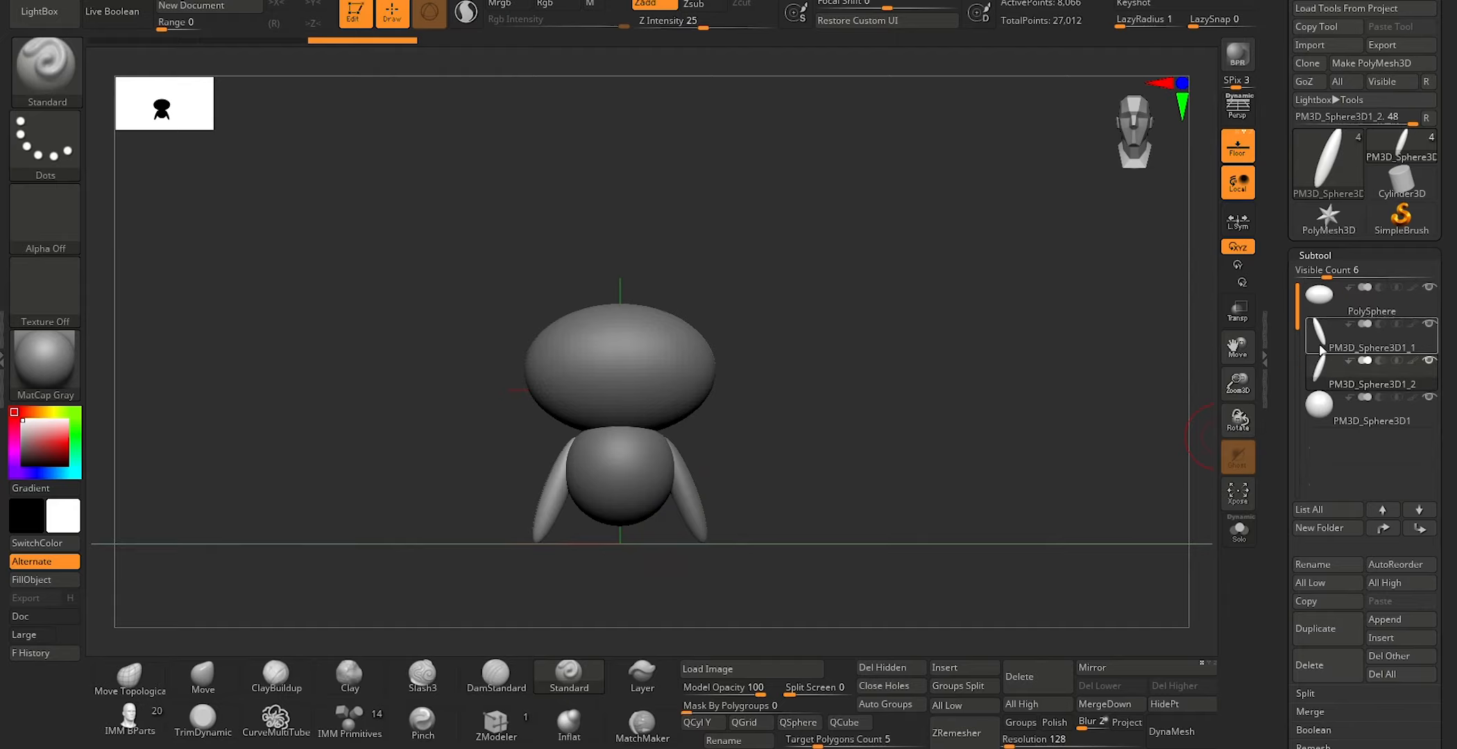
pyautogui.click(1310, 633)
pyautogui.press('w')
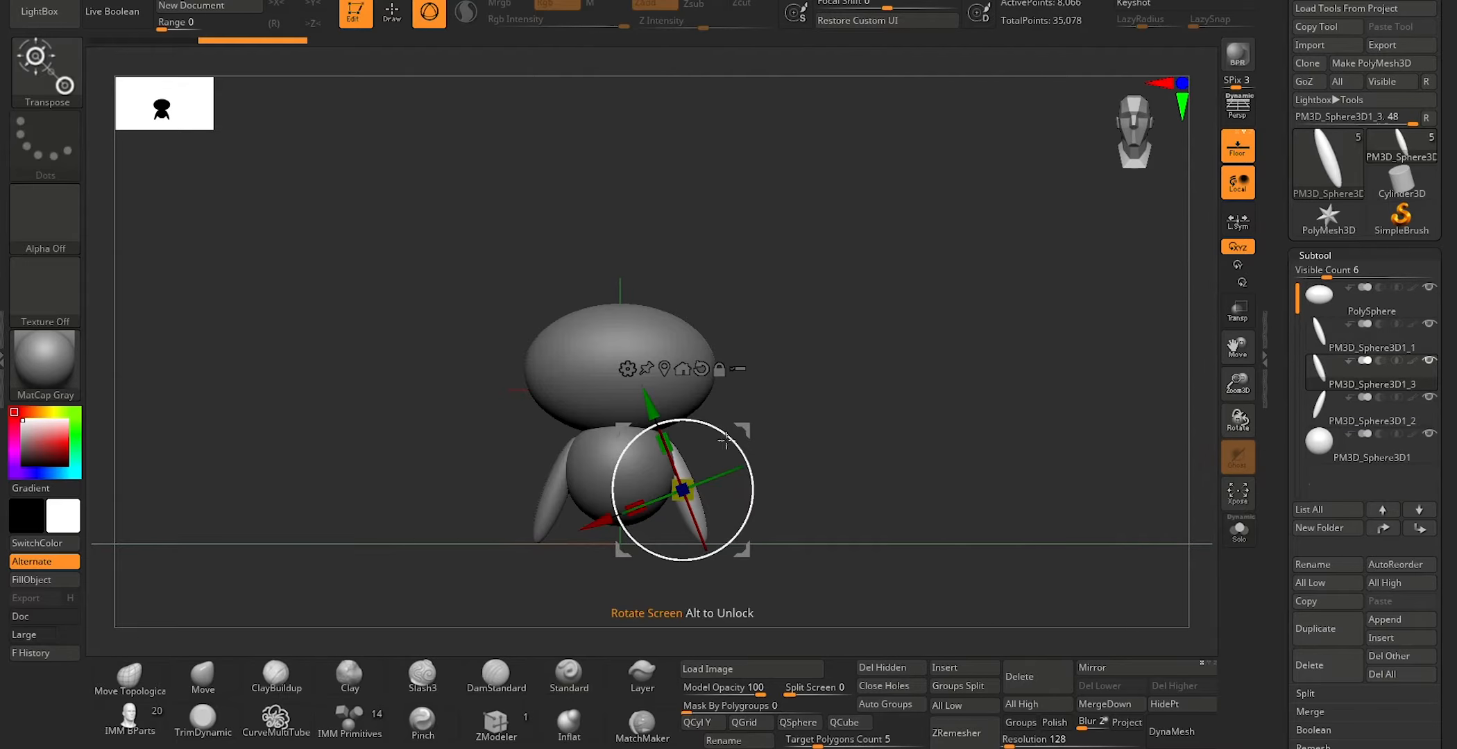
pyautogui.moveTo(595, 526); pyautogui.dragTo(568, 555)
pyautogui.moveTo(651, 435)
pyautogui.mouseDown()
pyautogui.moveTo(663, 434)
pyautogui.moveTo(645, 433)
pyautogui.mouseUp()
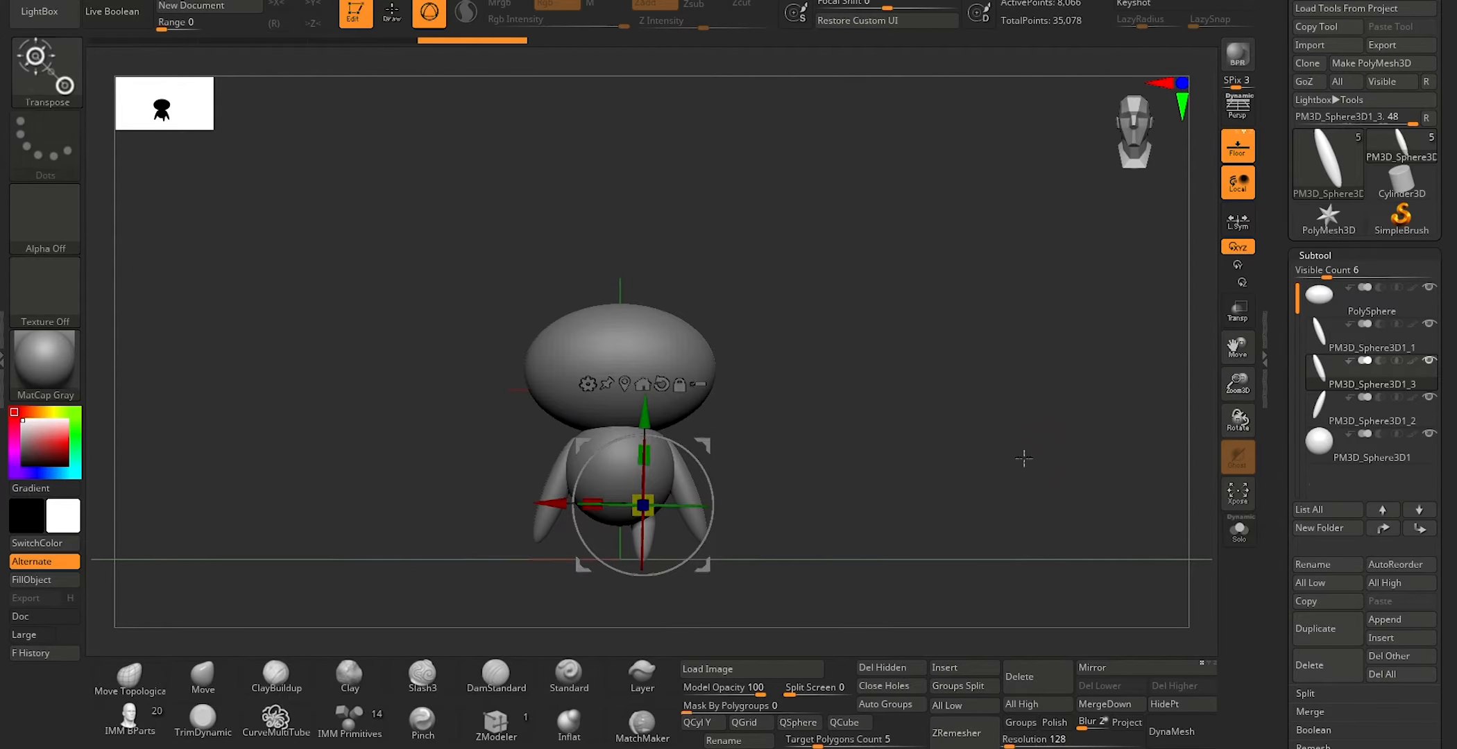
pyautogui.press('q')
# Step: Reorder the leg subtool below the body subtool, then duplicate the leg and mirror the copy
pyautogui.moveTo(1315, 381); pyautogui.dragTo(1318, 458)
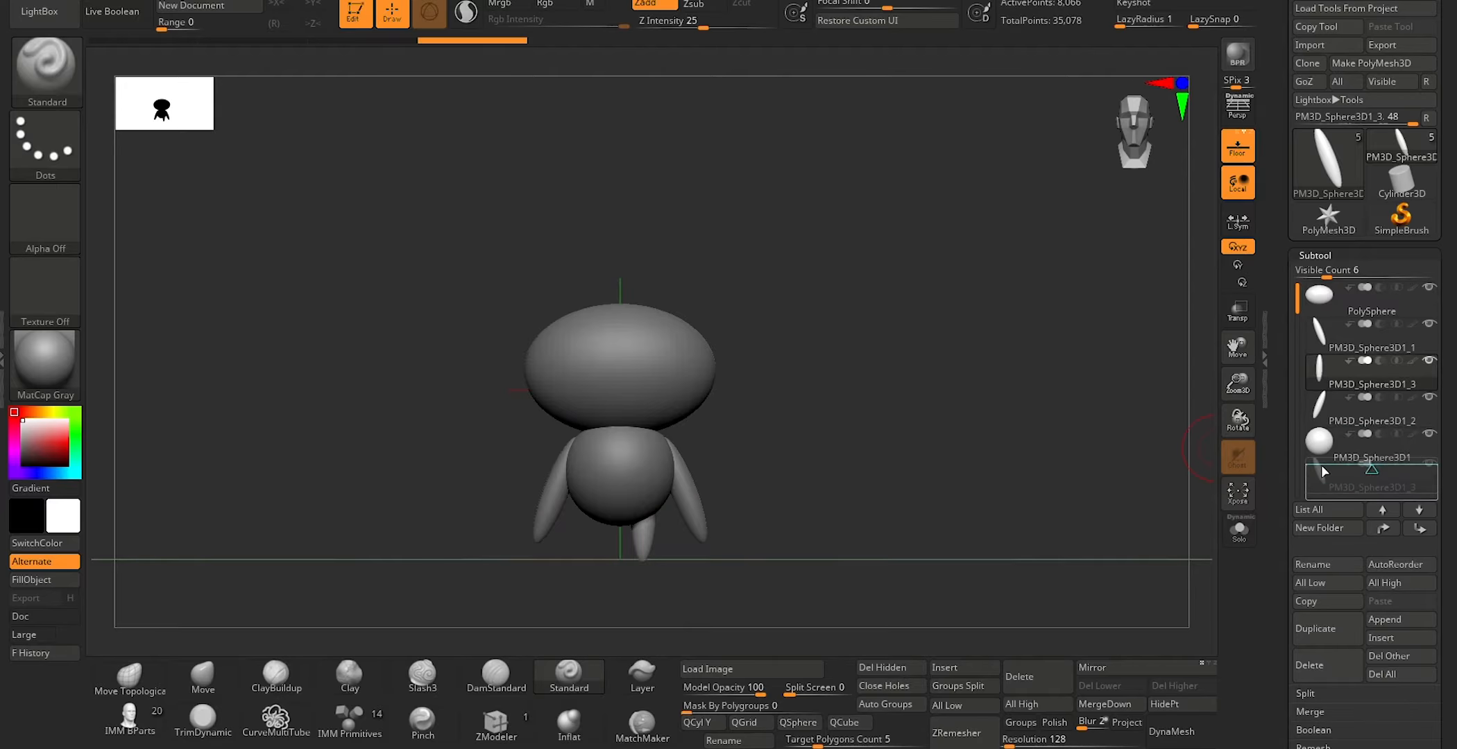
pyautogui.click(1316, 633)
pyautogui.click(1128, 667)
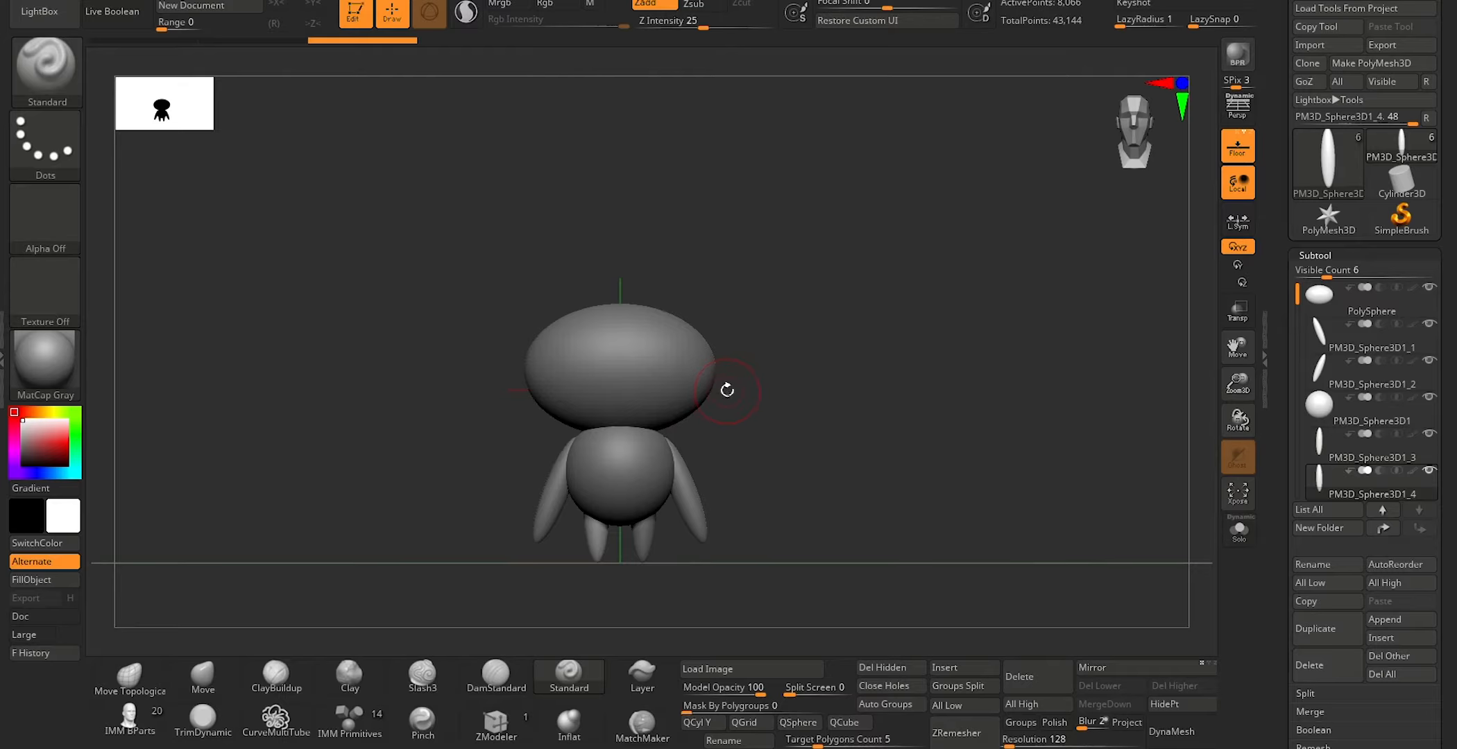
# Step: Select the head subtool, choose the ClayBuildup brush and enable Sculptris Pro mode
pyautogui.click(1372, 305)
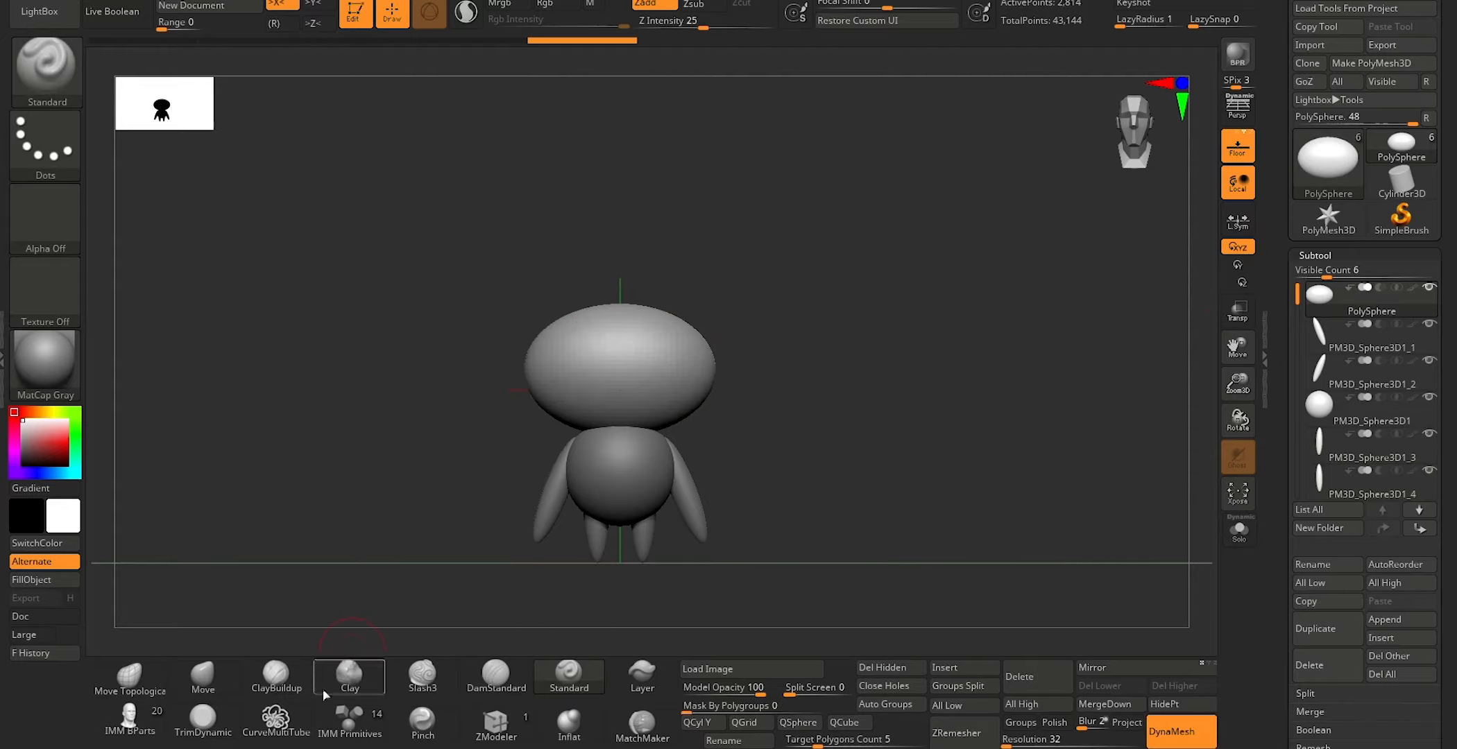
pyautogui.click(278, 676)
pyautogui.click(463, 17)
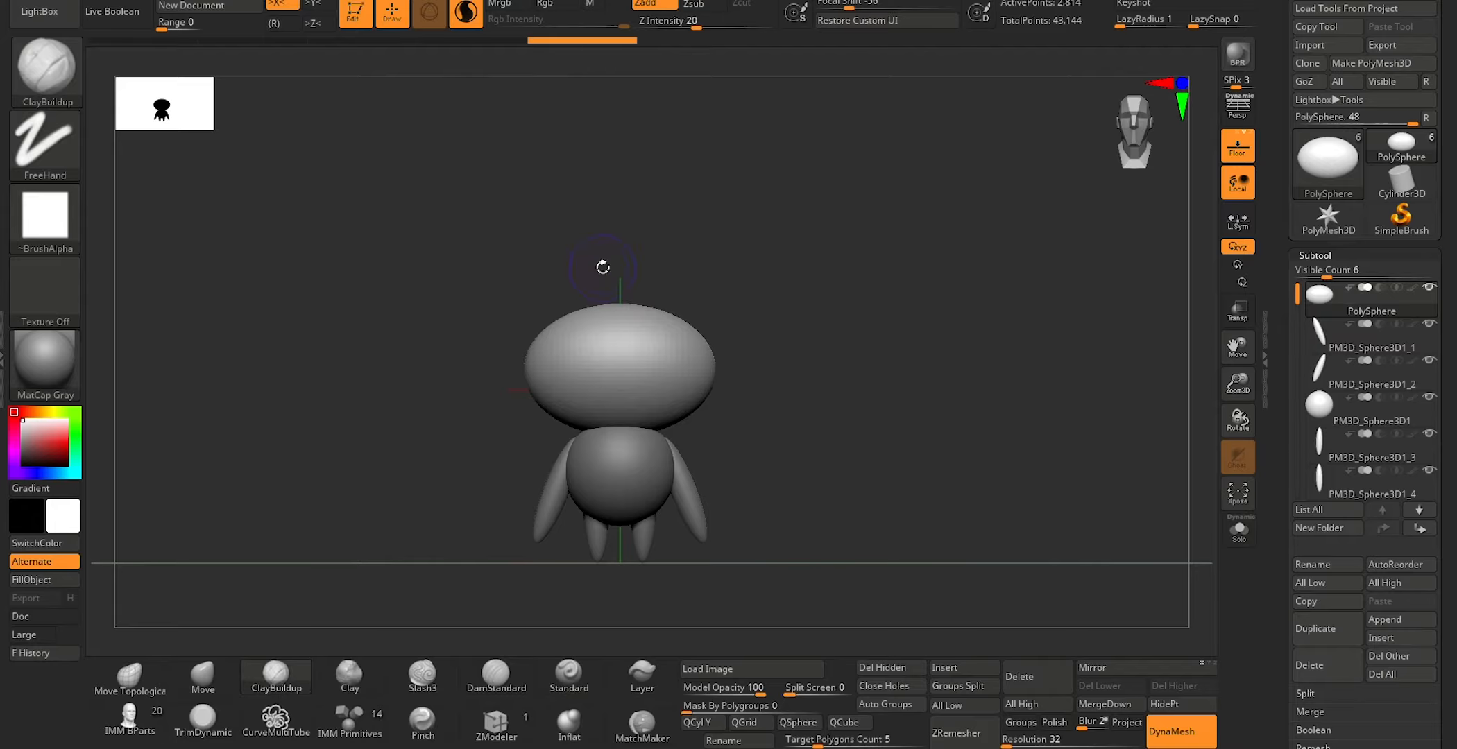
pyautogui.keyDown('alt'); pyautogui.moveTo(784, 331); pyautogui.dragTo(815, 364); pyautogui.keyUp('alt')
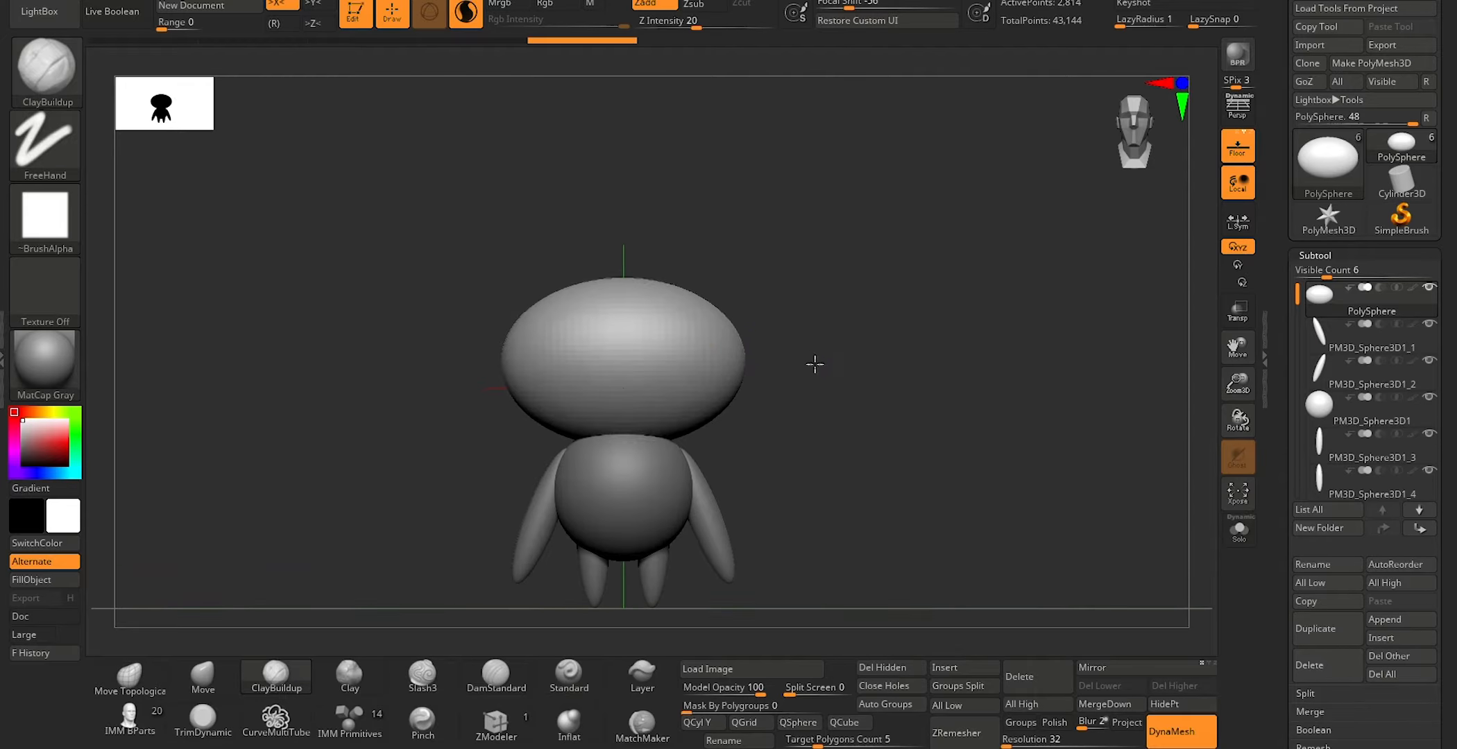
# Step: Set the Smooth brush's Z Intensity to 23 and smooth the head's surface on the front and back
pyautogui.press('shift')
pyautogui.keyDown('shift'); pyautogui.click(701, 22); pyautogui.keyUp('shift')
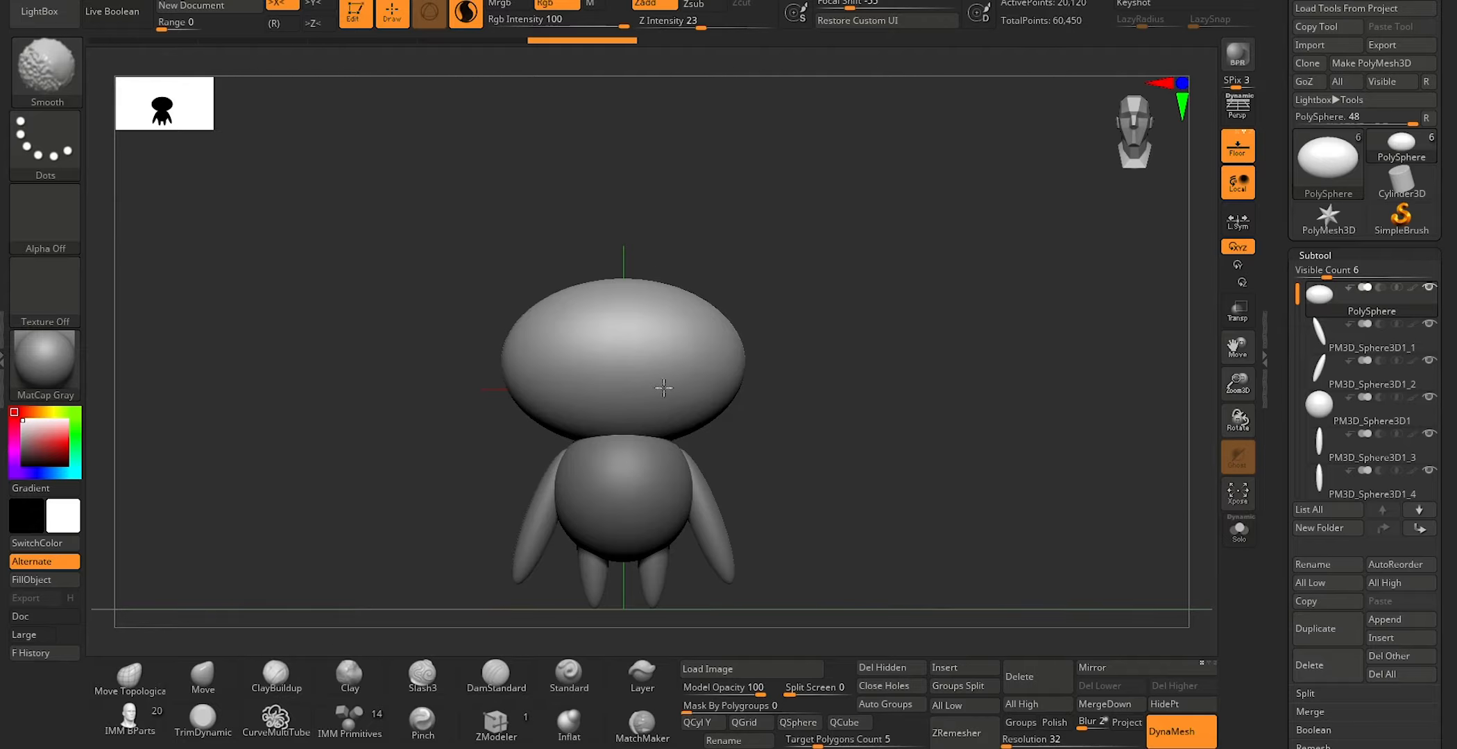
pyautogui.keyDown('shift'); pyautogui.moveTo(636, 270); pyautogui.dragTo(497, 370); pyautogui.keyUp('shift')
pyautogui.moveTo(791, 315); pyautogui.dragTo(559, 359)
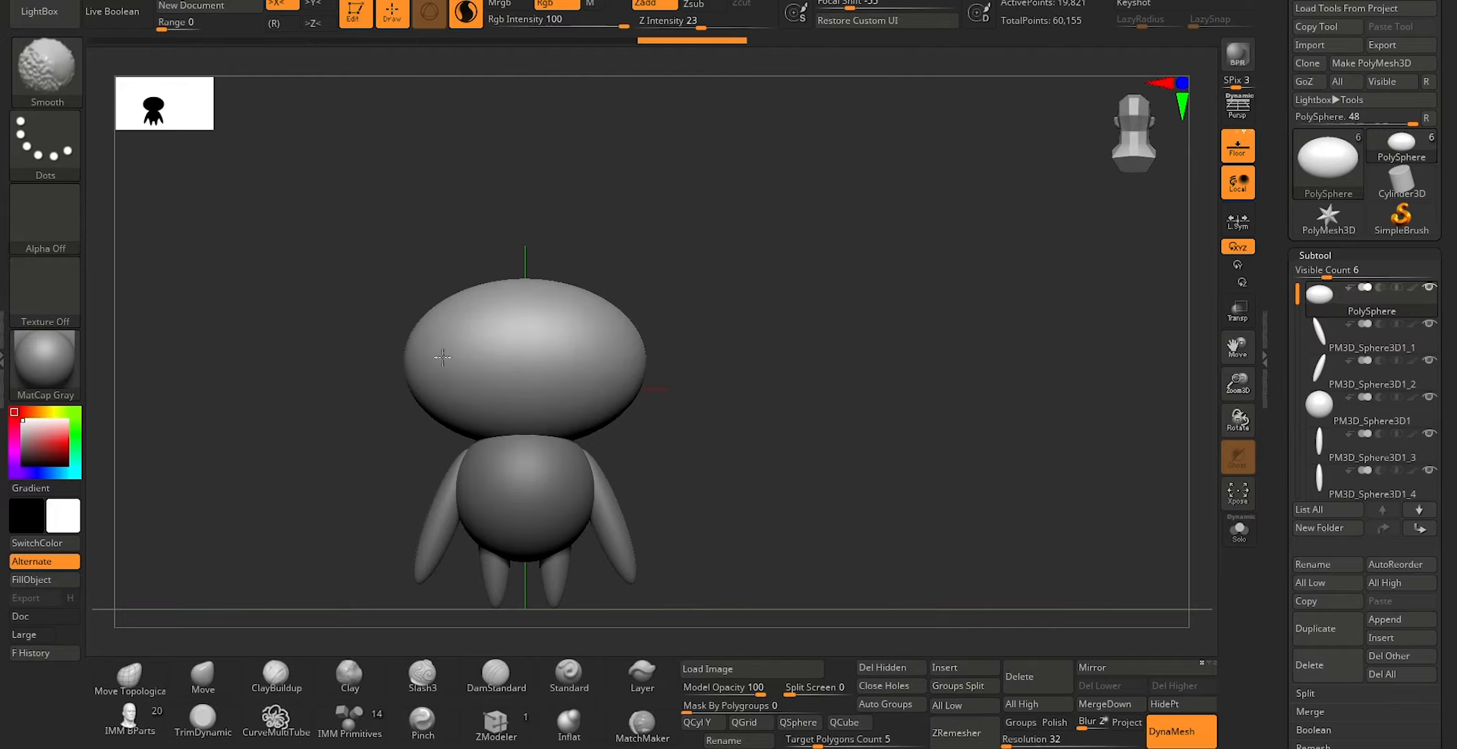
pyautogui.keyDown('shift'); pyautogui.moveTo(419, 345); pyautogui.dragTo(454, 420); pyautogui.keyUp('shift')
pyautogui.moveTo(329, 531)
pyautogui.mouseDown()
pyautogui.moveTo(376, 523)
pyautogui.moveTo(541, 548)
pyautogui.mouseUp()
pyautogui.moveTo(694, 388)
pyautogui.keyDown('ctrl'); pyautogui.mouseDown(button='right')
pyautogui.moveTo(752, 386)
pyautogui.moveTo(817, 413)
pyautogui.mouseUp(button='right'); pyautogui.keyUp('ctrl')
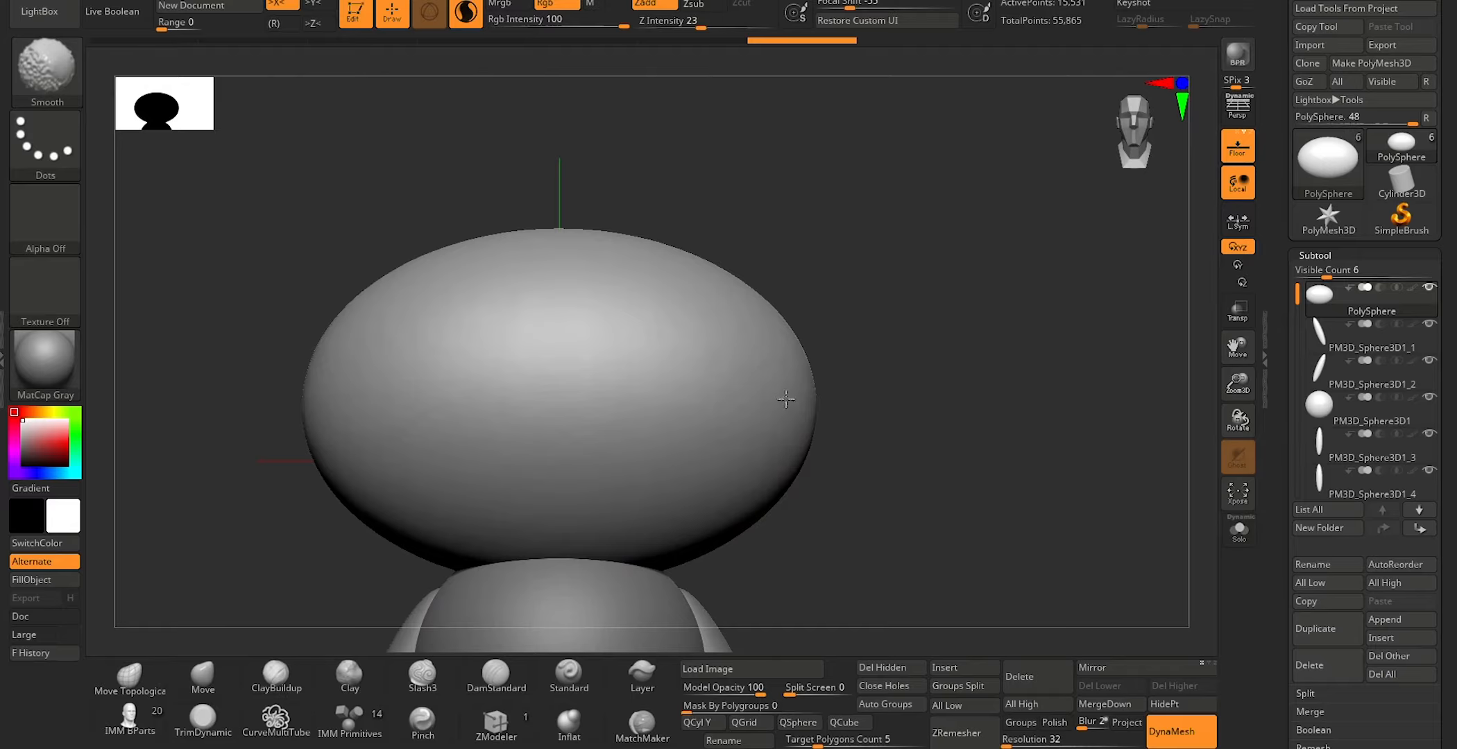
pyautogui.keyDown('shift'); pyautogui.moveTo(815, 376); pyautogui.dragTo(818, 375); pyautogui.keyUp('shift')
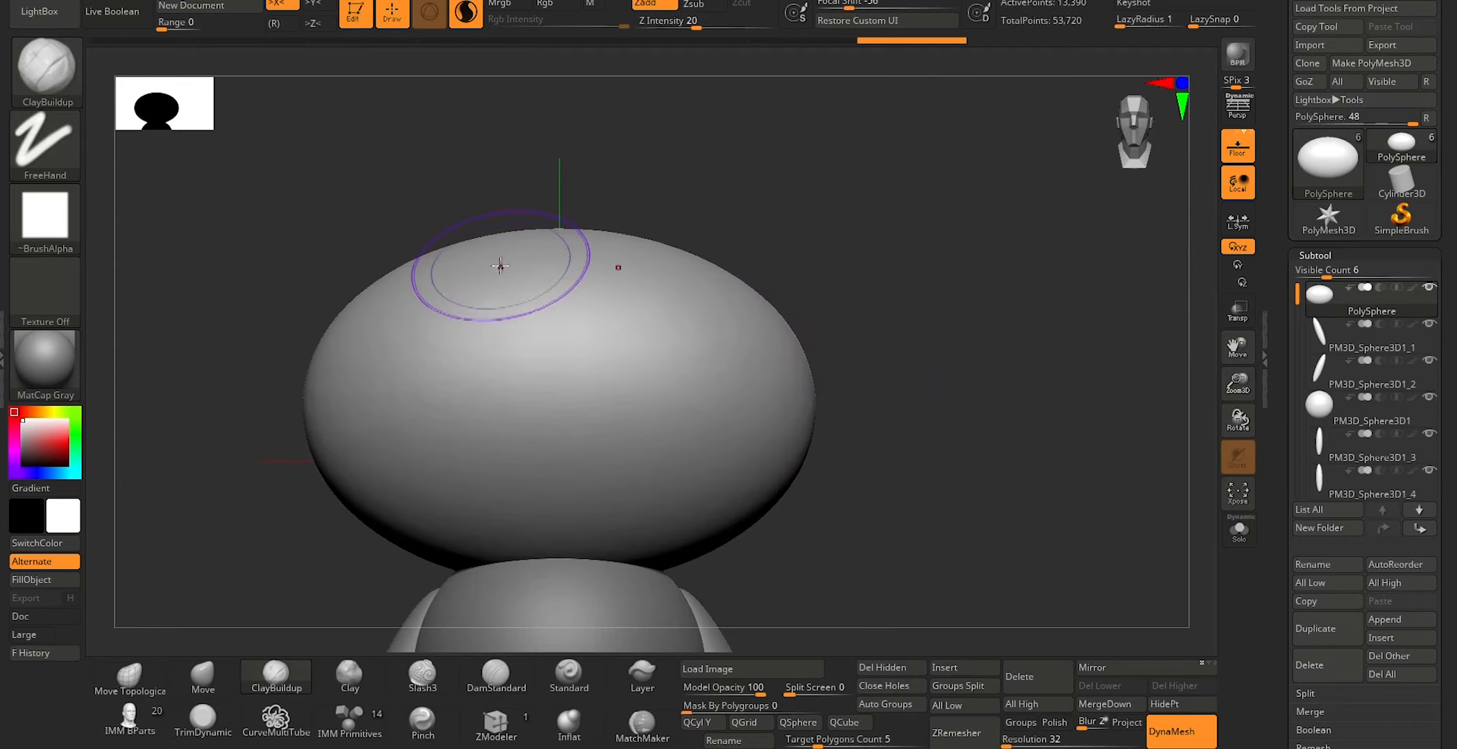
# Step: Flatten the top of the head and reshape its upper corners and lower sides with the Move brush
pyautogui.click(203, 675)
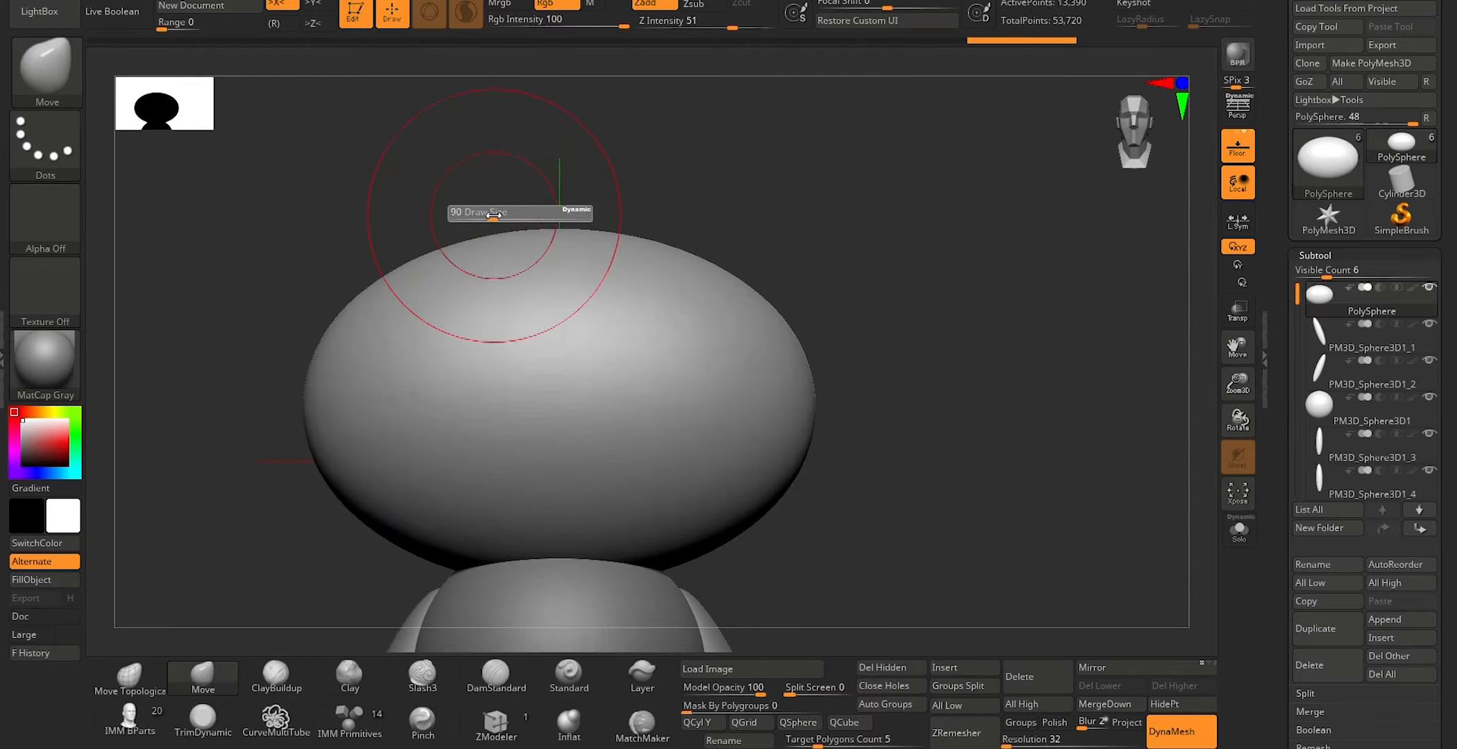
pyautogui.moveTo(503, 231); pyautogui.dragTo(508, 259)
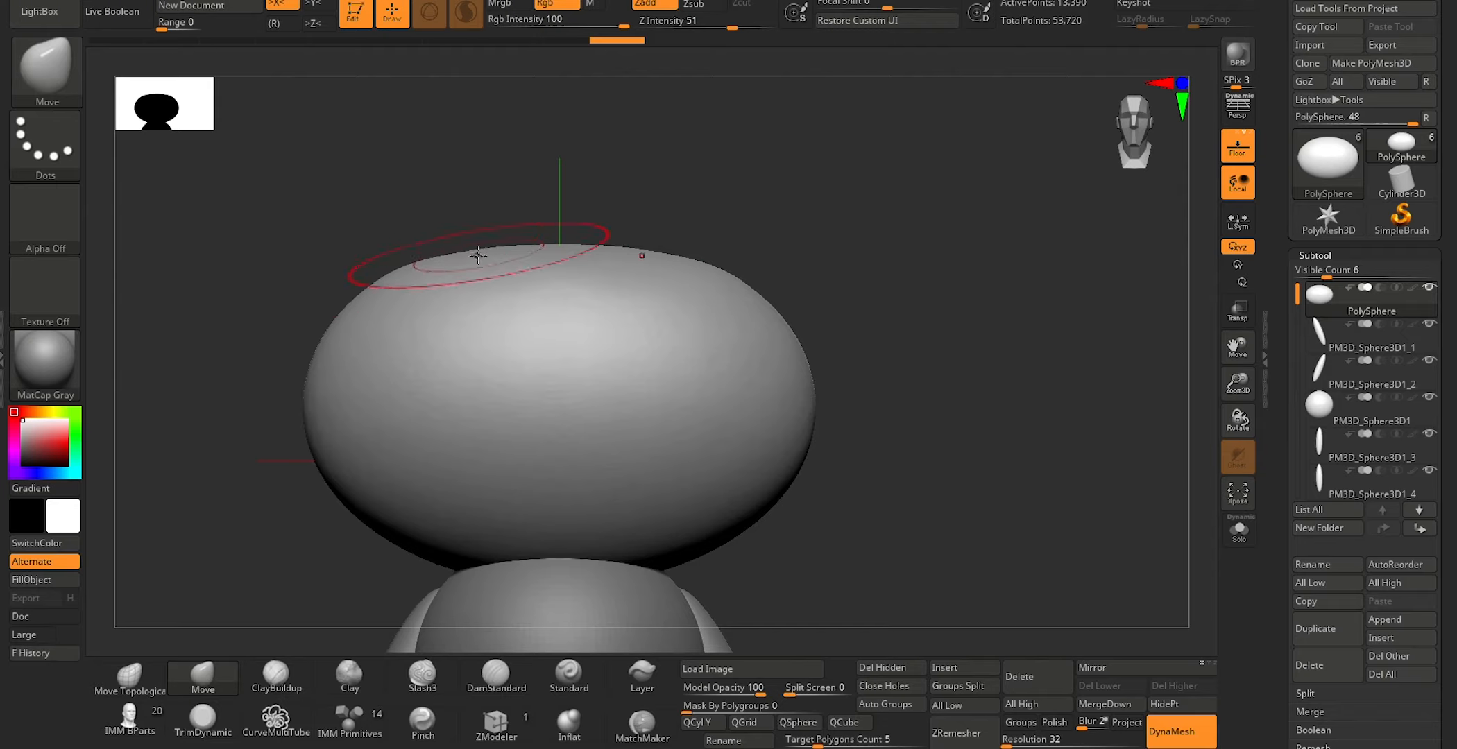
pyautogui.moveTo(408, 273)
pyautogui.mouseDown()
pyautogui.moveTo(363, 265)
pyautogui.moveTo(327, 291)
pyautogui.mouseUp()
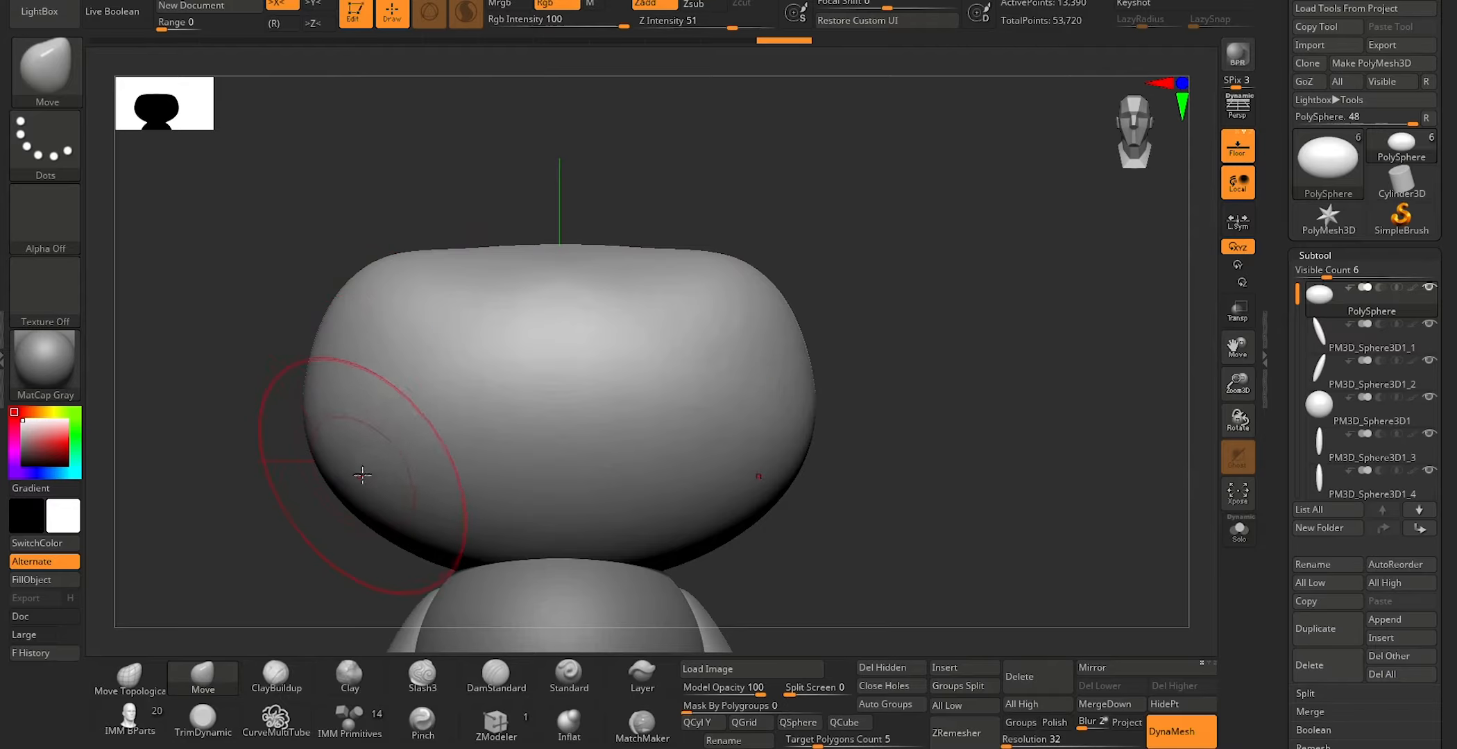
pyautogui.moveTo(335, 487); pyautogui.dragTo(346, 484)
pyautogui.moveTo(378, 531); pyautogui.dragTo(391, 517)
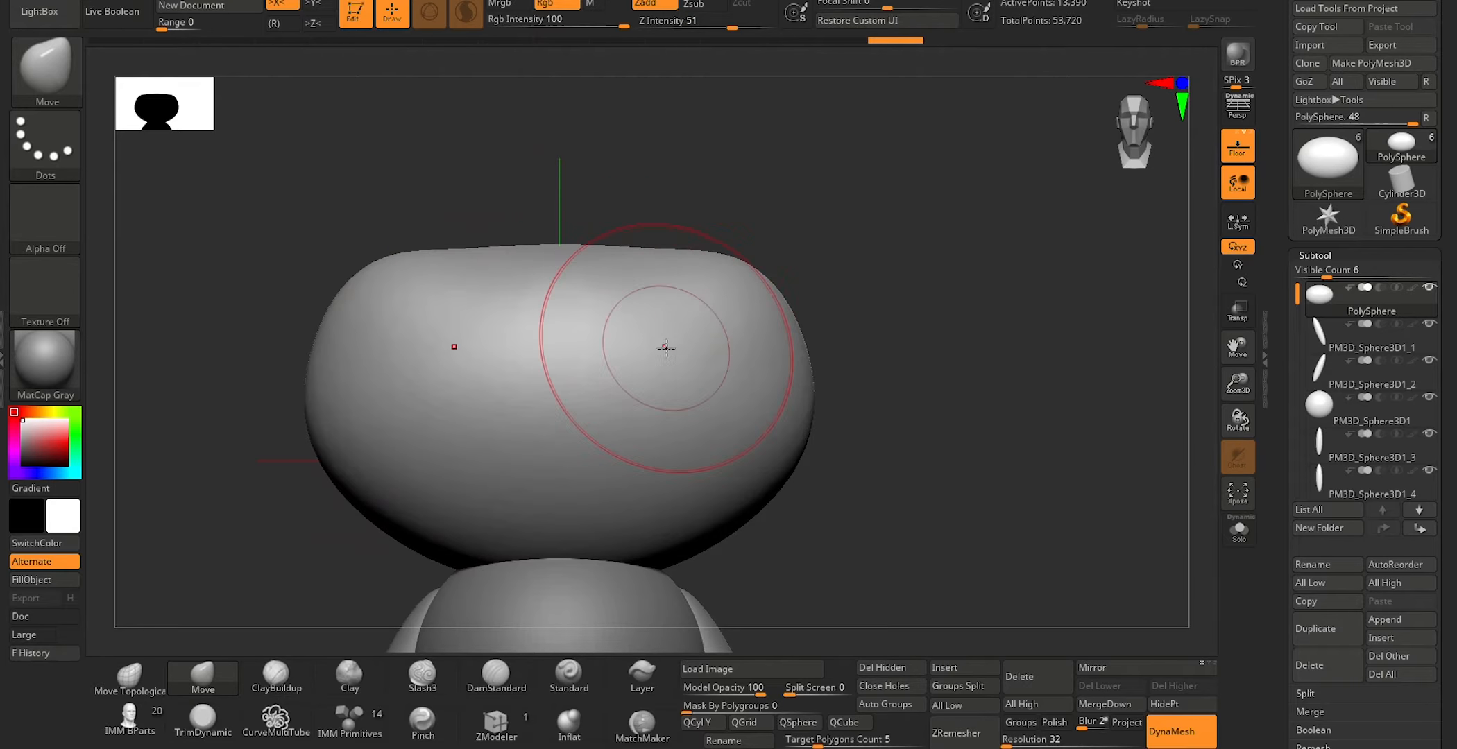
# Step: Insert a Sphere3D subtool, scale it down, place it at the top centre of the head and stretch it vertically
pyautogui.click(957, 669)
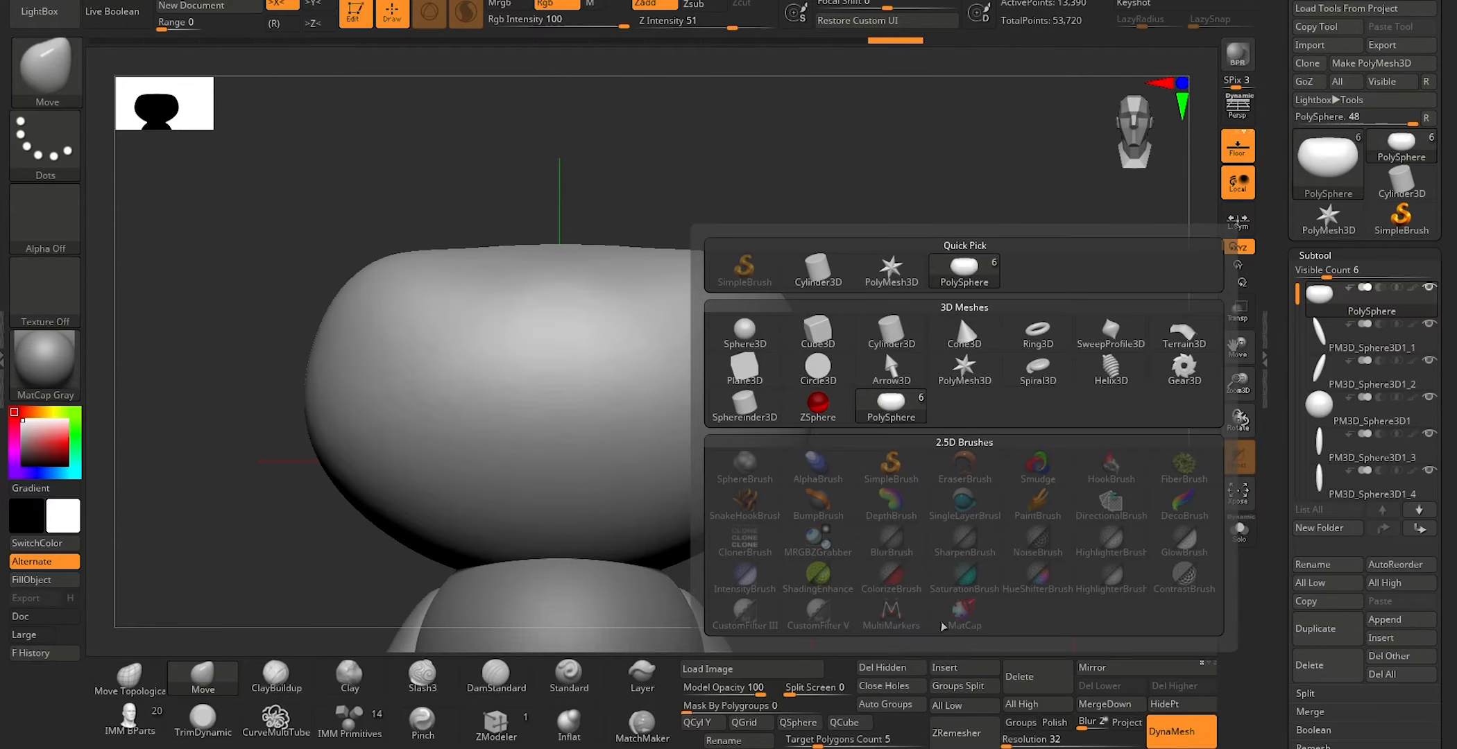
pyautogui.click(748, 333)
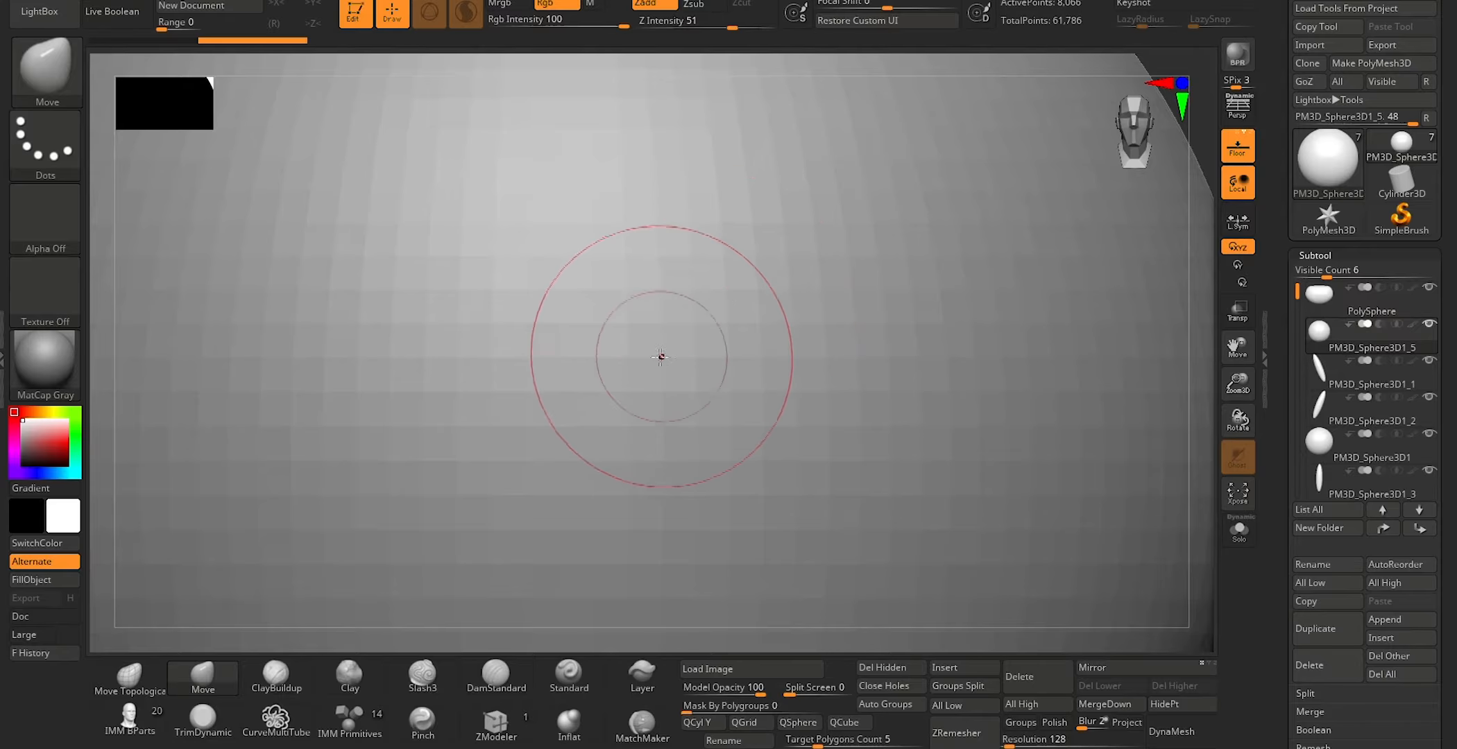
pyautogui.press('w')
pyautogui.moveTo(551, 448); pyautogui.dragTo(775, 404)
pyautogui.moveTo(560, 371); pyautogui.dragTo(560, 162)
pyautogui.moveTo(578, 236); pyautogui.dragTo(651, 199)
pyautogui.moveTo(561, 163)
pyautogui.mouseDown()
pyautogui.moveTo(560, 140)
pyautogui.moveTo(561, 174)
pyautogui.moveTo(559, 157)
pyautogui.mouseUp()
pyautogui.press('q')
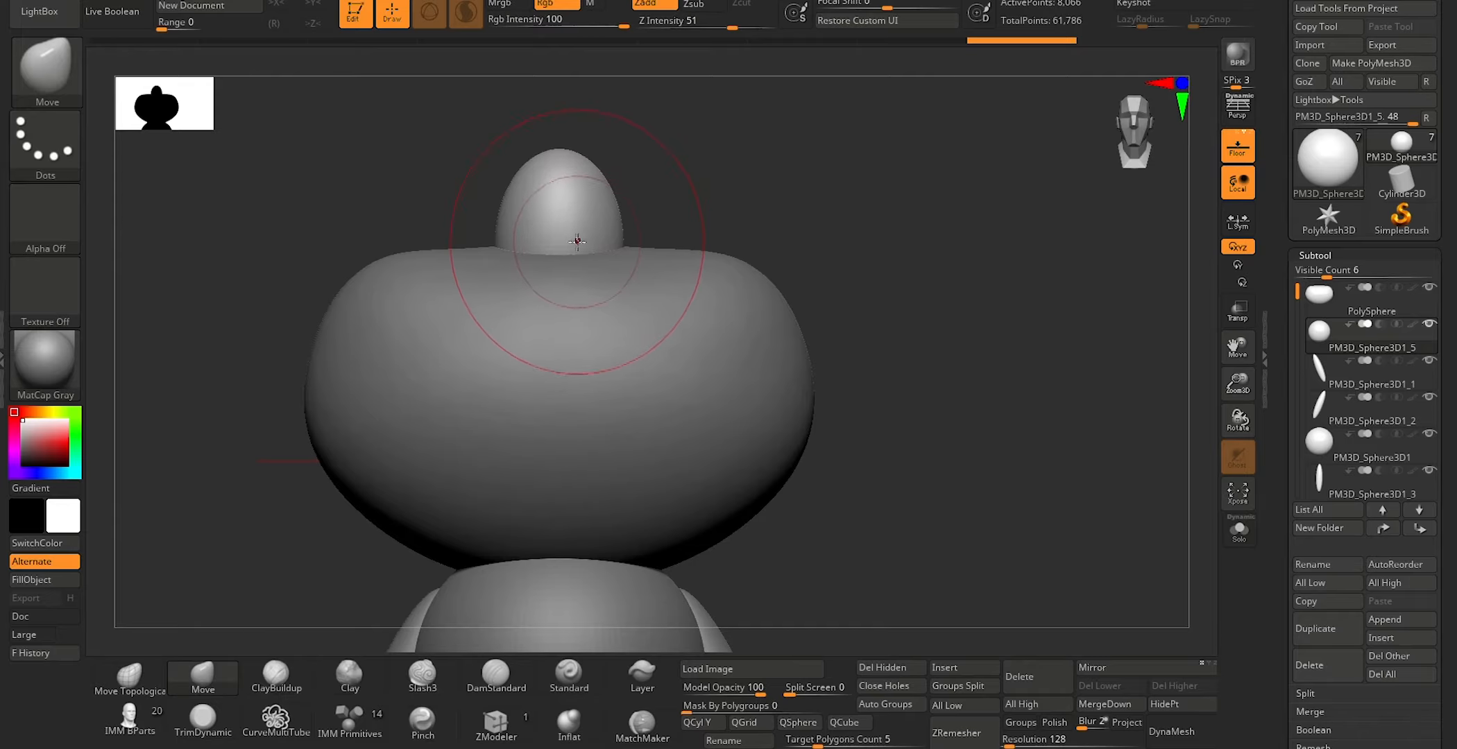
# Step: Turn on X symmetry, reduce the brush size, and smooth and reshape the small sphere into a clean egg form
pyautogui.press('shift')
pyautogui.press('s')
pyautogui.moveTo(599, 225); pyautogui.dragTo(584, 229)
pyautogui.keyDown('shift'); pyautogui.moveTo(574, 193); pyautogui.dragTo(584, 175); pyautogui.keyUp('shift')
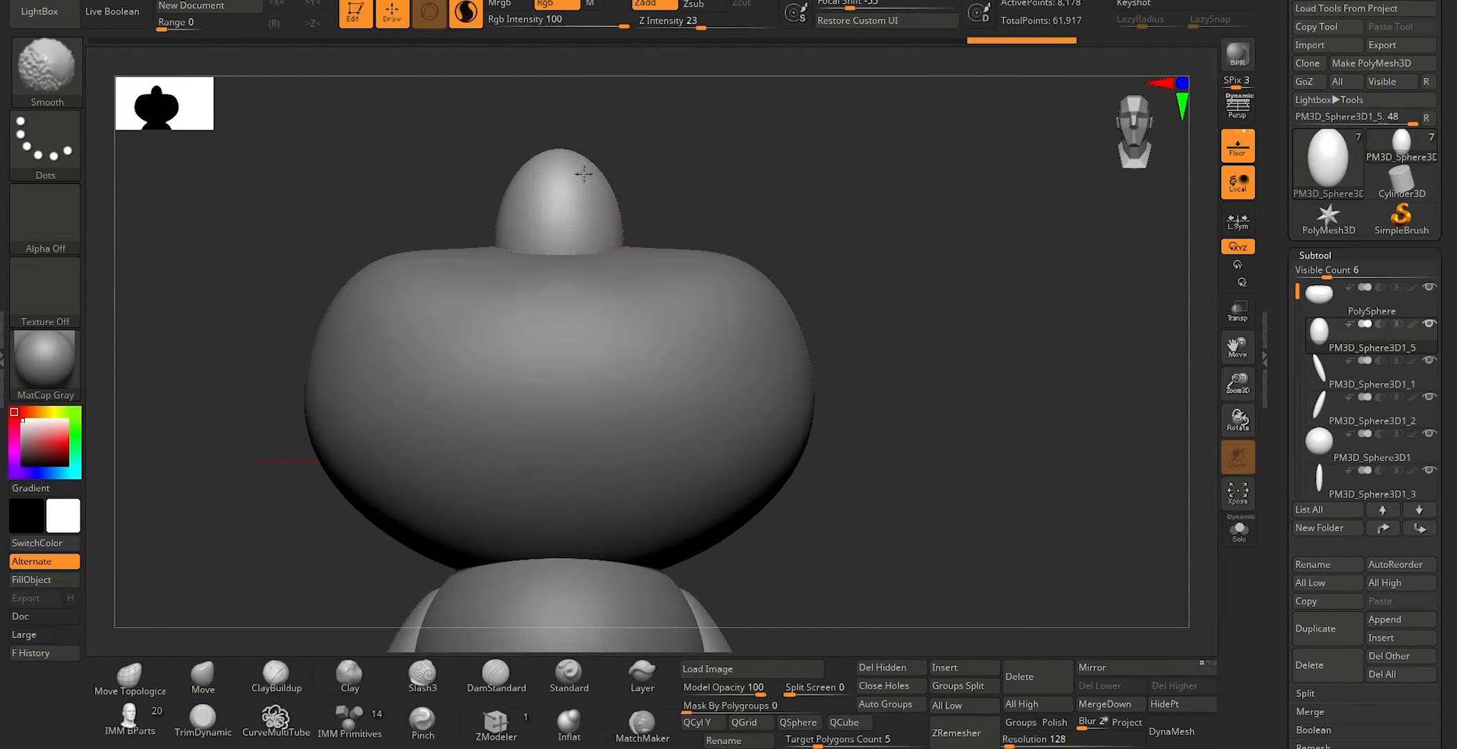
pyautogui.press('x')
pyautogui.keyDown('shift'); pyautogui.moveTo(602, 215); pyautogui.dragTo(600, 197); pyautogui.keyUp('shift')
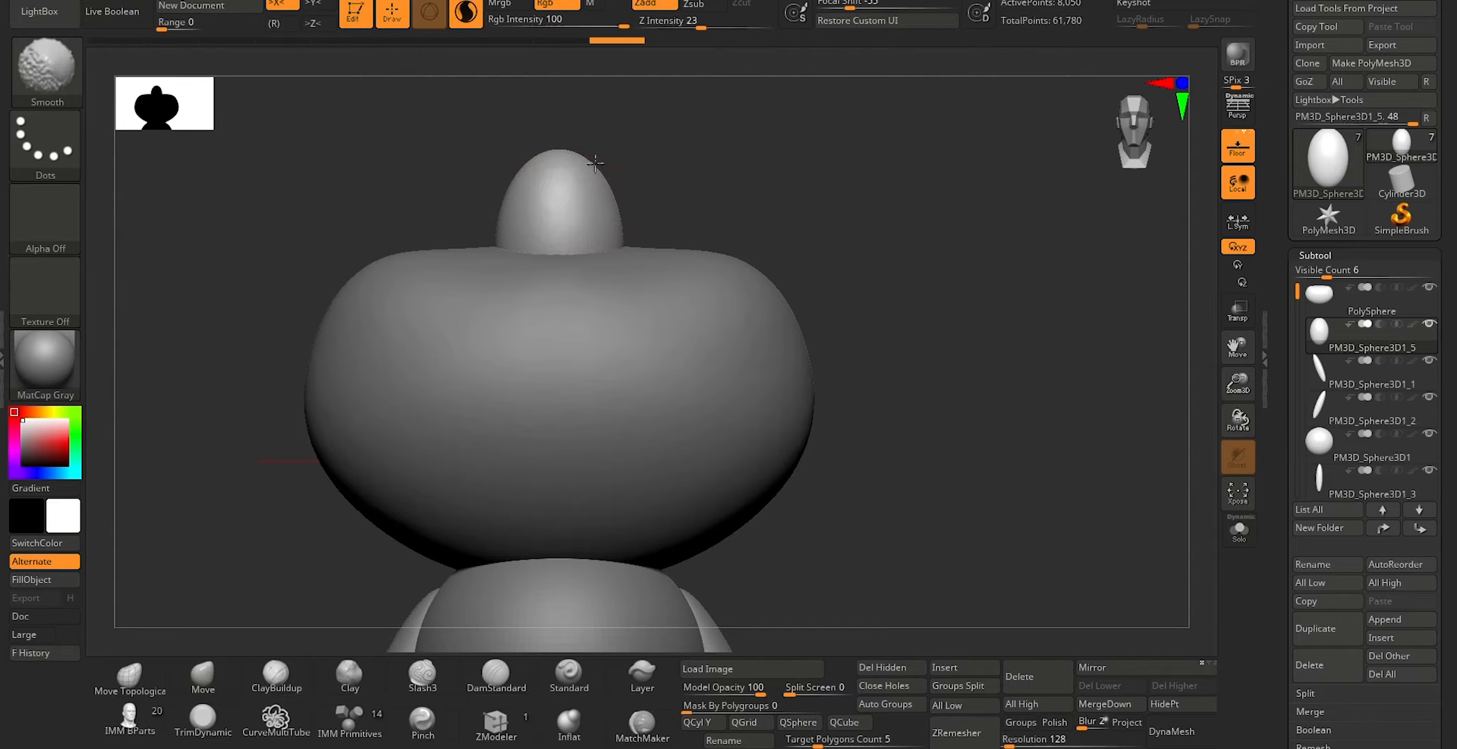
pyautogui.keyDown('shift'); pyautogui.moveTo(573, 276); pyautogui.dragTo(574, 161); pyautogui.keyUp('shift')
pyautogui.moveTo(791, 208)
pyautogui.mouseDown()
pyautogui.moveTo(665, 204)
pyautogui.moveTo(705, 213)
pyautogui.moveTo(661, 245)
pyautogui.mouseUp()
pyautogui.moveTo(462, 218); pyautogui.dragTo(611, 214)
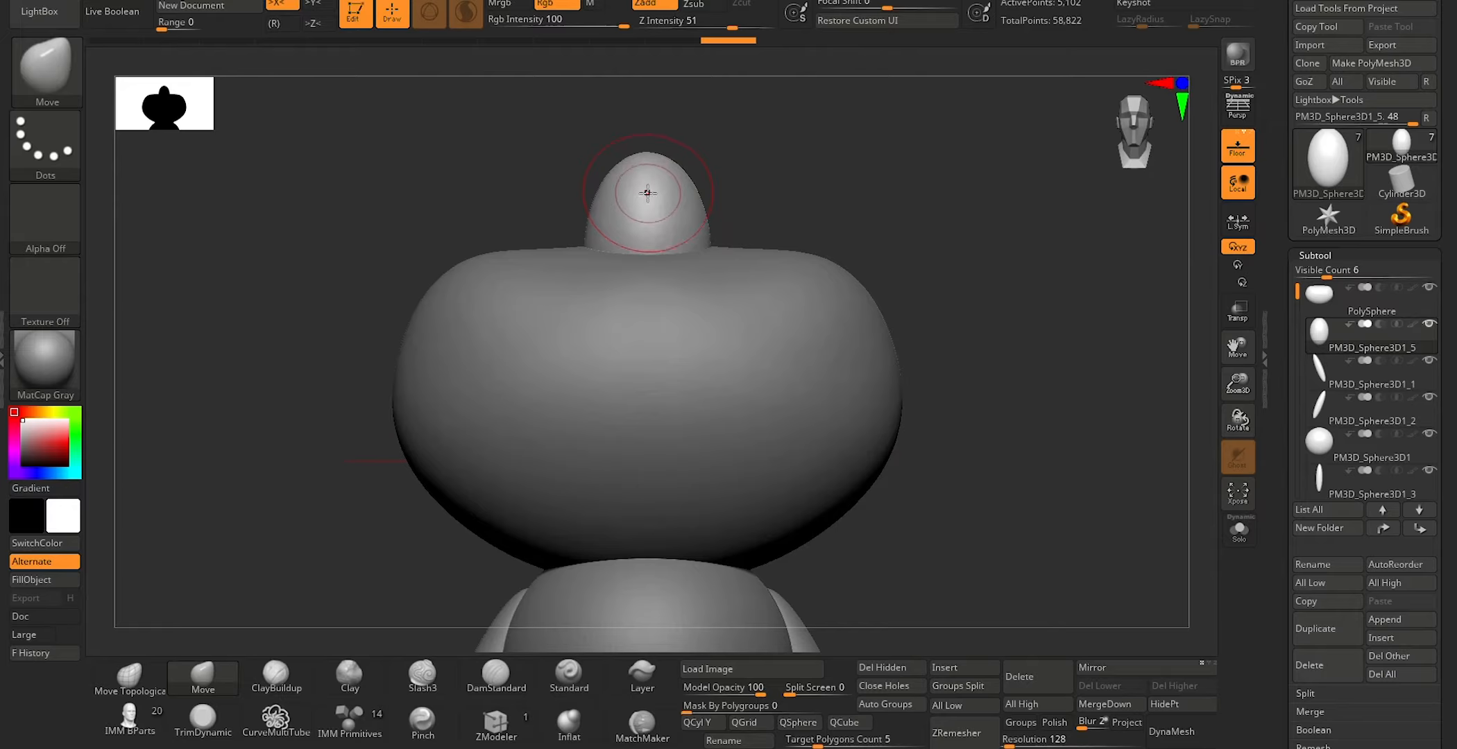
# Step: Carve a small round hole into the front of the egg shape with ClayBuildup and smooth its edges
pyautogui.press('shift')
pyautogui.click(295, 671)
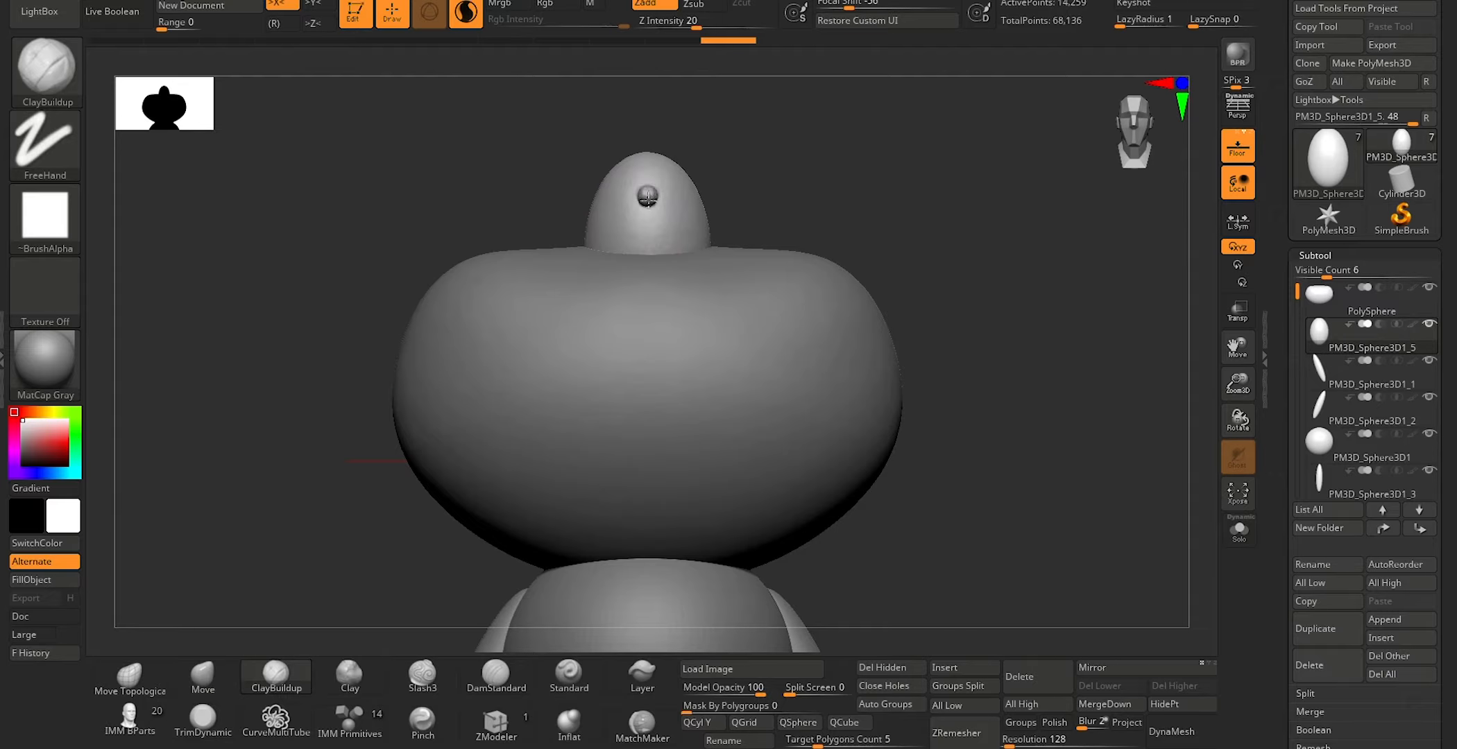
pyautogui.press('shift')
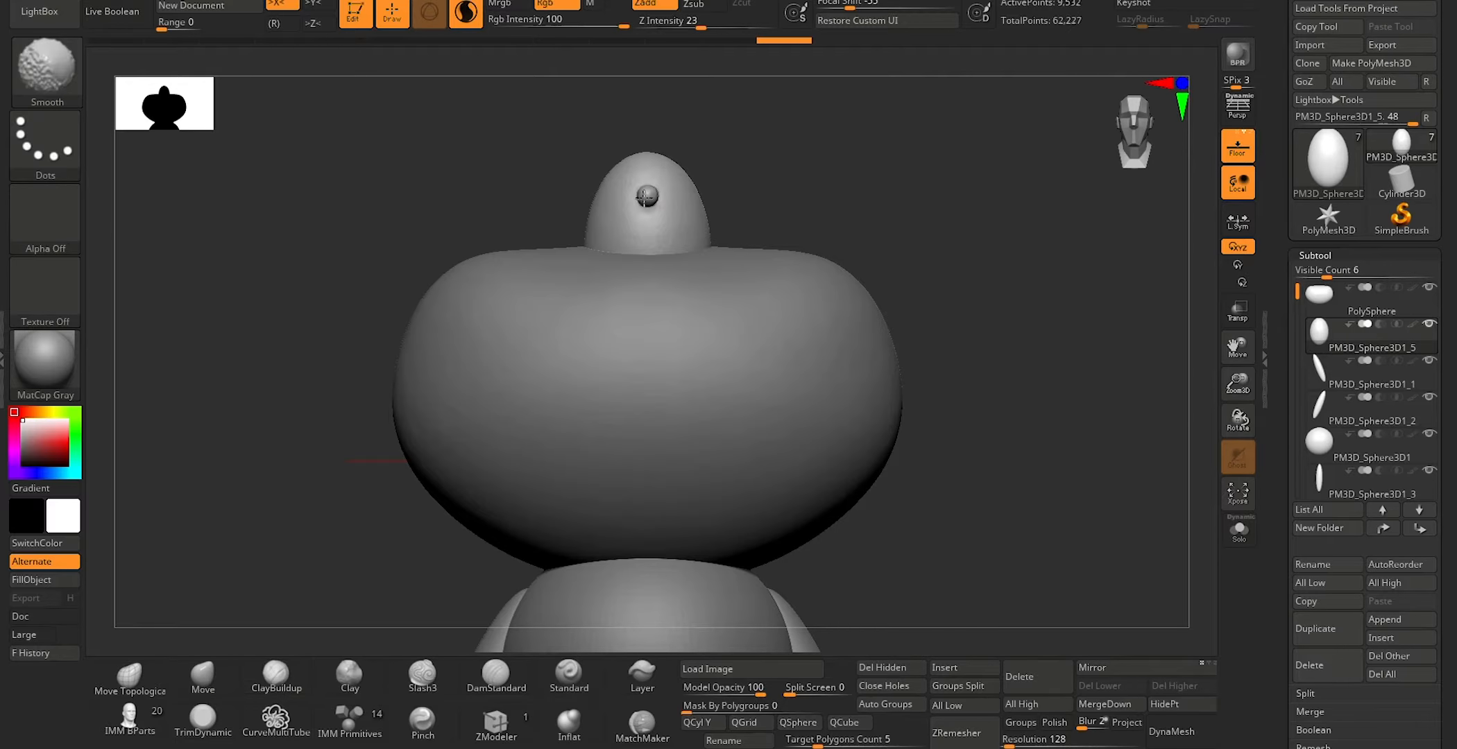
pyautogui.keyDown('shift'); pyautogui.moveTo(647, 186); pyautogui.dragTo(655, 195); pyautogui.keyUp('shift')
pyautogui.moveTo(836, 156)
pyautogui.mouseDown()
pyautogui.moveTo(785, 164)
pyautogui.moveTo(859, 189)
pyautogui.moveTo(823, 169)
pyautogui.mouseUp()
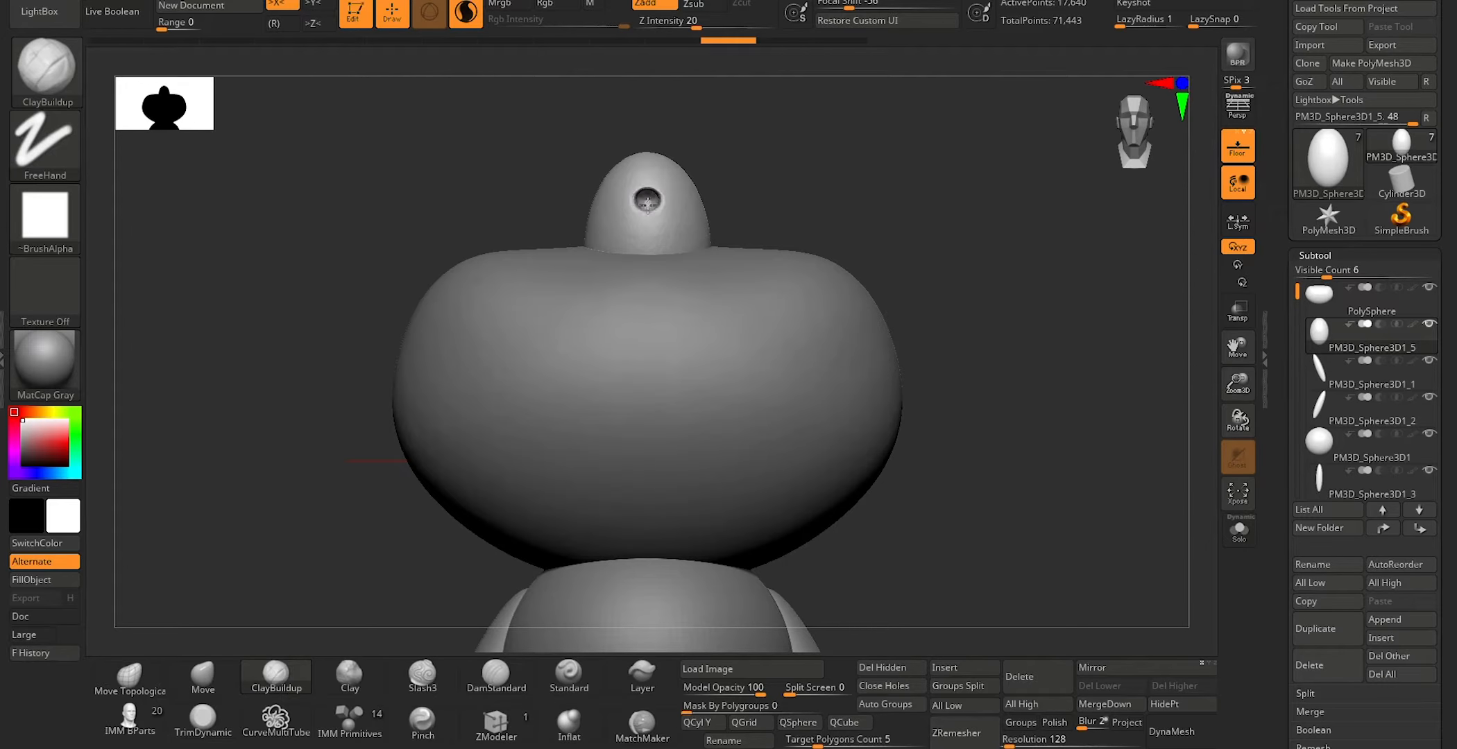
pyautogui.press('shift')
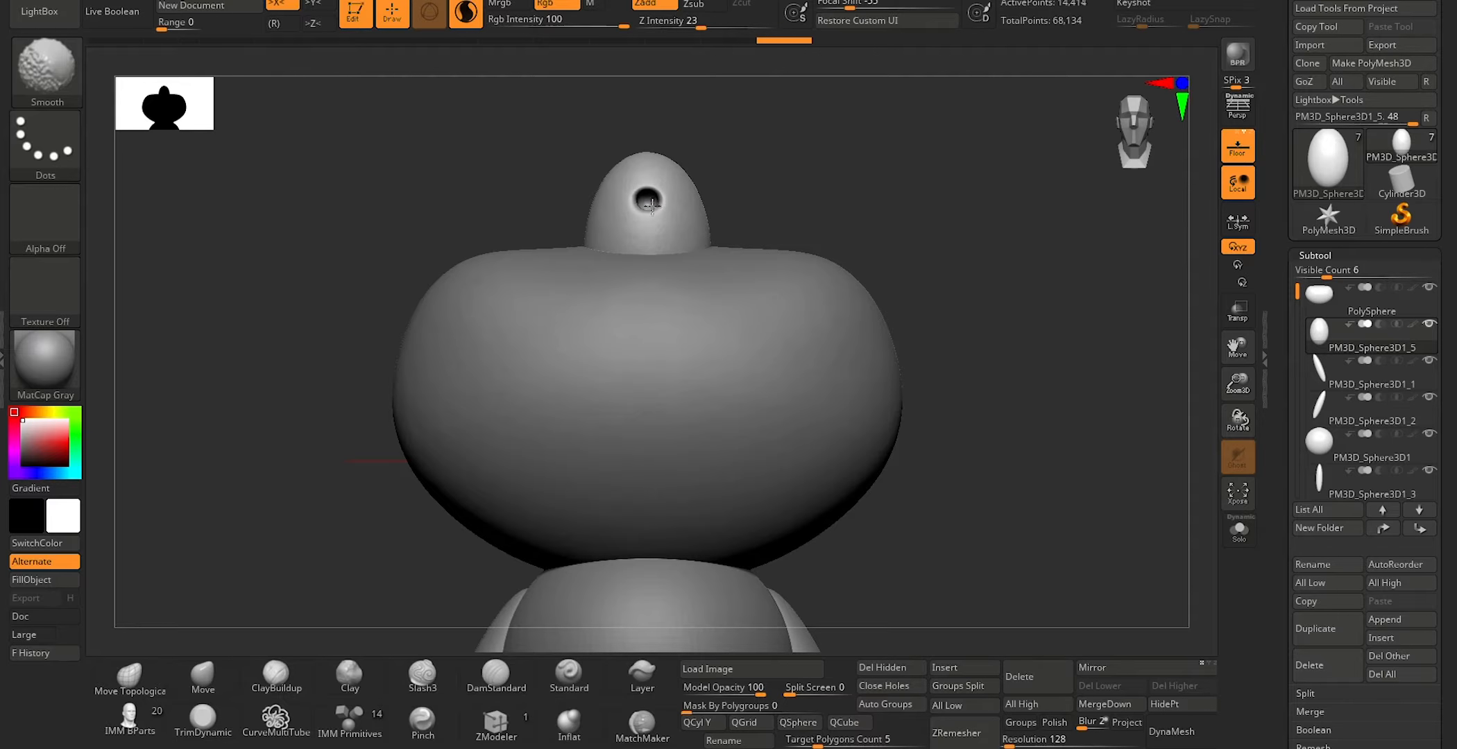
pyautogui.keyDown('shift'); pyautogui.moveTo(652, 206); pyautogui.dragTo(648, 201); pyautogui.keyUp('shift')
pyautogui.moveTo(769, 154); pyautogui.dragTo(831, 199)
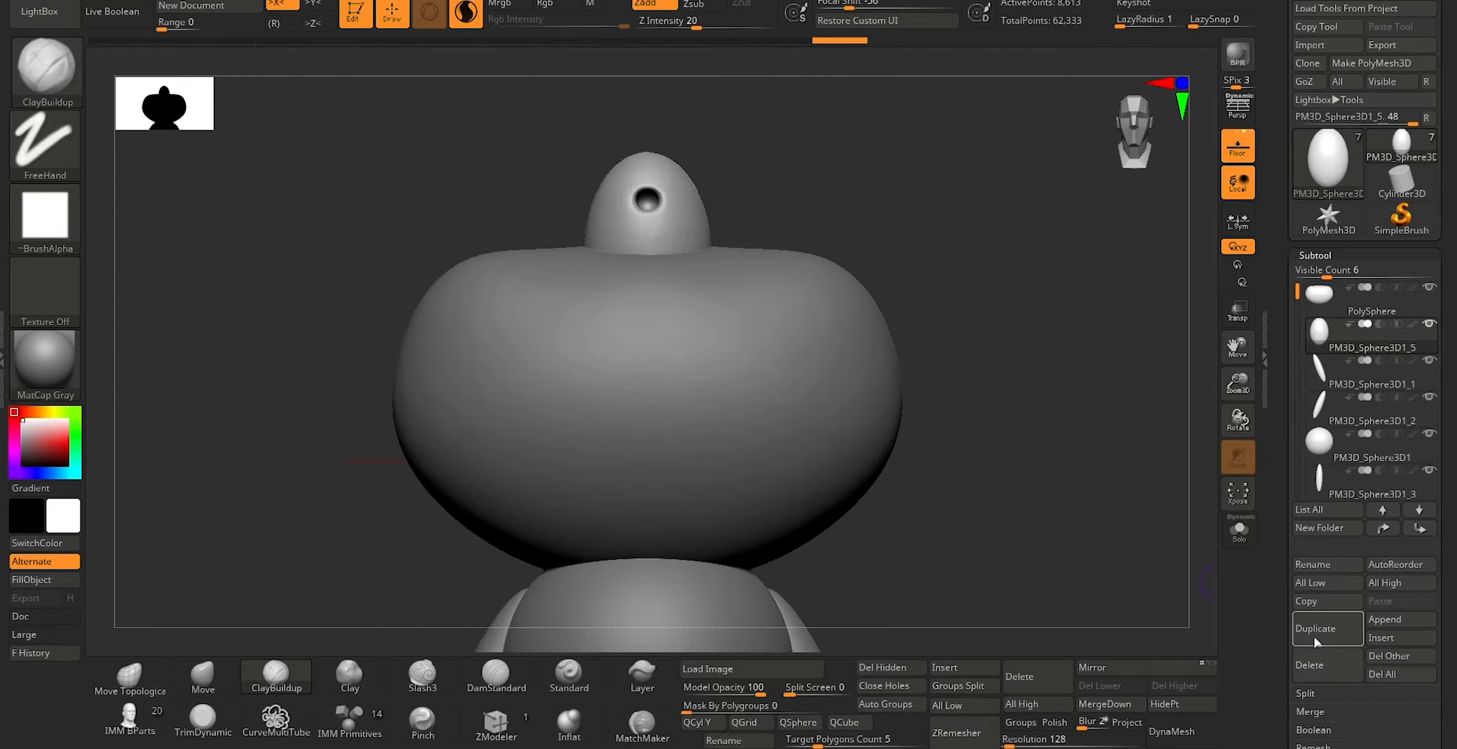
# Step: Move the egg subtool above the head subtool in the list and duplicate it
pyautogui.moveTo(1320, 335); pyautogui.dragTo(1320, 305)
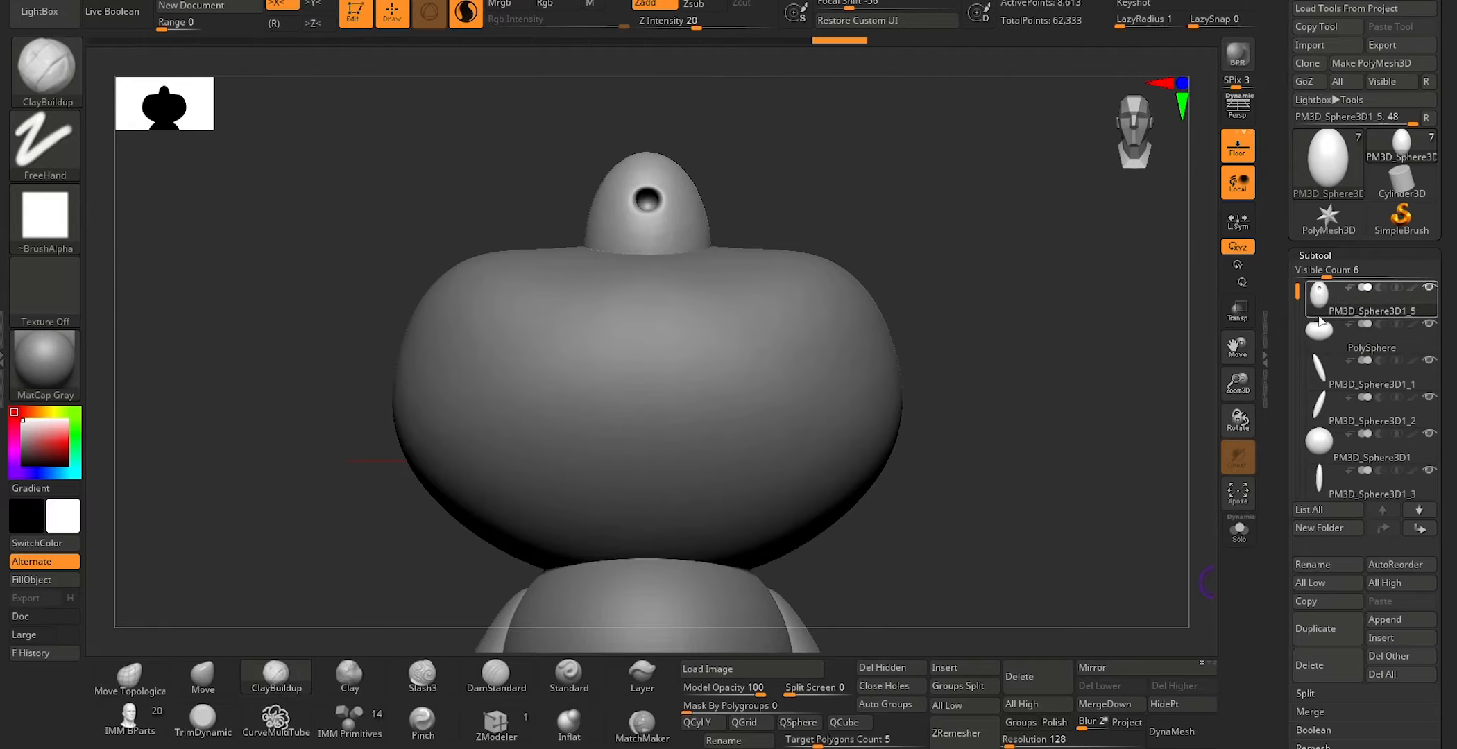
pyautogui.click(1330, 629)
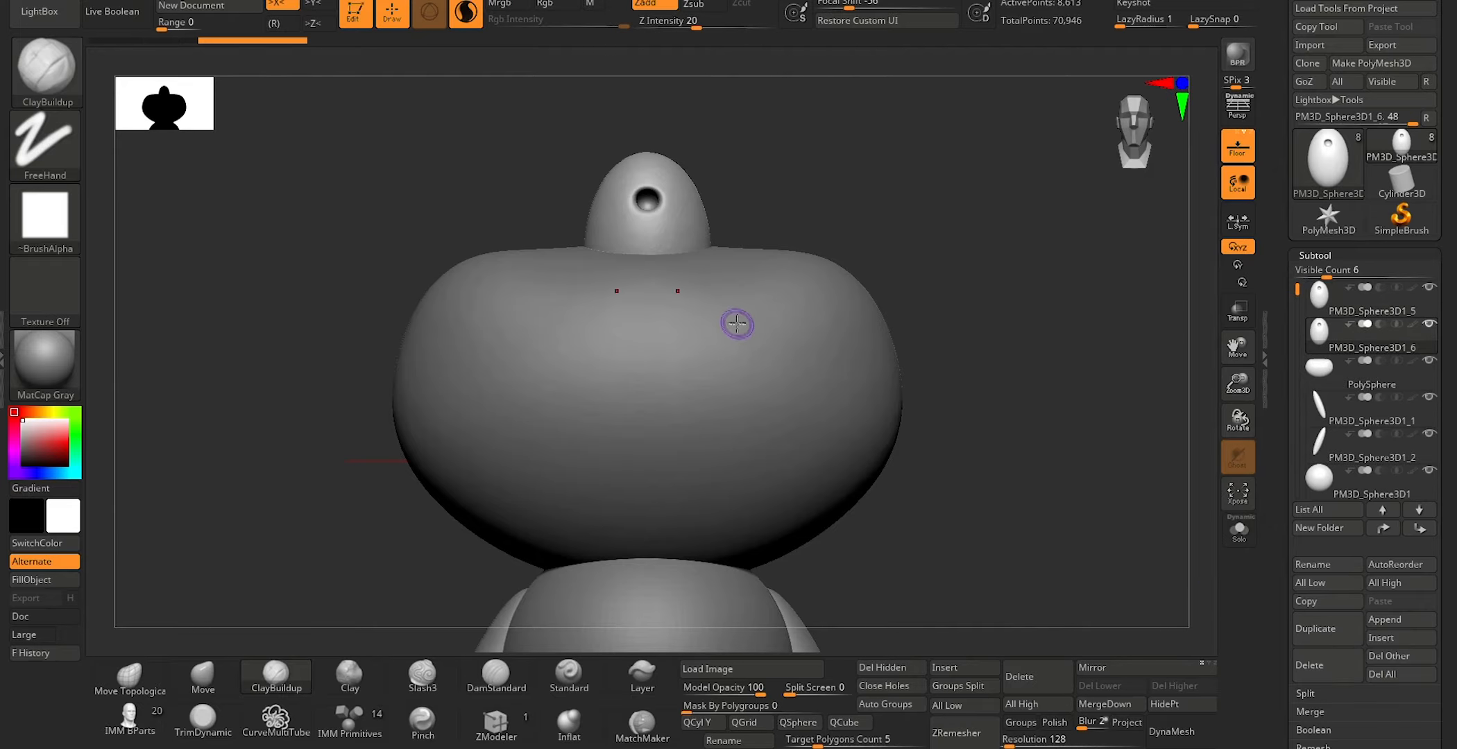
pyautogui.press('w')
pyautogui.moveTo(556, 230); pyautogui.dragTo(711, 212)
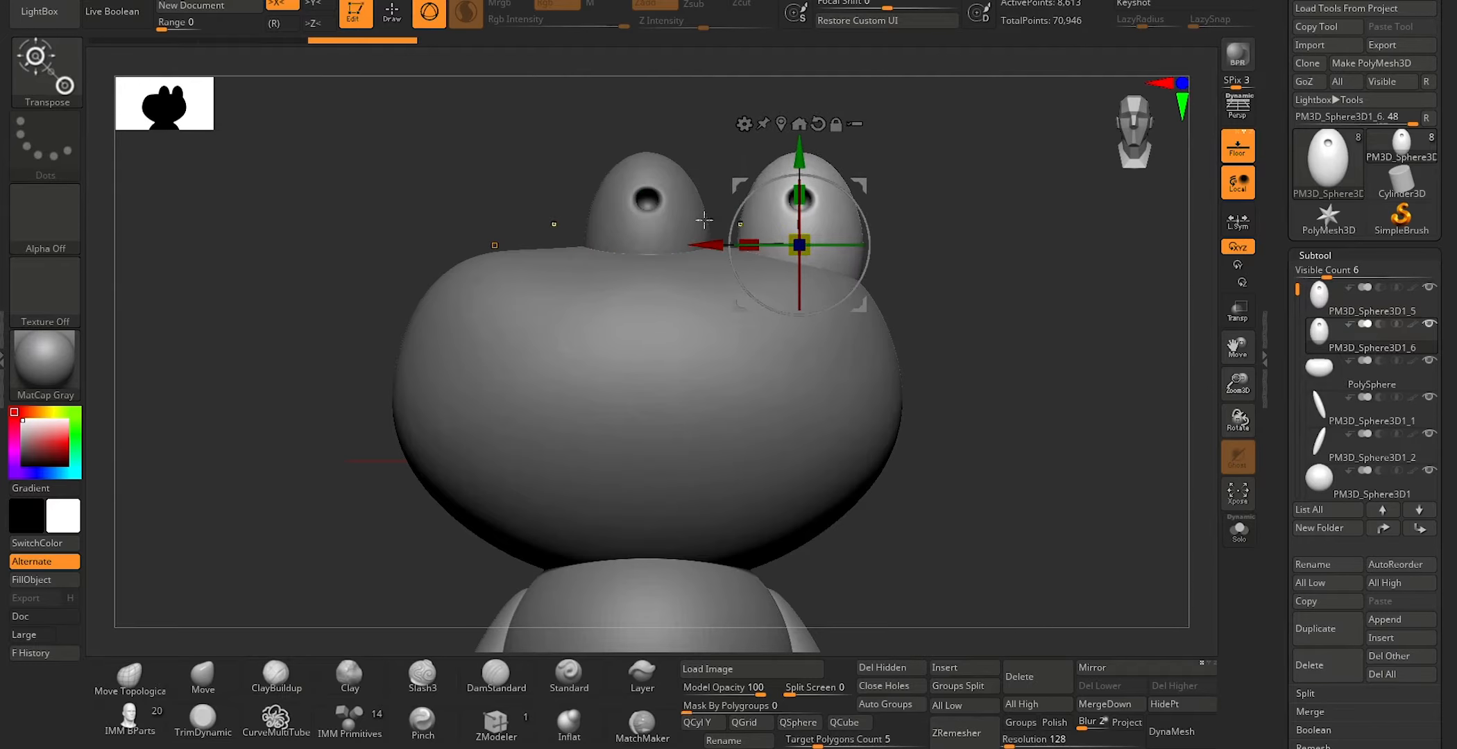
pyautogui.hotkey('ctrl', 'z')
# Step: Place the copied egg beside the centre one, tilted outward, then duplicate it and mirror that copy to the opposite side
pyautogui.moveTo(555, 244); pyautogui.dragTo(673, 207)
pyautogui.moveTo(793, 186); pyautogui.dragTo(806, 193)
pyautogui.moveTo(675, 225); pyautogui.dragTo(686, 227)
pyautogui.press('q')
pyautogui.click(1312, 625)
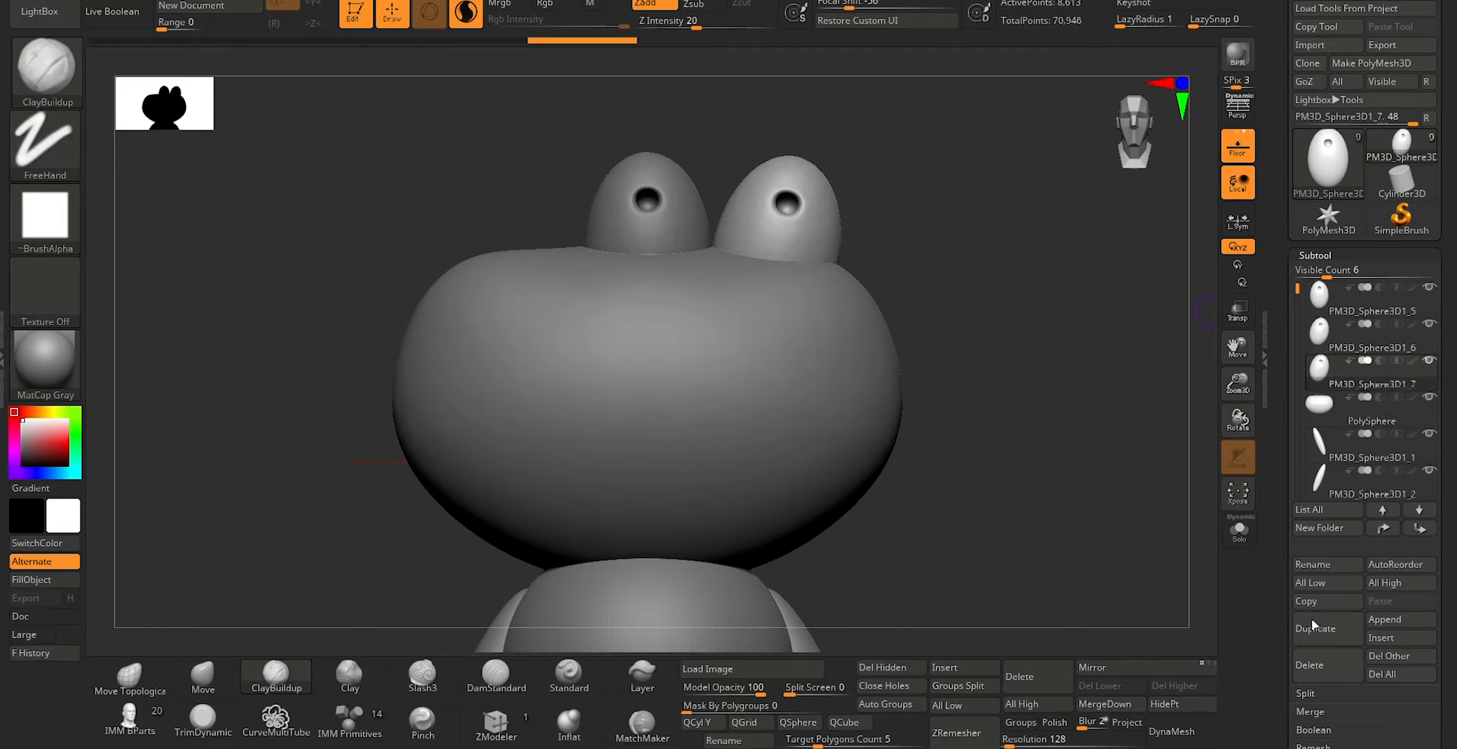
pyautogui.click(1132, 669)
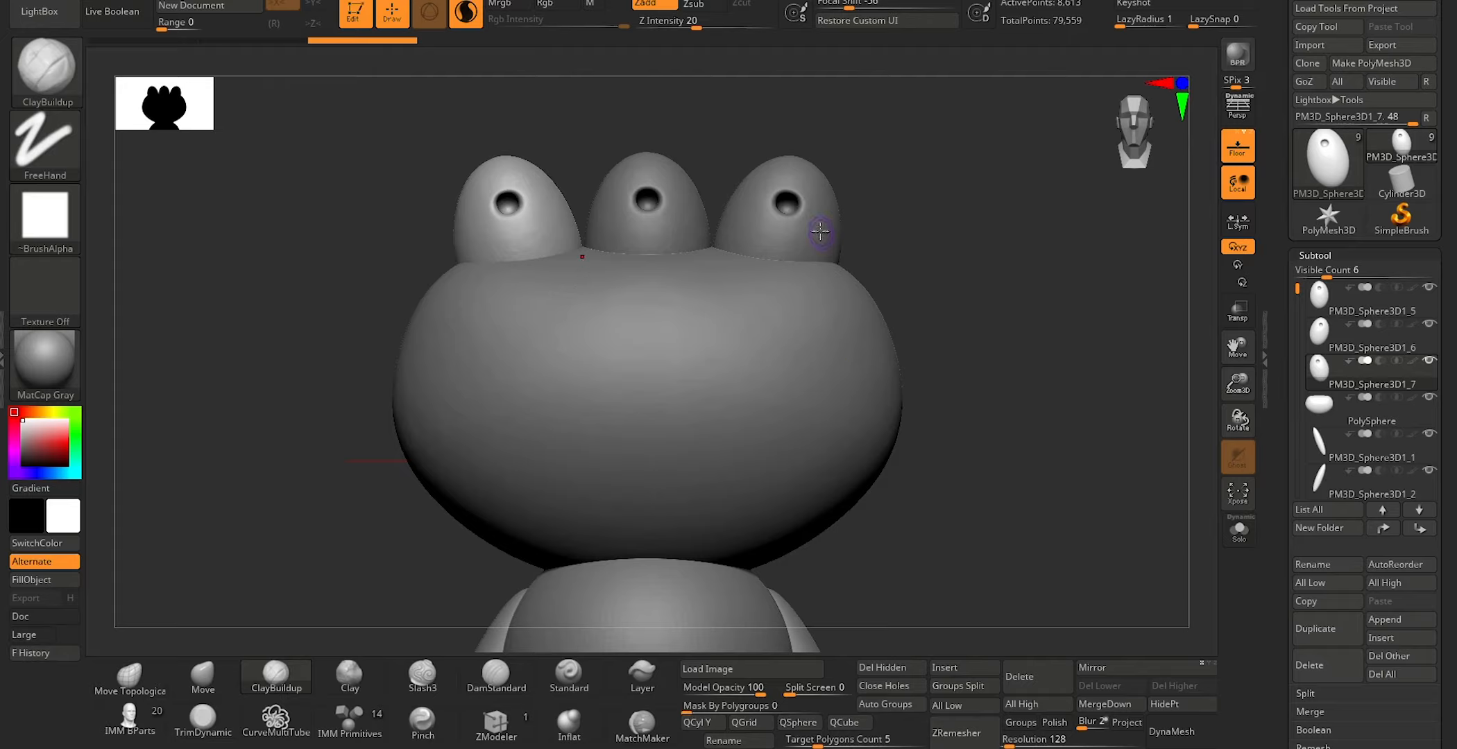
# Step: Duplicate the first tilted egg, move the copy down to the head's upper side and rotate it further outward
pyautogui.click(1332, 340)
pyautogui.press('w')
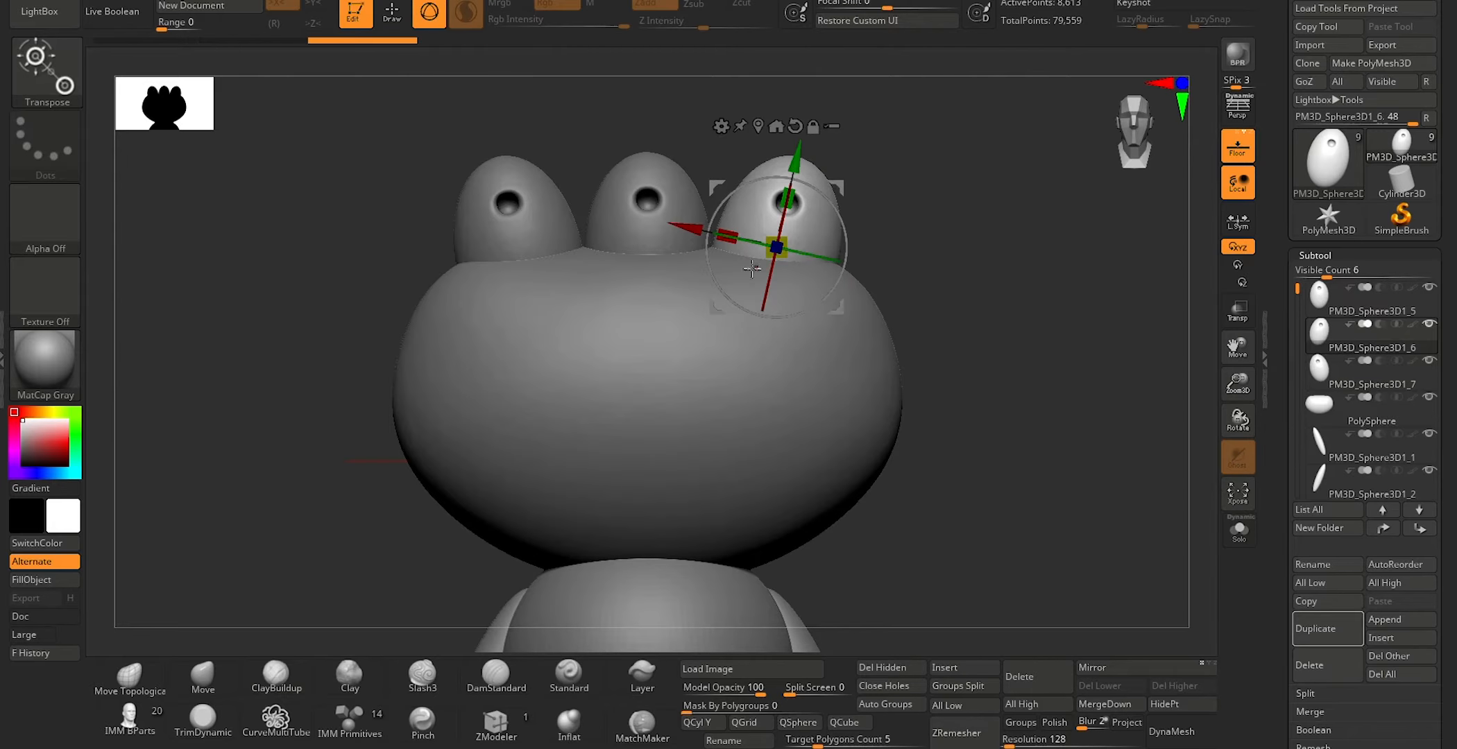
pyautogui.click(1305, 627)
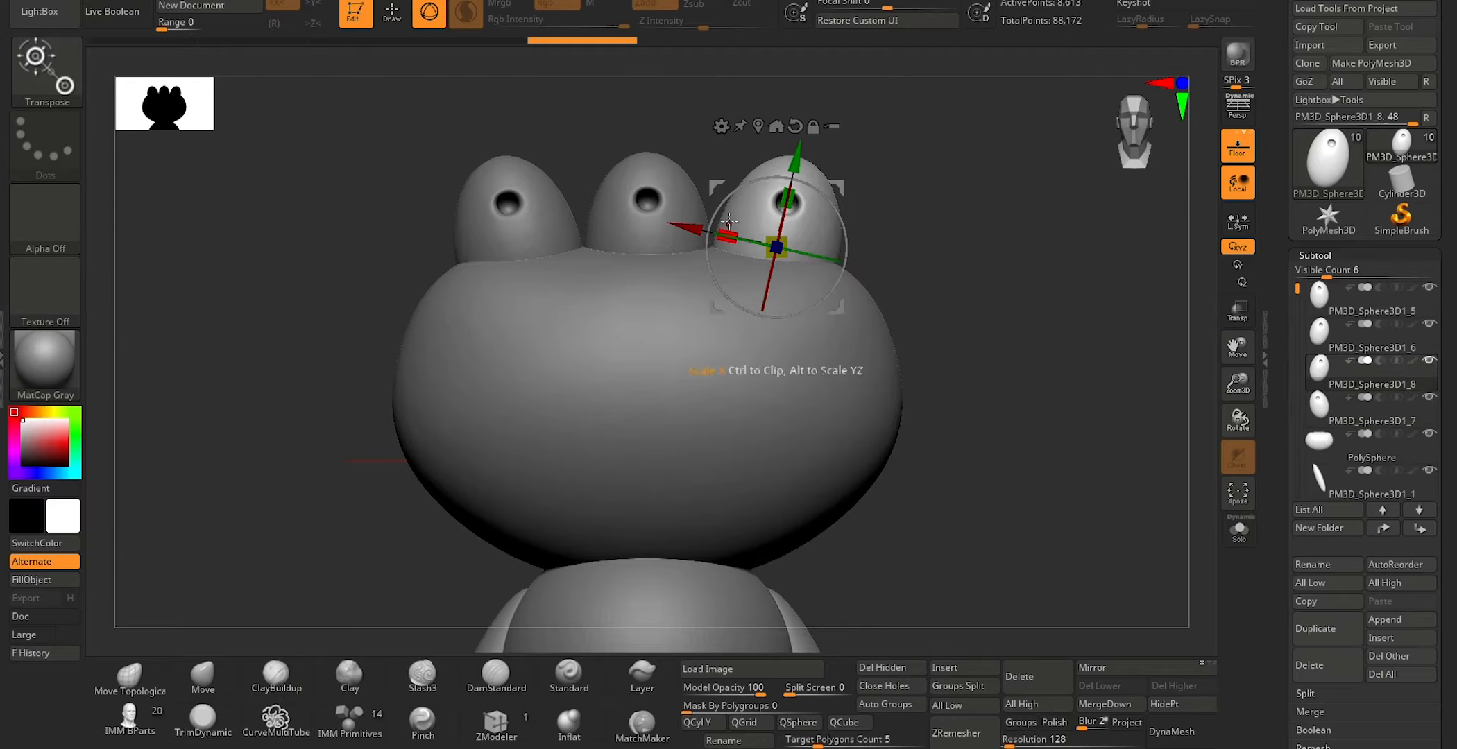
pyautogui.moveTo(690, 229); pyautogui.dragTo(808, 256)
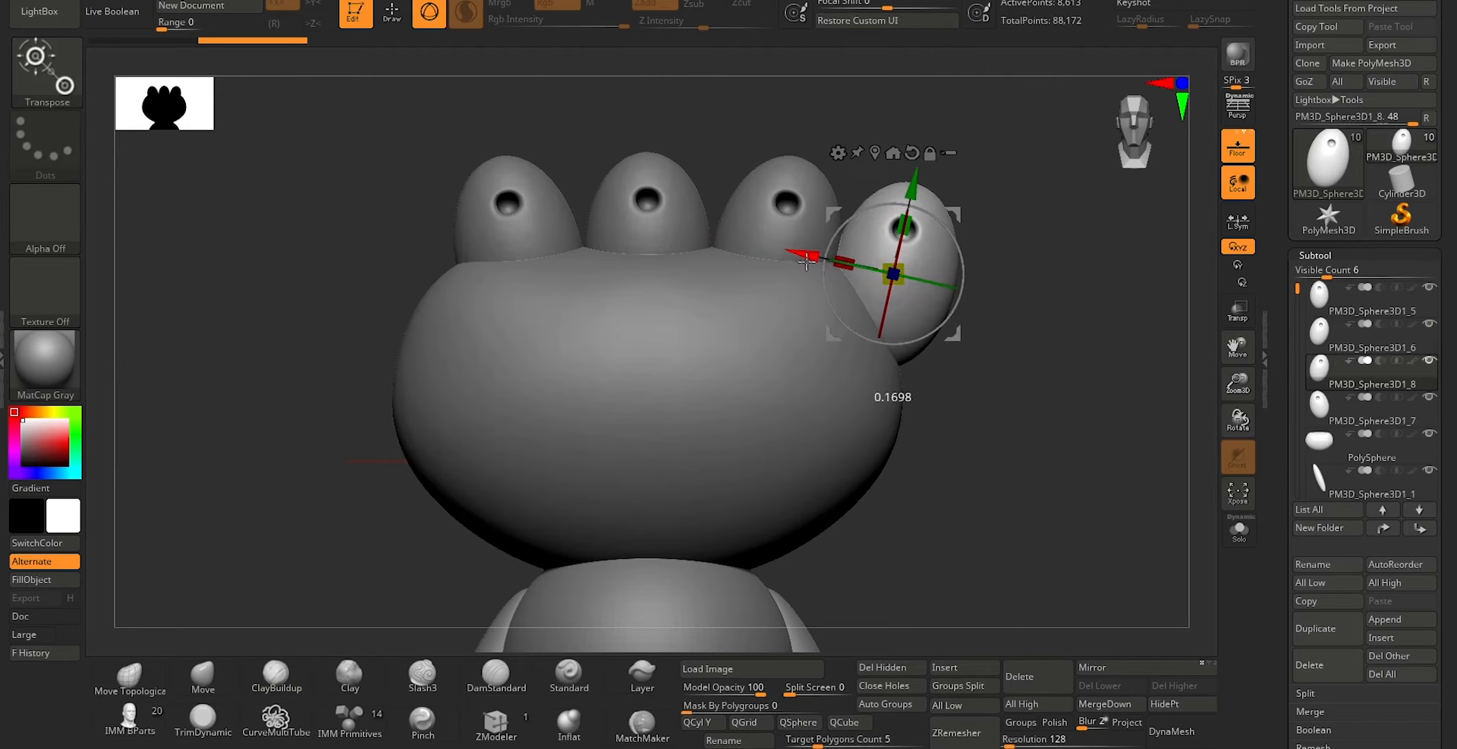
pyautogui.moveTo(941, 222)
pyautogui.mouseDown()
pyautogui.moveTo(966, 249)
pyautogui.moveTo(939, 232)
pyautogui.mouseUp()
pyautogui.moveTo(828, 229); pyautogui.dragTo(839, 239)
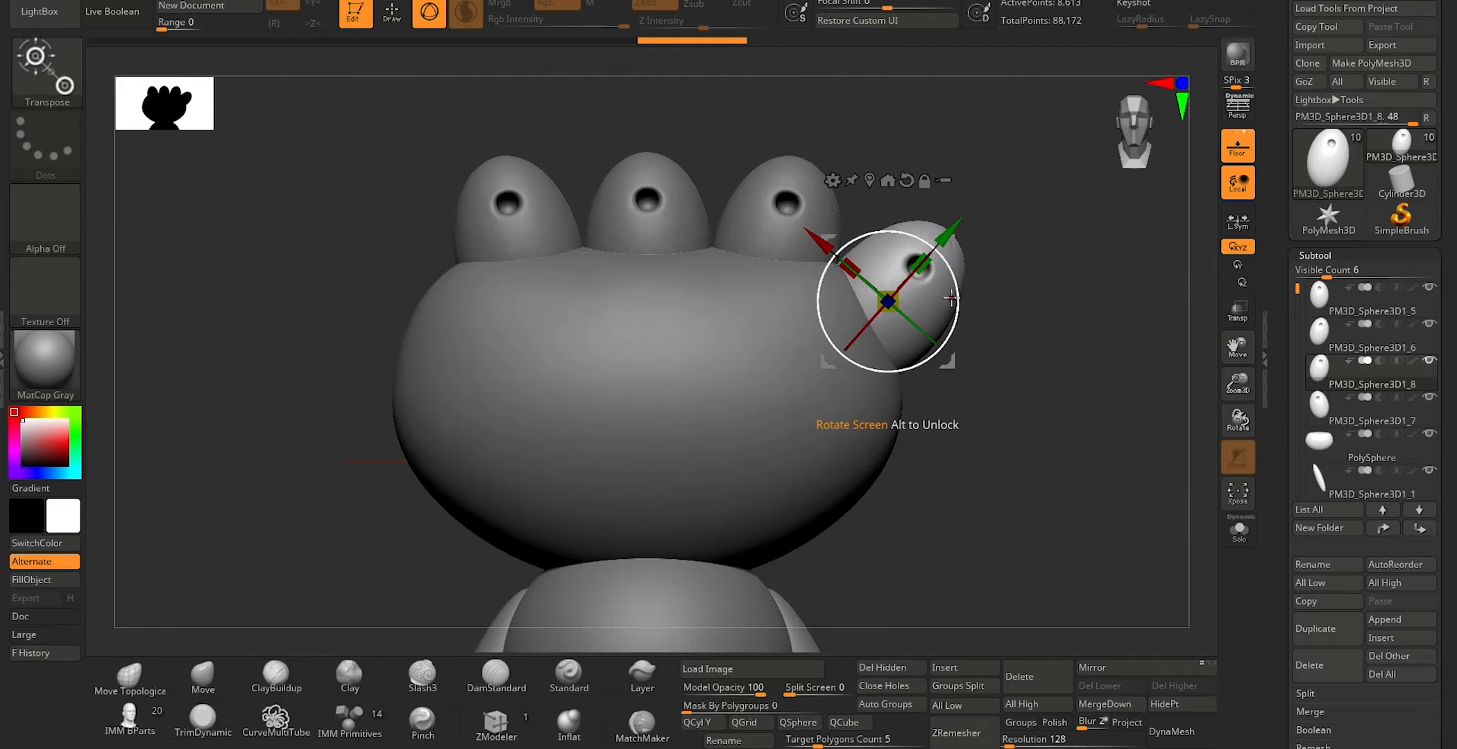
pyautogui.moveTo(948, 264); pyautogui.dragTo(937, 256)
pyautogui.moveTo(807, 264); pyautogui.dragTo(825, 277)
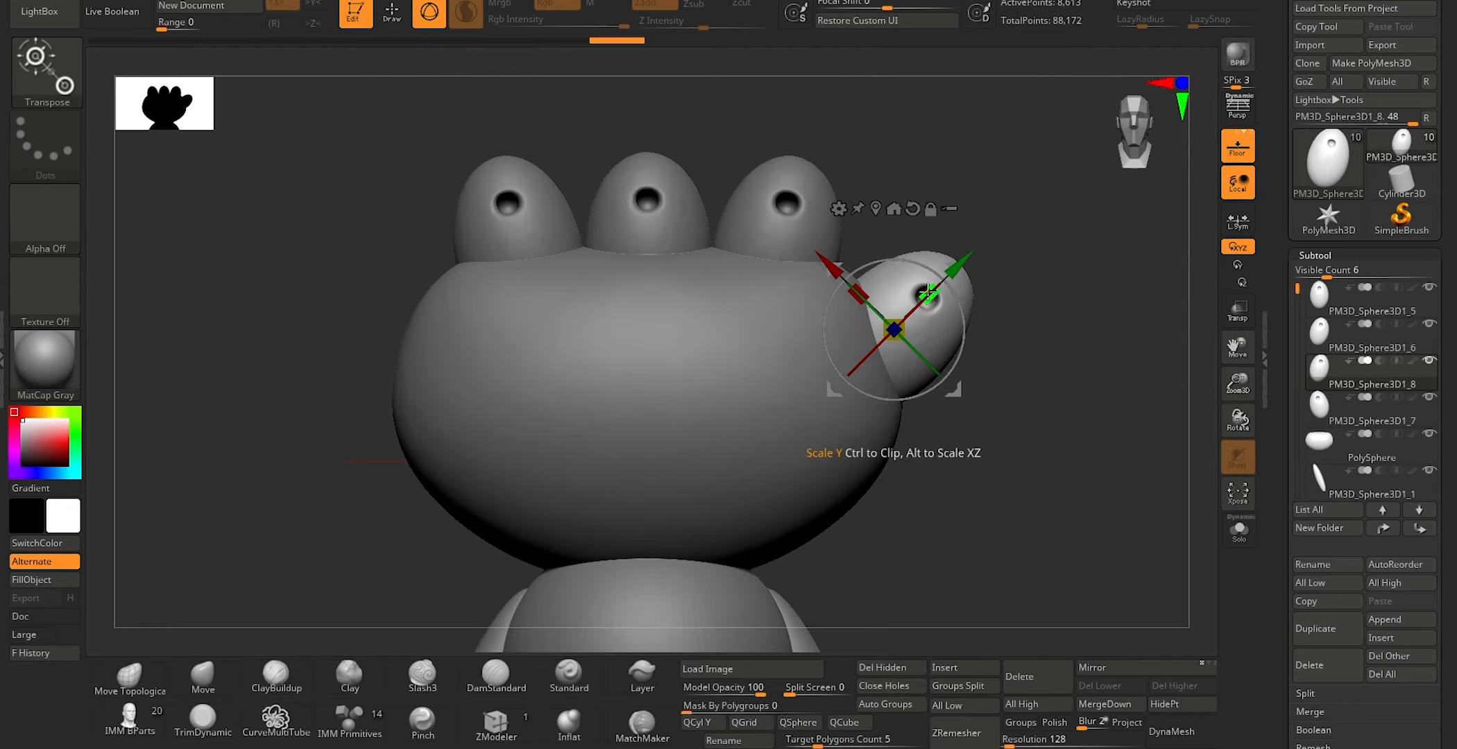
# Step: Duplicate the outer egg and mirror the copy to the other side of the head
pyautogui.click(1299, 640)
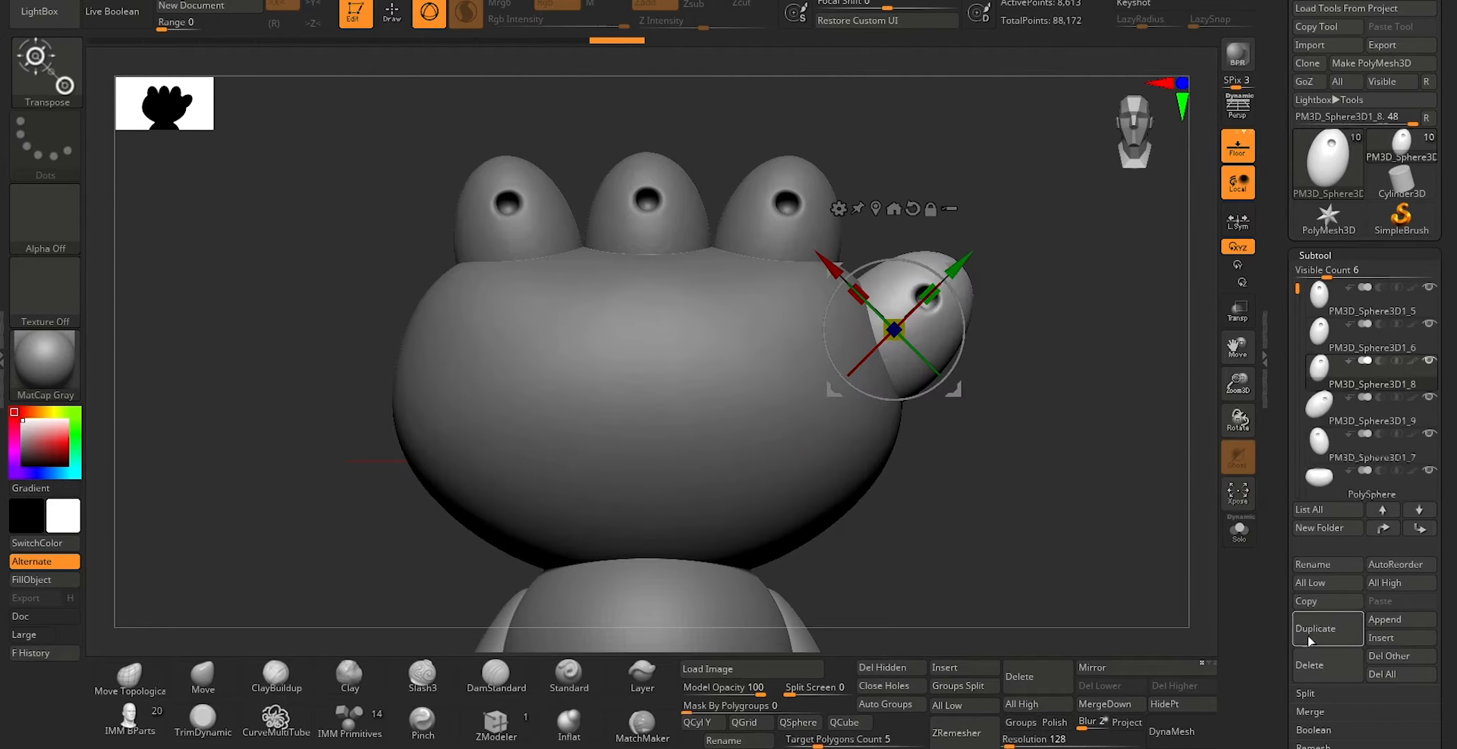
pyautogui.click(1179, 670)
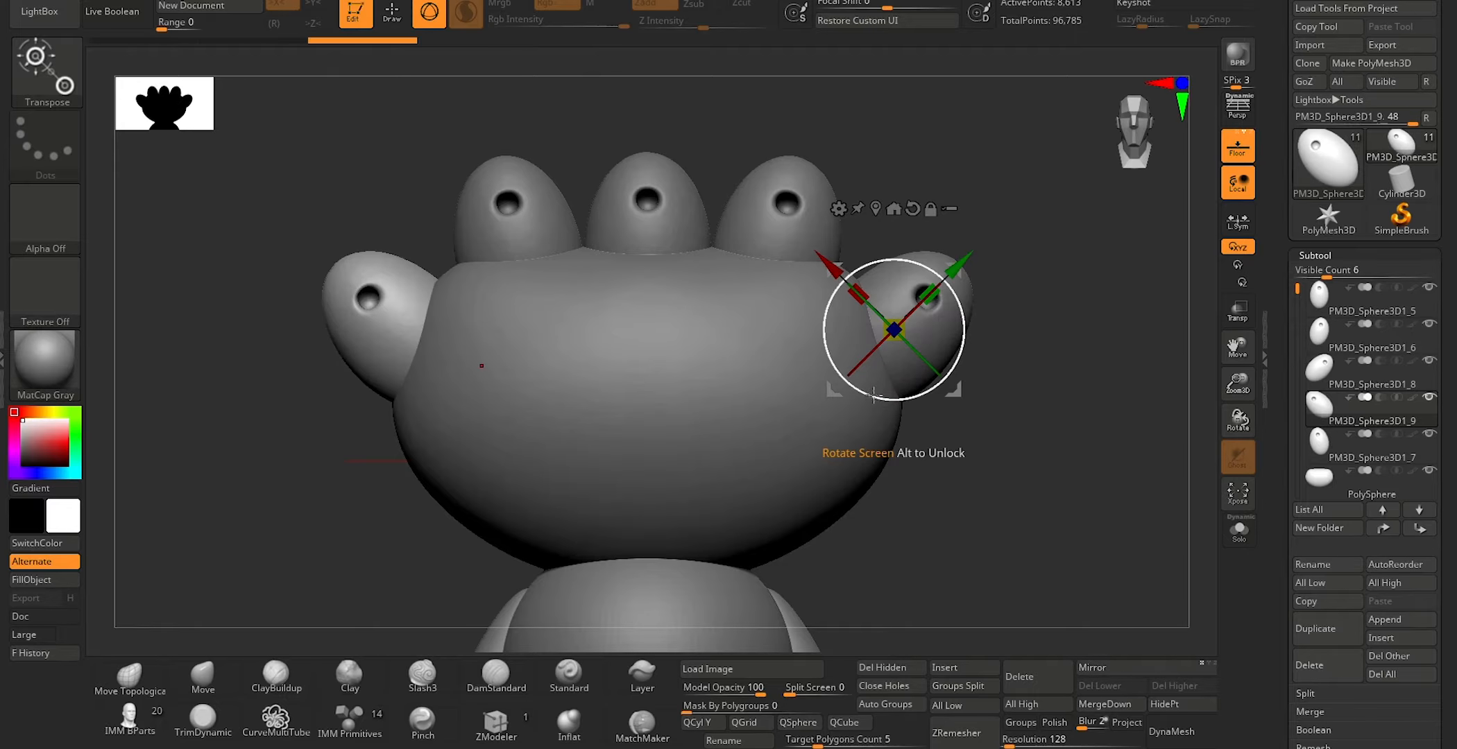
pyautogui.press('q')
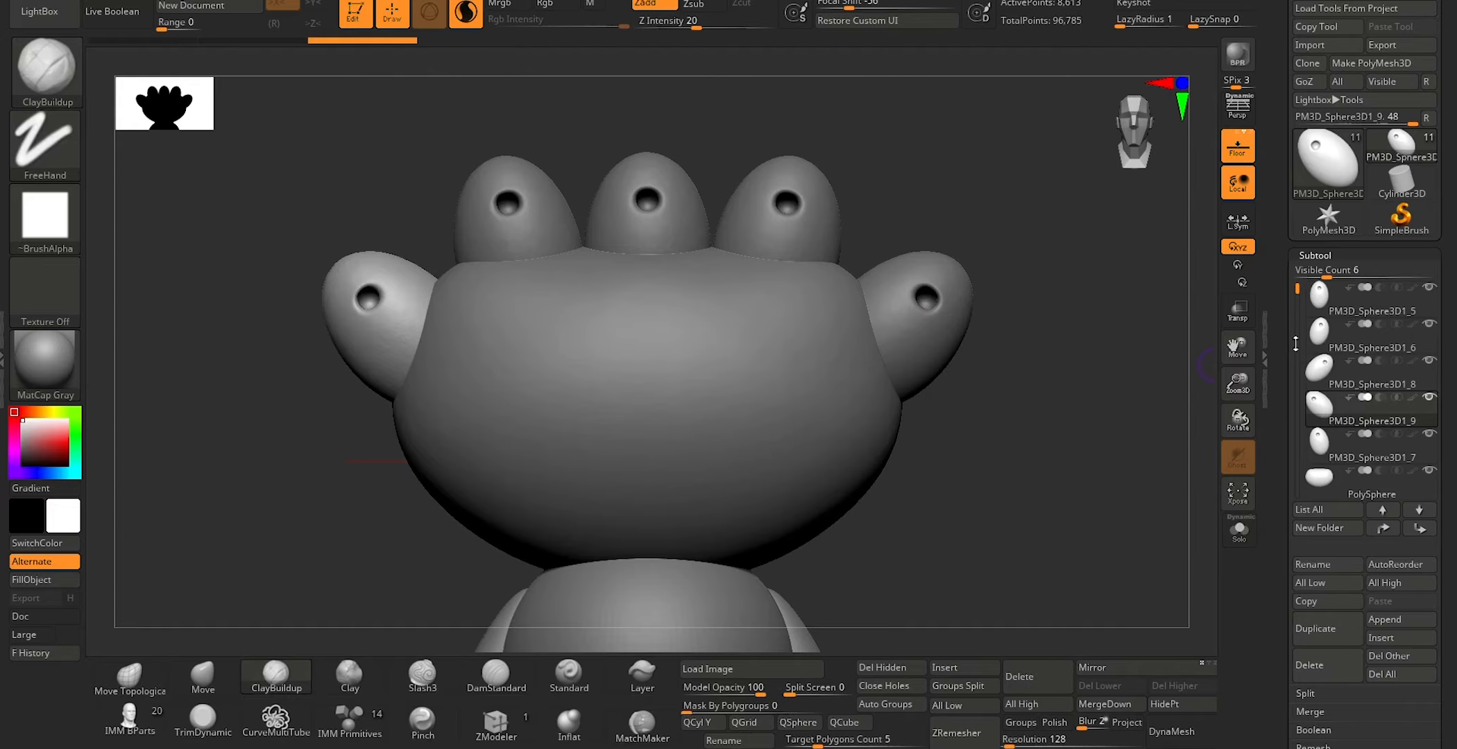
# Step: Select the centre egg subtool and raise it slightly above its neighbours
pyautogui.click(1323, 305)
pyautogui.press('w')
pyautogui.moveTo(647, 174); pyautogui.dragTo(646, 154)
pyautogui.press('q')
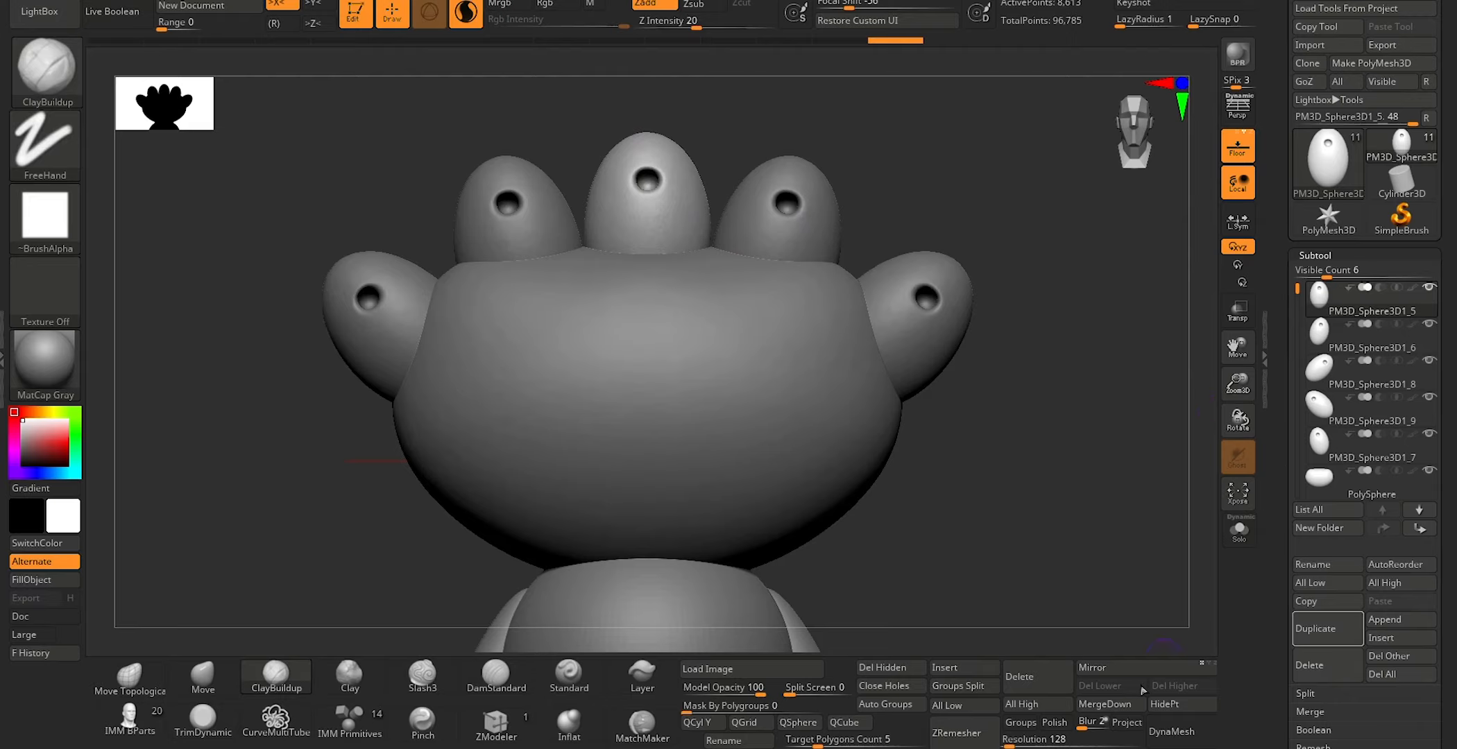
# Step: Merge the five egg subtools into one with MergeDown
pyautogui.click(1128, 705)
pyautogui.click(1066, 736)
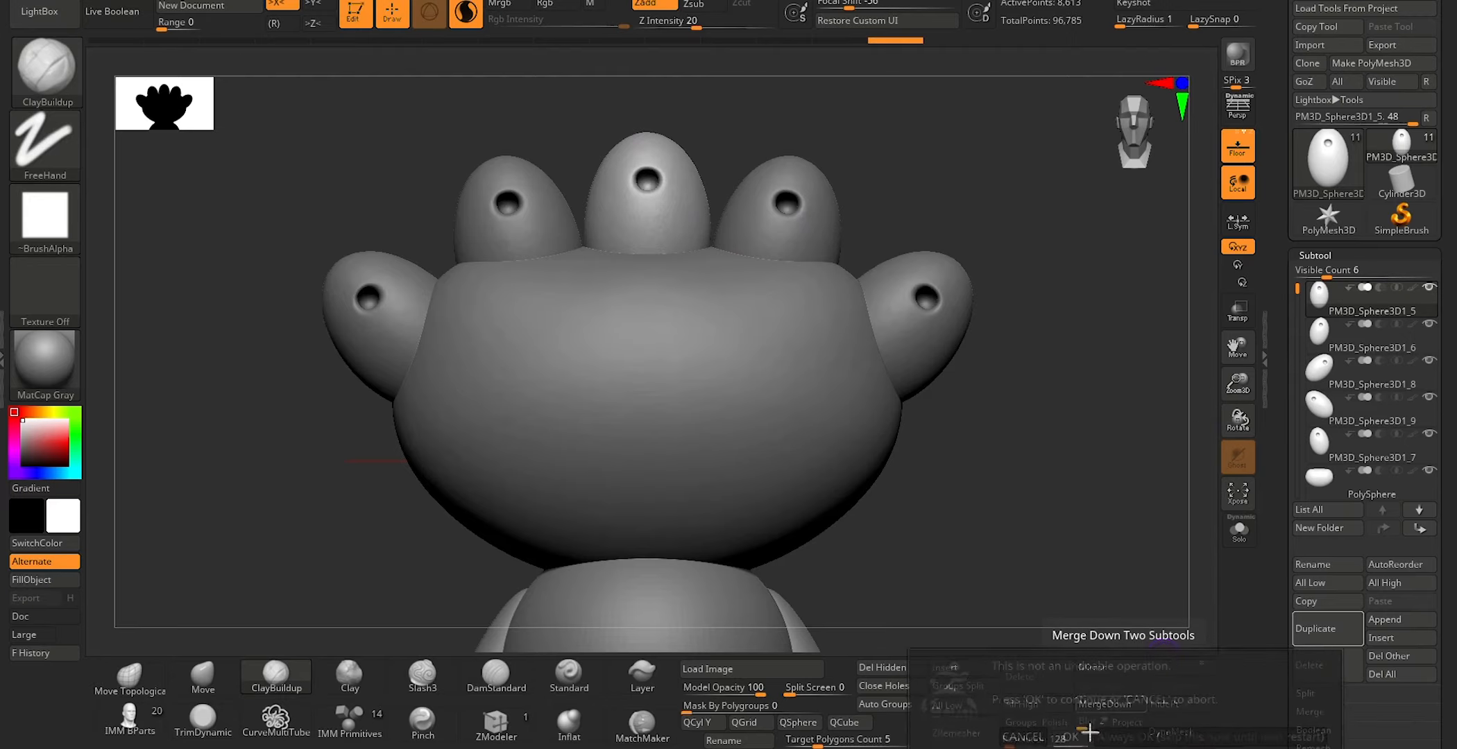
pyautogui.click(1118, 706)
pyautogui.click(1066, 735)
pyautogui.click(1100, 708)
pyautogui.click(1068, 739)
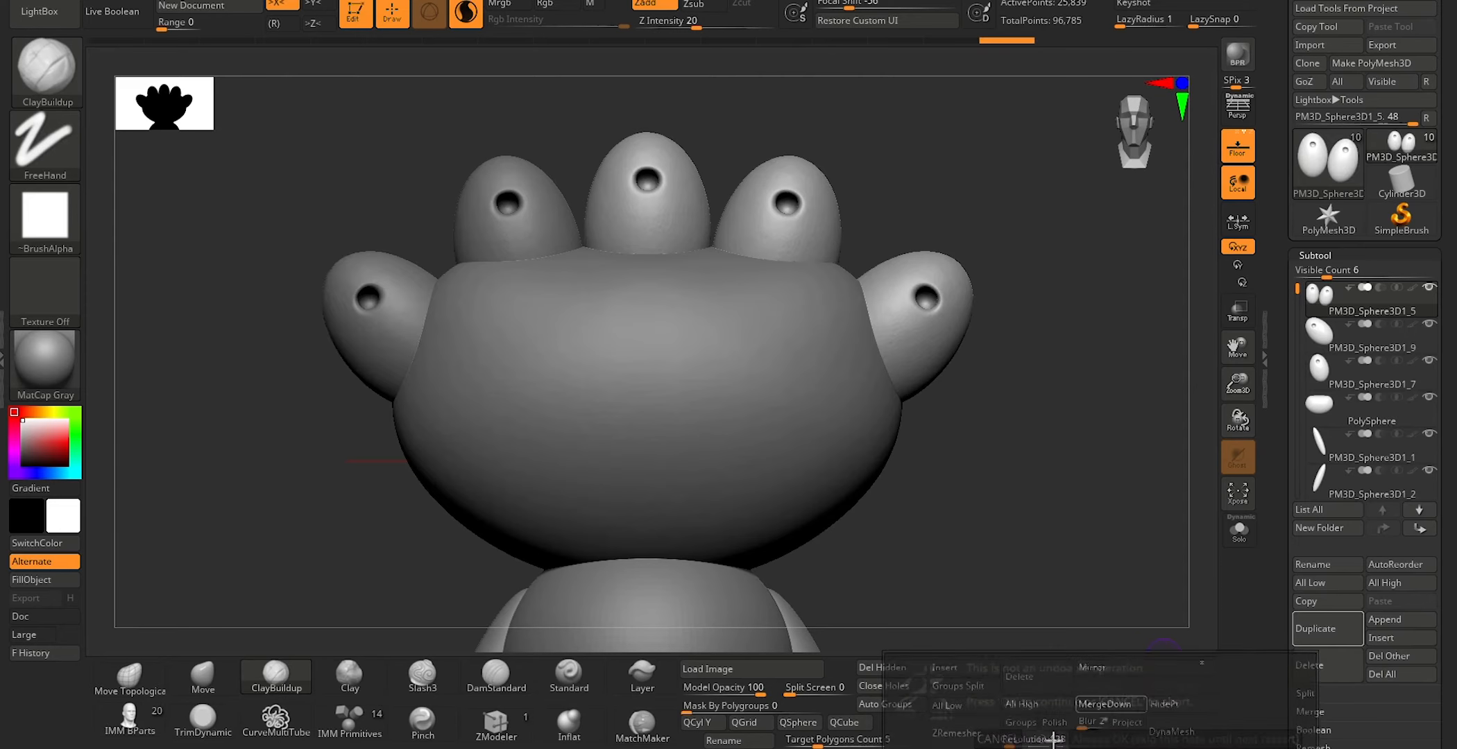
pyautogui.click(1118, 705)
pyautogui.click(1066, 735)
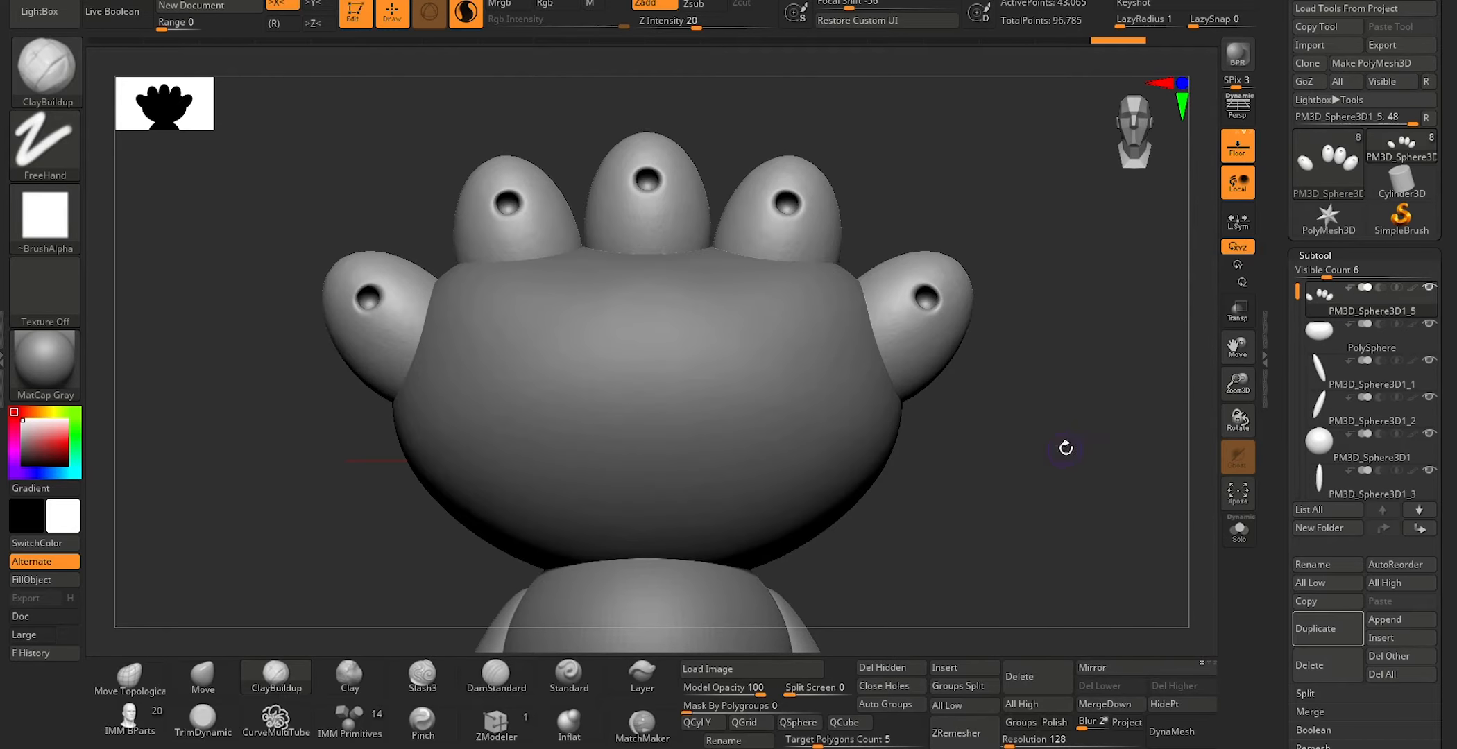
# Step: Merge the combined eggs subtool down into the head subtool
pyautogui.click(1318, 332)
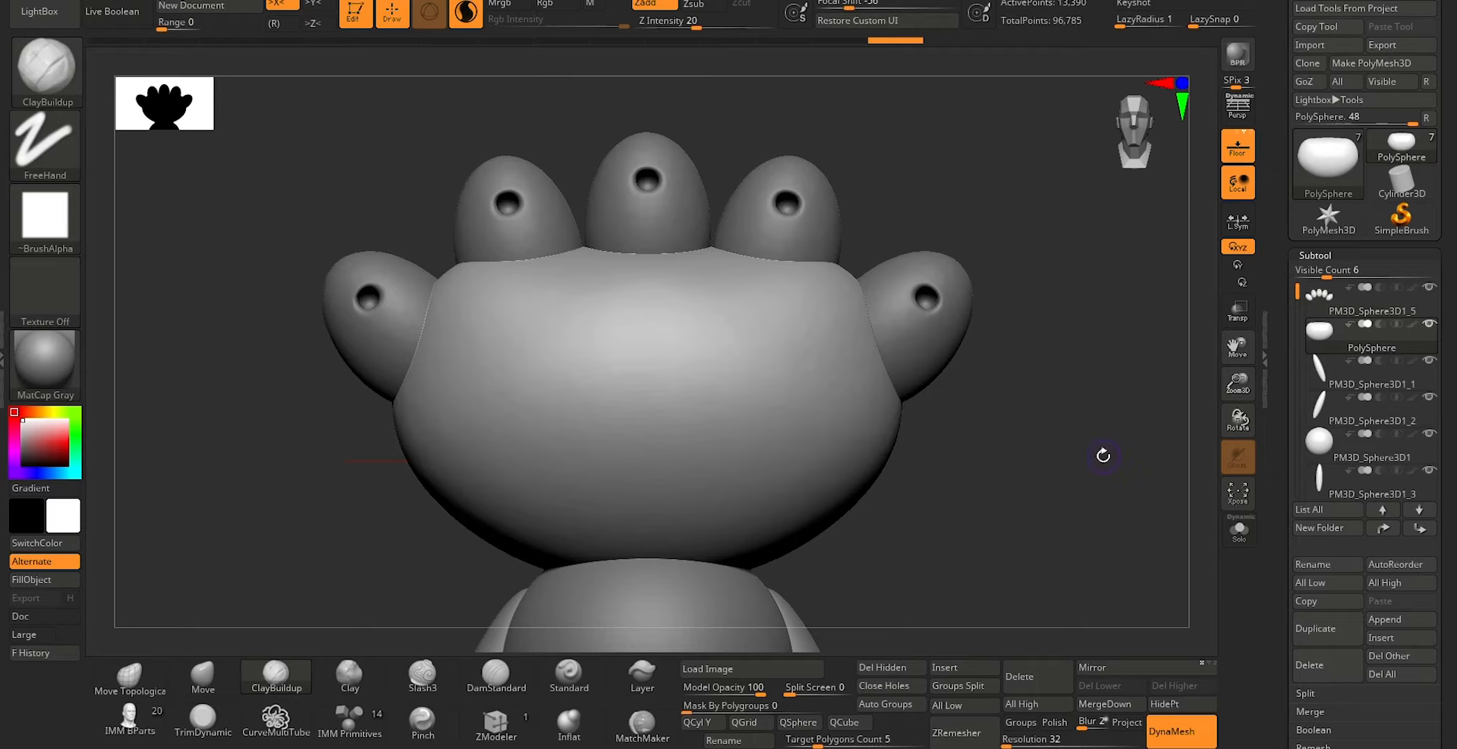
pyautogui.click(1320, 303)
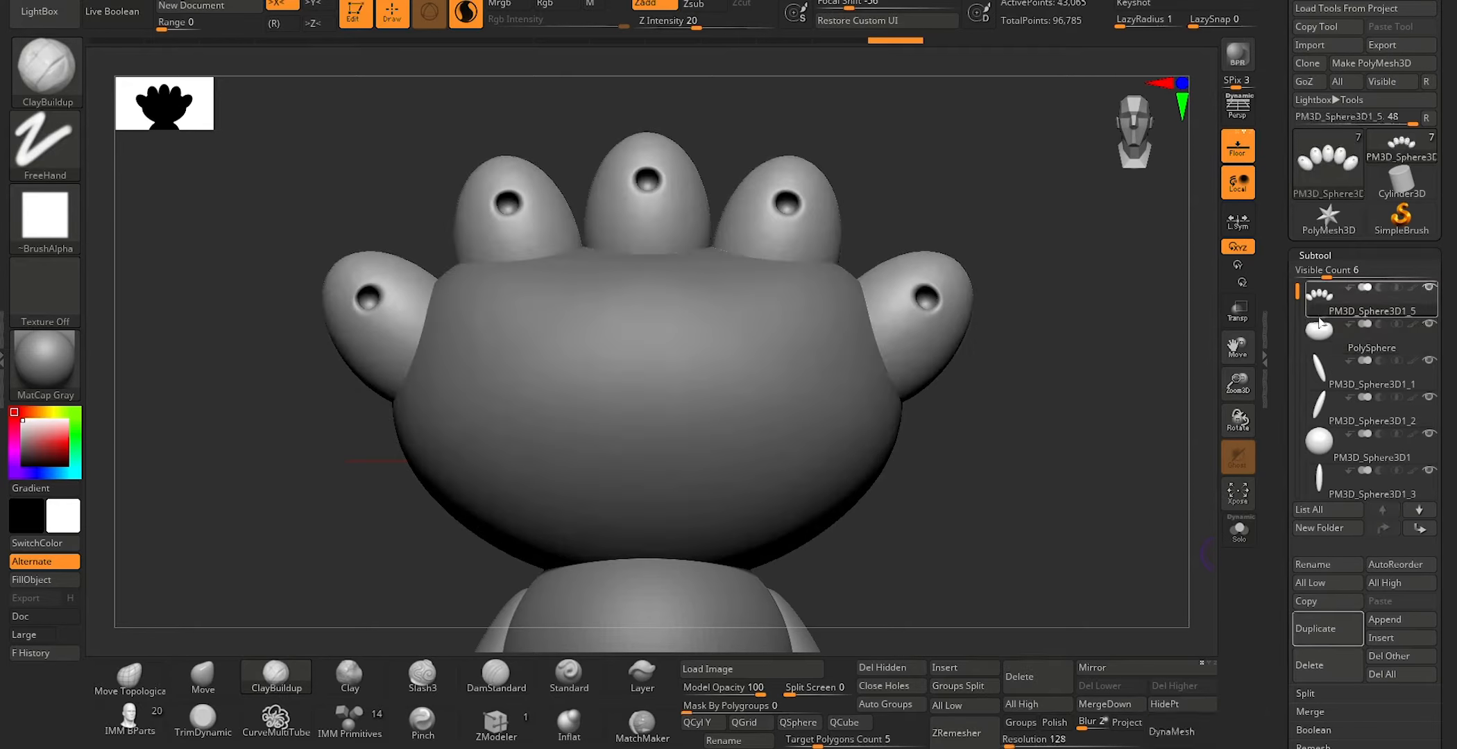
pyautogui.click(1121, 704)
pyautogui.click(1072, 741)
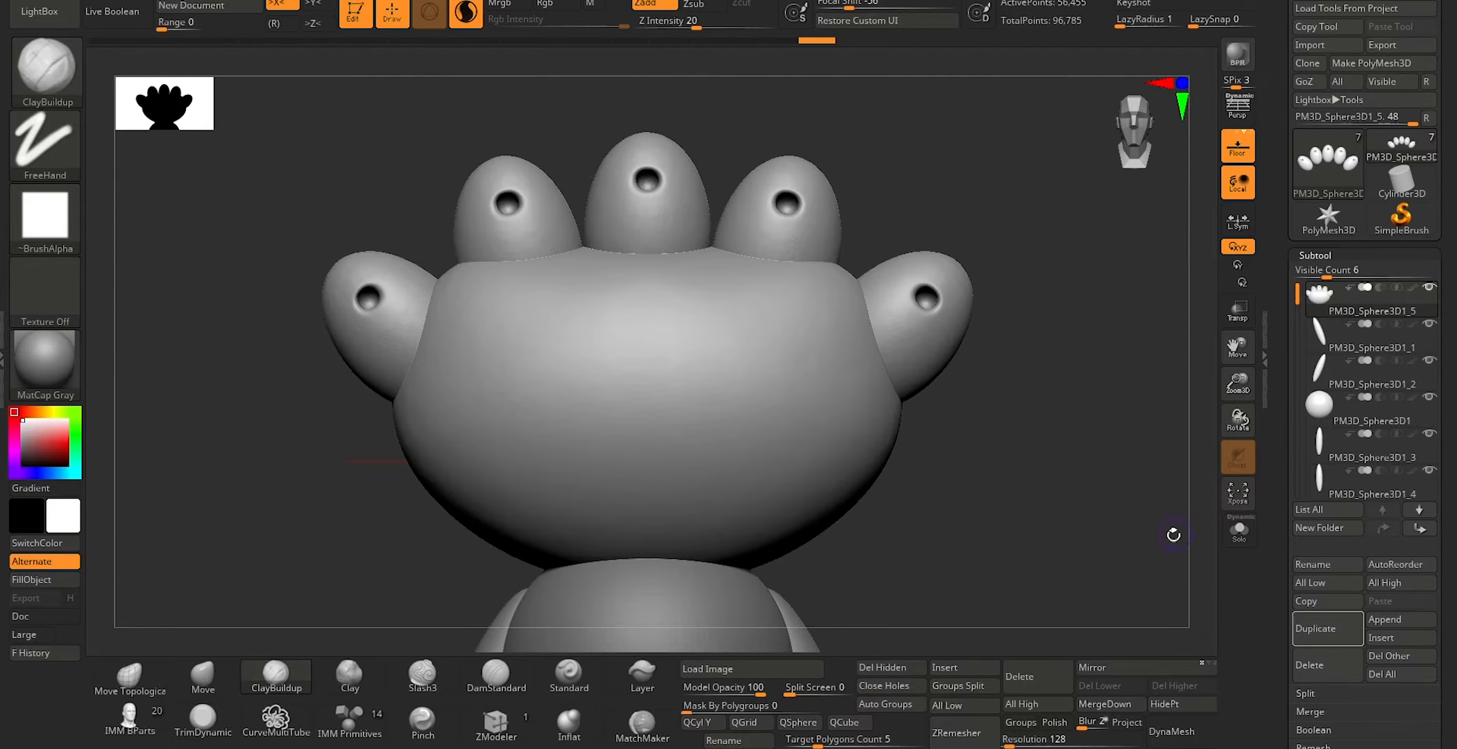
# Step: Merge the head, torso, arm and leg subtools into a single subtool with MergeDown
pyautogui.press('f')
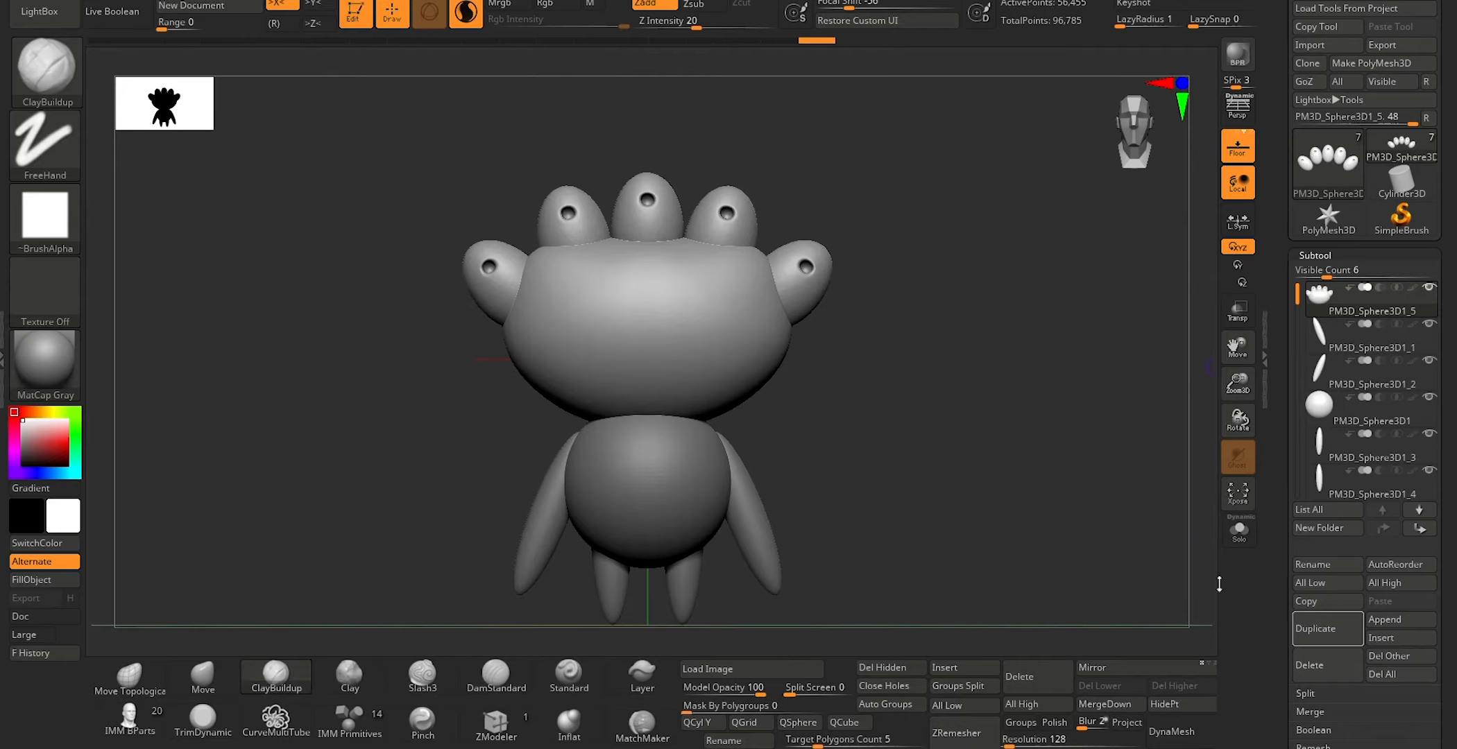
pyautogui.click(1122, 707)
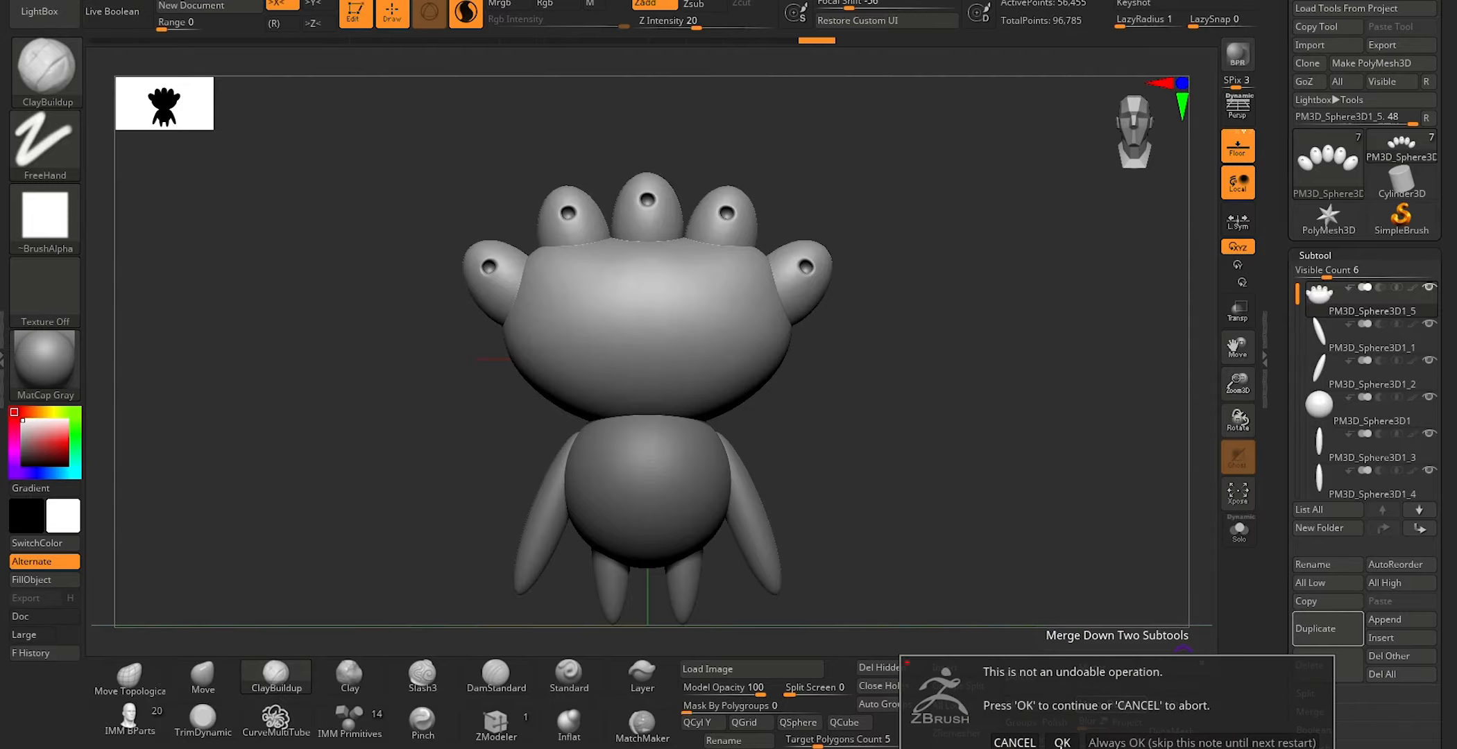
pyautogui.click(1062, 741)
pyautogui.click(1104, 704)
pyautogui.click(1062, 741)
pyautogui.click(1107, 704)
pyautogui.click(1061, 742)
pyautogui.click(1118, 707)
pyautogui.click(1061, 742)
pyautogui.click(1102, 709)
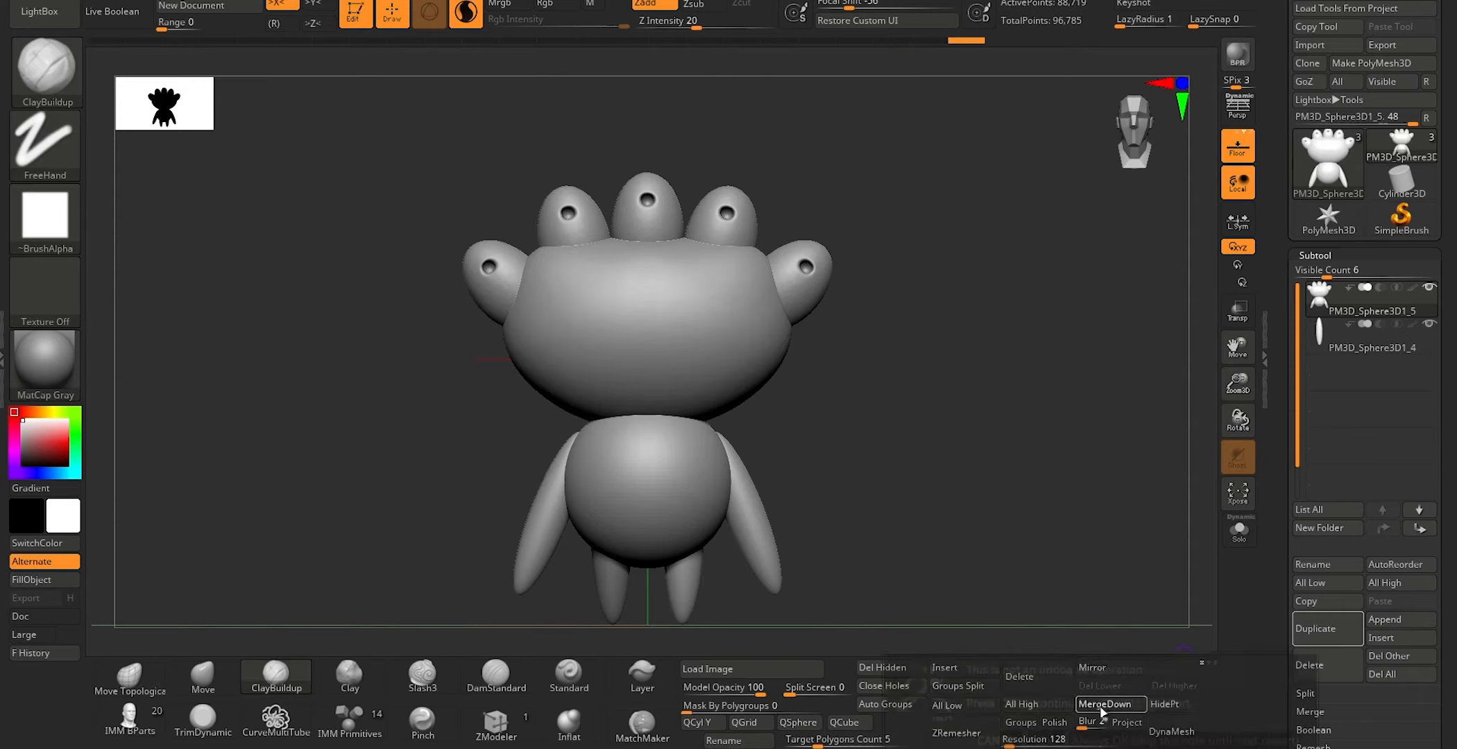
pyautogui.click(1061, 742)
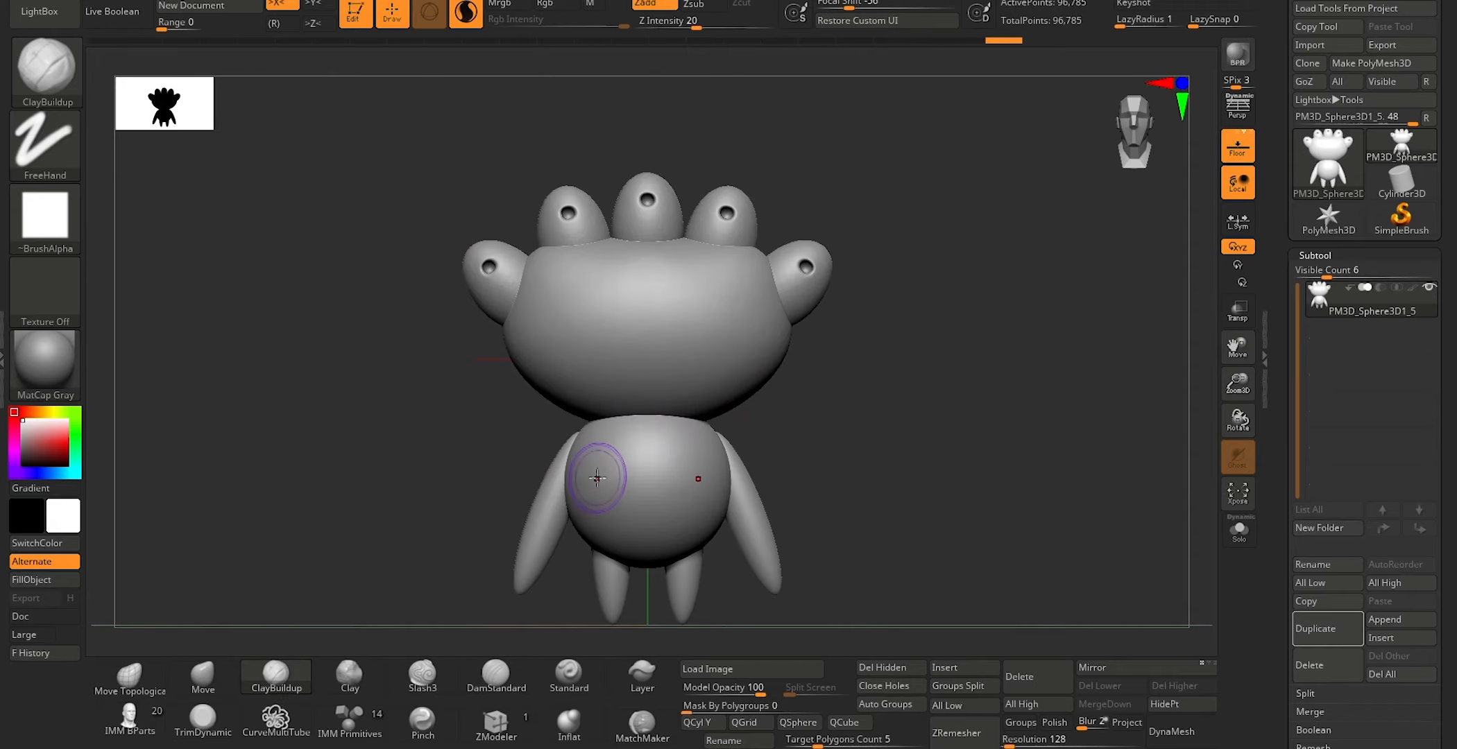
# Step: Fuse the merged figure into one continuous mesh with DynaMesh at resolution 128
pyautogui.keyDown('alt'); pyautogui.moveTo(885, 355); pyautogui.dragTo(951, 352); pyautogui.keyUp('alt')
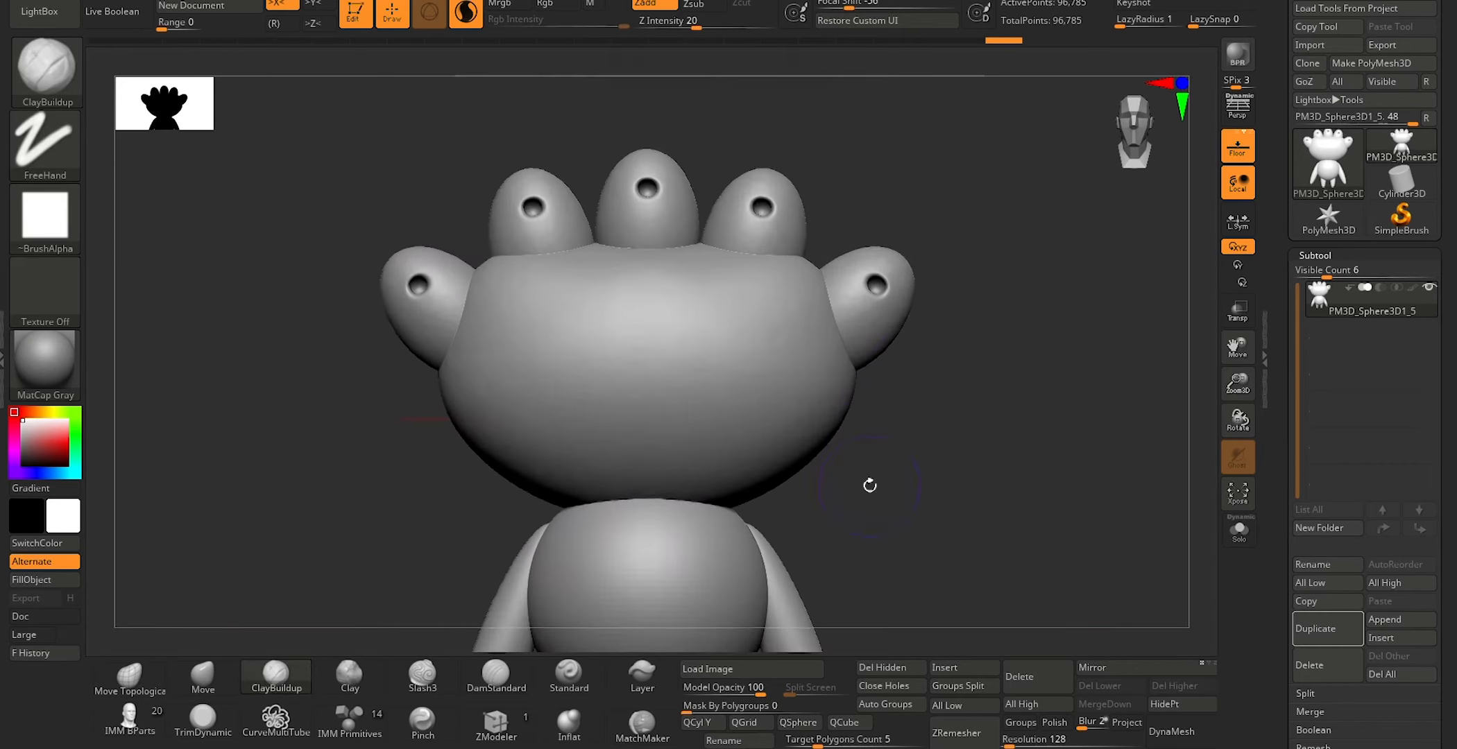
pyautogui.moveTo(869, 485); pyautogui.dragTo(940, 304)
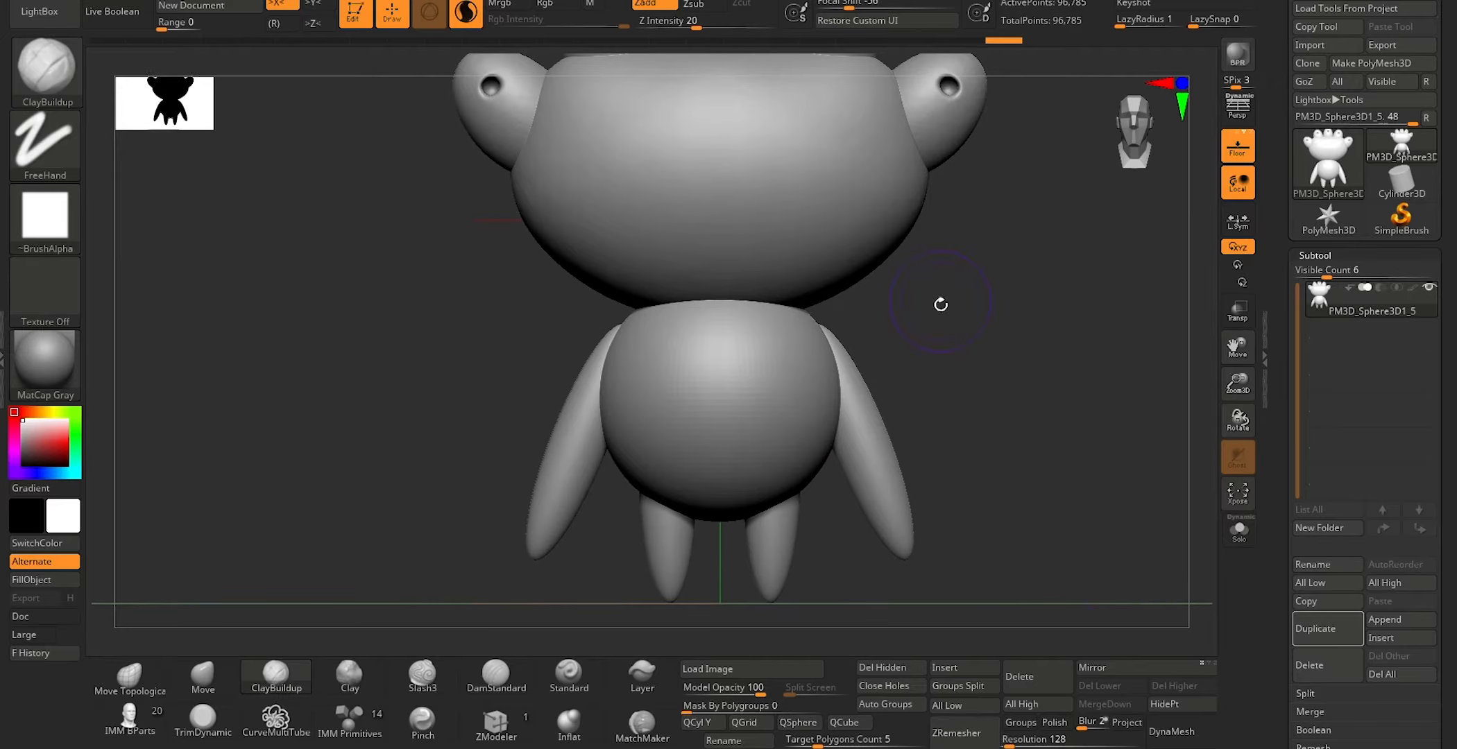
pyautogui.click(1171, 732)
# Step: Adjust the brush size and smooth the front of the figure, blending the neck, head protrusions, arms and legs
pyautogui.moveTo(934, 293)
pyautogui.mouseDown()
pyautogui.moveTo(953, 299)
pyautogui.moveTo(932, 231)
pyautogui.moveTo(914, 368)
pyautogui.mouseUp()
pyautogui.press('shift')
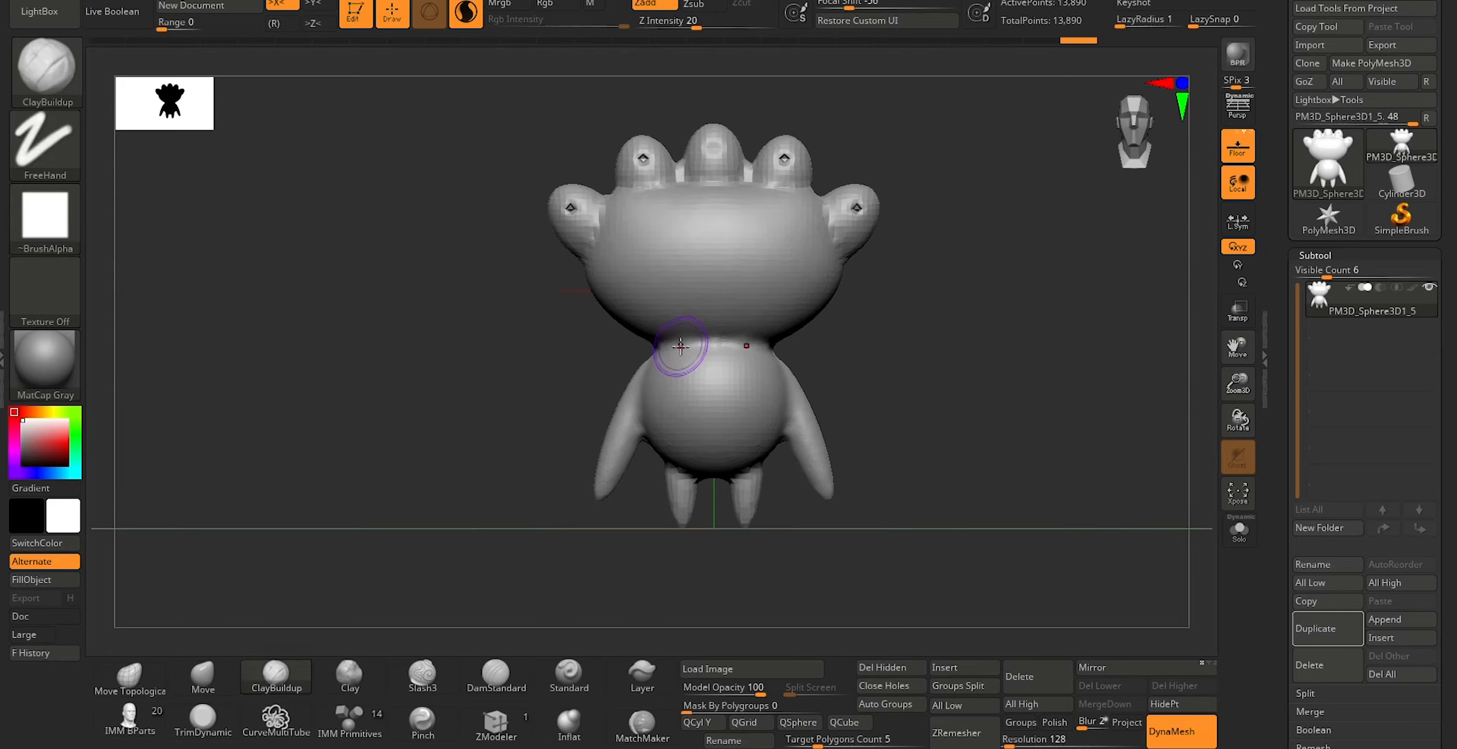
pyautogui.press('s')
pyautogui.moveTo(685, 340); pyautogui.dragTo(678, 340)
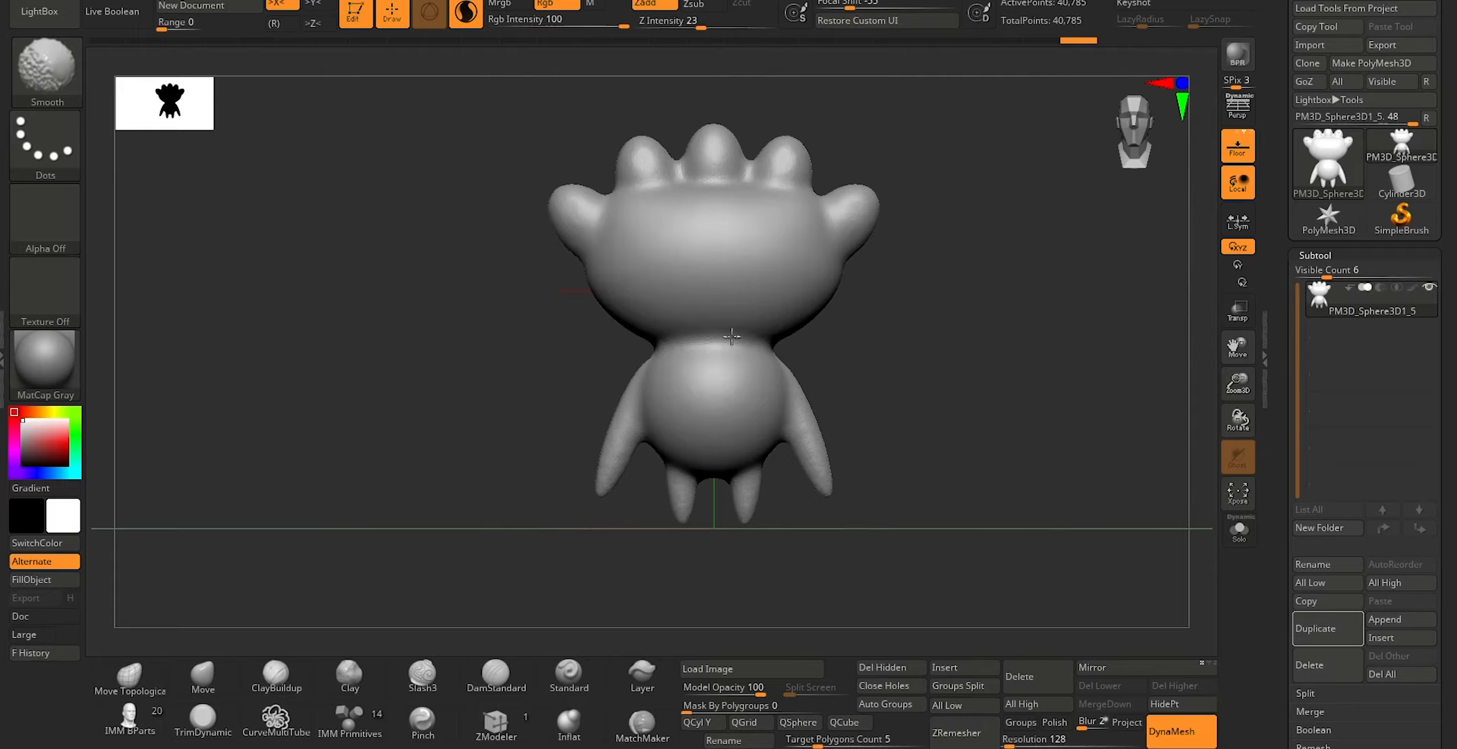
pyautogui.moveTo(864, 329)
pyautogui.keyDown('ctrl'); pyautogui.mouseDown()
pyautogui.moveTo(943, 407)
pyautogui.moveTo(1015, 423)
pyautogui.moveTo(996, 395)
pyautogui.mouseUp(); pyautogui.keyUp('ctrl')
pyautogui.keyDown('shift'); pyautogui.moveTo(709, 347); pyautogui.dragTo(732, 334); pyautogui.keyUp('shift')
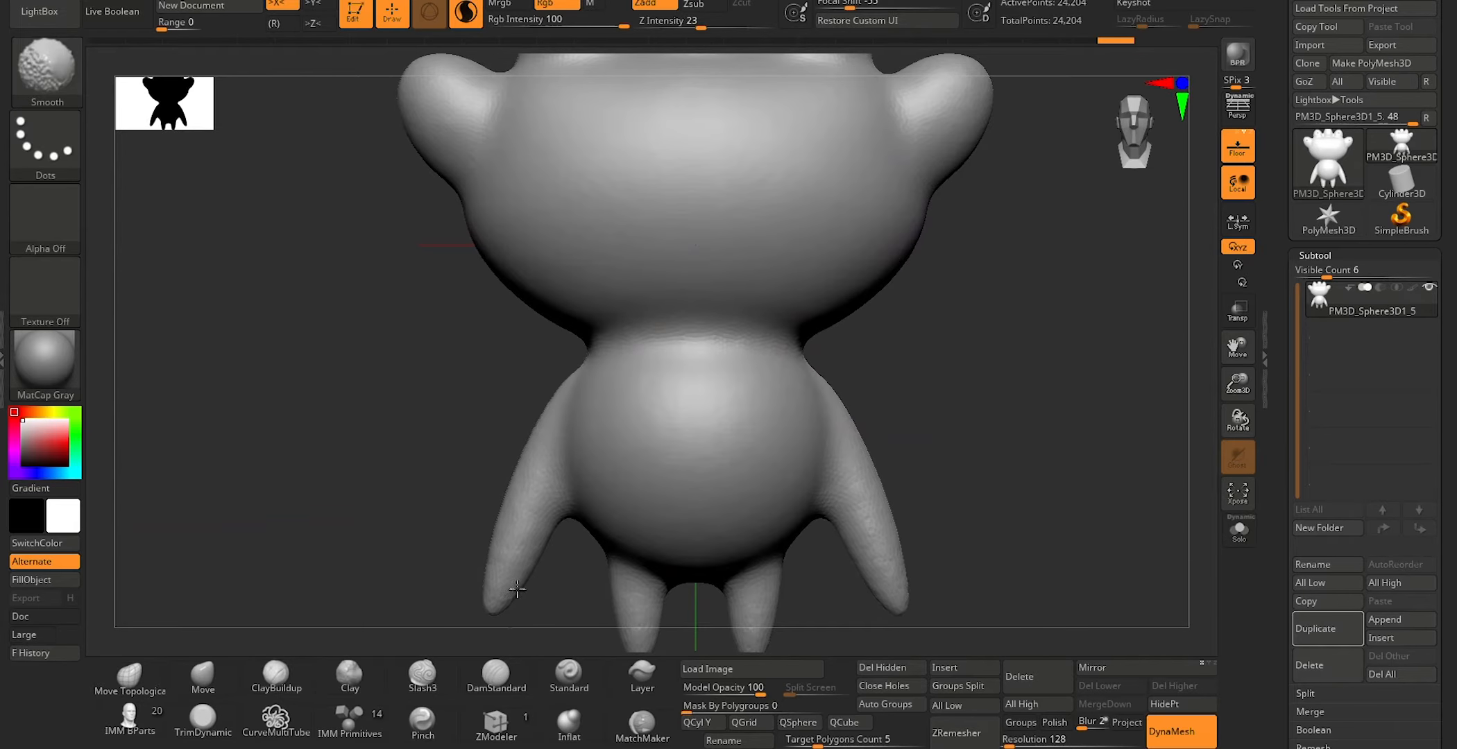
# Step: Smooth the back of the figure, blending the neck seam, head, protrusions, torso and limbs
pyautogui.keyDown('ctrl'); pyautogui.moveTo(878, 375); pyautogui.dragTo(961, 453); pyautogui.keyUp('ctrl')
pyautogui.keyDown('alt'); pyautogui.moveTo(998, 401); pyautogui.dragTo(940, 405); pyautogui.keyUp('alt')
pyautogui.moveTo(962, 414); pyautogui.dragTo(862, 413)
pyautogui.press('shift')
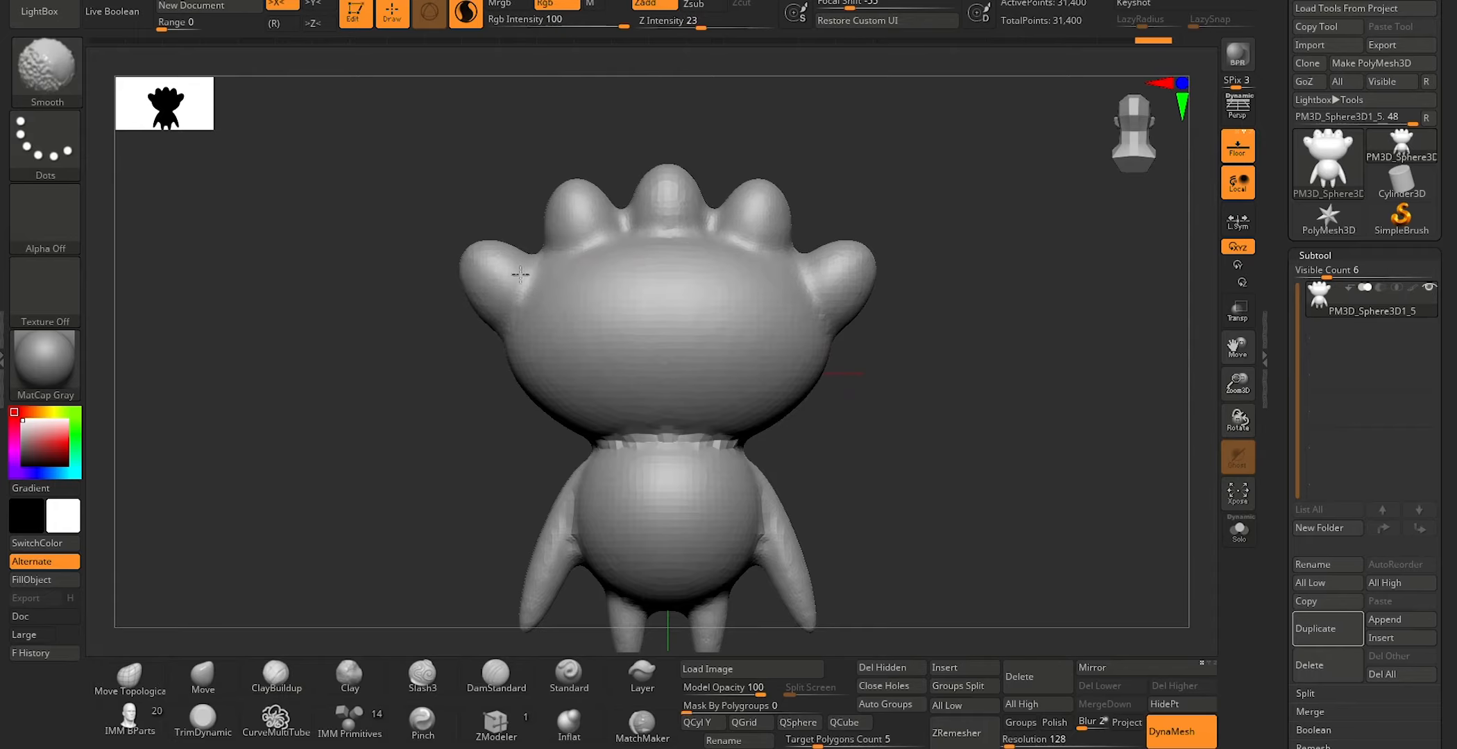
pyautogui.moveTo(617, 442)
pyautogui.keyDown('shift'); pyautogui.mouseDown()
pyautogui.moveTo(686, 442)
pyautogui.moveTo(616, 442)
pyautogui.mouseUp(); pyautogui.keyUp('shift')
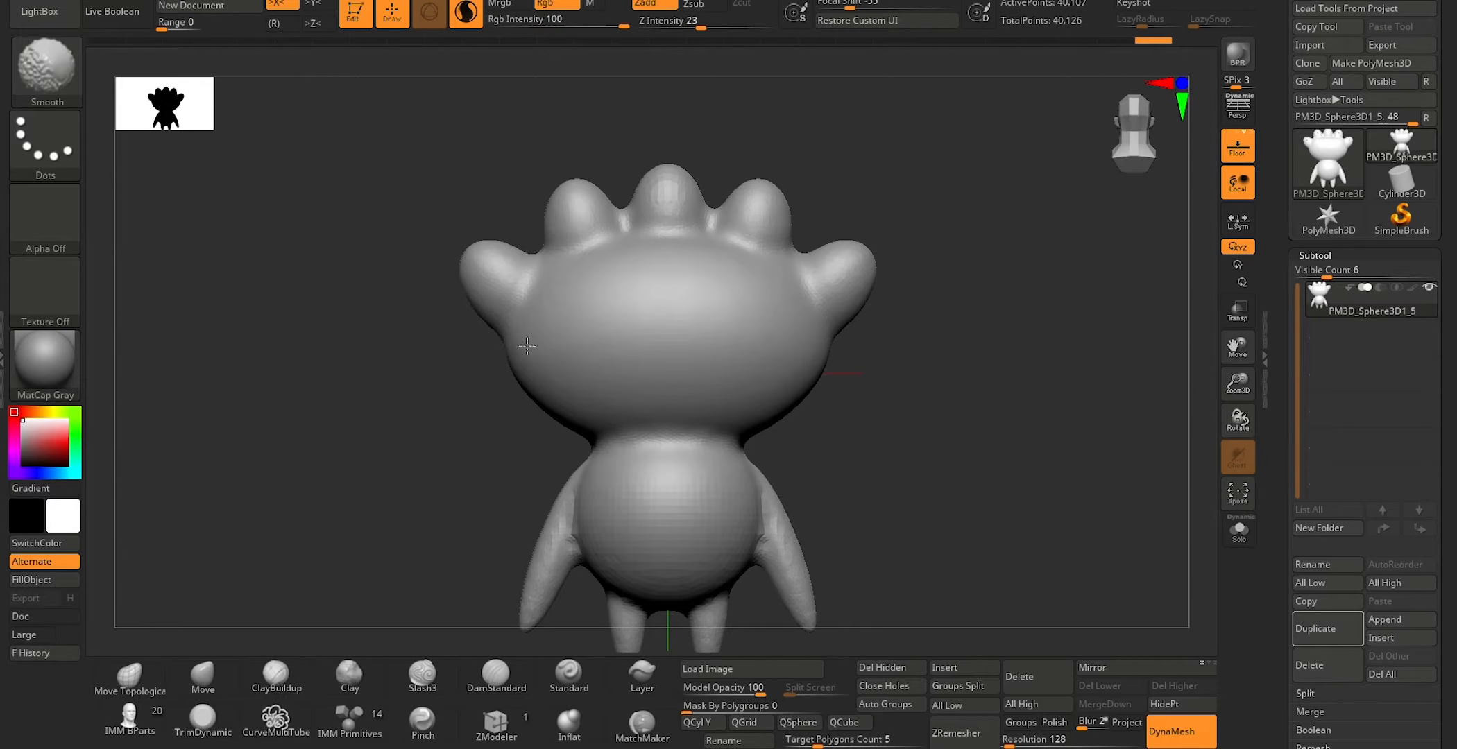
pyautogui.keyDown('shift'); pyautogui.moveTo(670, 191); pyautogui.dragTo(676, 202); pyautogui.keyUp('shift')
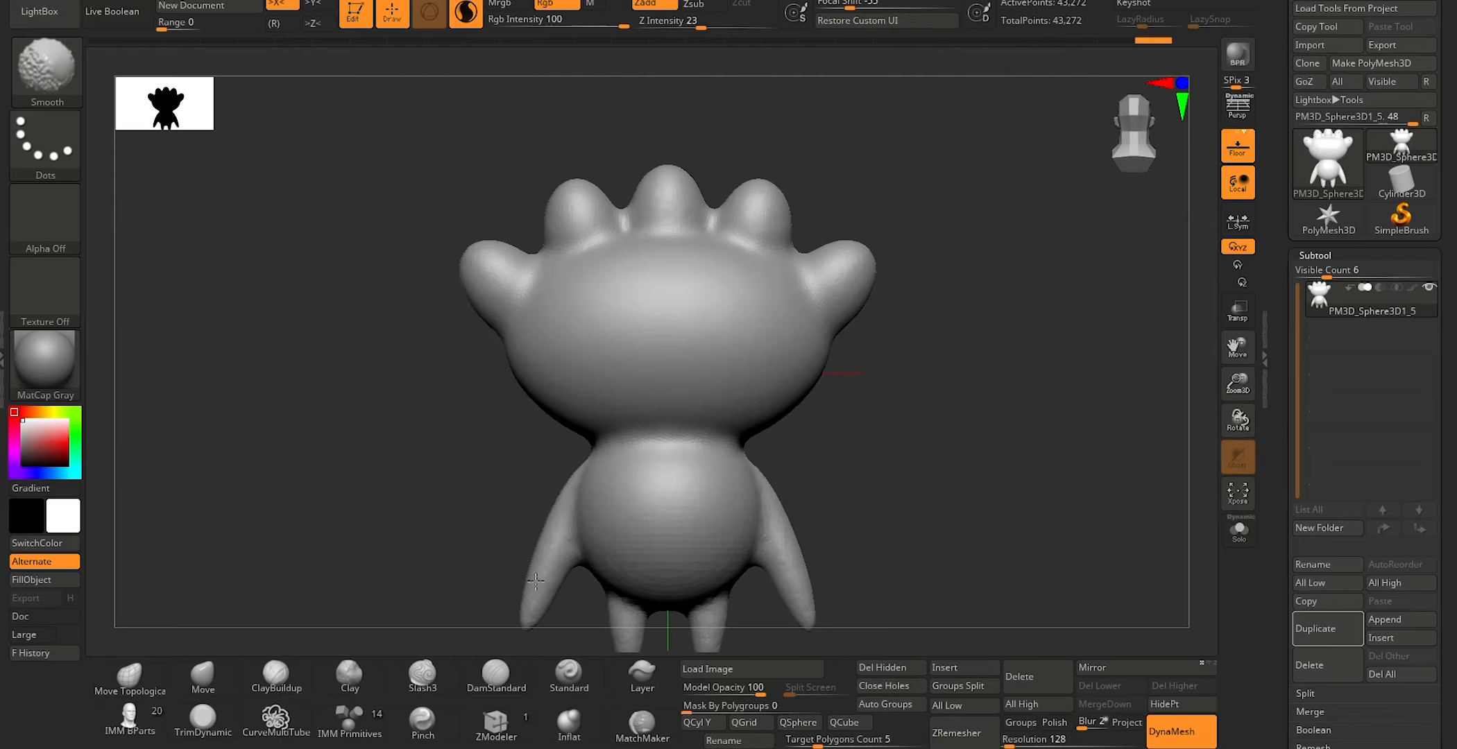
pyautogui.keyDown('ctrl'); pyautogui.moveTo(836, 586); pyautogui.dragTo(885, 426); pyautogui.keyUp('ctrl')
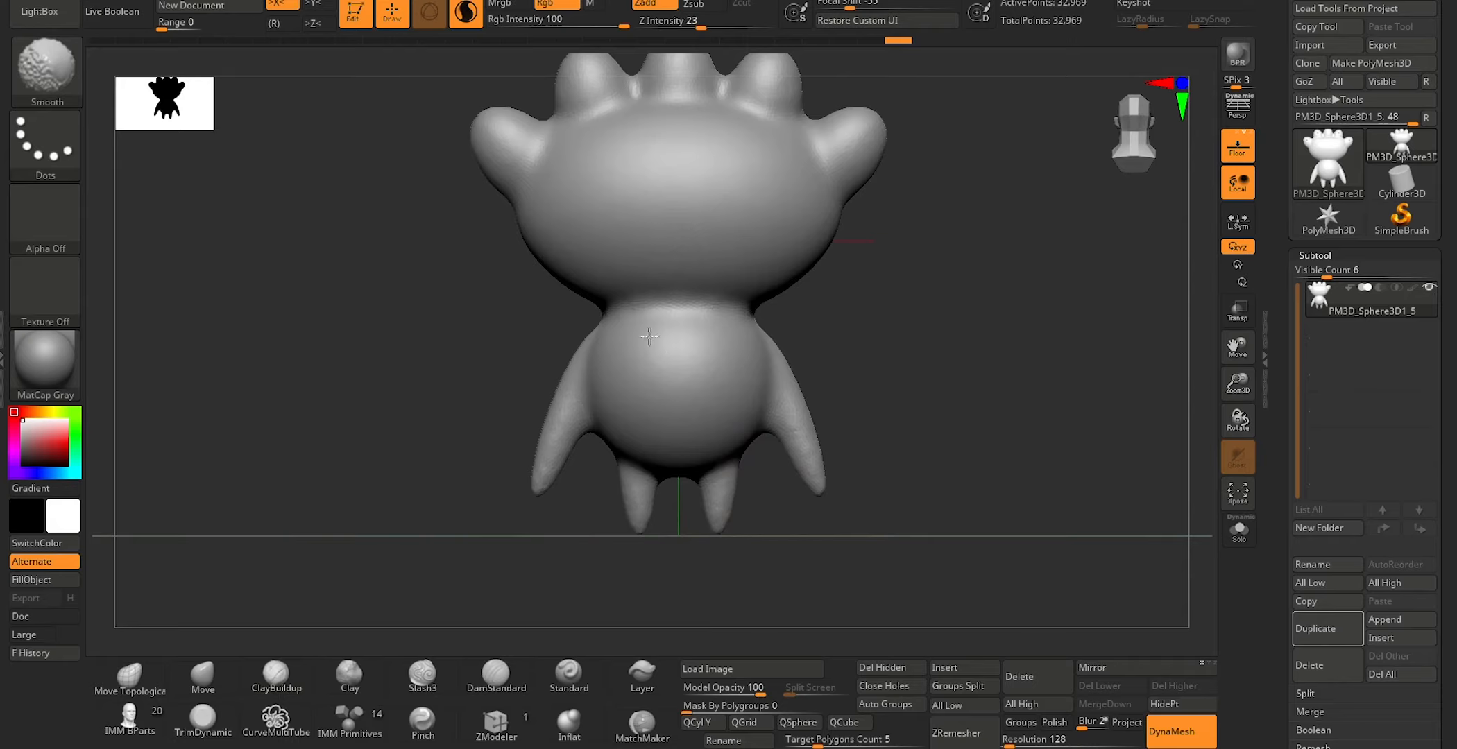
pyautogui.keyDown('shift'); pyautogui.moveTo(677, 310); pyautogui.dragTo(681, 299); pyautogui.keyUp('shift')
# Step: Turn symmetry off and smooth the protrusions and their joins on the front of the head
pyautogui.moveTo(448, 401); pyautogui.dragTo(618, 399)
pyautogui.keyDown('alt'); pyautogui.moveTo(971, 284); pyautogui.dragTo(738, 422); pyautogui.keyUp('alt')
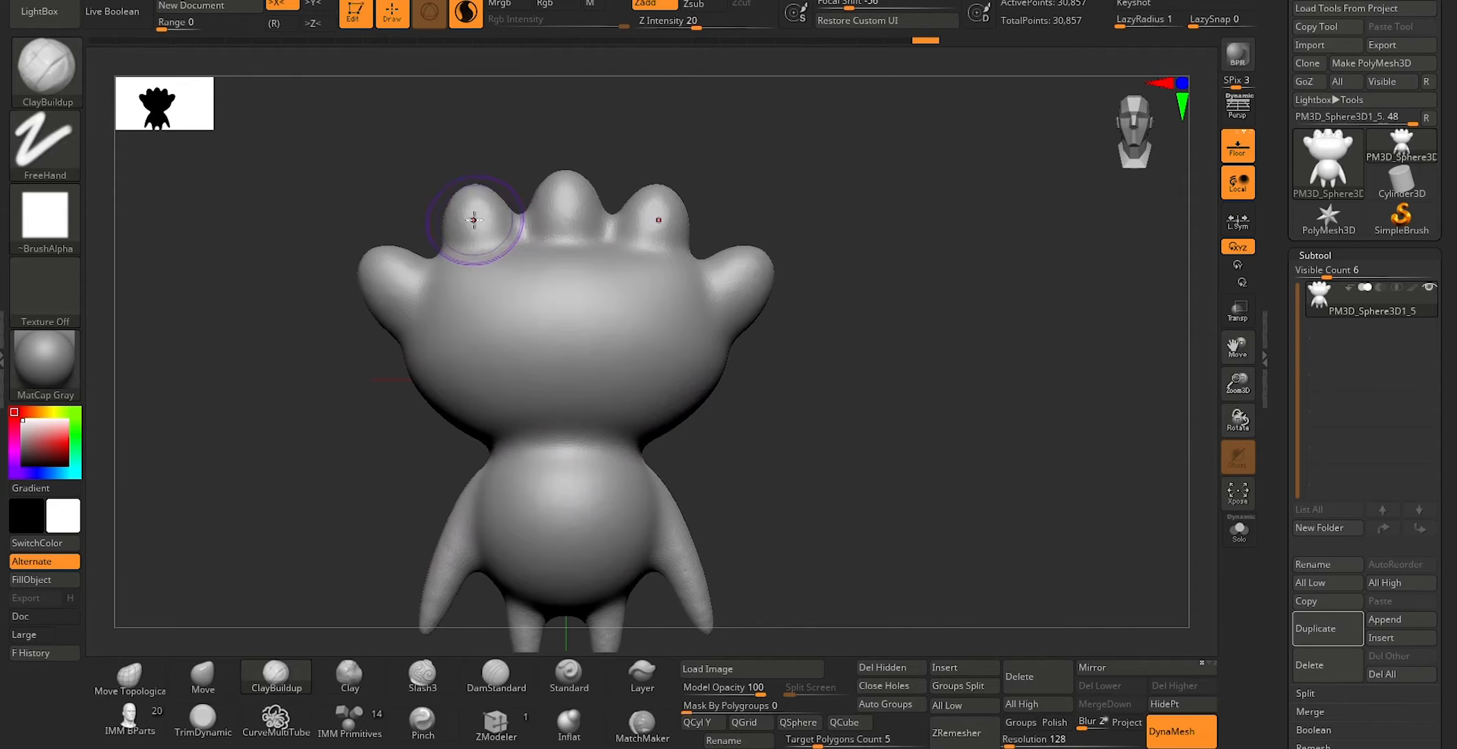
pyautogui.press('x')
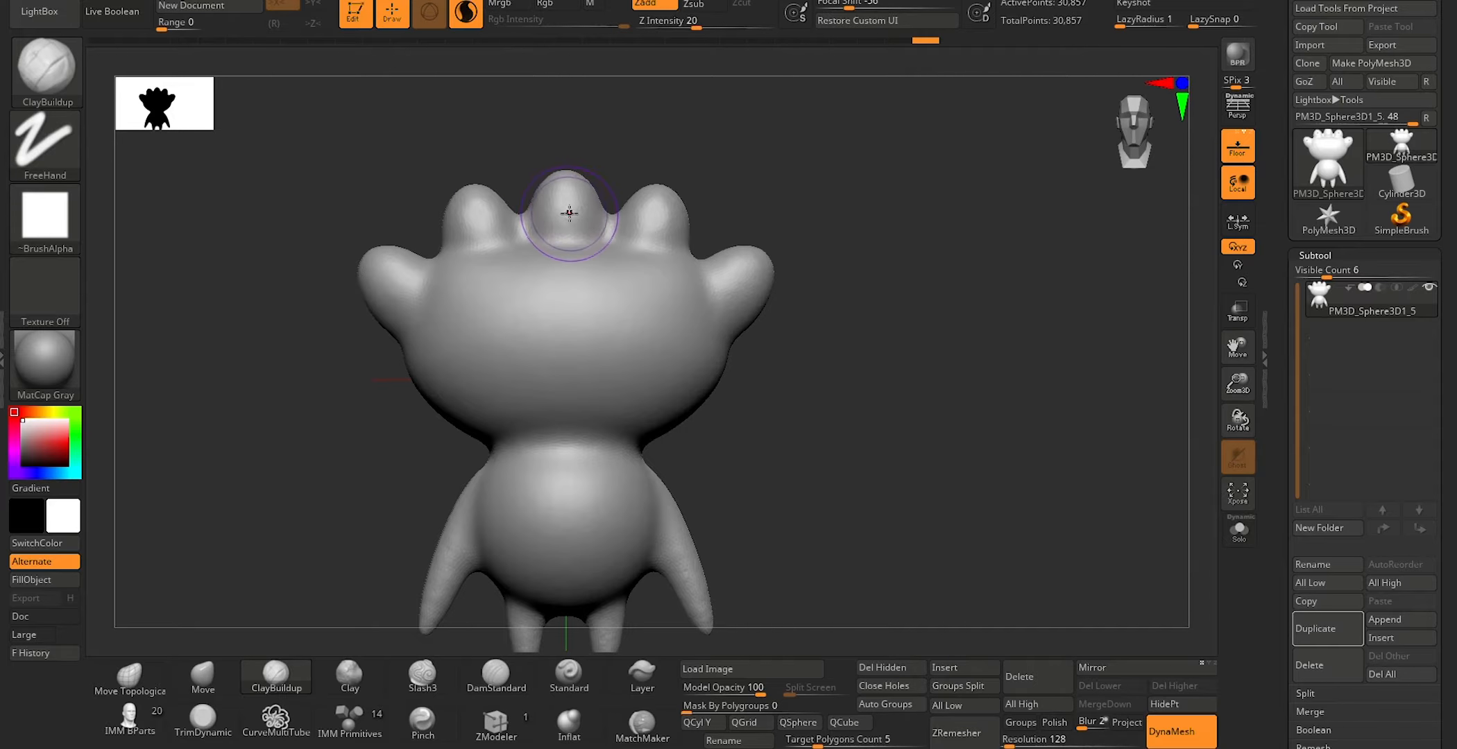
pyautogui.keyDown('alt'); pyautogui.moveTo(789, 134); pyautogui.dragTo(823, 159); pyautogui.keyUp('alt')
pyautogui.keyDown('alt'); pyautogui.moveTo(937, 195); pyautogui.dragTo(958, 424); pyautogui.keyUp('alt')
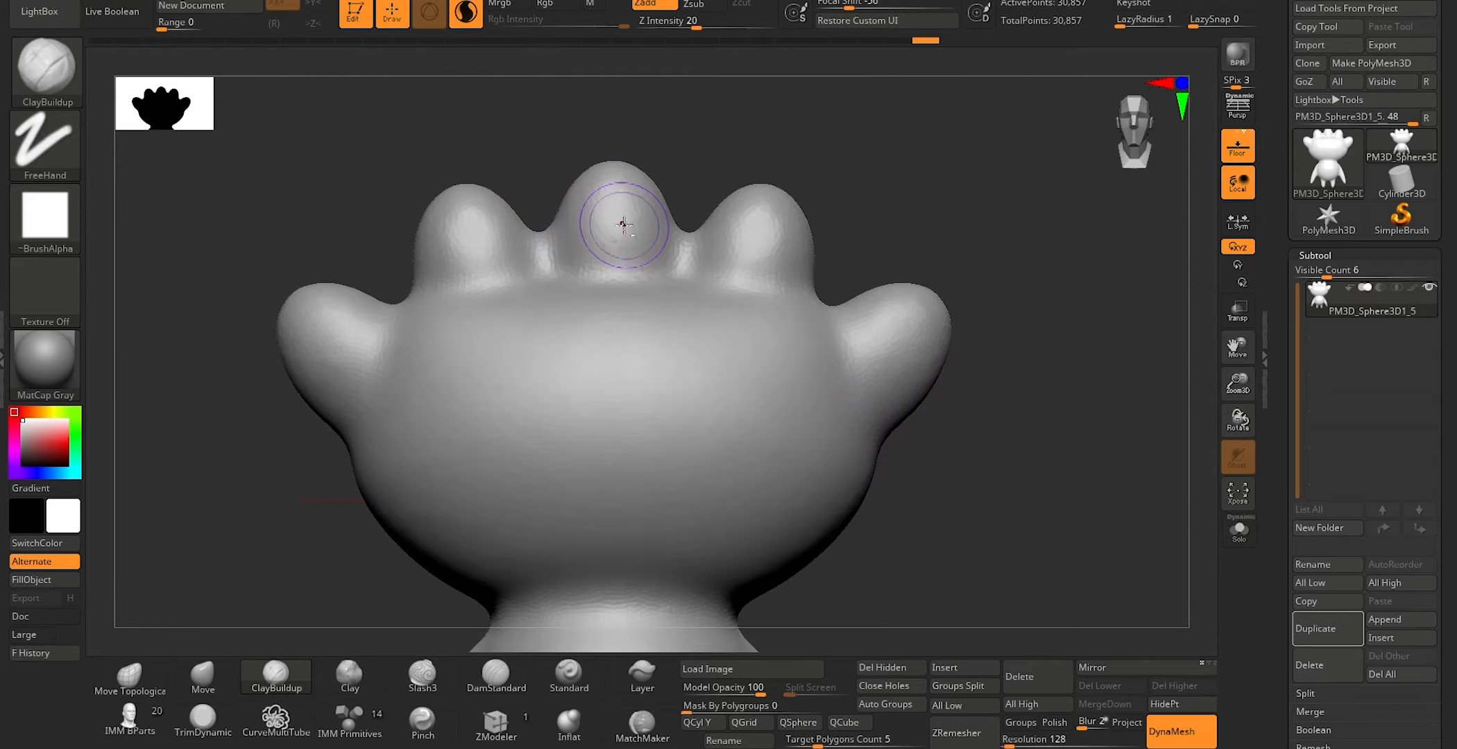
pyautogui.press('shift')
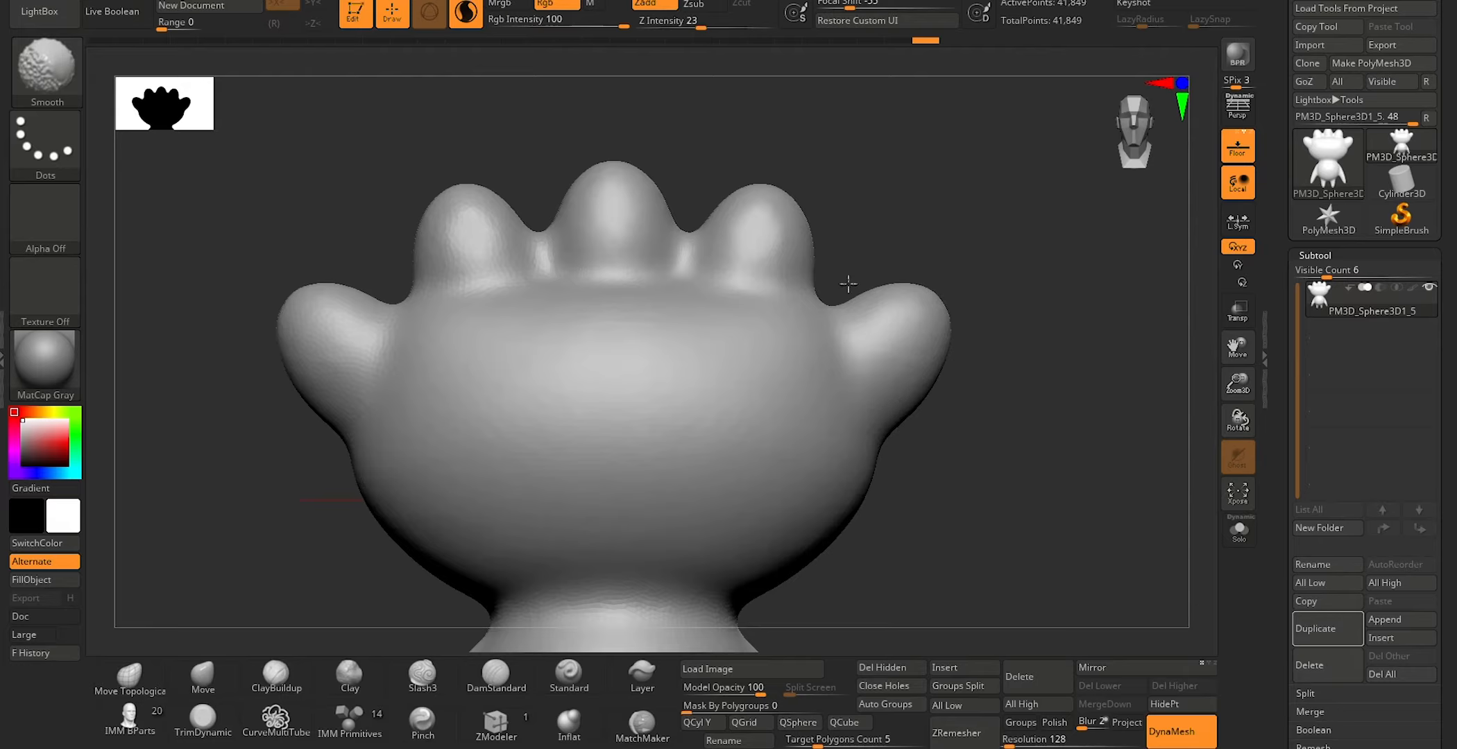
pyautogui.keyDown('shift'); pyautogui.moveTo(408, 226); pyautogui.dragTo(456, 296); pyautogui.keyUp('shift')
pyautogui.keyDown('shift'); pyautogui.moveTo(391, 307); pyautogui.dragTo(413, 419); pyautogui.keyUp('shift')
# Step: Smooth the neck, torso, arms and legs on the front of the figure
pyautogui.keyDown('shift'); pyautogui.moveTo(704, 636); pyautogui.dragTo(749, 604); pyautogui.keyUp('shift')
pyautogui.moveTo(888, 586)
pyautogui.mouseDown()
pyautogui.moveTo(904, 393)
pyautogui.moveTo(896, 553)
pyautogui.moveTo(905, 427)
pyautogui.moveTo(855, 215)
pyautogui.mouseUp()
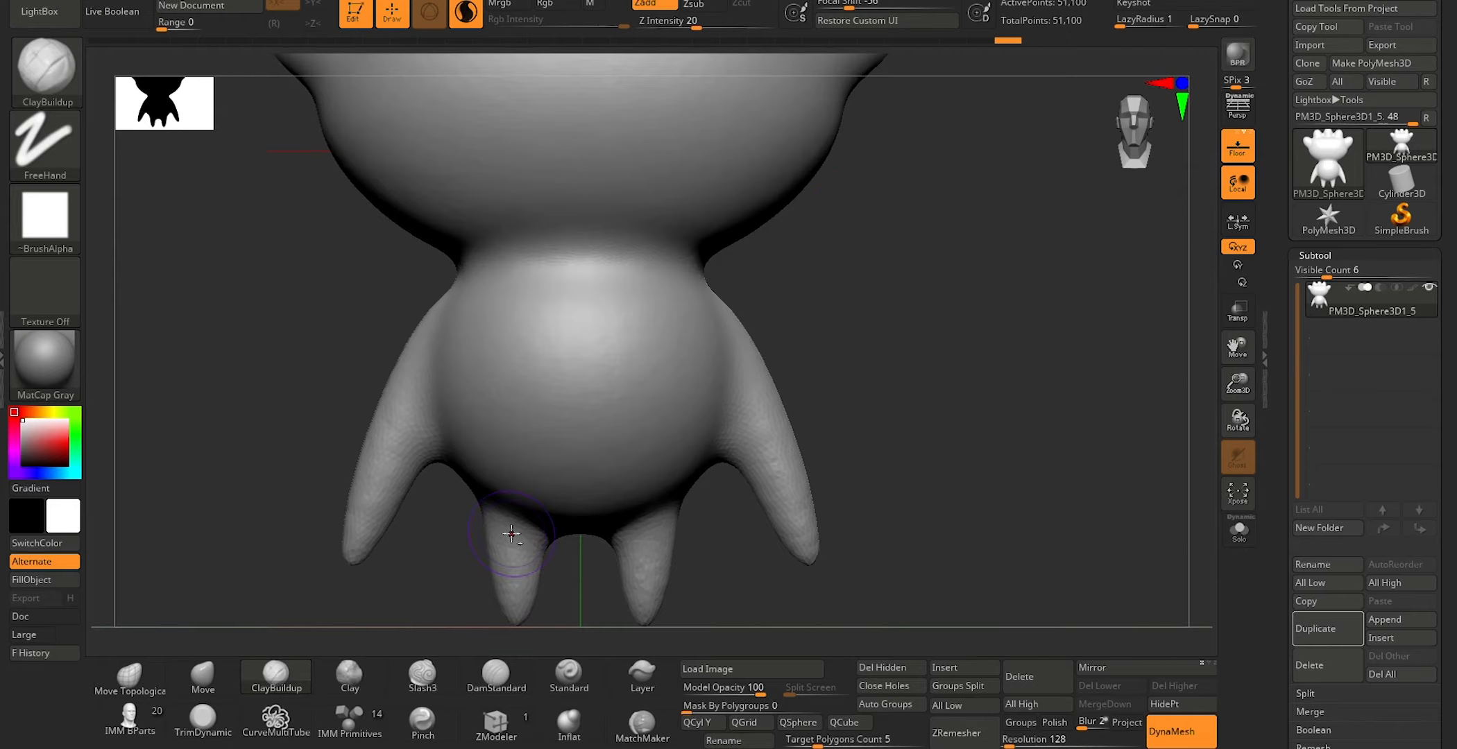
pyautogui.keyDown('shift'); pyautogui.moveTo(514, 542); pyautogui.dragTo(522, 611); pyautogui.keyUp('shift')
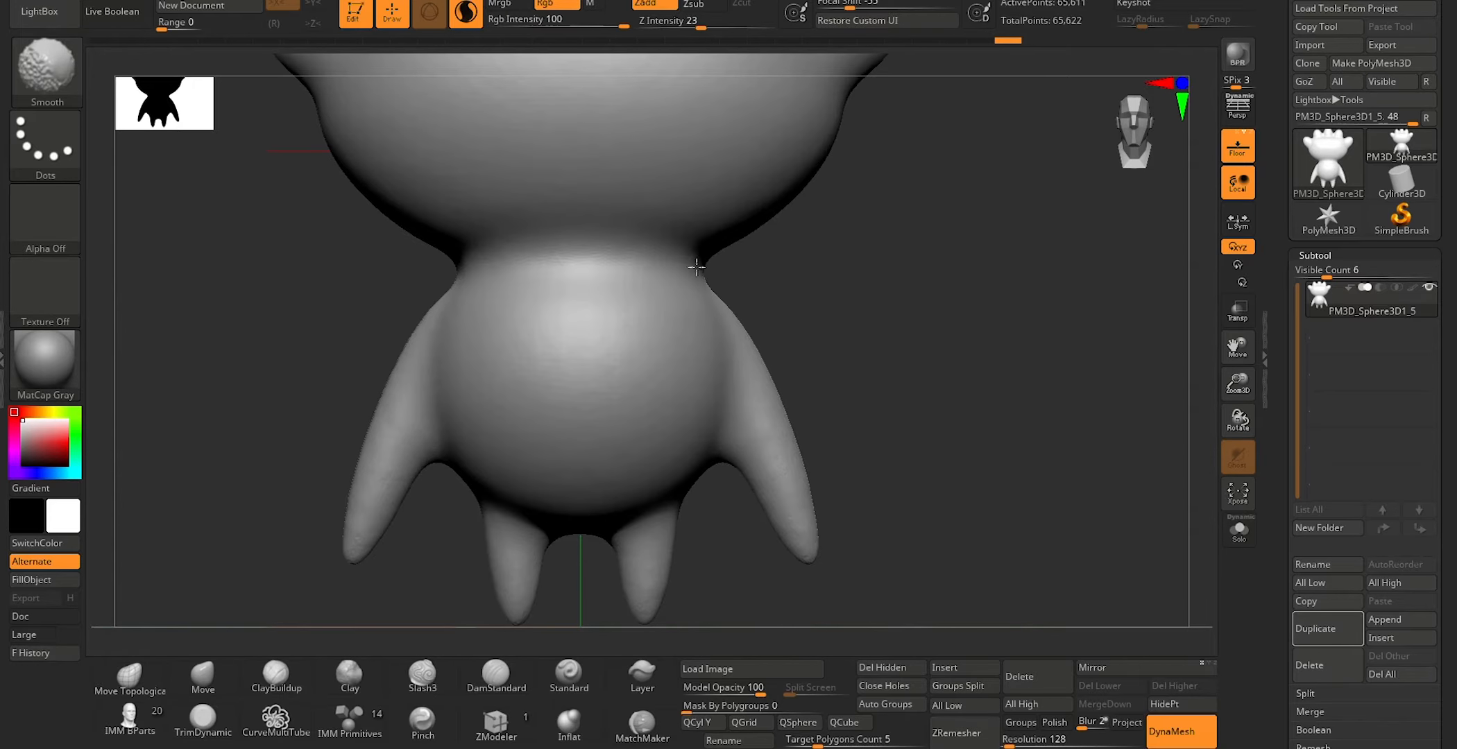
# Step: Turn symmetry back on and smooth the neck and head protrusions from the back
pyautogui.moveTo(894, 313); pyautogui.dragTo(740, 334)
pyautogui.press('x')
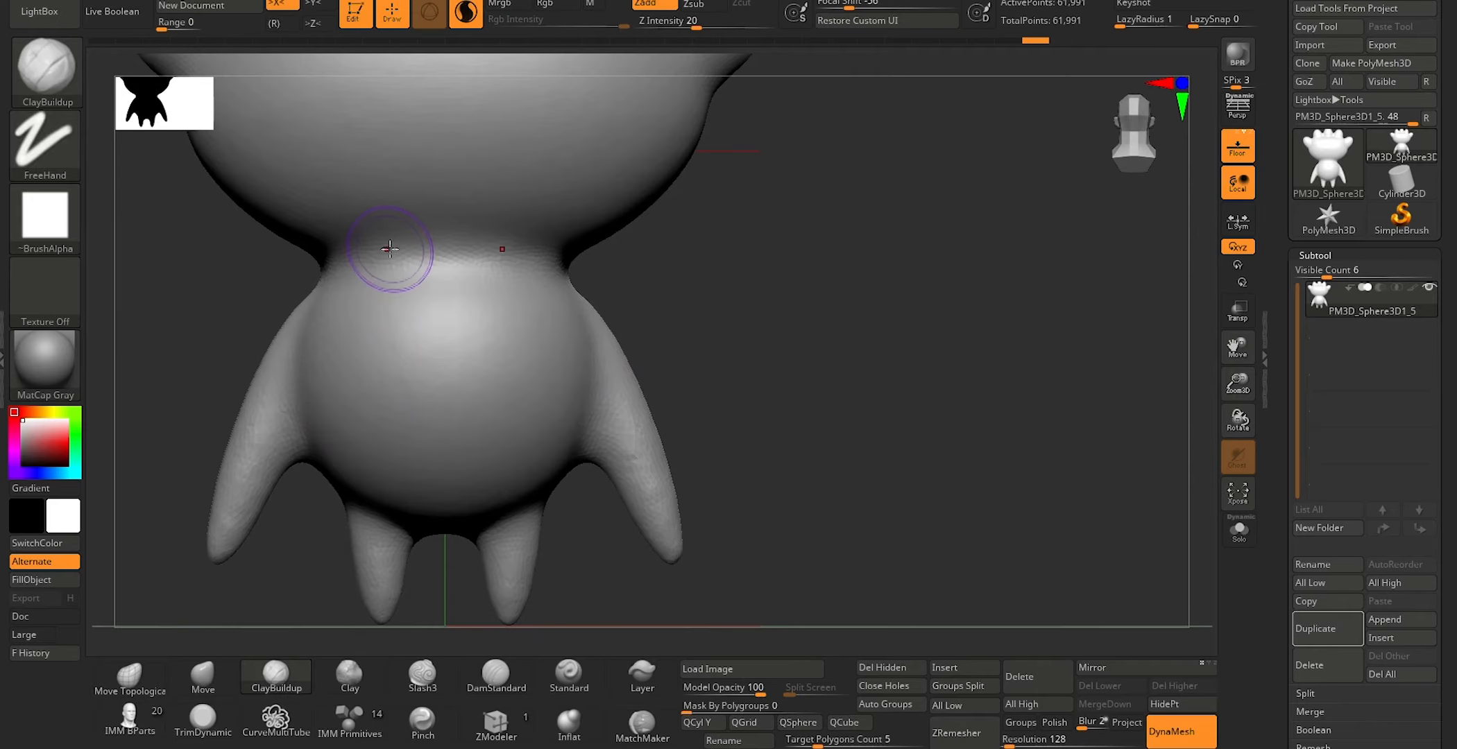
pyautogui.keyDown('shift'); pyautogui.moveTo(394, 255); pyautogui.dragTo(423, 255); pyautogui.keyUp('shift')
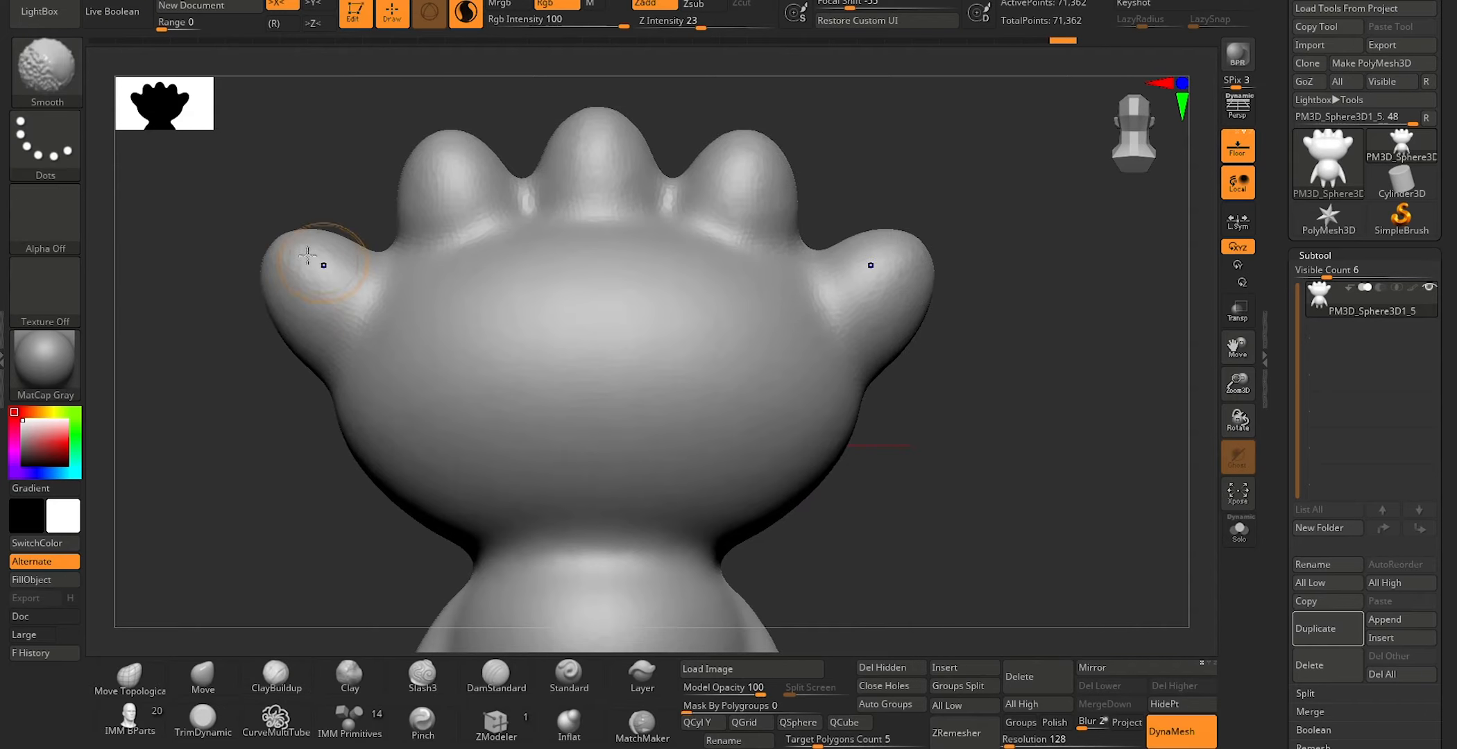
pyautogui.keyDown('shift'); pyautogui.moveTo(307, 255); pyautogui.dragTo(358, 306); pyautogui.keyUp('shift')
pyautogui.keyDown('shift'); pyautogui.moveTo(345, 384); pyautogui.dragTo(315, 218); pyautogui.keyUp('shift')
pyautogui.keyDown('shift'); pyautogui.moveTo(587, 210); pyautogui.dragTo(637, 150); pyautogui.keyUp('shift')
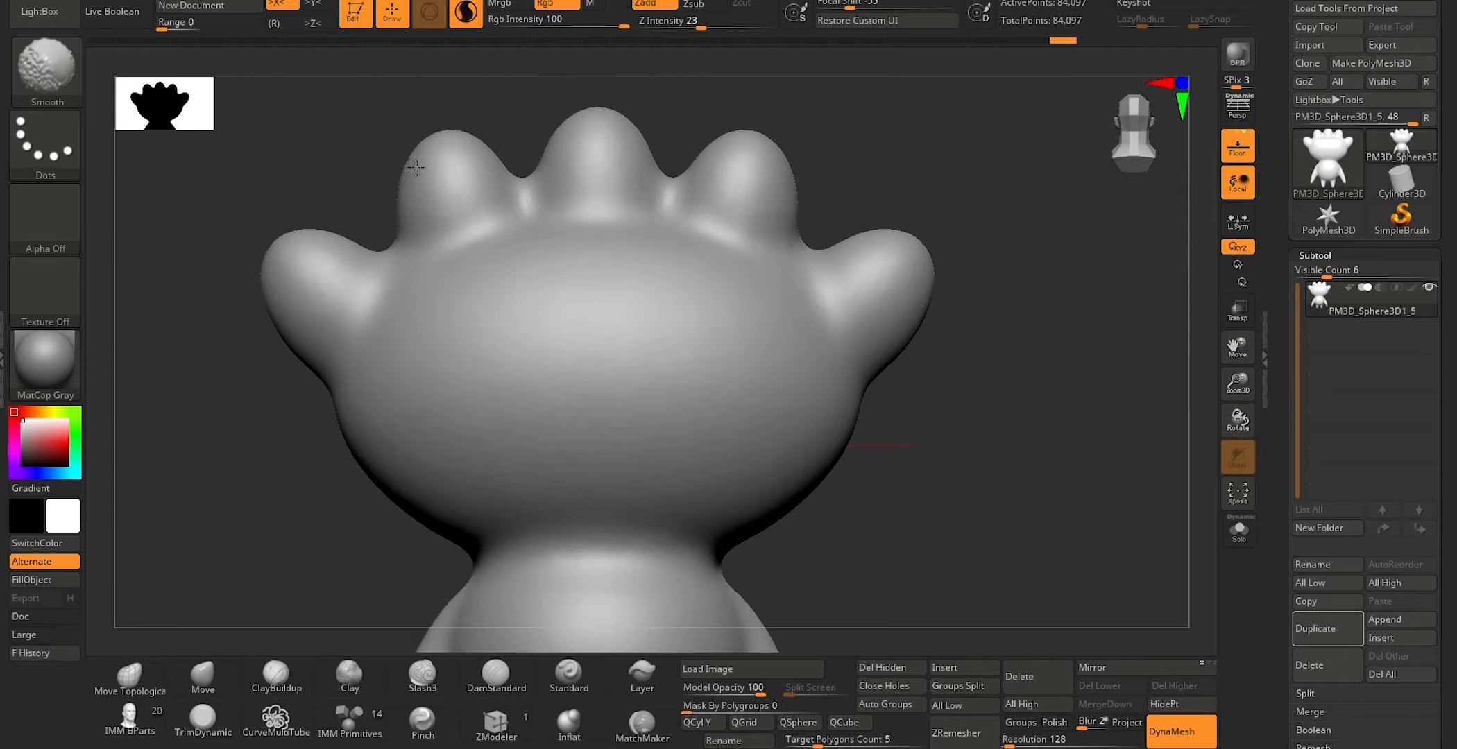
# Step: Carve a small round hollow into the front of each of the five protrusions with ClayBuildup at draw size 20
pyautogui.moveTo(293, 494)
pyautogui.mouseDown()
pyautogui.moveTo(384, 514)
pyautogui.moveTo(447, 505)
pyautogui.moveTo(445, 481)
pyautogui.moveTo(998, 416)
pyautogui.moveTo(976, 426)
pyautogui.moveTo(933, 329)
pyautogui.moveTo(970, 403)
pyautogui.moveTo(966, 520)
pyautogui.moveTo(959, 325)
pyautogui.moveTo(852, 387)
pyautogui.moveTo(738, 405)
pyautogui.mouseUp()
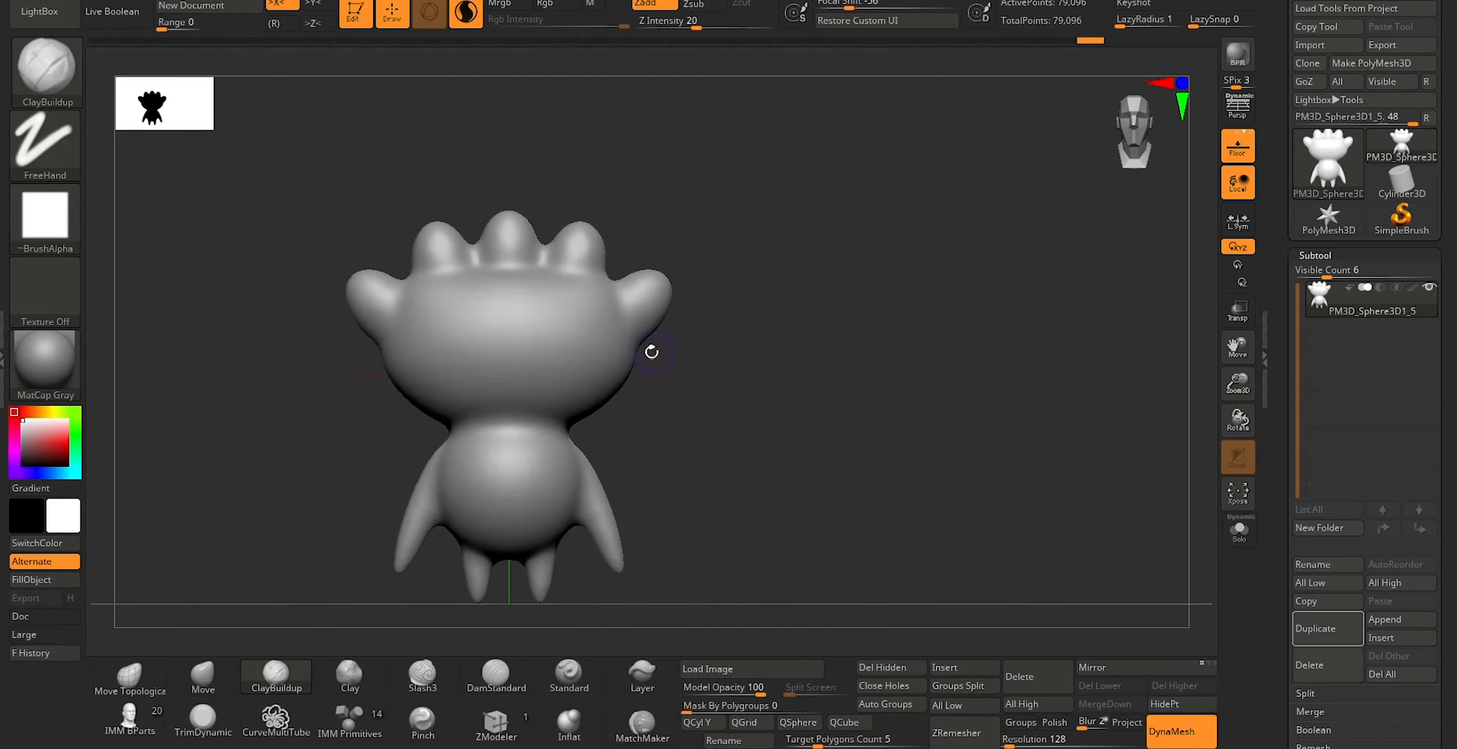
pyautogui.moveTo(725, 323)
pyautogui.mouseDown()
pyautogui.moveTo(735, 360)
pyautogui.moveTo(790, 384)
pyautogui.mouseUp()
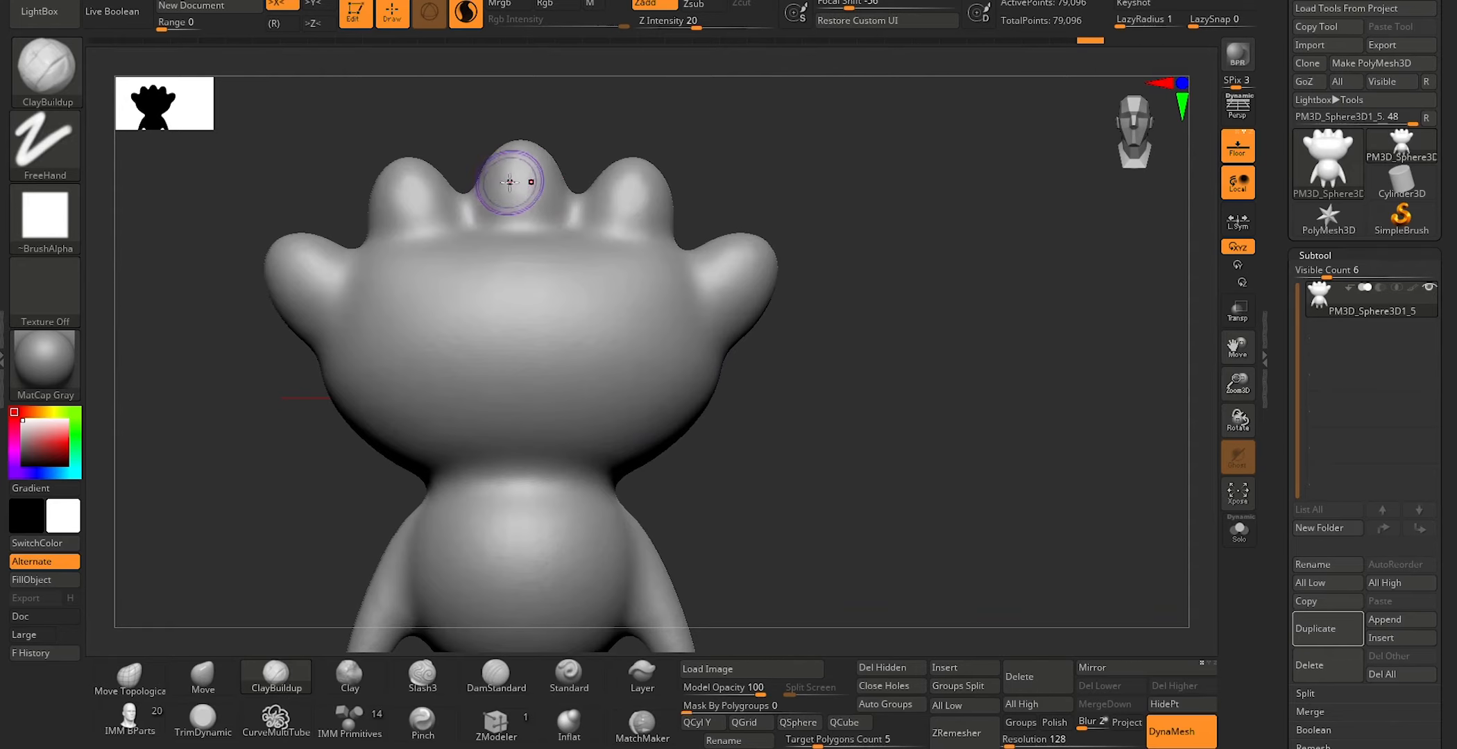
pyautogui.press('s')
pyautogui.moveTo(520, 189); pyautogui.dragTo(512, 189)
pyautogui.moveTo(659, 96)
pyautogui.keyDown('alt'); pyautogui.mouseDown()
pyautogui.moveTo(683, 109)
pyautogui.moveTo(715, 199)
pyautogui.mouseUp(); pyautogui.keyUp('alt')
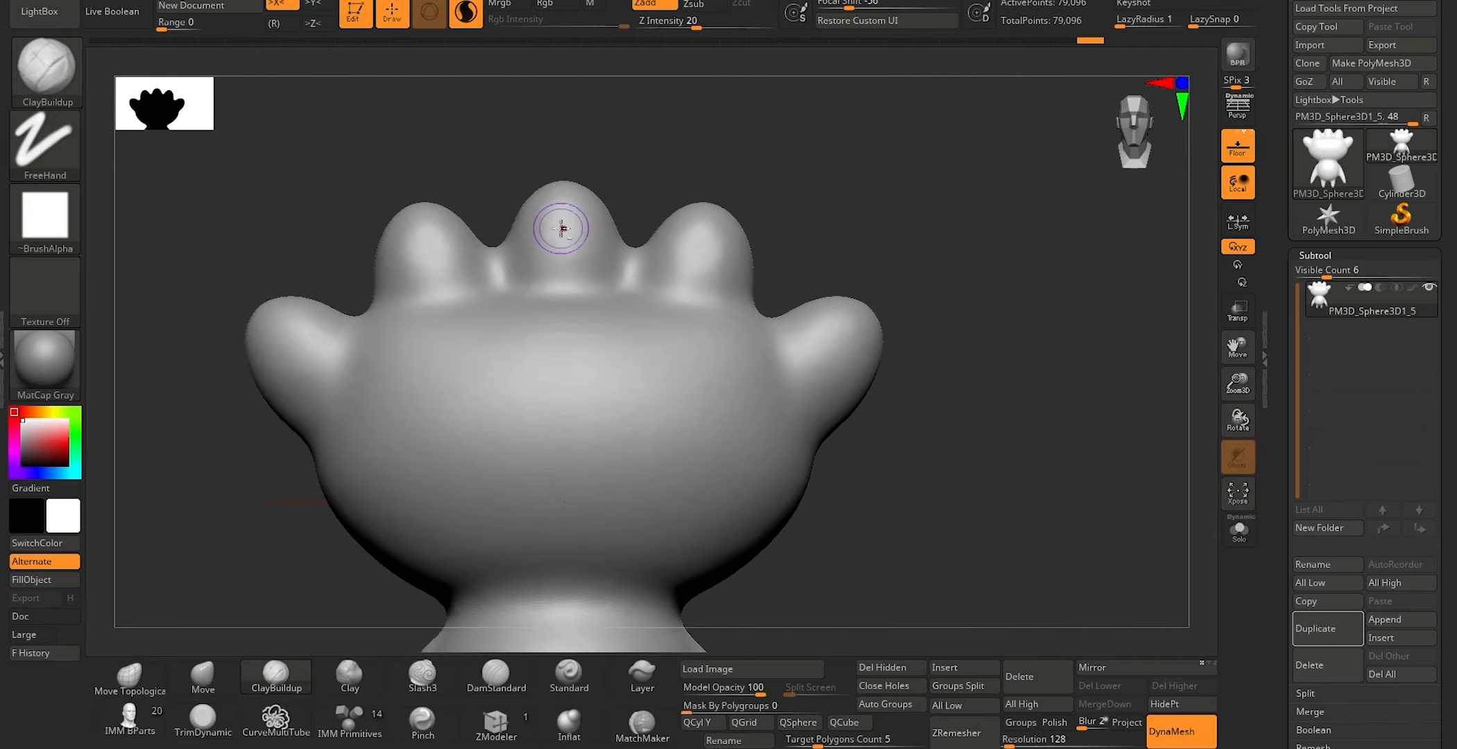
pyautogui.moveTo(562, 225)
pyautogui.keyDown('alt'); pyautogui.mouseDown()
pyautogui.moveTo(563, 243)
pyautogui.moveTo(564, 231)
pyautogui.mouseUp(); pyautogui.keyUp('alt')
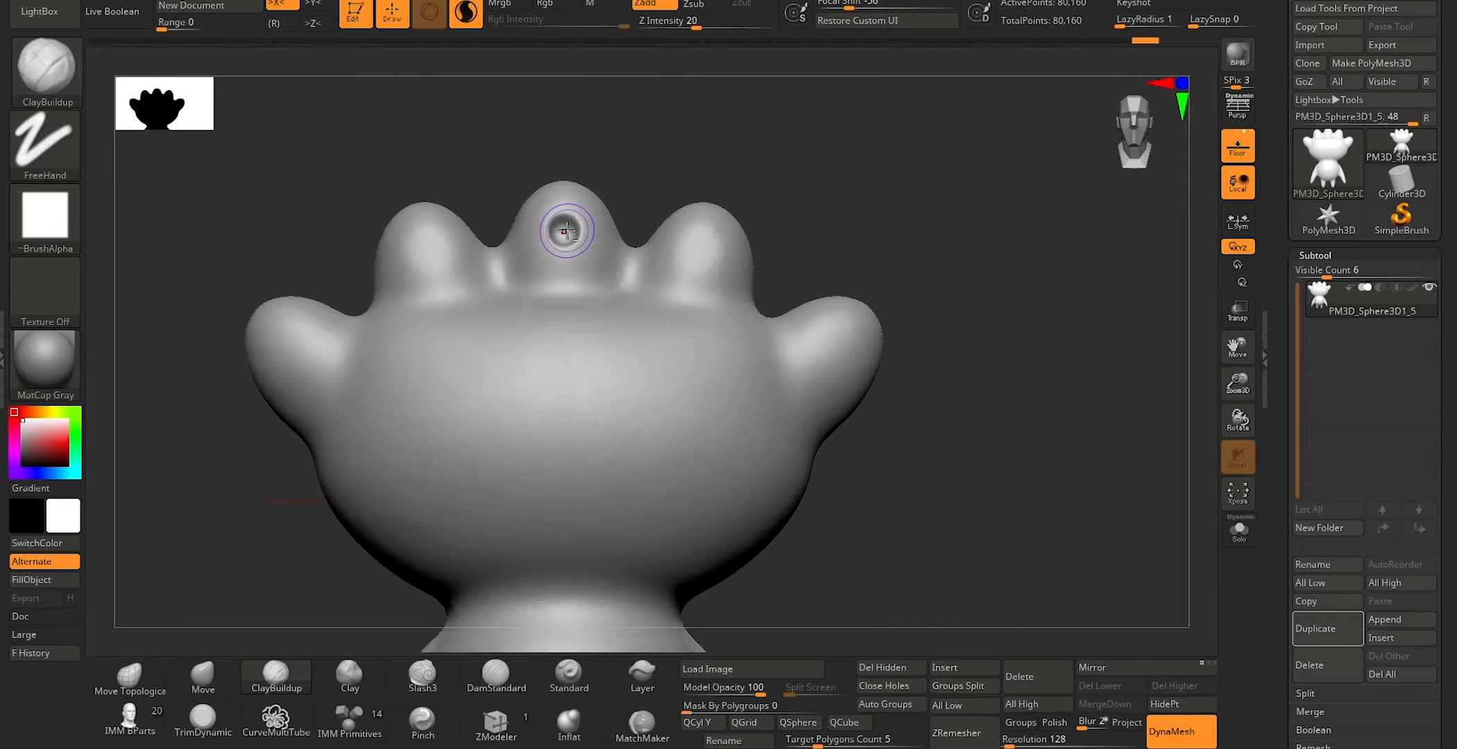
pyautogui.press('space')
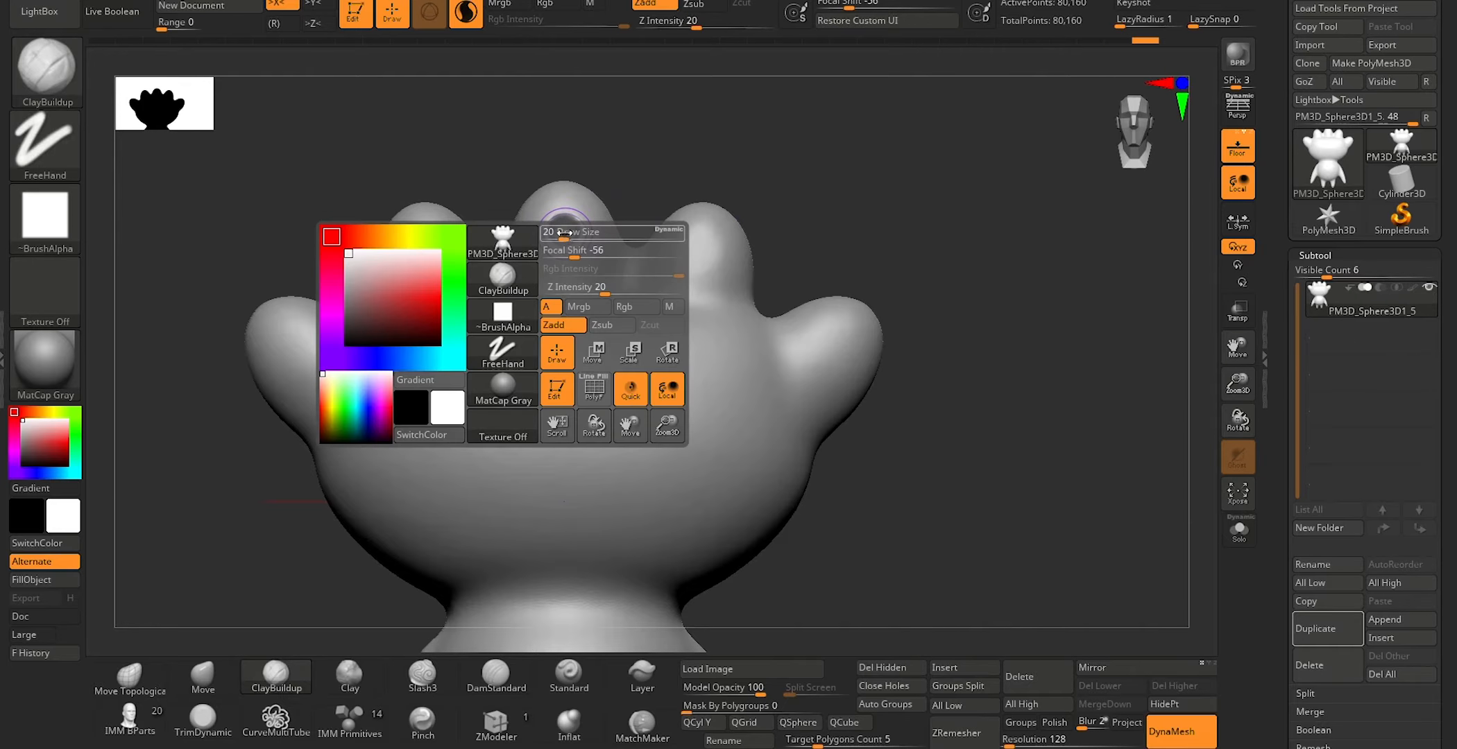
pyautogui.keyDown('alt'); pyautogui.moveTo(564, 234); pyautogui.dragTo(557, 225); pyautogui.keyUp('alt')
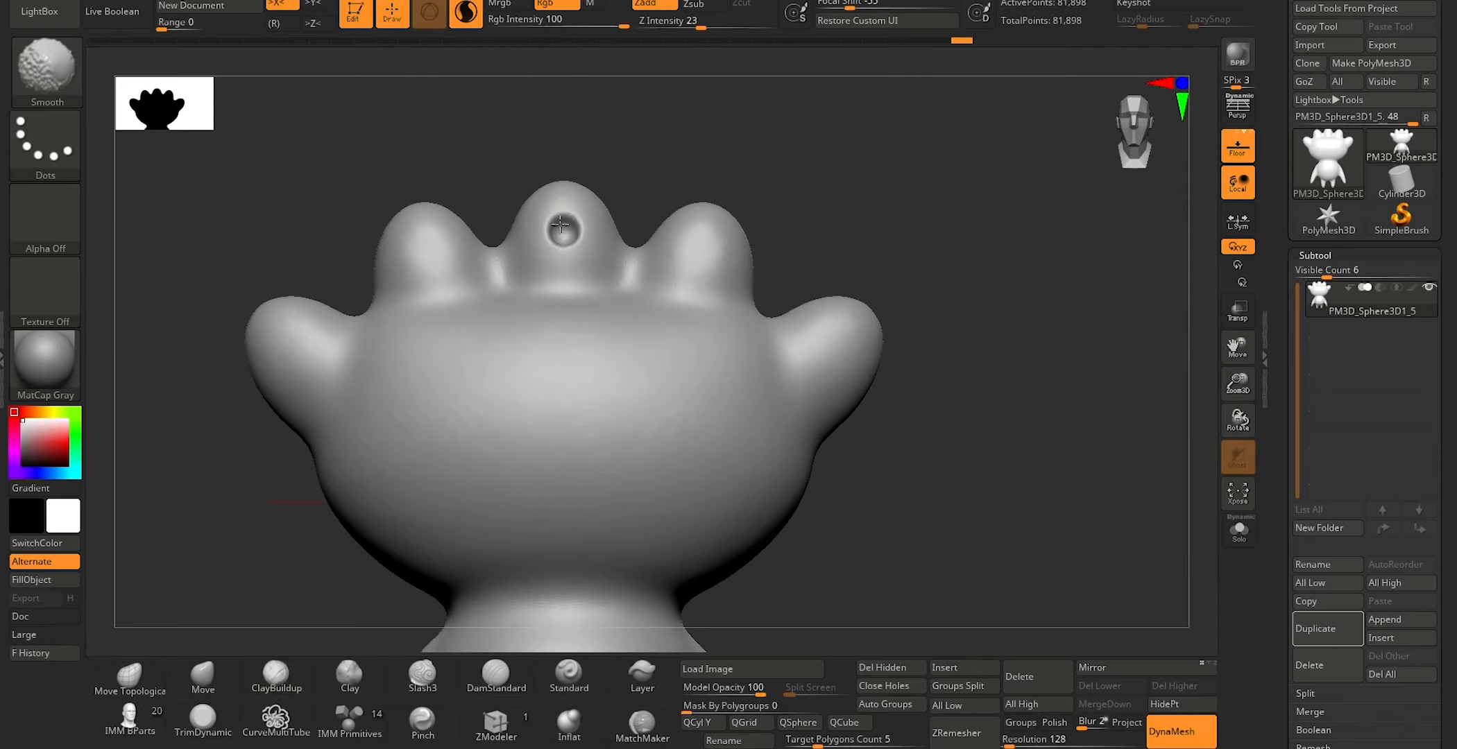
pyautogui.moveTo(423, 249)
pyautogui.keyDown('alt'); pyautogui.mouseDown()
pyautogui.moveTo(425, 262)
pyautogui.moveTo(418, 245)
pyautogui.mouseUp(); pyautogui.keyUp('alt')
pyautogui.keyDown('alt'); pyautogui.moveTo(283, 339); pyautogui.dragTo(304, 351); pyautogui.keyUp('alt')
# Step: Paint a wide face-shaped mask across the front of the head with MaskPen
pyautogui.moveTo(966, 542)
pyautogui.keyDown('alt'); pyautogui.mouseDown()
pyautogui.moveTo(969, 469)
pyautogui.moveTo(1018, 413)
pyautogui.mouseUp(); pyautogui.keyUp('alt')
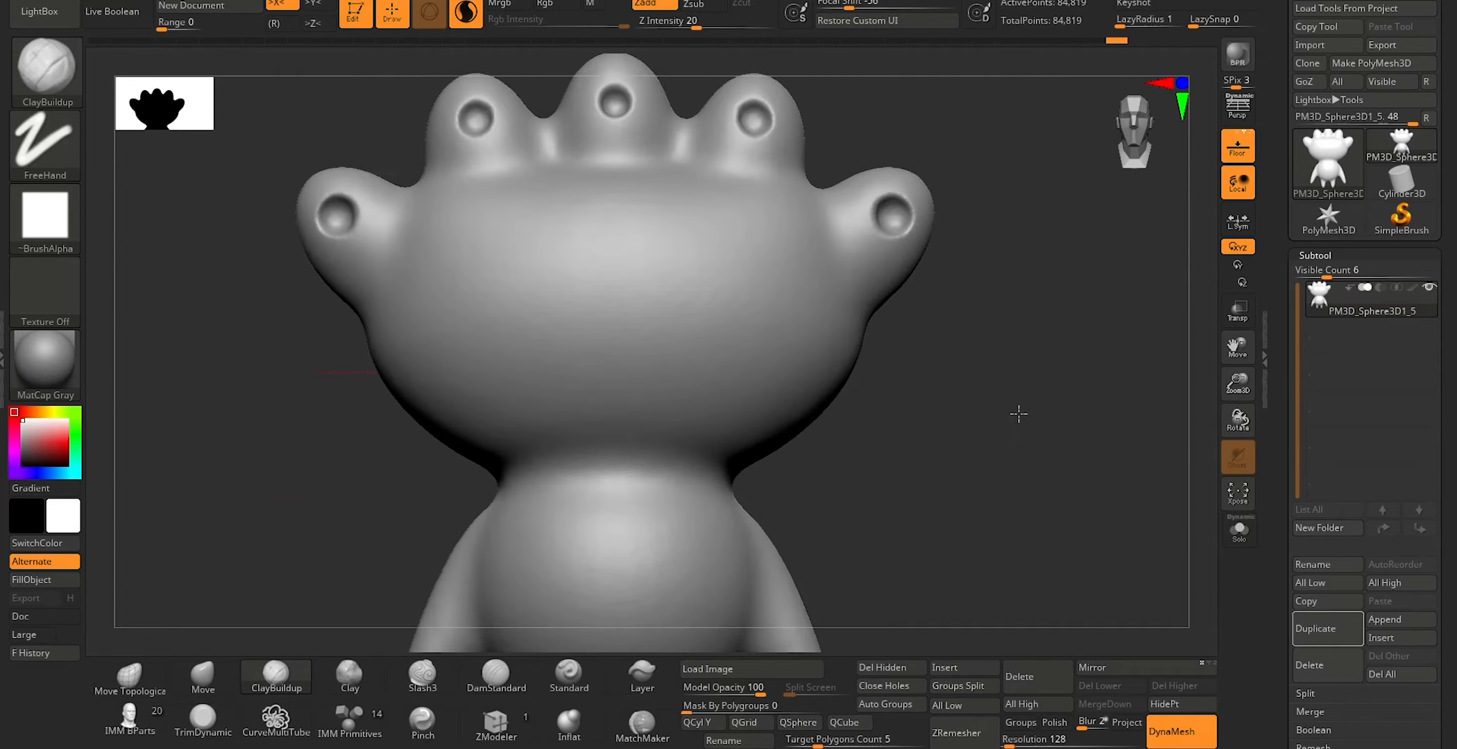
pyautogui.press('ctrl')
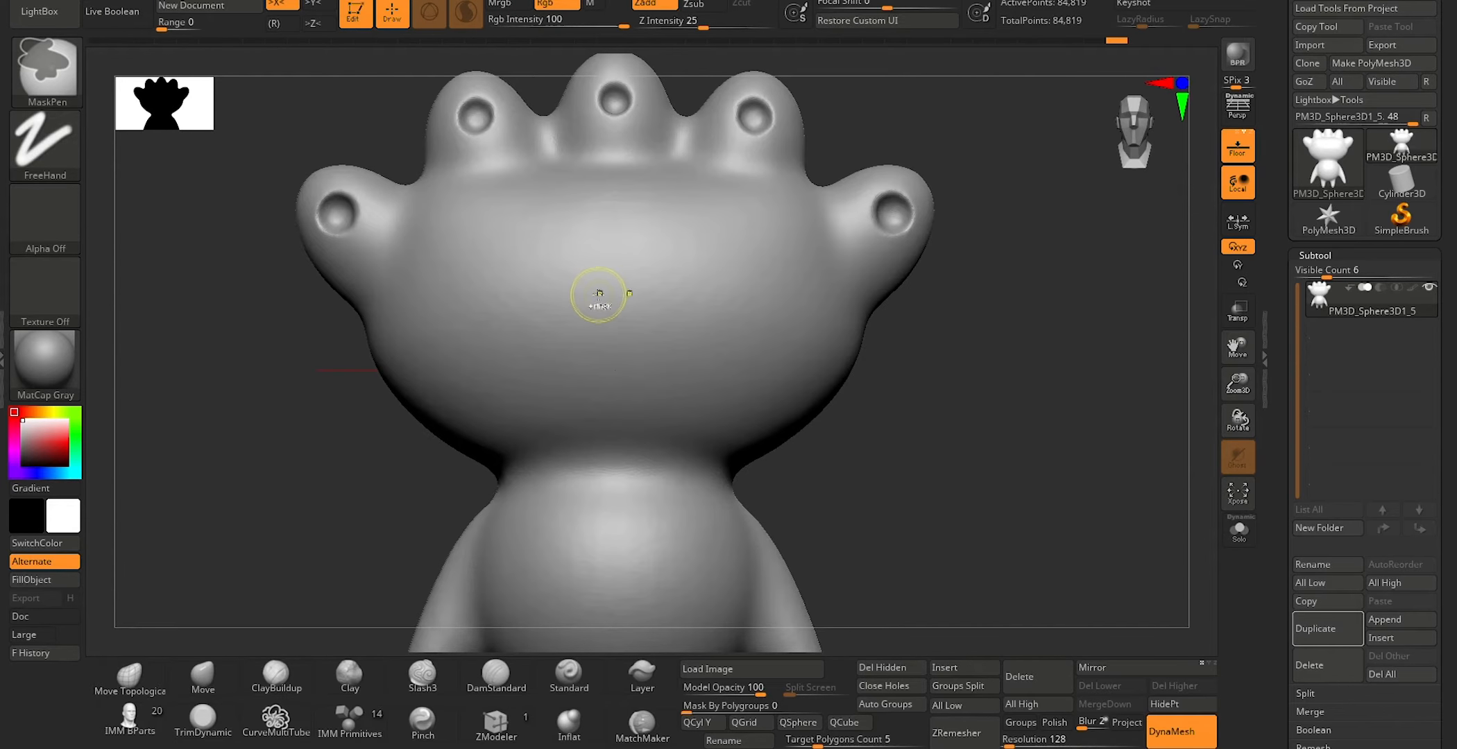
pyautogui.moveTo(611, 274)
pyautogui.keyDown('ctrl'); pyautogui.mouseDown()
pyautogui.moveTo(662, 278)
pyautogui.moveTo(497, 277)
pyautogui.moveTo(735, 274)
pyautogui.moveTo(462, 278)
pyautogui.moveTo(430, 336)
pyautogui.moveTo(424, 410)
pyautogui.moveTo(487, 435)
pyautogui.moveTo(597, 422)
pyautogui.moveTo(485, 411)
pyautogui.moveTo(460, 368)
pyautogui.moveTo(478, 309)
pyautogui.moveTo(536, 320)
pyautogui.moveTo(591, 290)
pyautogui.moveTo(520, 260)
pyautogui.moveTo(470, 272)
pyautogui.mouseUp(); pyautogui.keyUp('ctrl')
pyautogui.moveTo(459, 343)
pyautogui.keyDown('ctrl'); pyautogui.mouseDown()
pyautogui.moveTo(503, 368)
pyautogui.moveTo(576, 344)
pyautogui.moveTo(578, 394)
pyautogui.moveTo(626, 318)
pyautogui.mouseUp(); pyautogui.keyUp('ctrl')
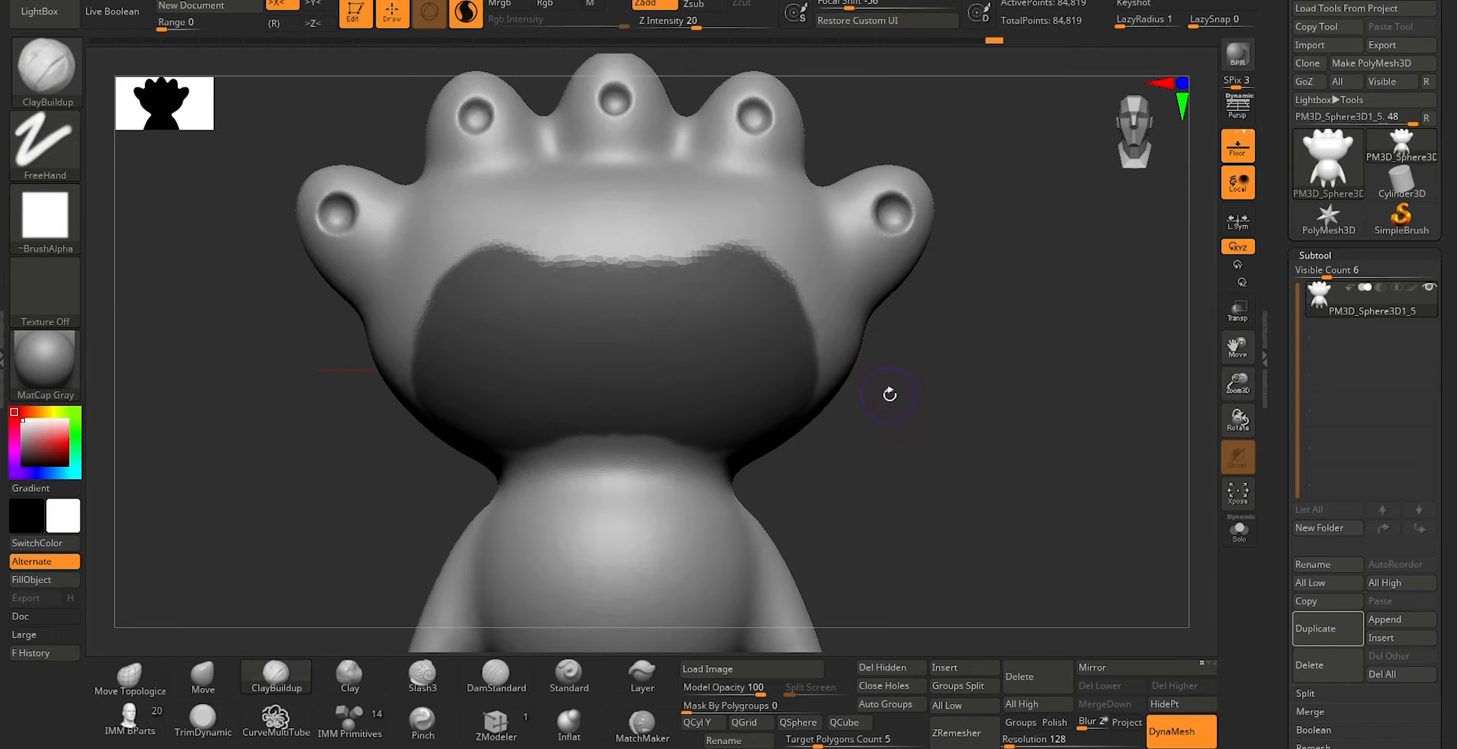
# Step: Cut two round eye openings out of the face mask by inverting it, painting both eyes and inverting it back
pyautogui.keyDown('ctrl'); pyautogui.click(942, 401); pyautogui.keyUp('ctrl')
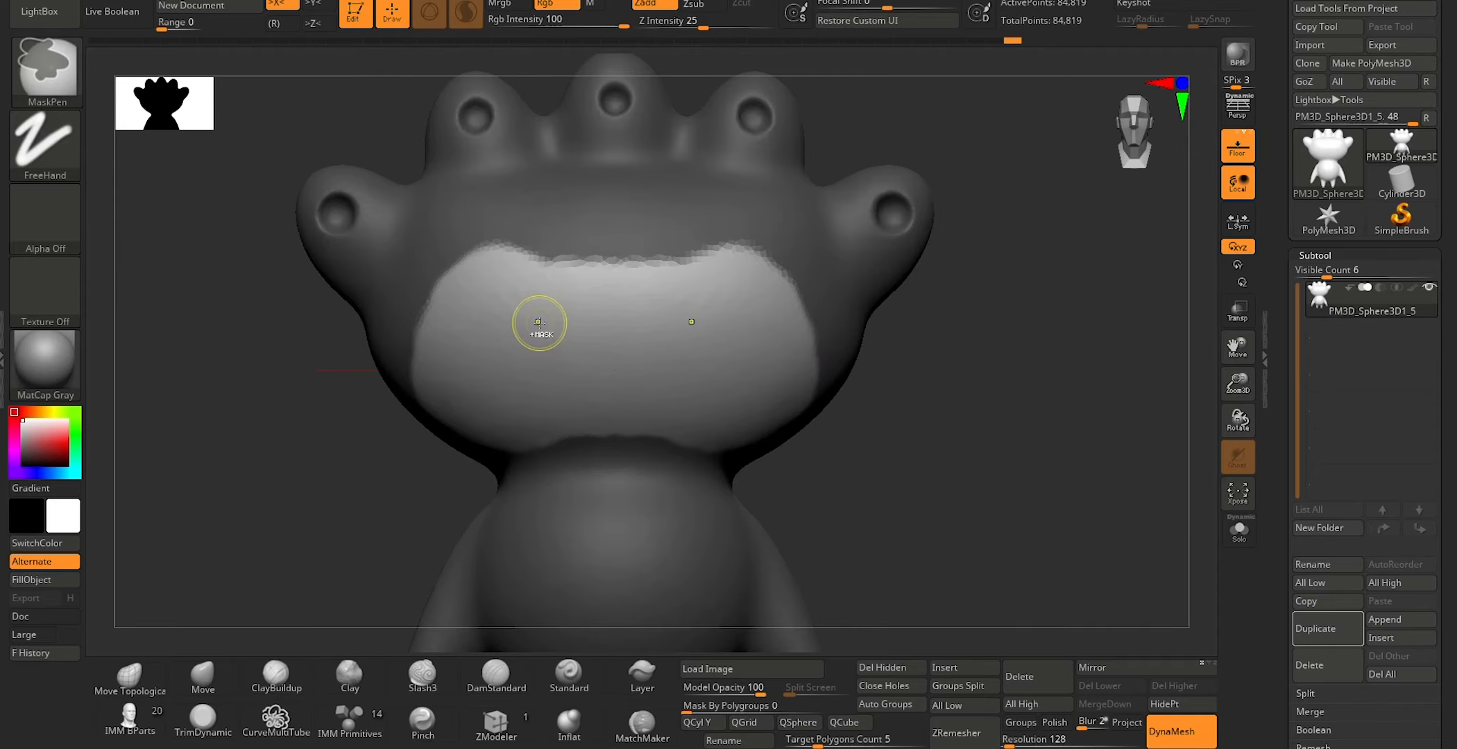
pyautogui.moveTo(520, 325)
pyautogui.keyDown('ctrl'); pyautogui.mouseDown()
pyautogui.moveTo(544, 340)
pyautogui.moveTo(530, 316)
pyautogui.mouseUp(); pyautogui.keyUp('ctrl')
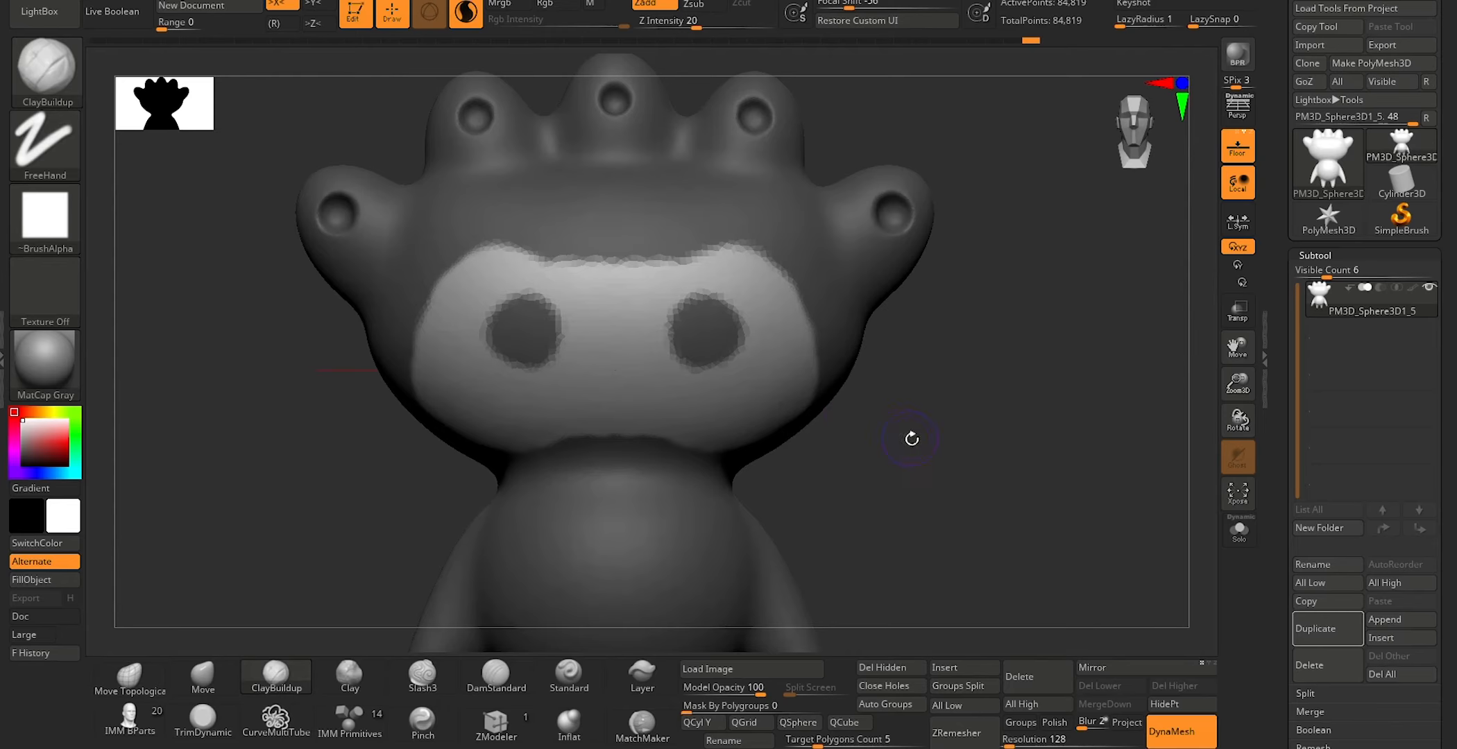
pyautogui.keyDown('ctrl'); pyautogui.click(946, 422); pyautogui.keyUp('ctrl')
# Step: Mask a small round pupil in the centre of both eye openings with a much smaller MaskPen
pyautogui.press('s')
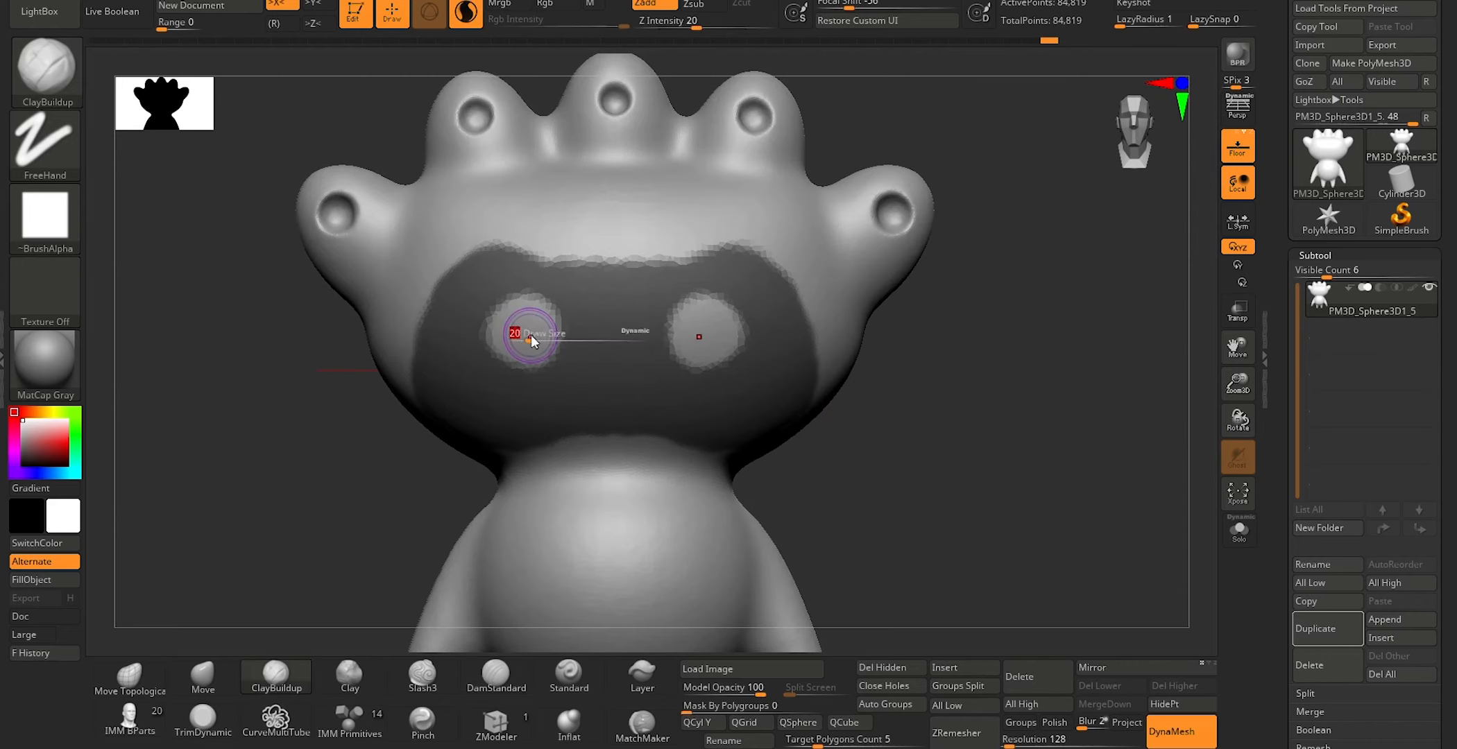
pyautogui.press('s')
pyautogui.press('ctrl')
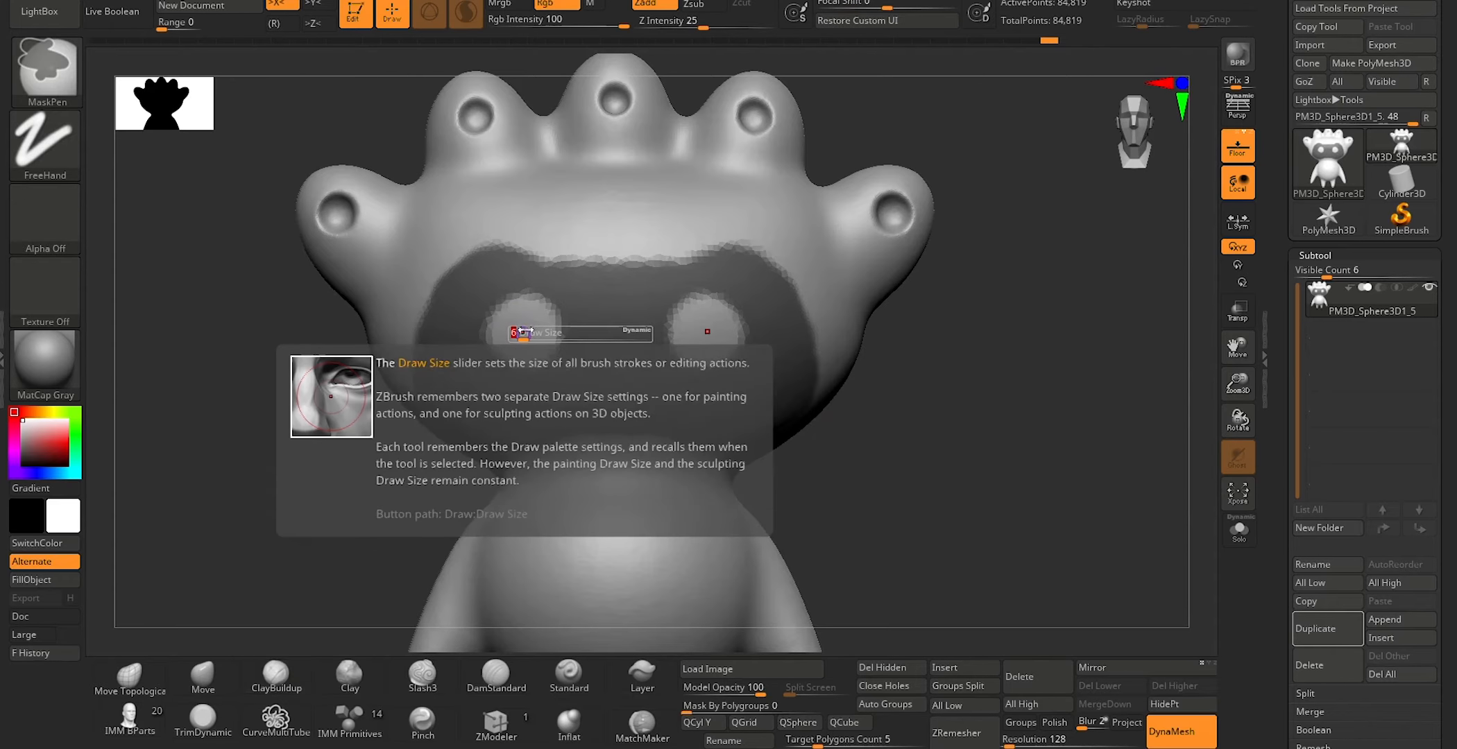
pyautogui.press('ctrl')
pyautogui.keyDown('ctrl'); pyautogui.moveTo(523, 329); pyautogui.dragTo(522, 338); pyautogui.keyUp('ctrl')
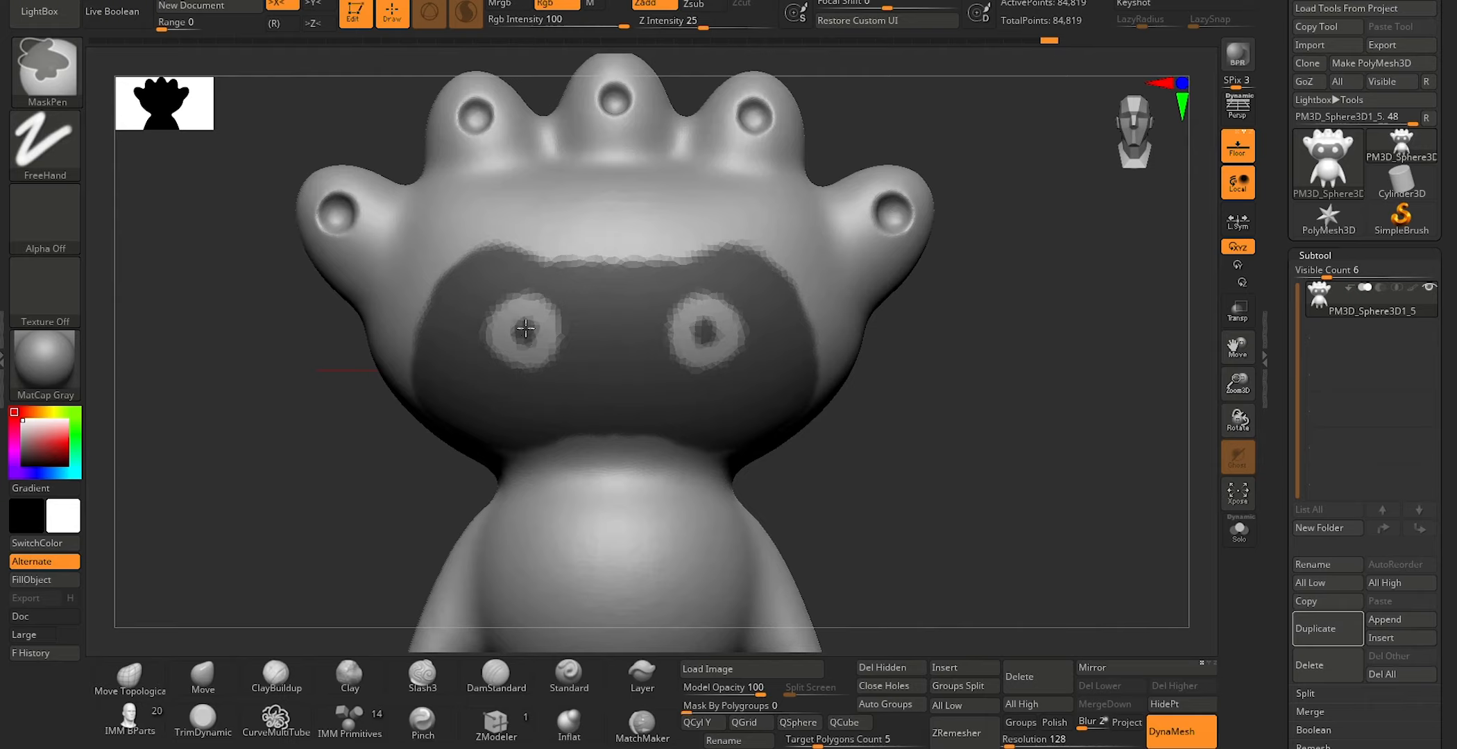
# Step: Extract the masked face and pupils as a separate subtool with S Smt 5 and thickness 0.02, and accept it
pyautogui.click(1302, 626)
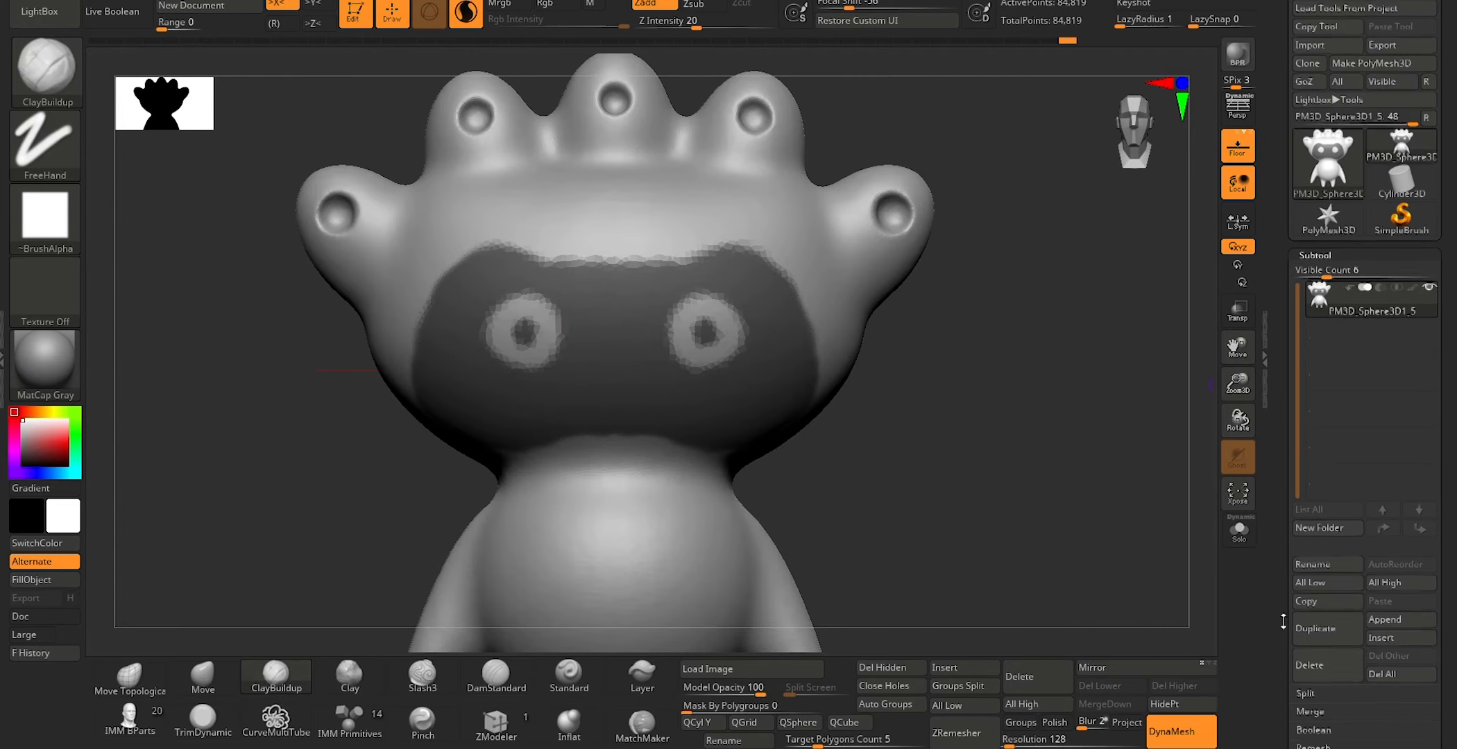
pyautogui.scroll(-5, 1311, 486)
pyautogui.click(1311, 394)
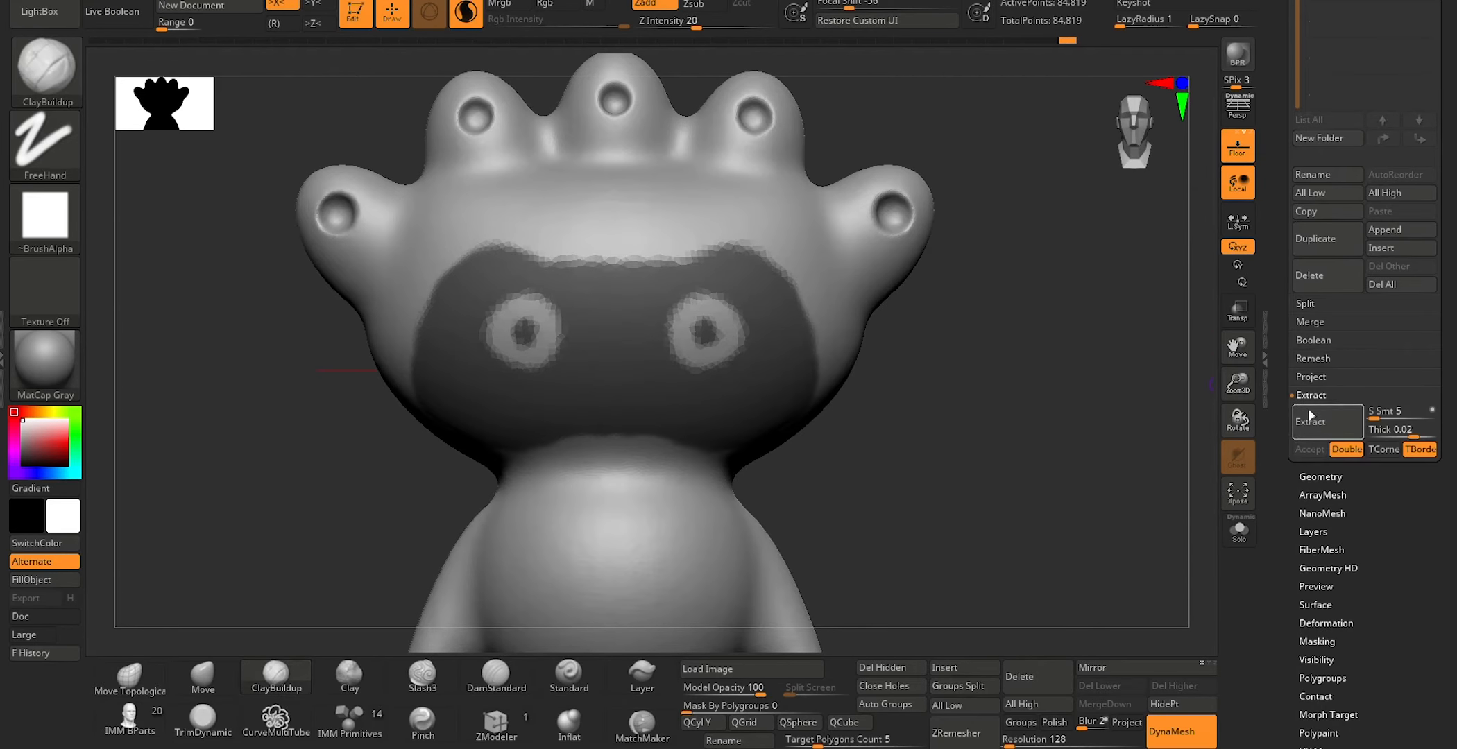
pyautogui.click(1311, 421)
pyautogui.moveTo(985, 403); pyautogui.dragTo(952, 403)
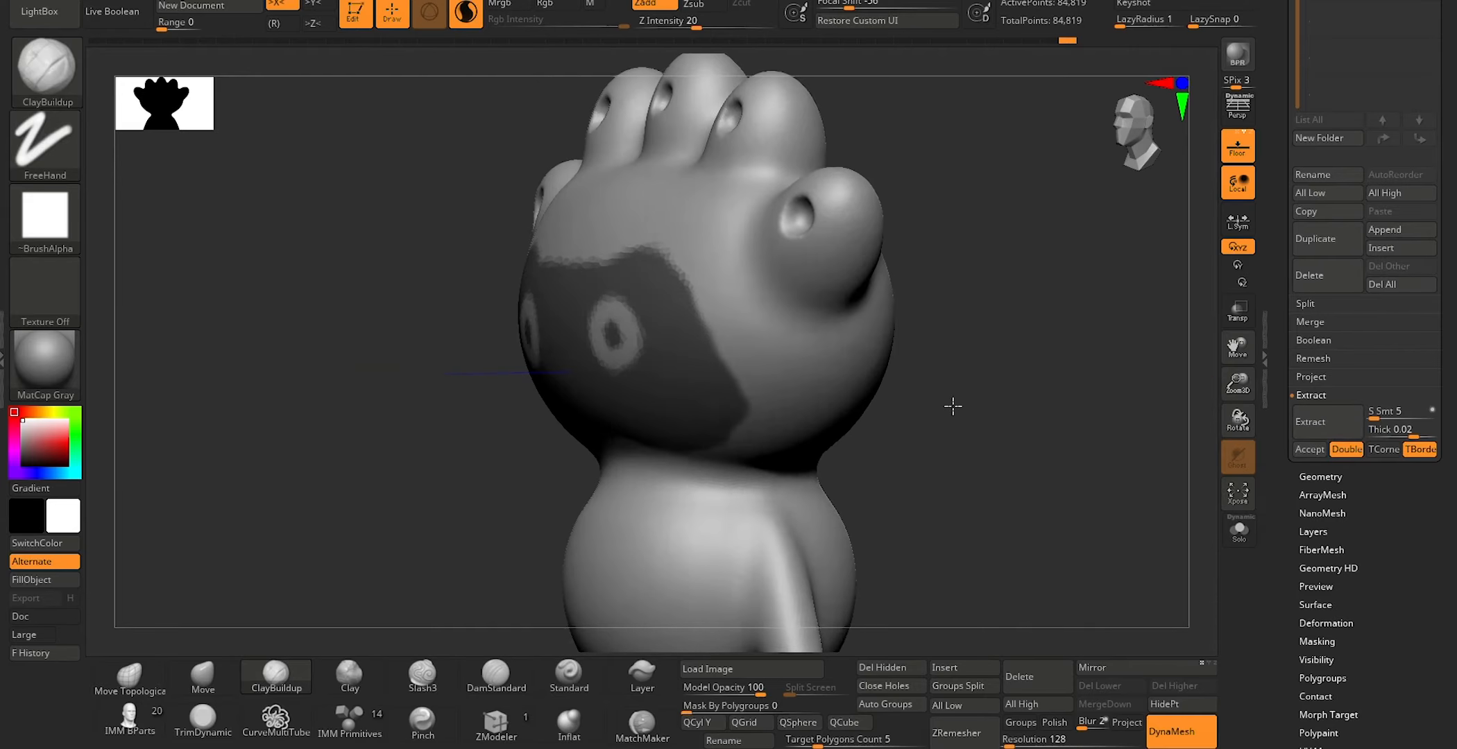
pyautogui.click(1311, 422)
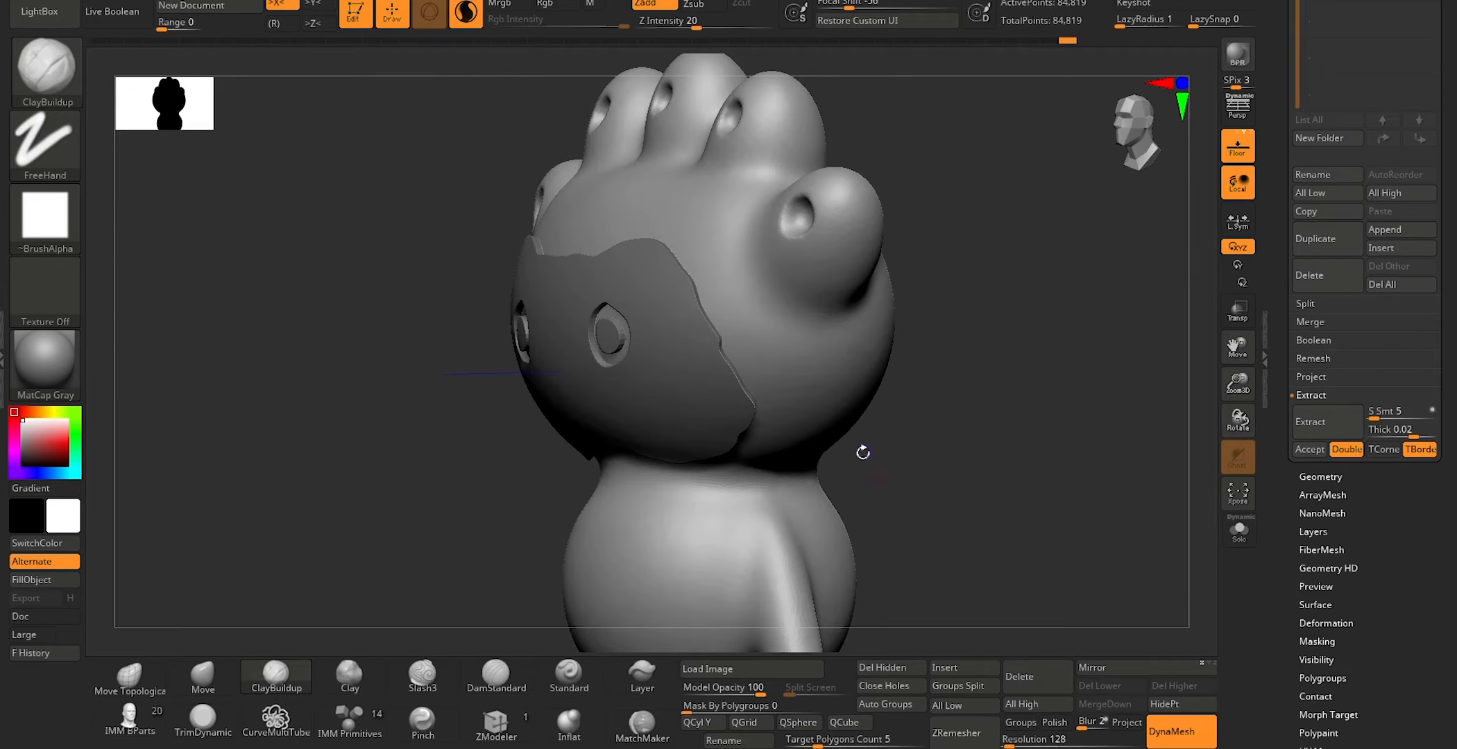
pyautogui.click(1309, 449)
pyautogui.keyDown('shift'); pyautogui.moveTo(923, 459); pyautogui.dragTo(987, 460); pyautogui.keyUp('shift')
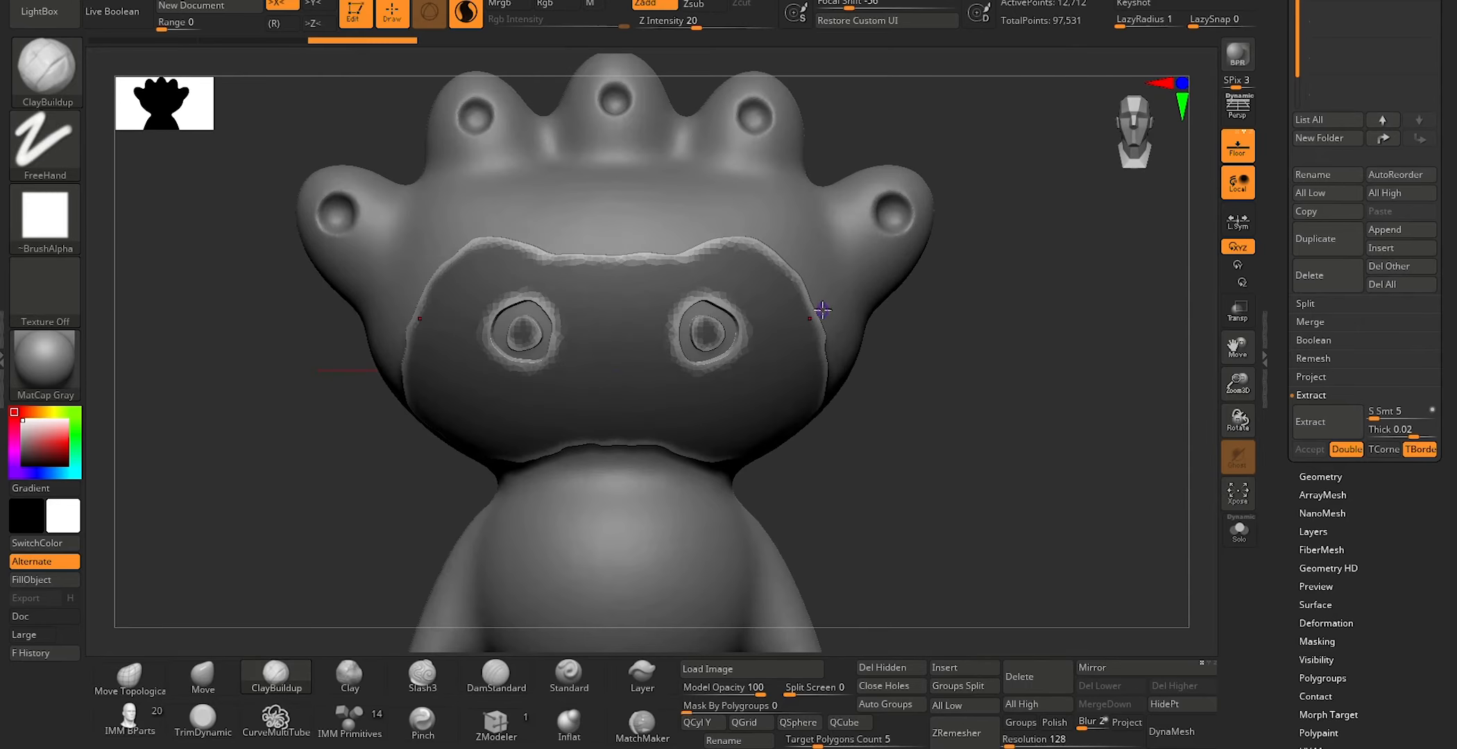
# Step: Smooth the extracted face plate's outer border and the rims around both eyes, and clear its mask
pyautogui.press('s')
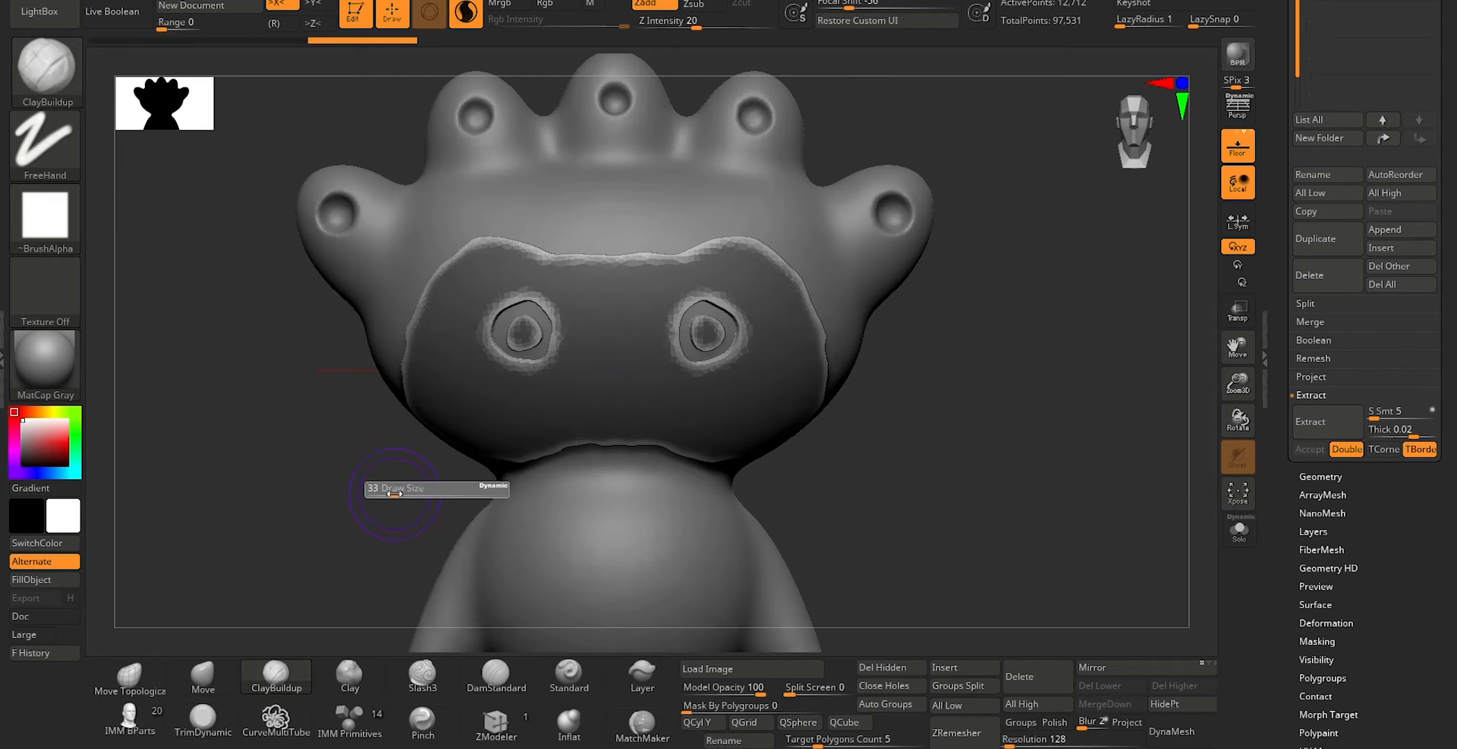
pyautogui.keyDown('shift'); pyautogui.moveTo(545, 257); pyautogui.dragTo(499, 251); pyautogui.keyUp('shift')
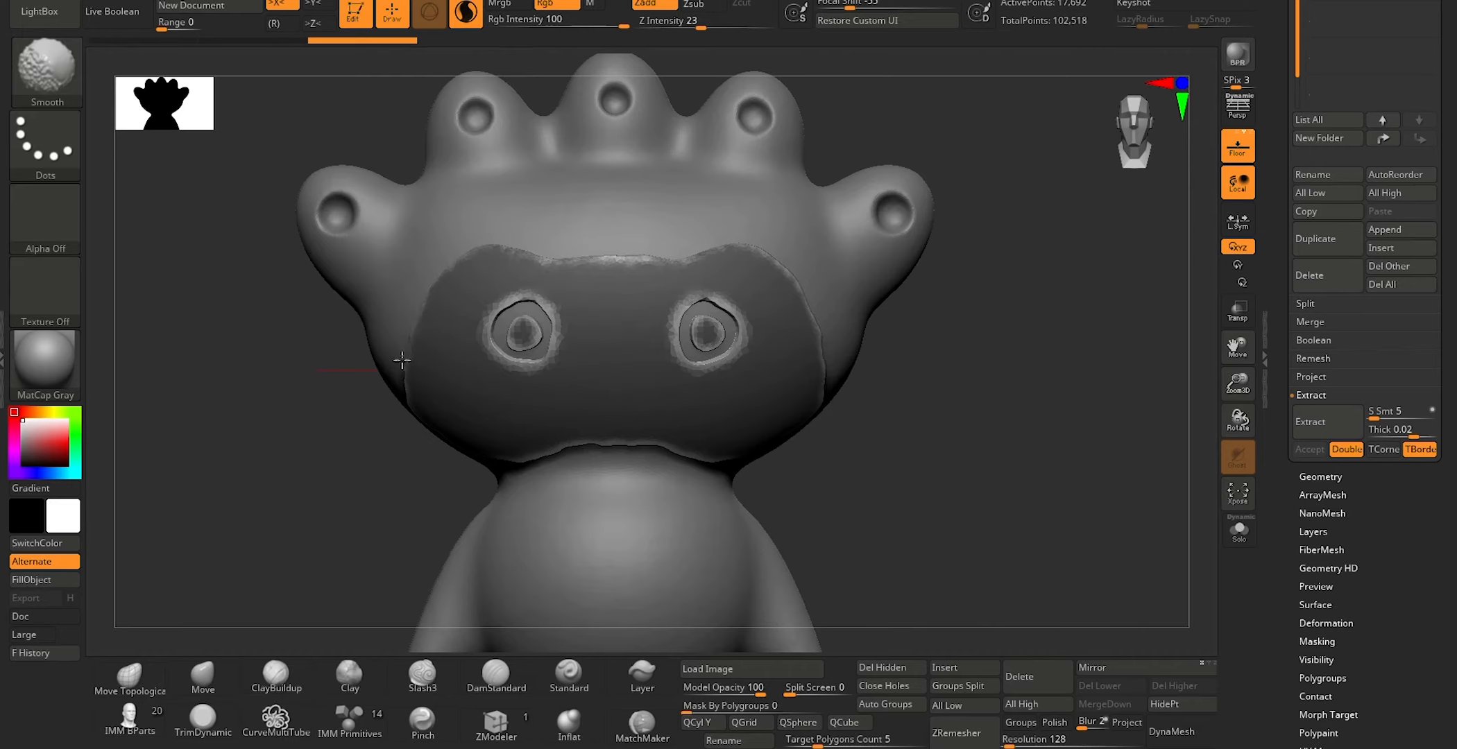
pyautogui.keyDown('shift'); pyautogui.moveTo(433, 434); pyautogui.dragTo(577, 446); pyautogui.keyUp('shift')
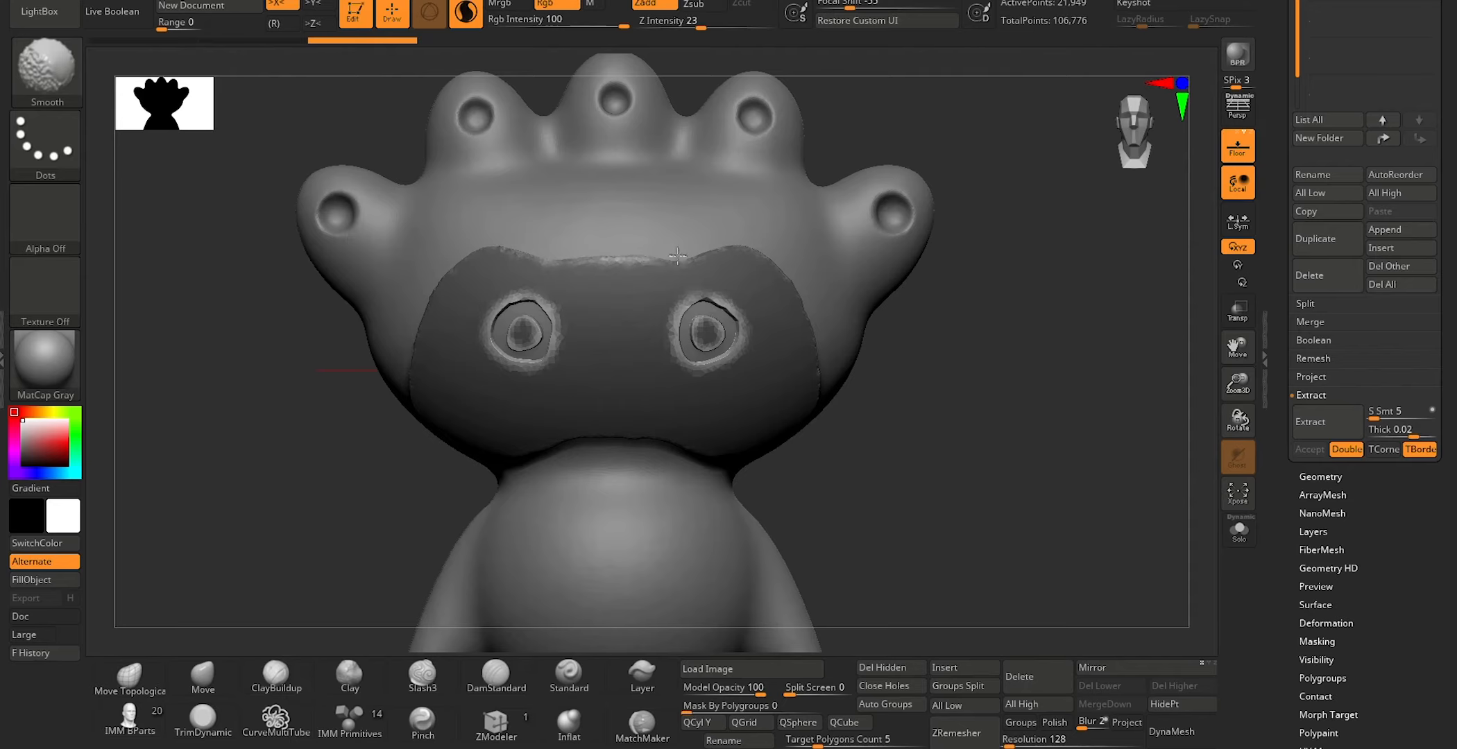
pyautogui.moveTo(512, 265)
pyautogui.keyDown('shift'); pyautogui.mouseDown()
pyautogui.moveTo(527, 326)
pyautogui.moveTo(510, 347)
pyautogui.moveTo(540, 364)
pyautogui.mouseUp(); pyautogui.keyUp('shift')
pyautogui.moveTo(939, 425)
pyautogui.mouseDown()
pyautogui.moveTo(1002, 419)
pyautogui.moveTo(895, 445)
pyautogui.moveTo(913, 420)
pyautogui.mouseUp()
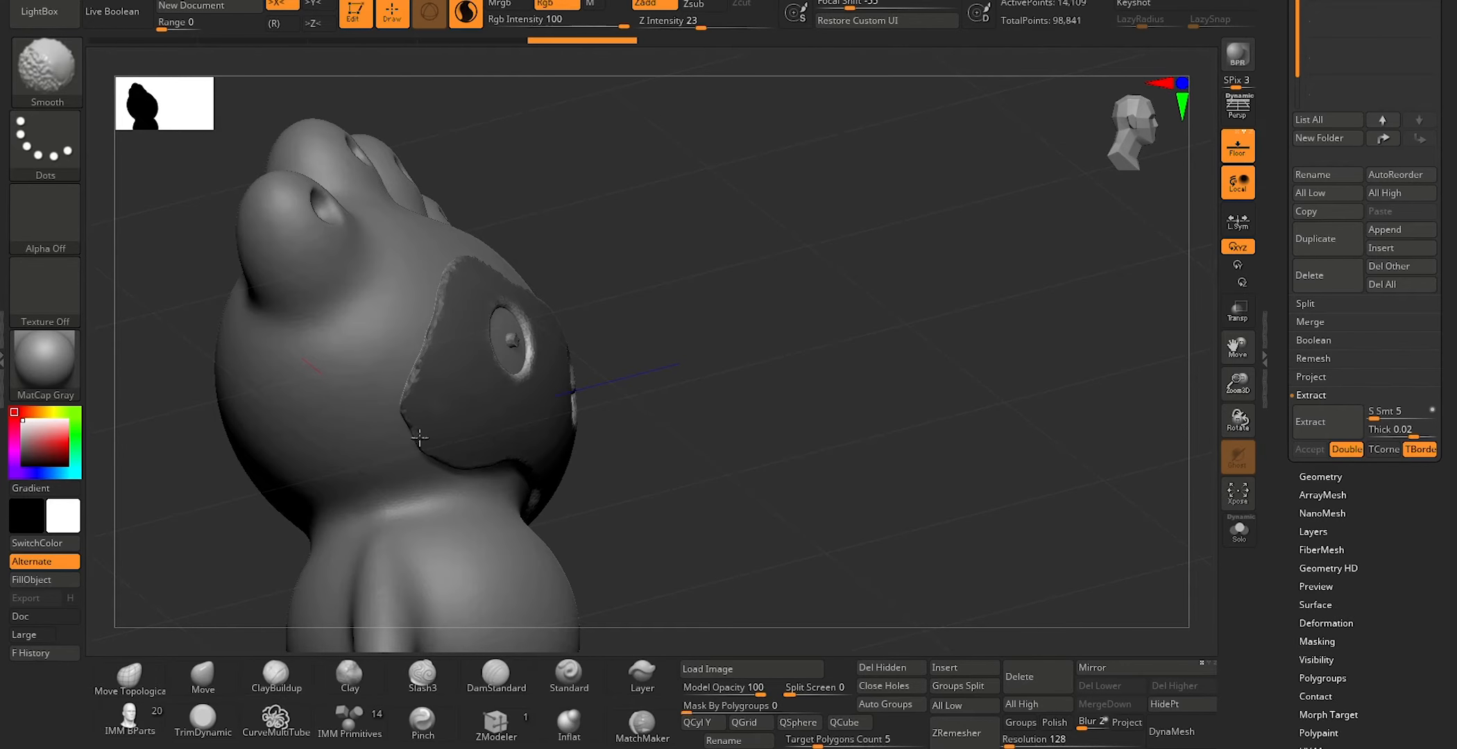
pyautogui.moveTo(881, 426); pyautogui.dragTo(695, 452)
pyautogui.keyDown('ctrl'); pyautogui.click(943, 389); pyautogui.keyUp('ctrl')
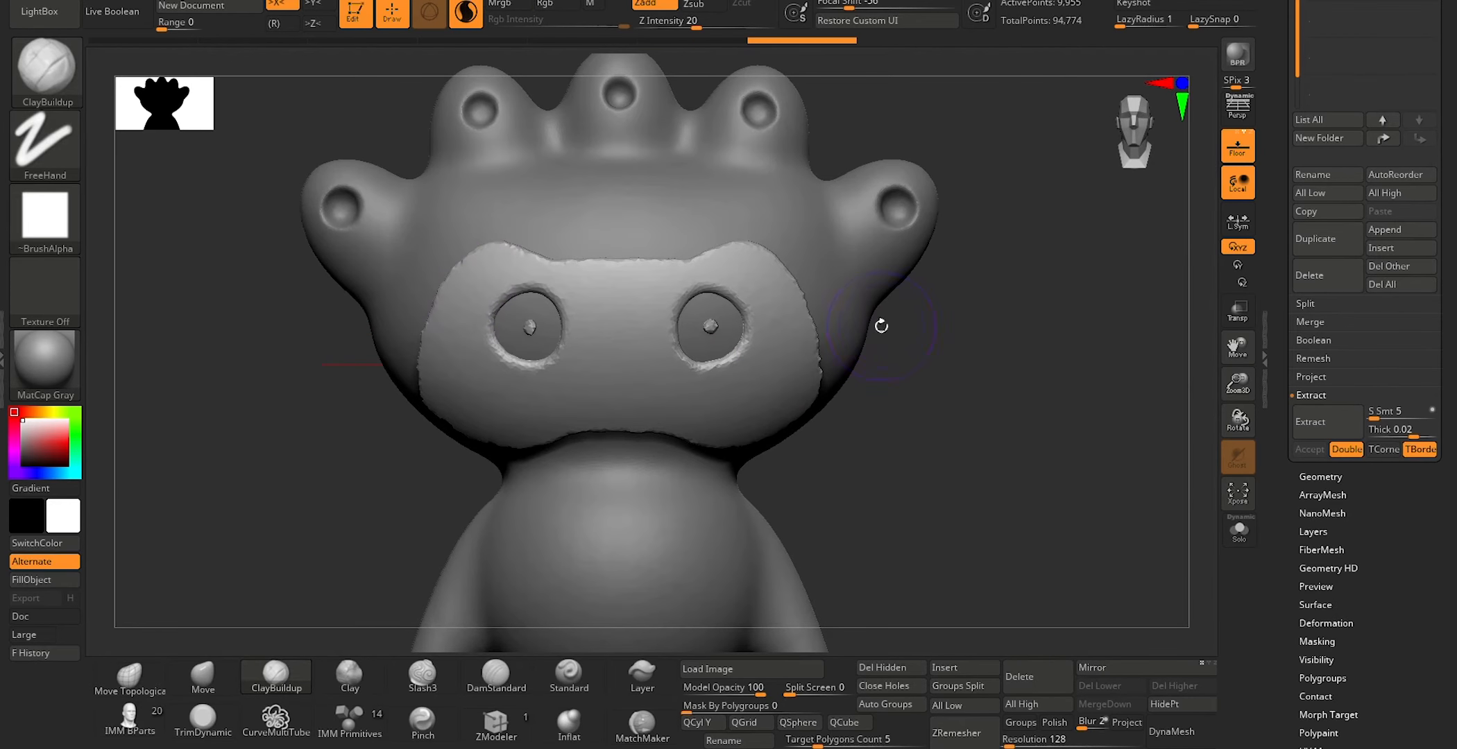
# Step: Shift the face plate slightly forward out of the head in side view
pyautogui.press('w')
pyautogui.moveTo(934, 401); pyautogui.dragTo(985, 394)
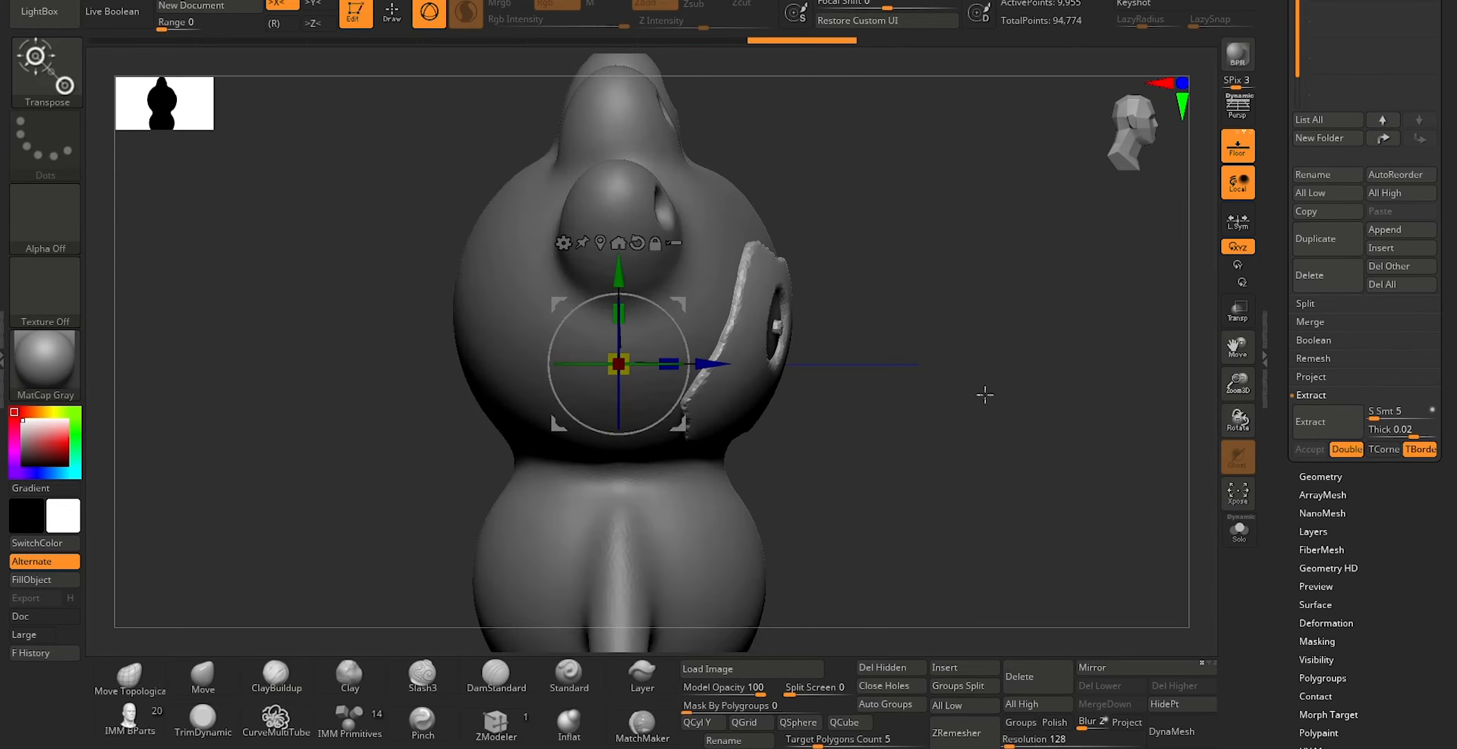
pyautogui.moveTo(707, 363); pyautogui.dragTo(715, 362)
pyautogui.moveTo(999, 352); pyautogui.dragTo(938, 354)
pyautogui.press('q')
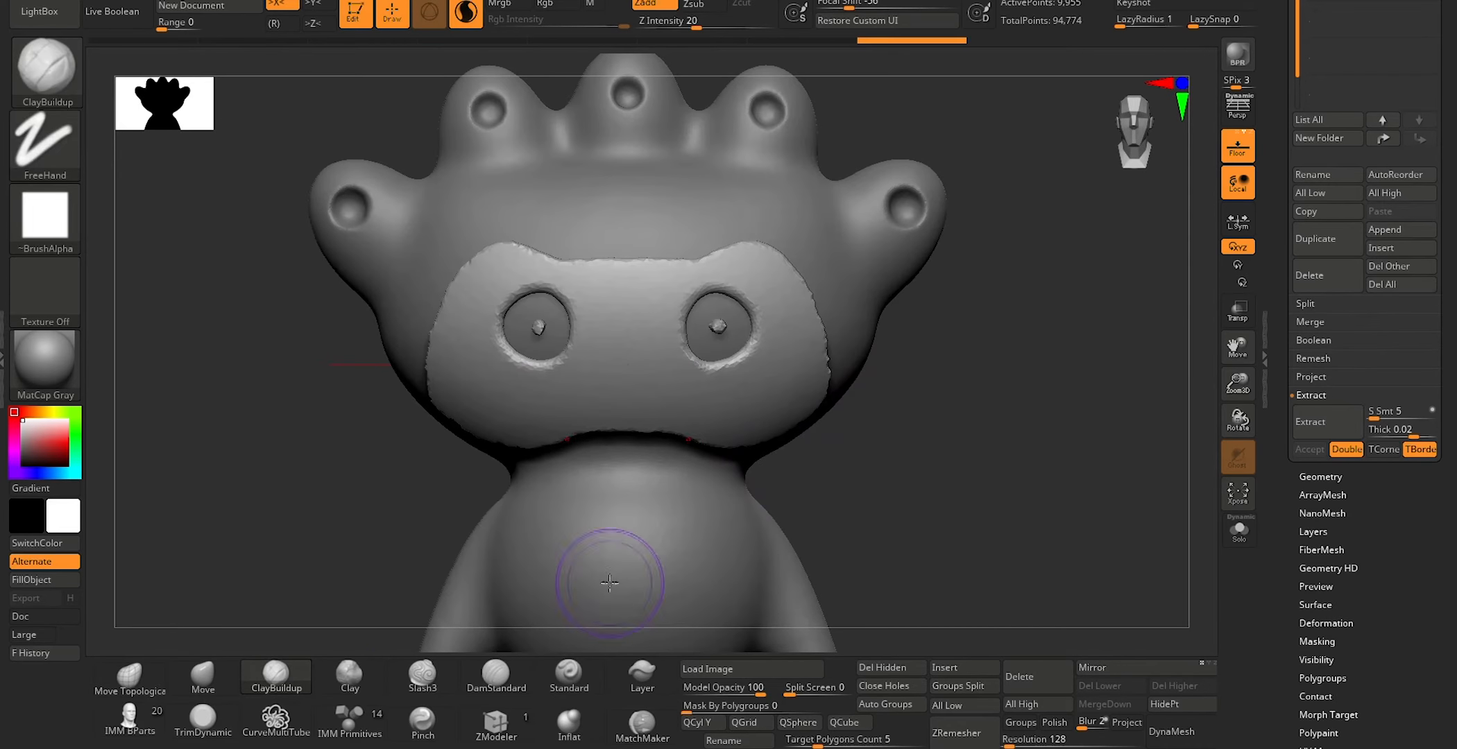
# Step: Insert a Cylinder3D as a new subtool and scale it down to a small piece for the mouth
pyautogui.click(943, 668)
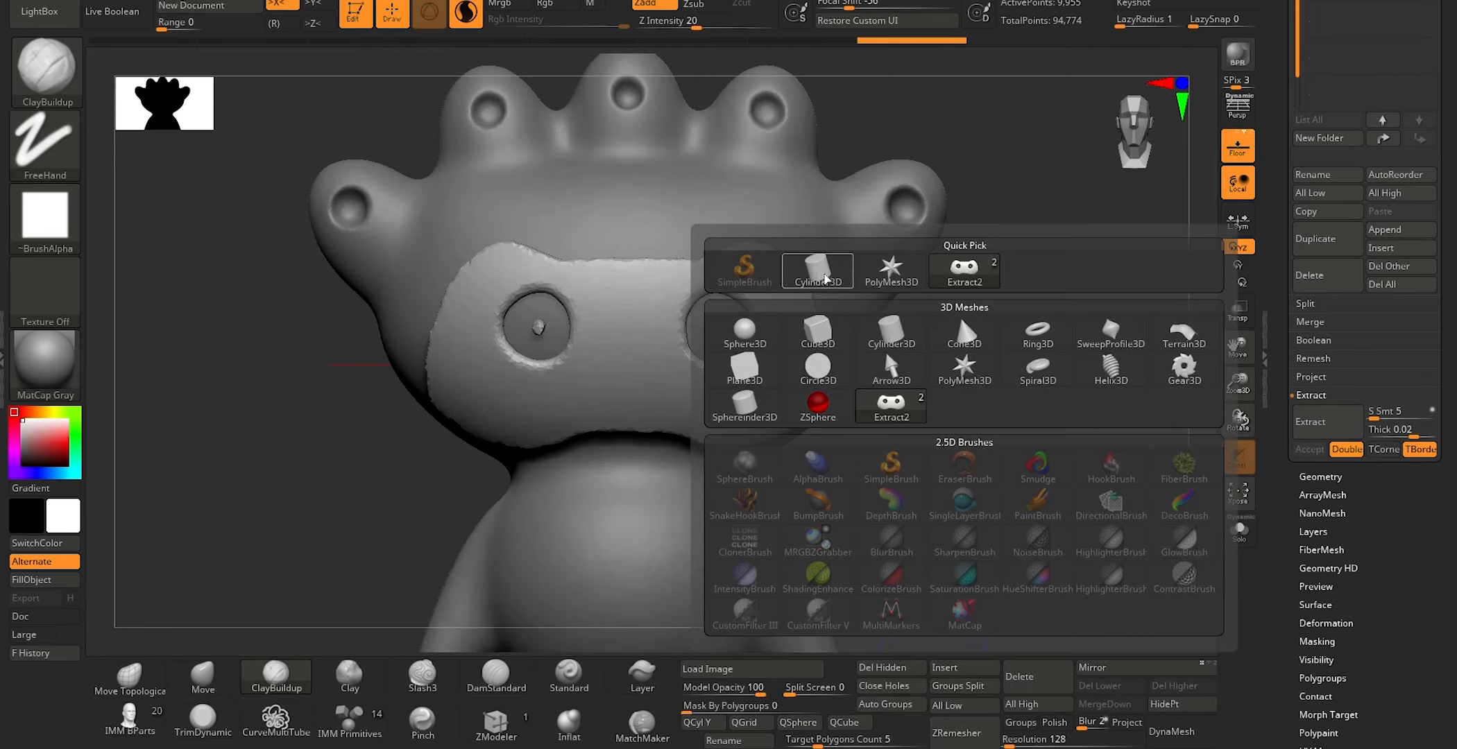
pyautogui.moveTo(821, 274)
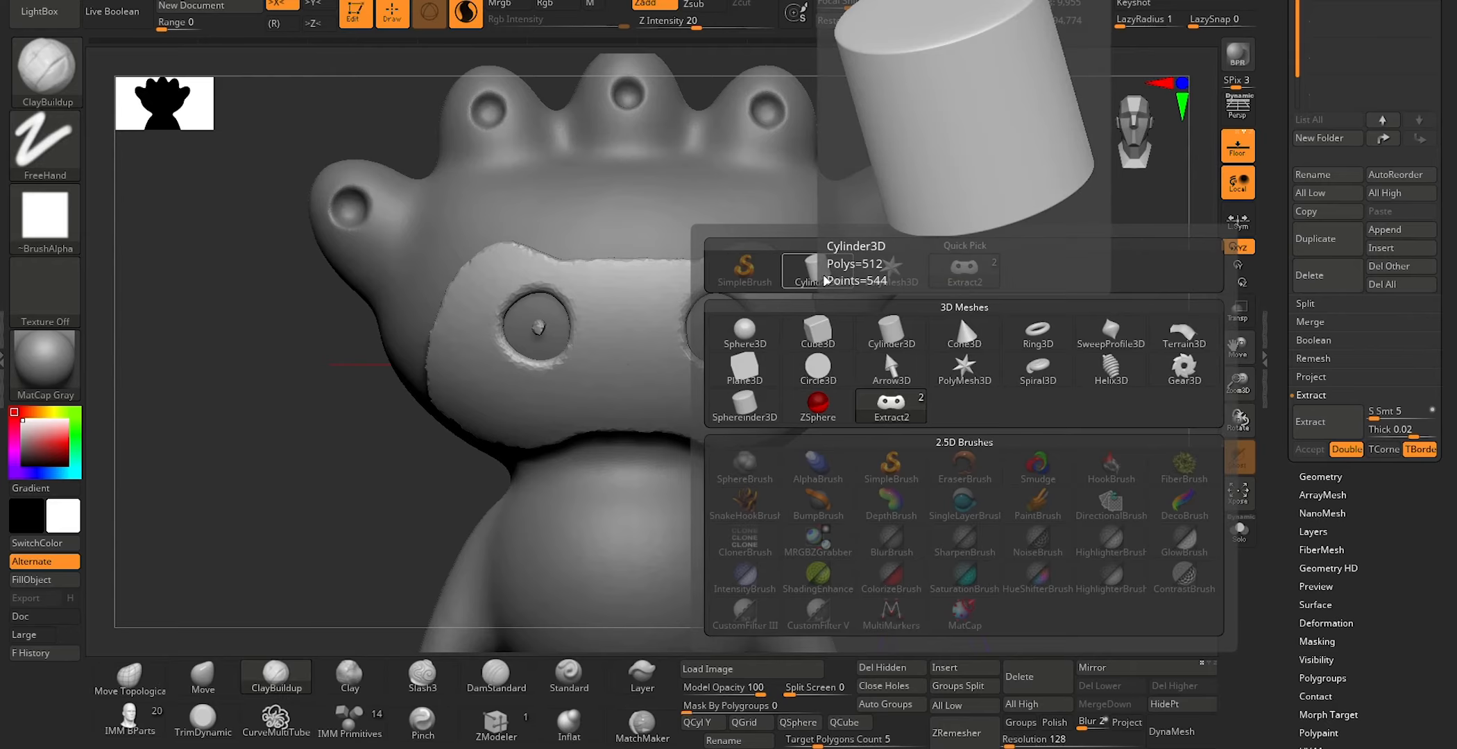
pyautogui.click(820, 274)
pyautogui.press('w')
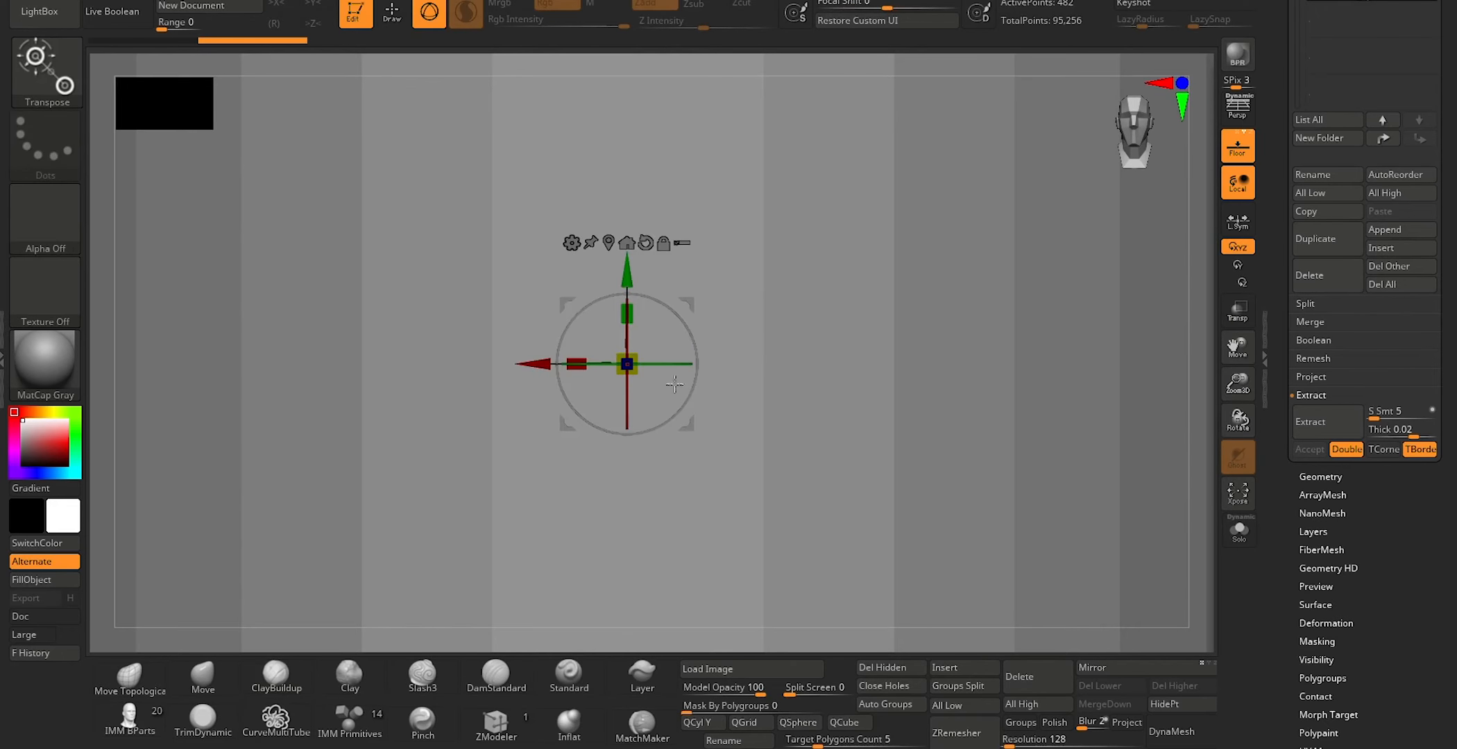
pyautogui.moveTo(620, 354); pyautogui.dragTo(805, 320)
pyautogui.moveTo(649, 349); pyautogui.dragTo(1179, 226)
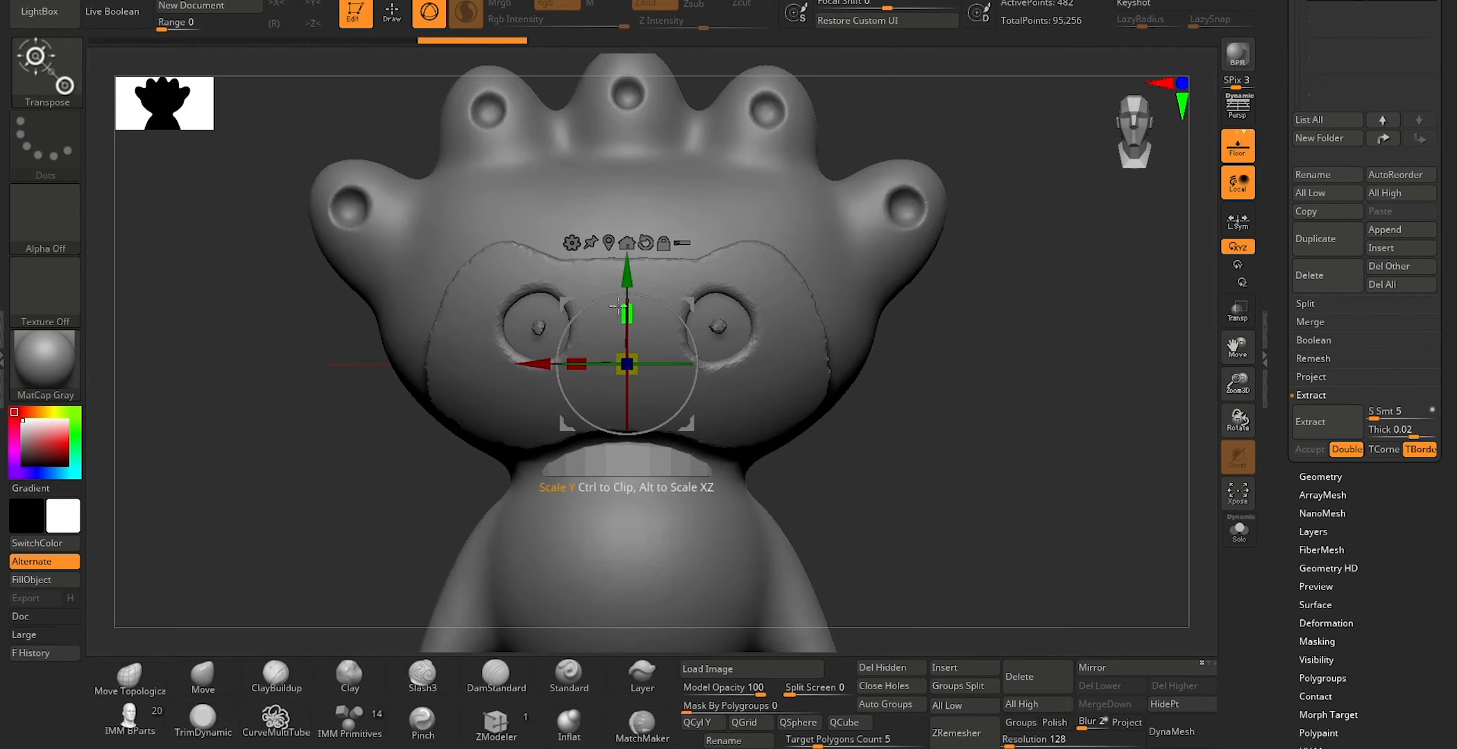
# Step: Resize the mouth cylinder and position it at the middle of the face plate's lower edge
pyautogui.moveTo(626, 274); pyautogui.dragTo(627, 288)
pyautogui.moveTo(591, 375); pyautogui.dragTo(562, 377)
pyautogui.moveTo(614, 293); pyautogui.dragTo(614, 332)
pyautogui.keyDown('shift'); pyautogui.moveTo(395, 524); pyautogui.dragTo(708, 264); pyautogui.keyUp('shift')
pyautogui.keyDown('shift'); pyautogui.moveTo(285, 537); pyautogui.dragTo(384, 522); pyautogui.keyUp('shift')
pyautogui.keyDown('shift'); pyautogui.moveTo(914, 336); pyautogui.dragTo(695, 439); pyautogui.keyUp('shift')
pyautogui.press('q')
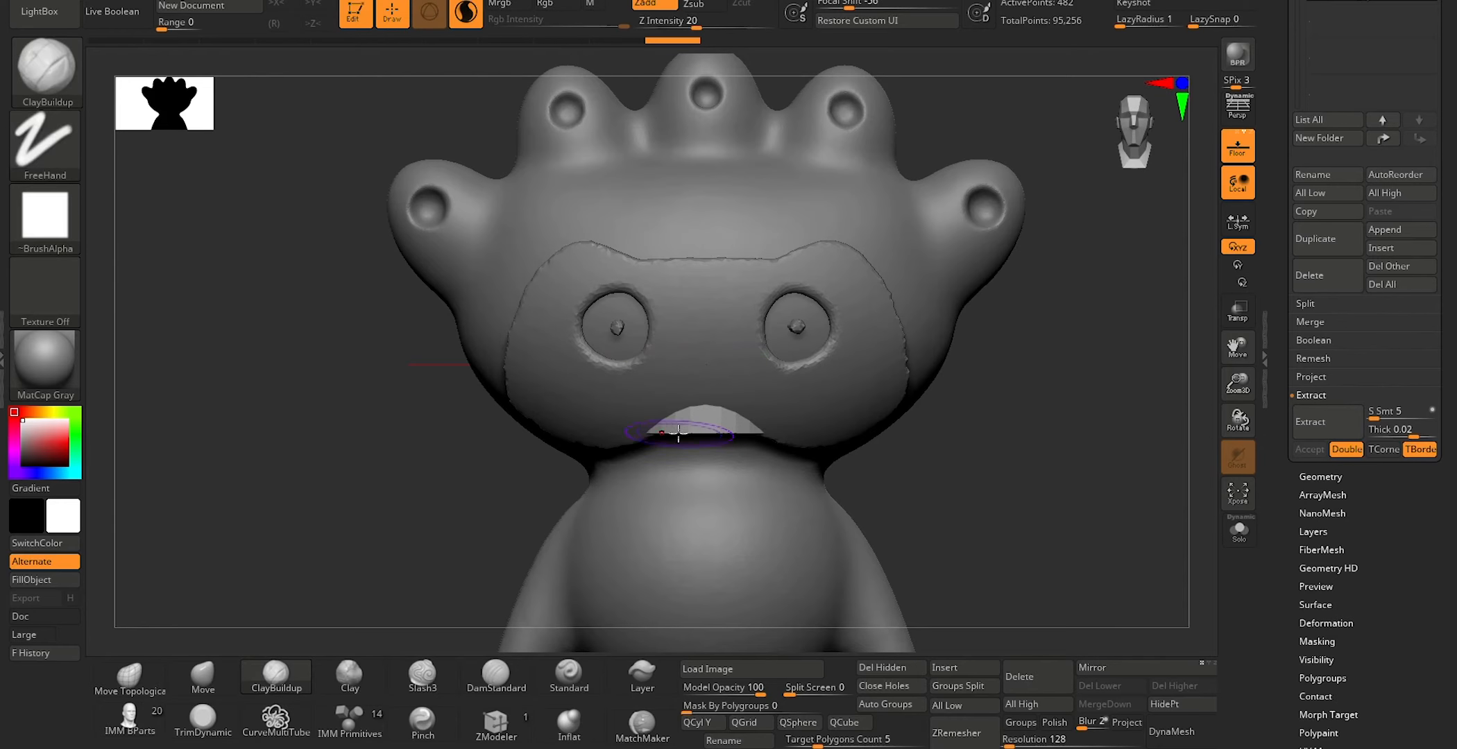
# Step: Smooth the mouth piece into a rounded shape under the face plate
pyautogui.press('shift')
pyautogui.press('shift')
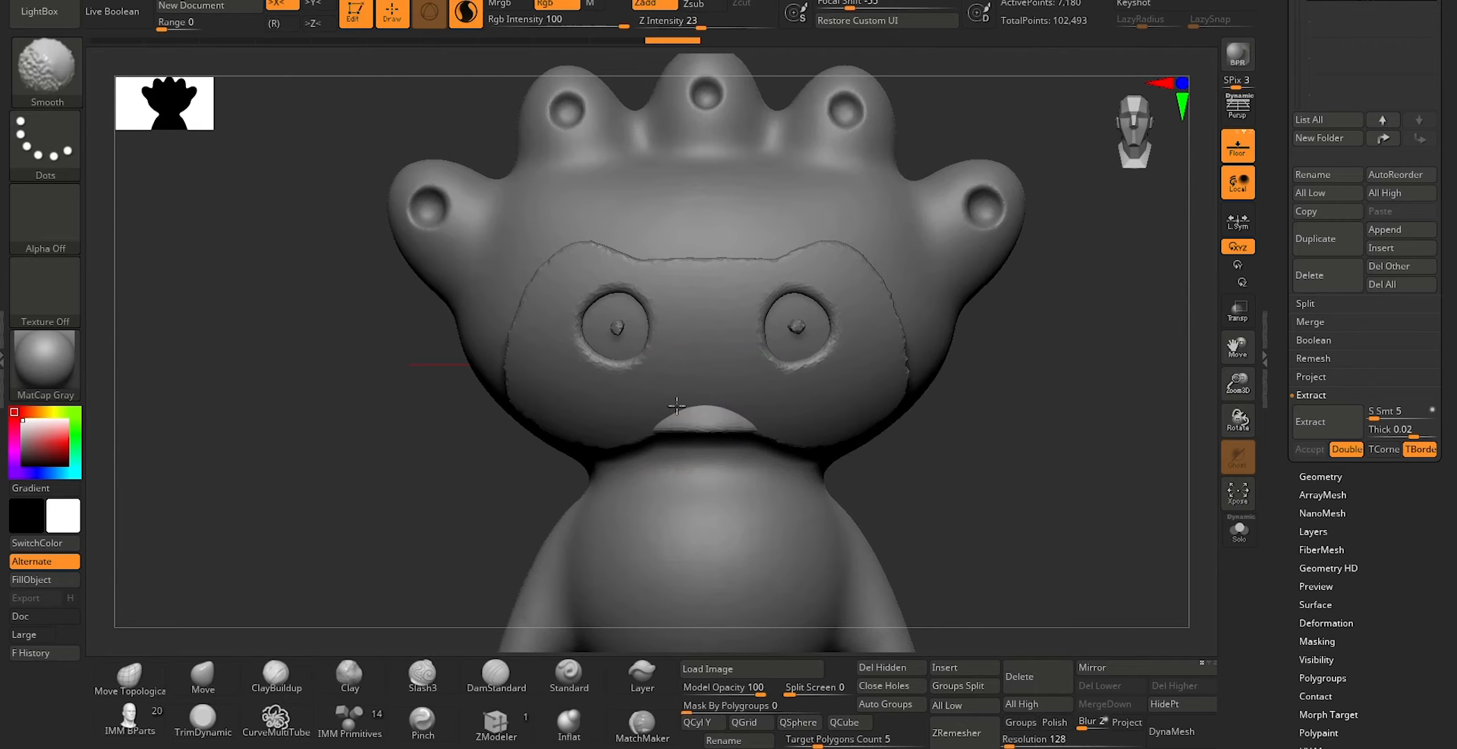
pyautogui.keyDown('shift'); pyautogui.moveTo(694, 443); pyautogui.dragTo(731, 436); pyautogui.keyUp('shift')
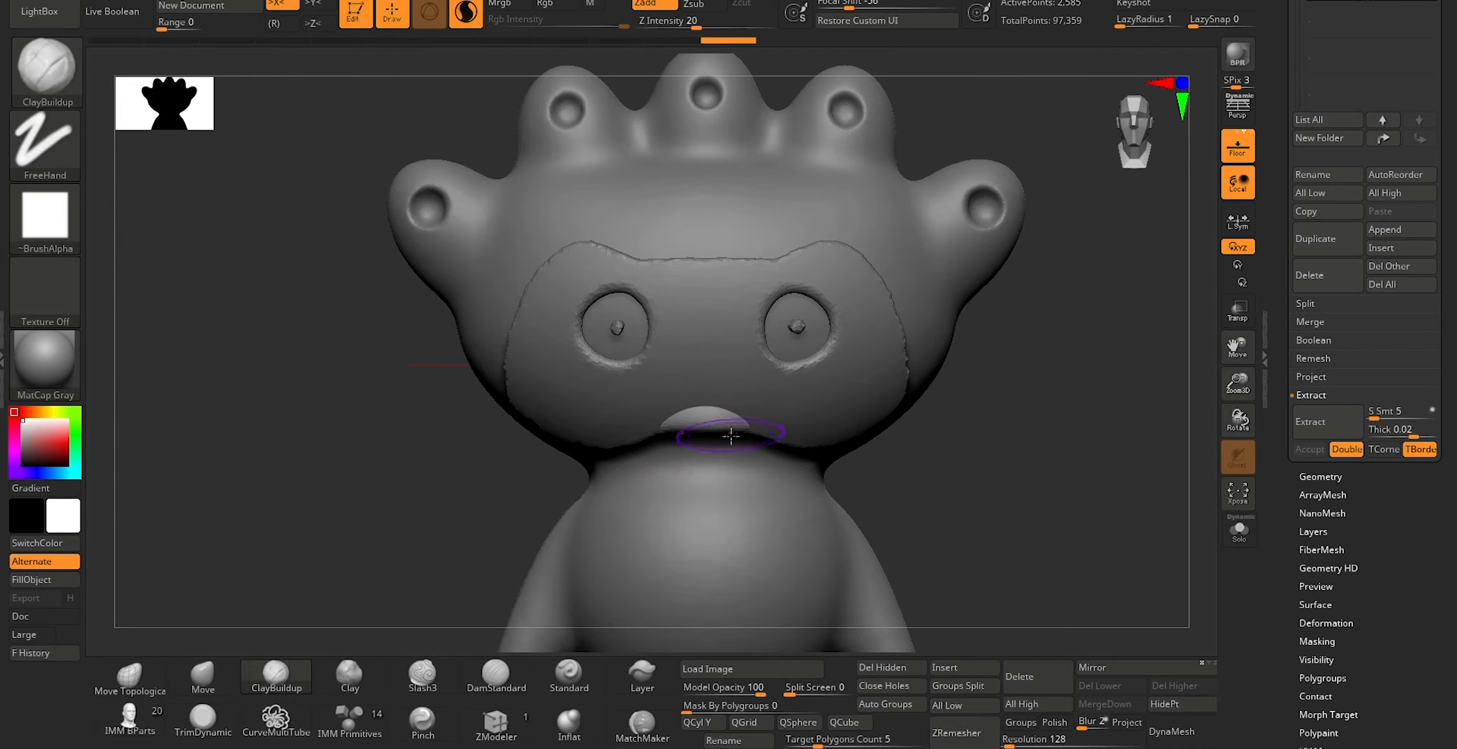
# Step: Carve thin vertical tooth grooves into the mouth piece with DamStandard at a reduced draw size
pyautogui.keyDown('alt'); pyautogui.moveTo(1049, 450); pyautogui.dragTo(1122, 423); pyautogui.keyUp('alt')
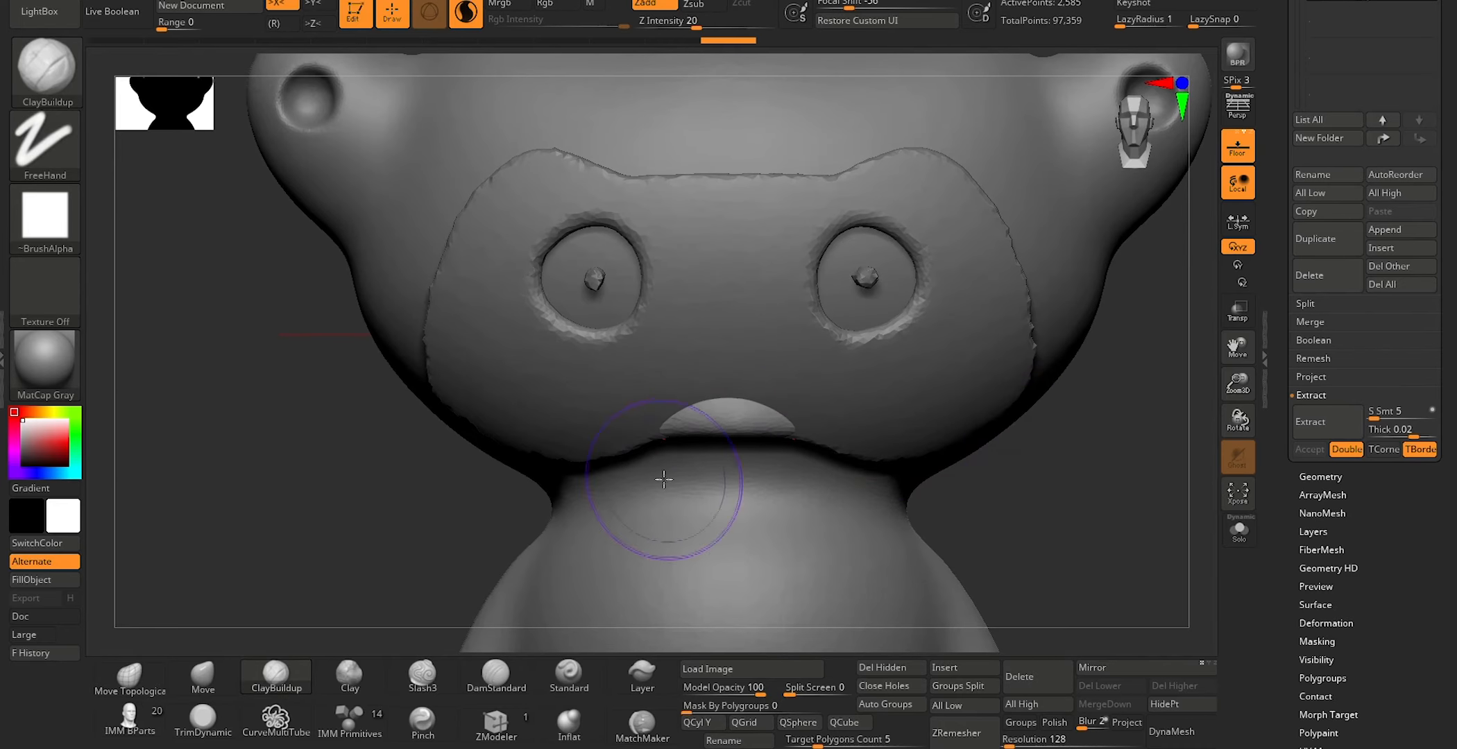
pyautogui.click(506, 680)
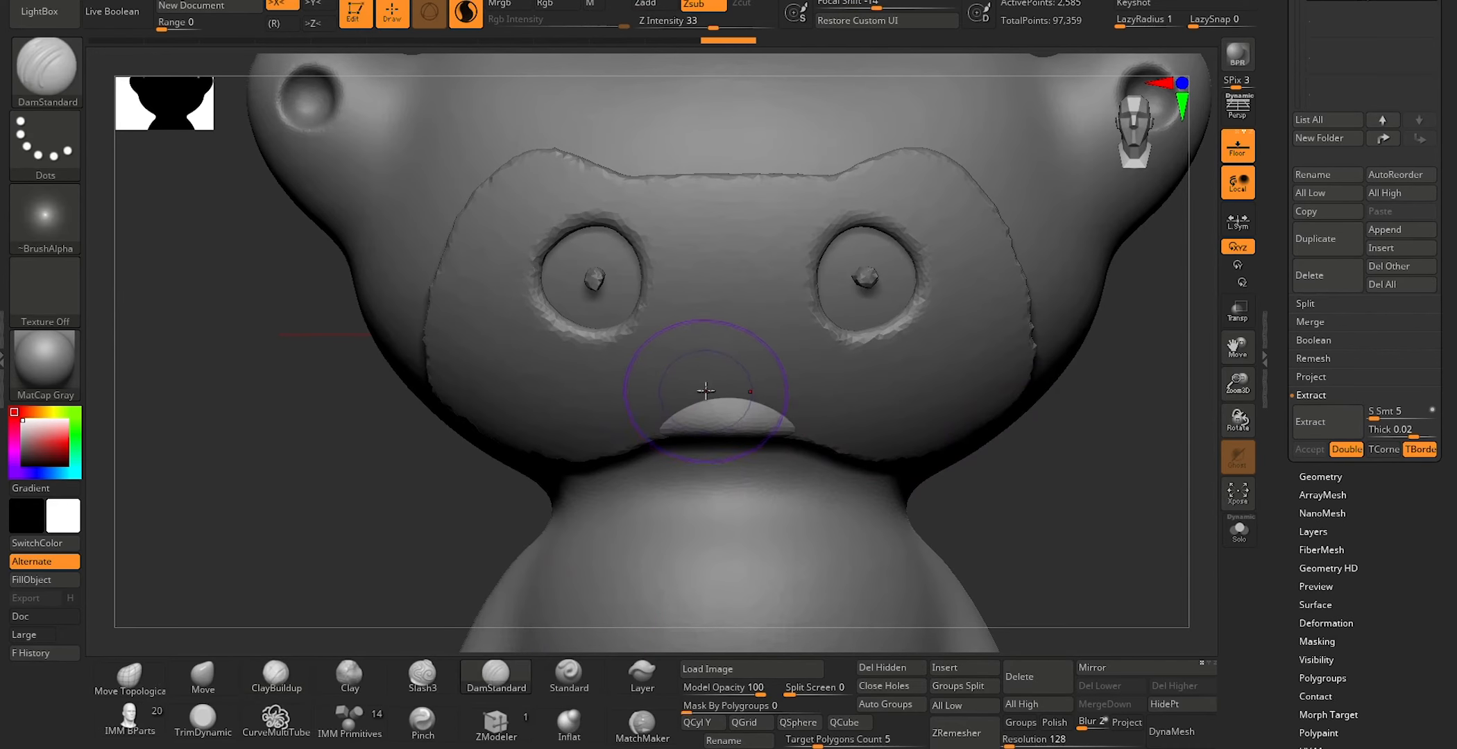
pyautogui.press('s')
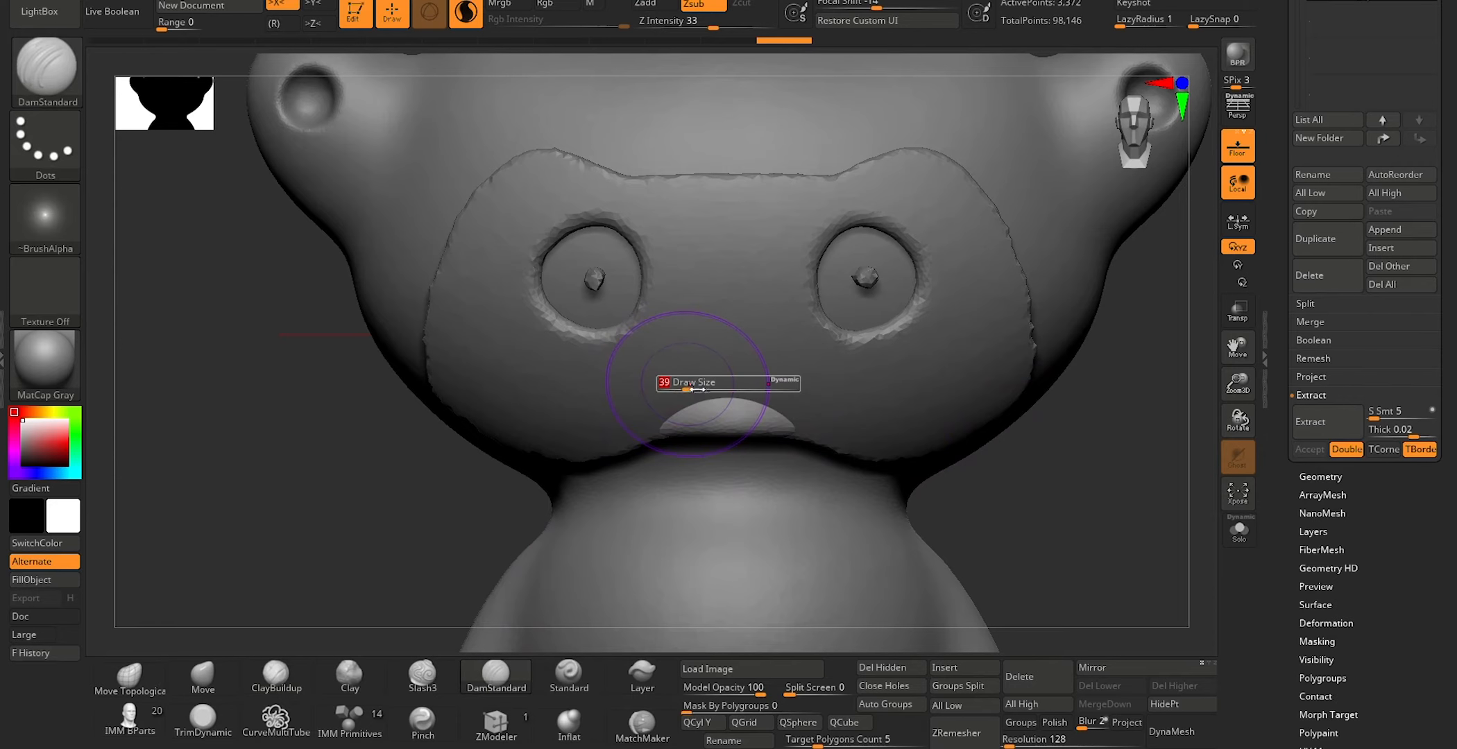
pyautogui.moveTo(688, 384); pyautogui.dragTo(678, 384)
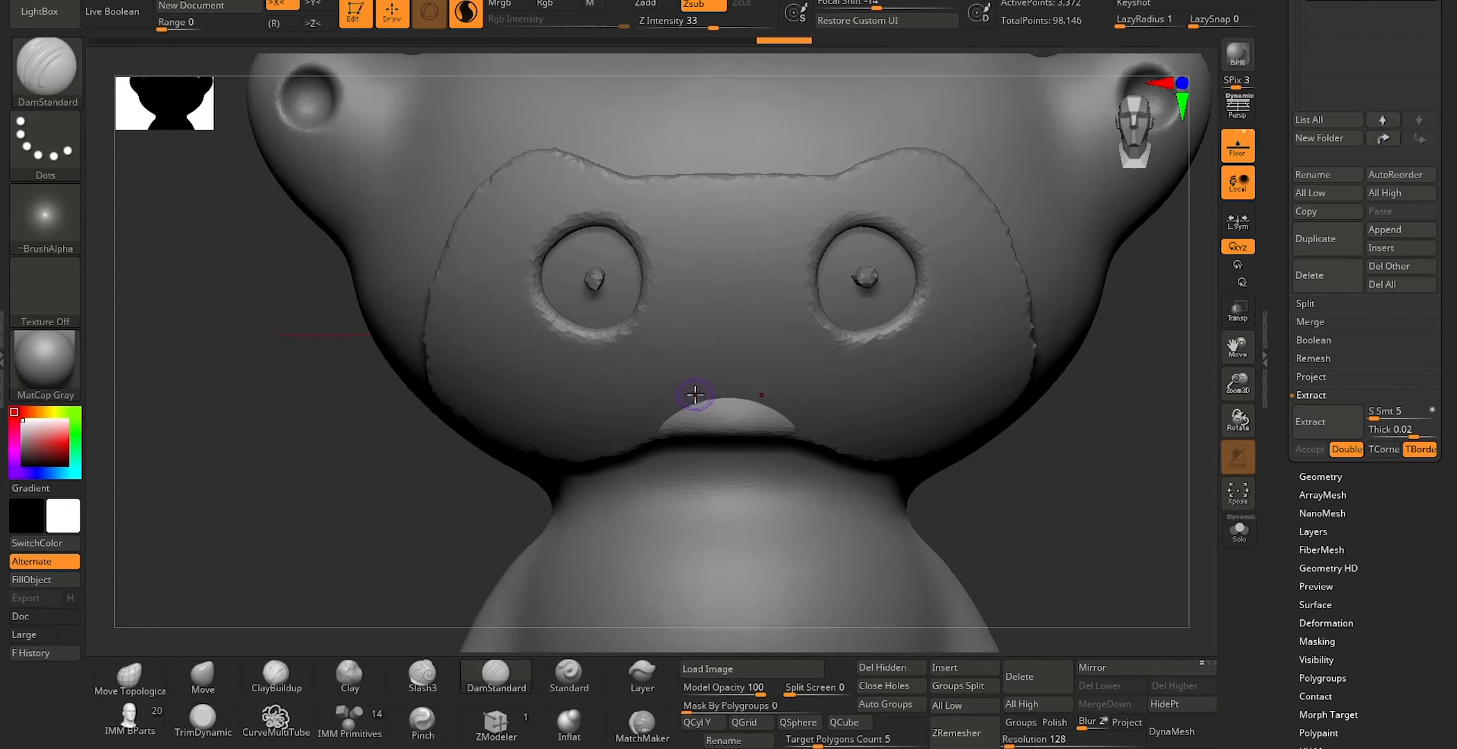
pyautogui.moveTo(704, 474); pyautogui.dragTo(704, 487)
# Step: Insert another Cylinder3D as a subtool and scale it down to a long thin rod beside the head
pyautogui.keyDown('ctrl'); pyautogui.moveTo(1048, 504); pyautogui.dragTo(1038, 325, button='right'); pyautogui.keyUp('ctrl')
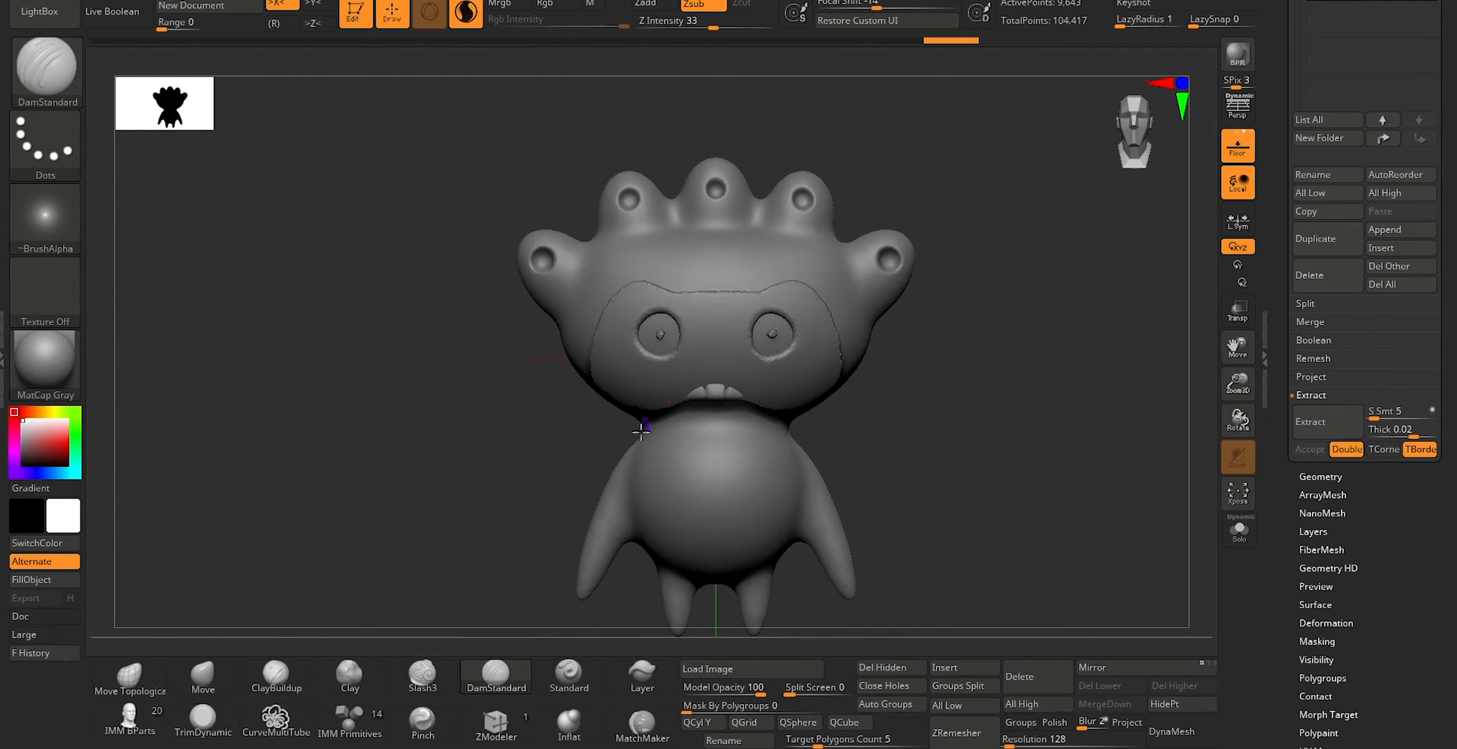
pyautogui.click(945, 669)
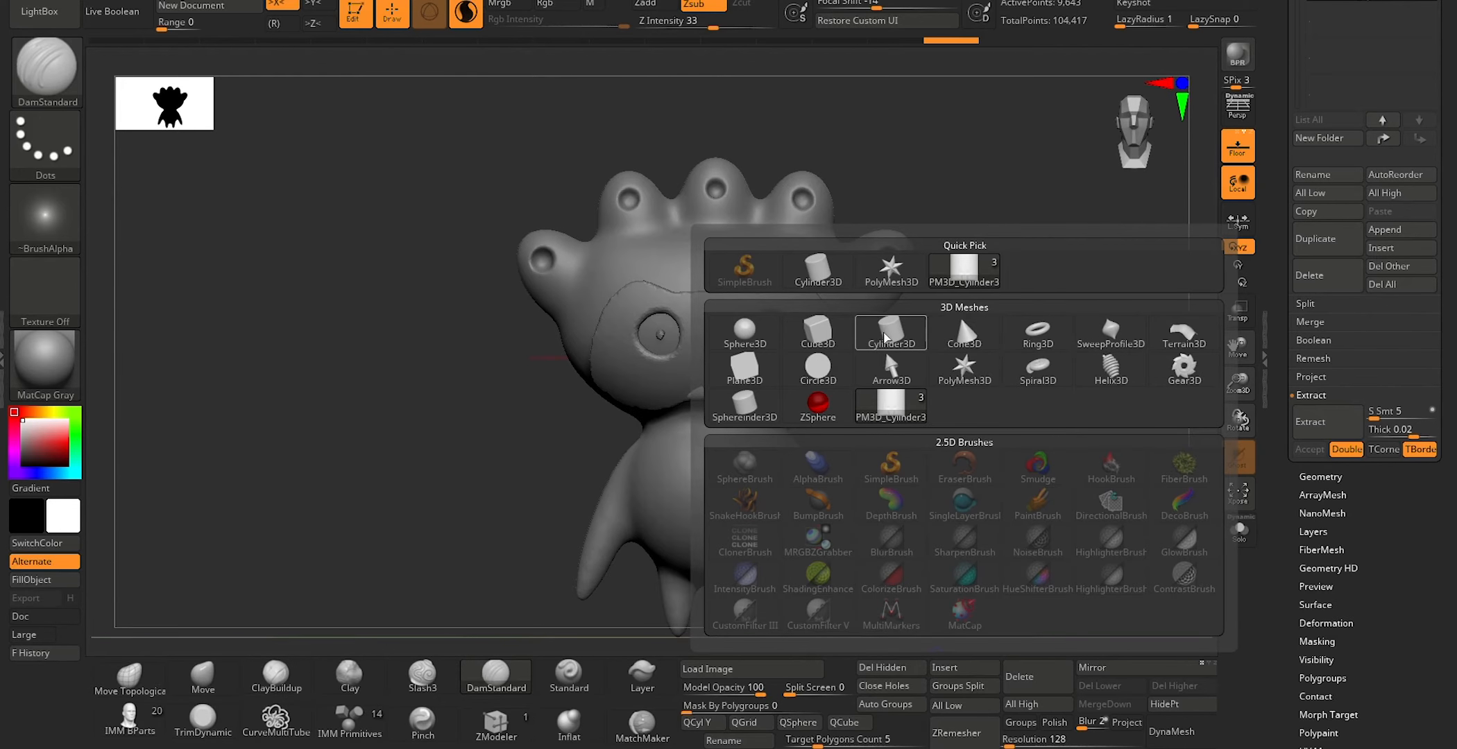
pyautogui.moveTo(889, 336)
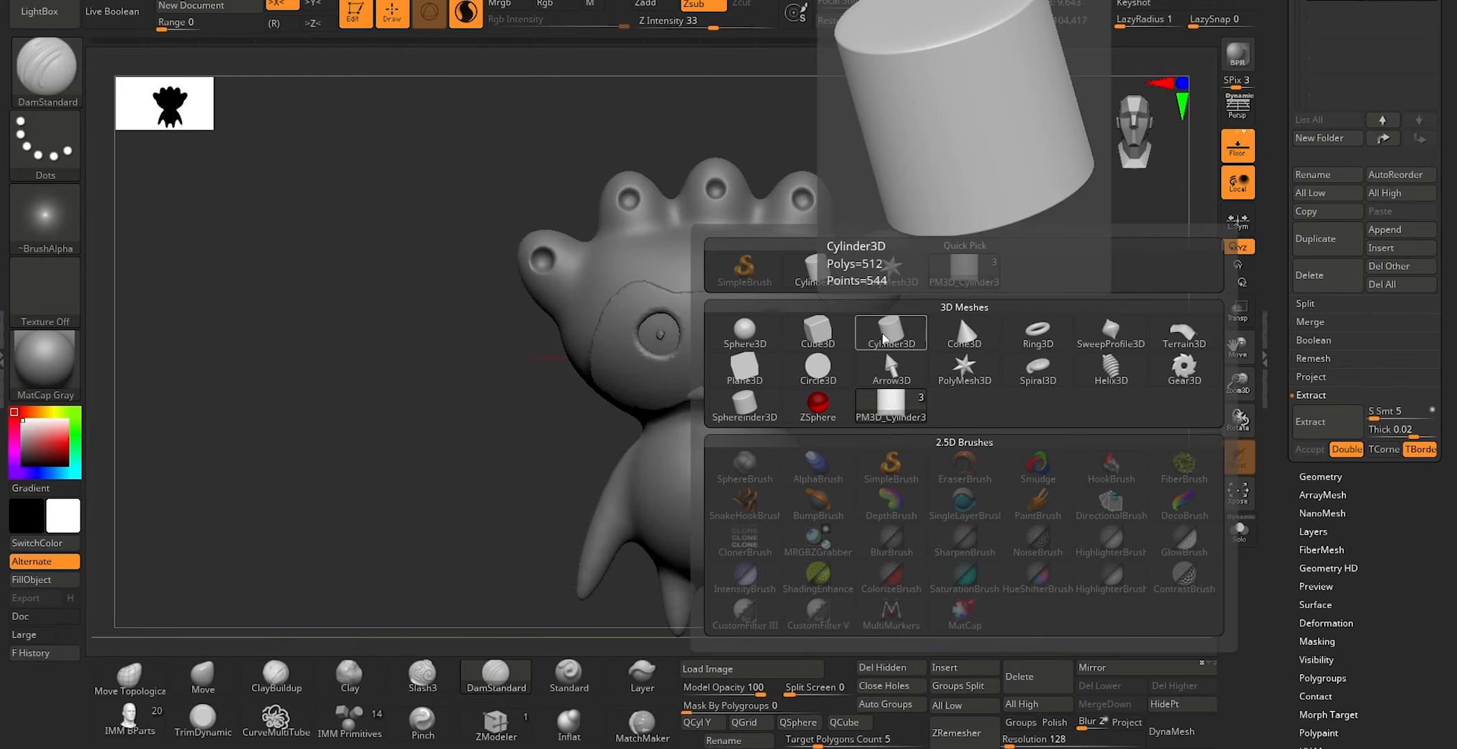
pyautogui.click(891, 337)
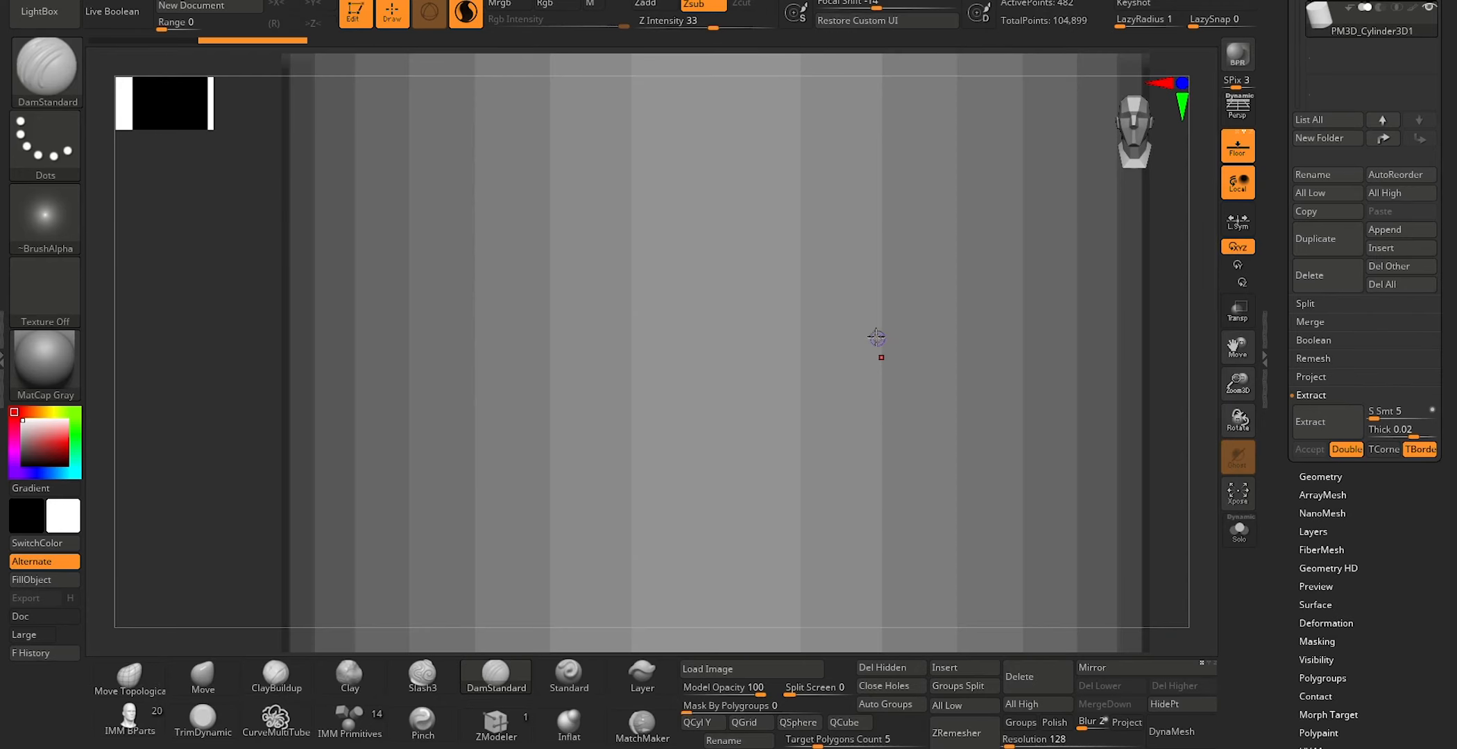
pyautogui.press('w')
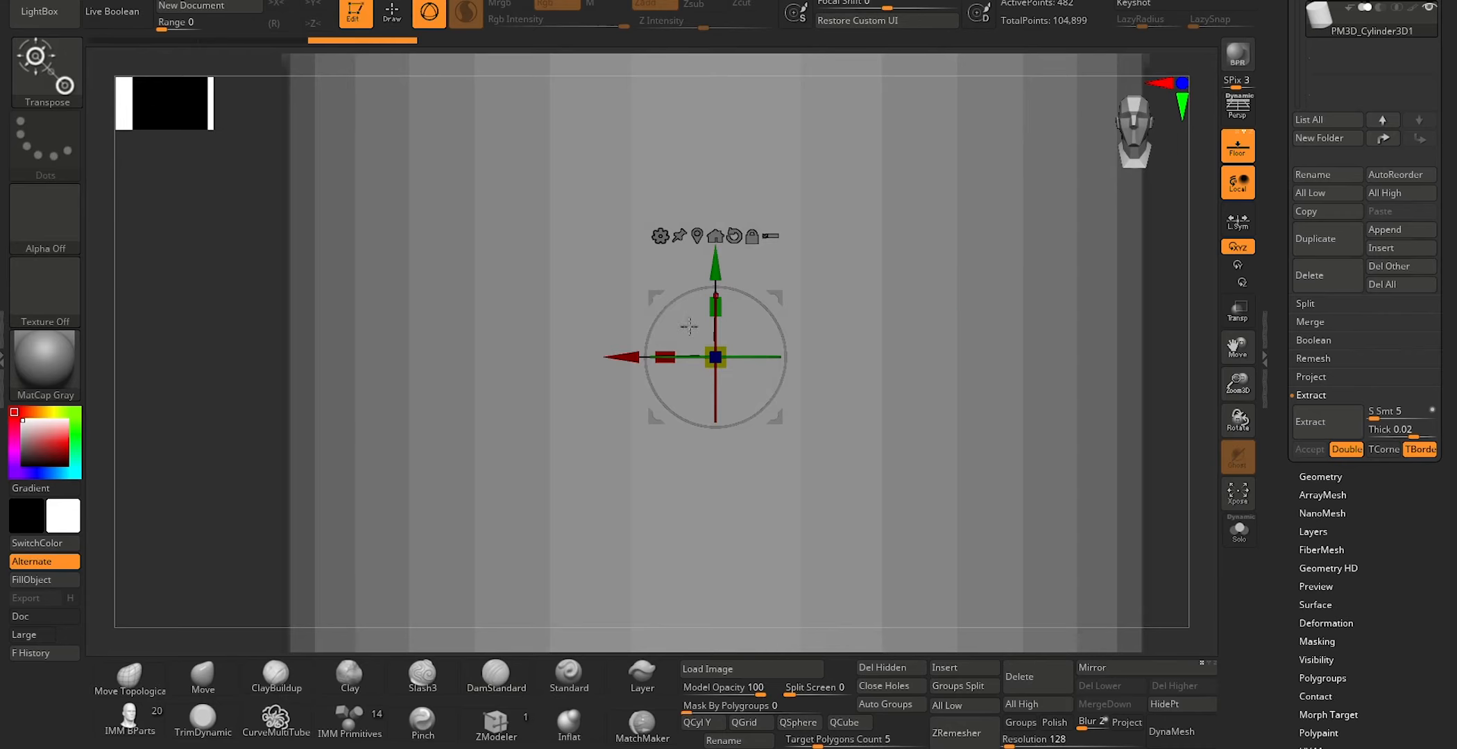
pyautogui.hotkey('ctrl', 'z')
pyautogui.moveTo(710, 351)
pyautogui.mouseDown()
pyautogui.moveTo(772, 356)
pyautogui.moveTo(224, 356)
pyautogui.moveTo(460, 342)
pyautogui.moveTo(435, 345)
pyautogui.mouseUp()
pyautogui.moveTo(334, 291); pyautogui.dragTo(418, 301)
# Step: Tilt the rod about 45 degrees and place it just above the outermost protrusion on the character's right
pyautogui.moveTo(267, 351); pyautogui.dragTo(423, 201)
pyautogui.moveTo(401, 142); pyautogui.dragTo(434, 176)
pyautogui.moveTo(533, 208); pyautogui.dragTo(599, 149)
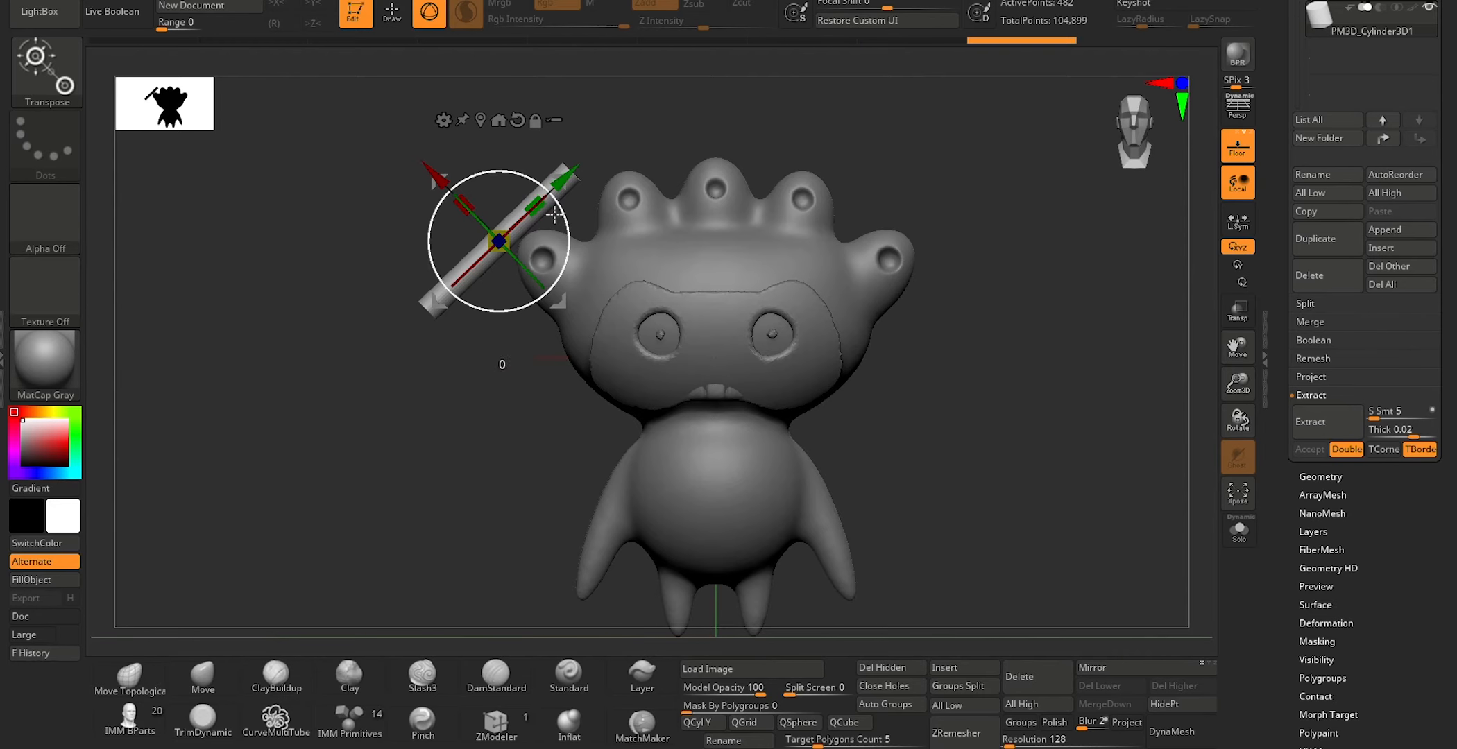
pyautogui.moveTo(556, 208); pyautogui.dragTo(639, 120)
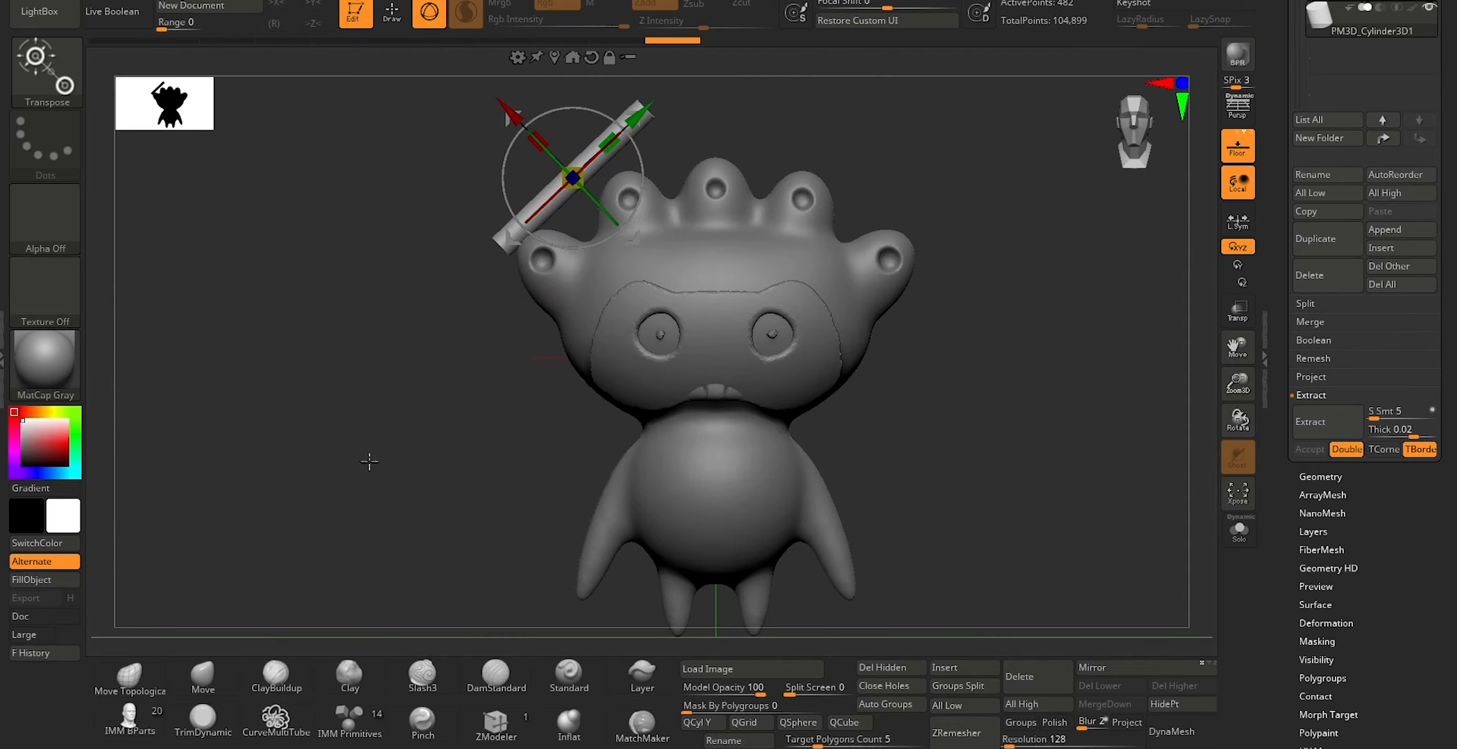
# Step: Bend the rod's lower end down into the character's right outermost head protrusion with the Move brush
pyautogui.press('q')
pyautogui.click(203, 674)
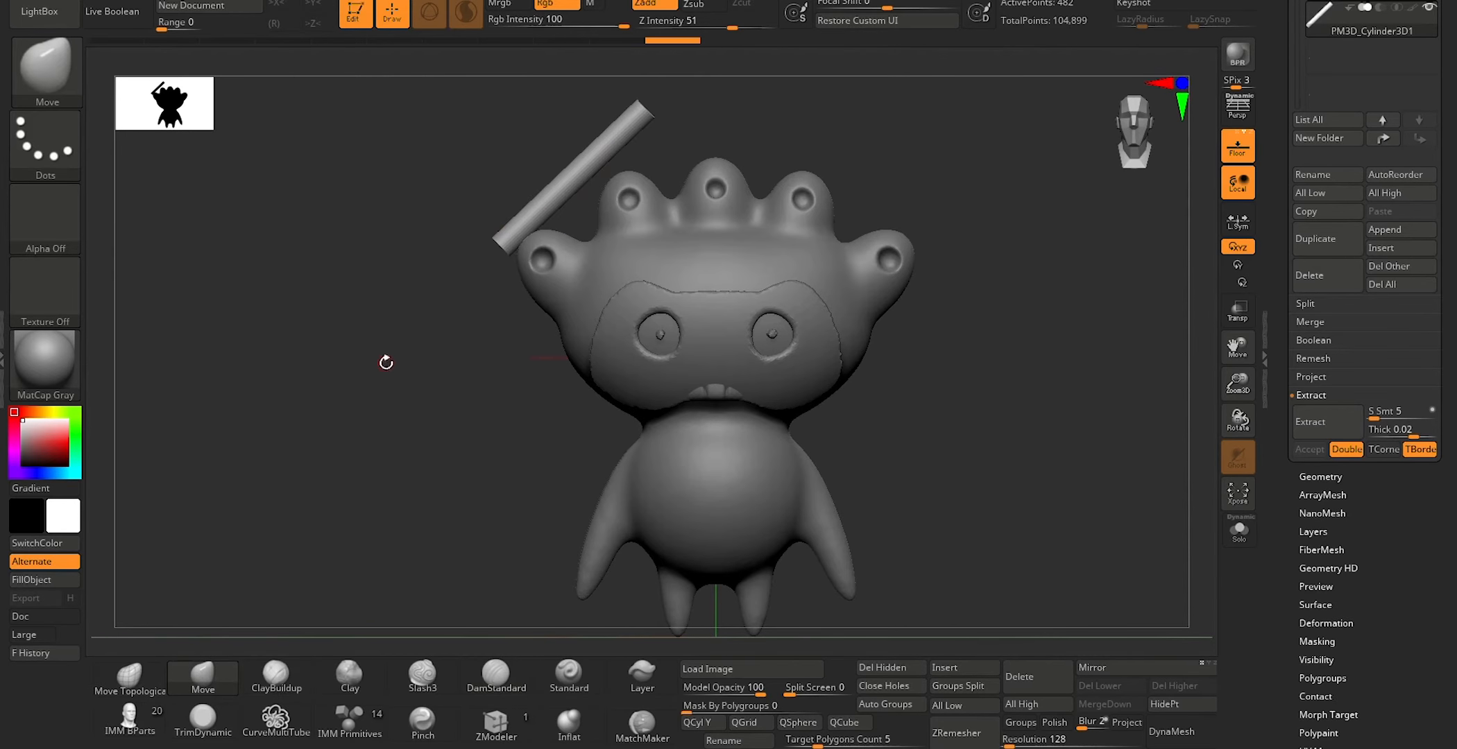
pyautogui.press('s')
pyautogui.moveTo(508, 231); pyautogui.dragTo(532, 275)
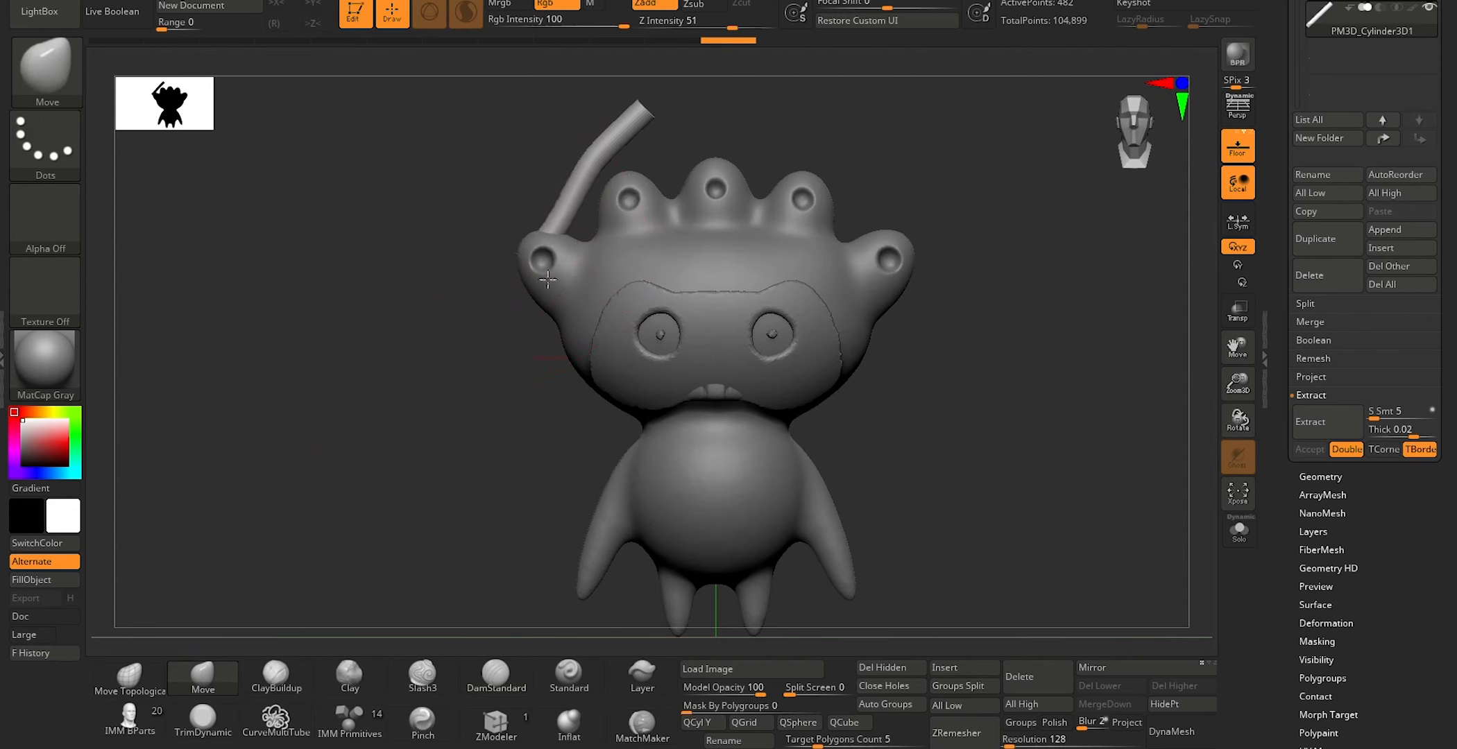
# Step: Bend the rod's free upper end over with the Move brush so it arches down to the middle head protrusion
pyautogui.moveTo(647, 116)
pyautogui.mouseDown()
pyautogui.moveTo(708, 110)
pyautogui.moveTo(774, 136)
pyautogui.moveTo(882, 114)
pyautogui.moveTo(862, 123)
pyautogui.mouseUp()
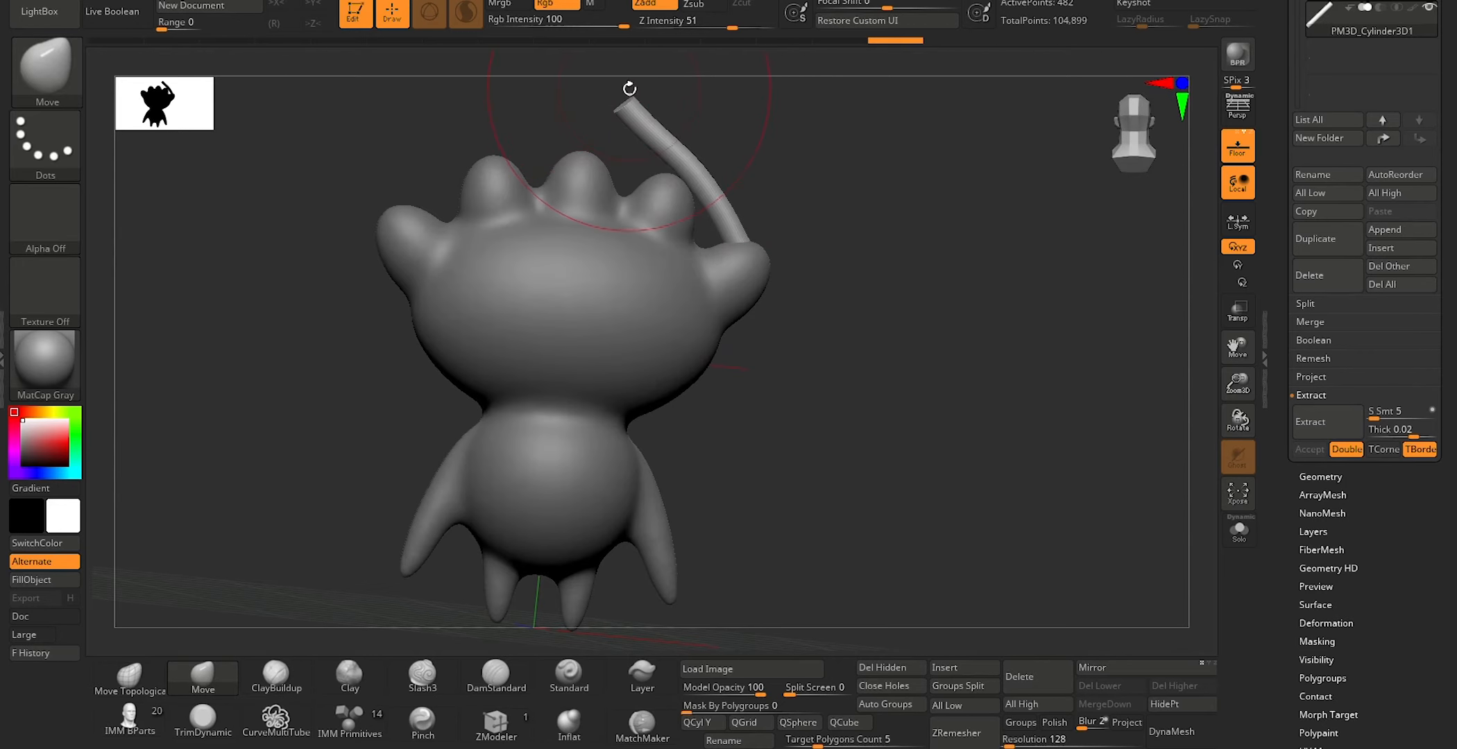
pyautogui.moveTo(620, 106); pyautogui.dragTo(598, 135)
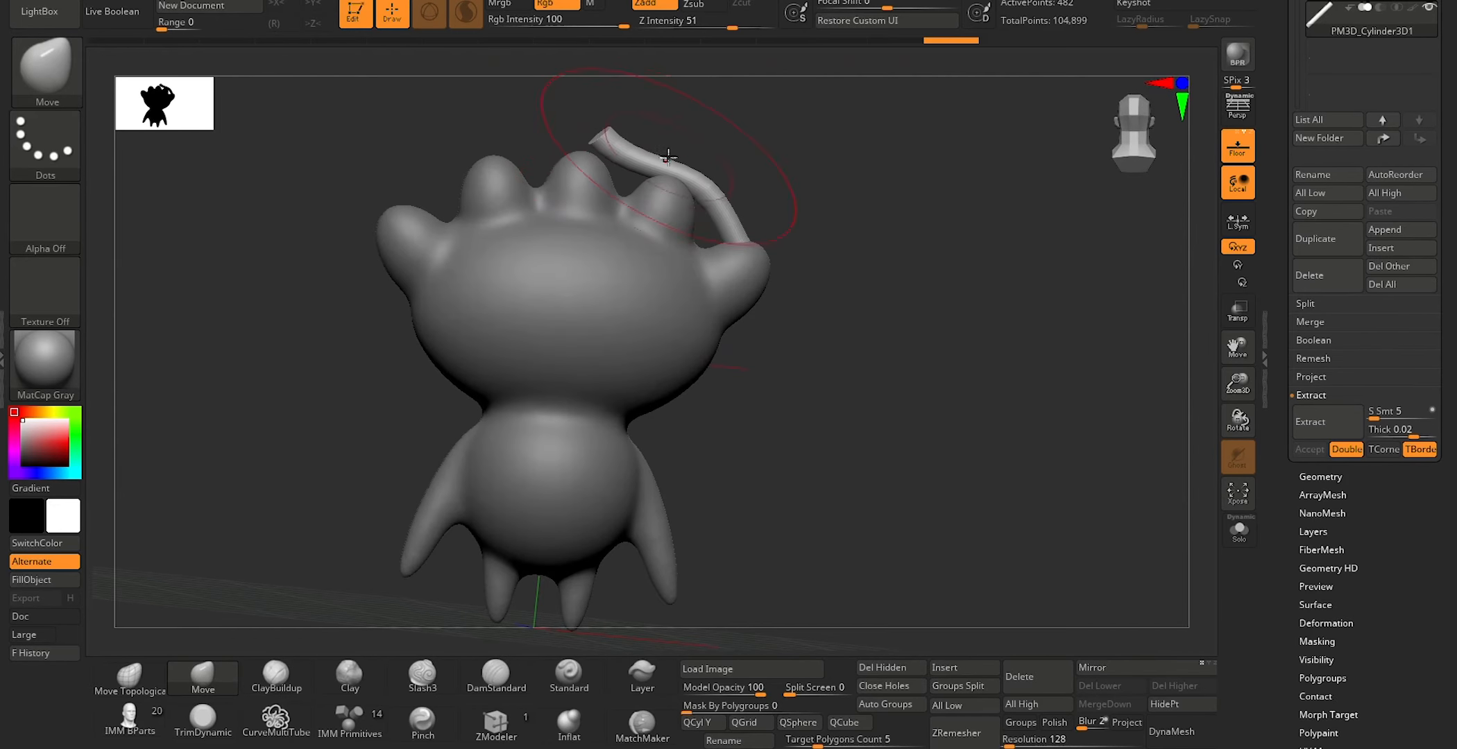
pyautogui.moveTo(689, 167); pyautogui.dragTo(704, 114)
pyautogui.moveTo(598, 108)
pyautogui.mouseDown()
pyautogui.moveTo(573, 148)
pyautogui.moveTo(482, 156)
pyautogui.moveTo(455, 98)
pyautogui.moveTo(432, 88)
pyautogui.moveTo(460, 88)
pyautogui.mouseUp()
pyautogui.moveTo(894, 161); pyautogui.dragTo(943, 153)
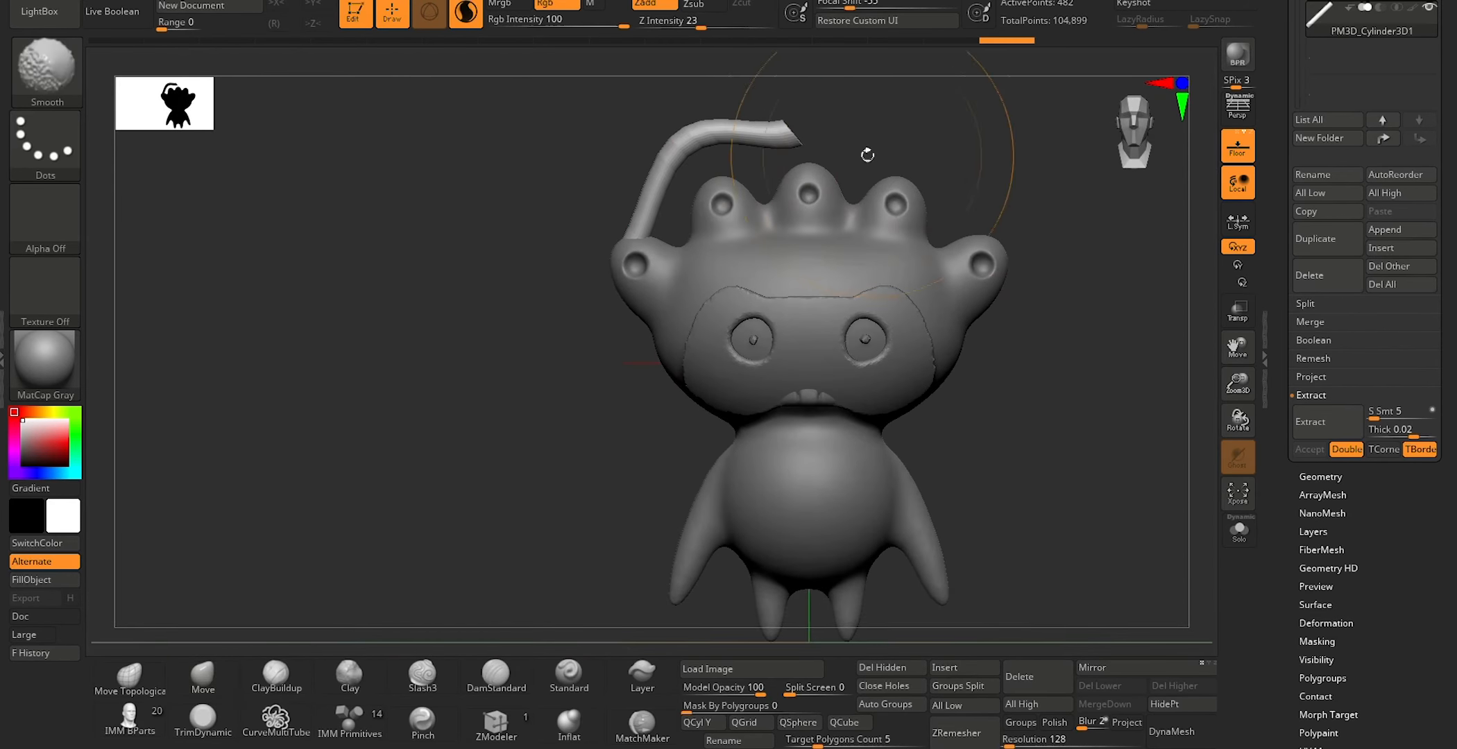
pyautogui.moveTo(798, 141); pyautogui.dragTo(821, 208)
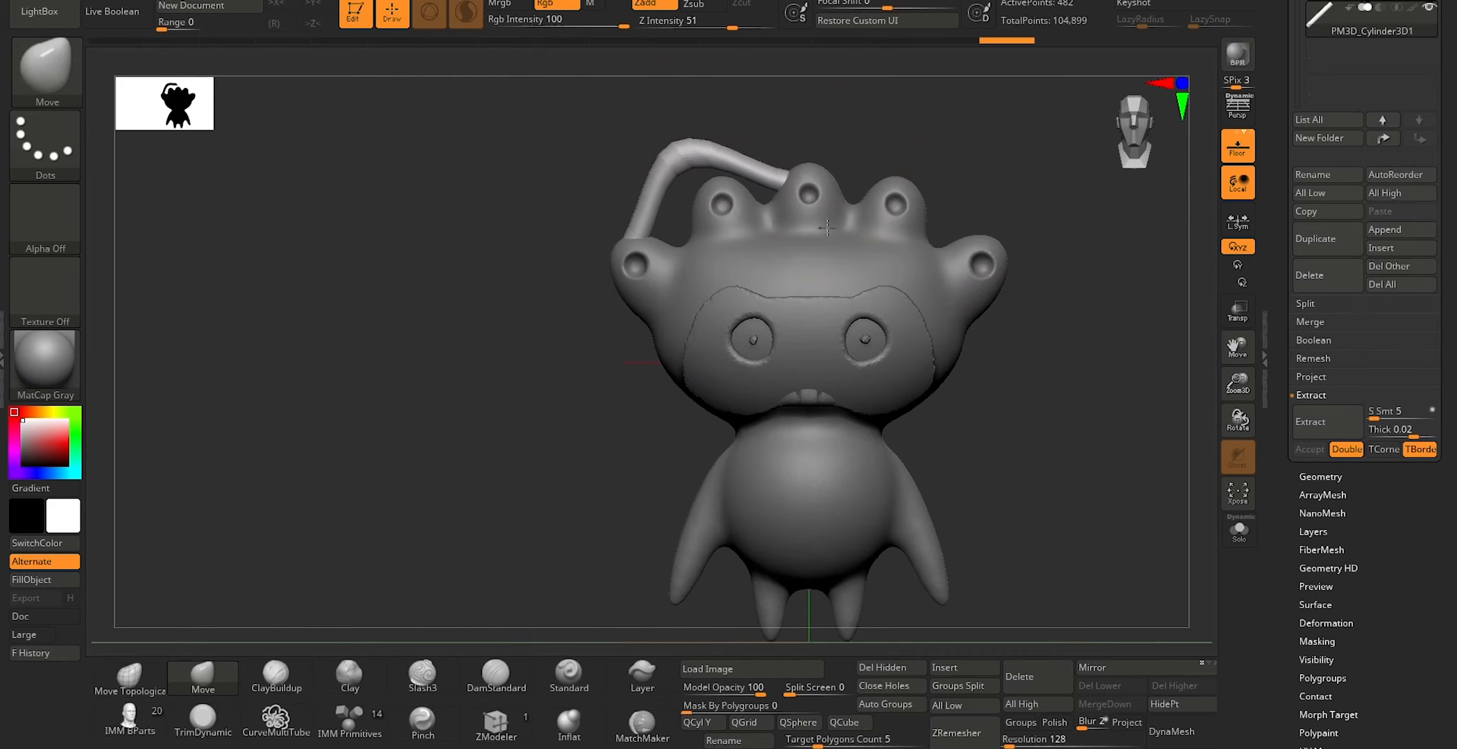
pyautogui.moveTo(688, 147); pyautogui.dragTo(728, 82)
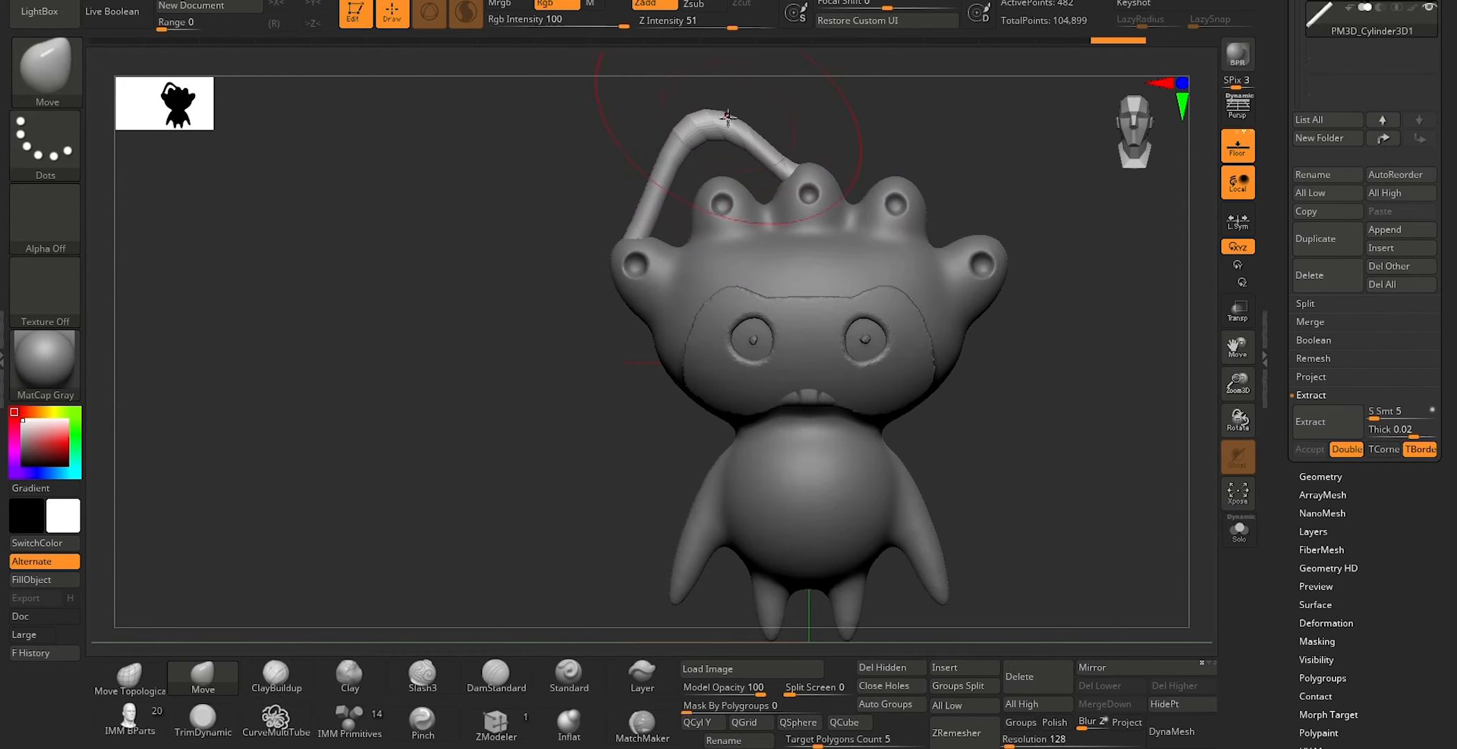
# Step: Fit the arched rod's lower end into the hollow of the character's right outermost protrusion, adjusting its curve with the Move brush
pyautogui.moveTo(718, 125); pyautogui.dragTo(646, 208)
pyautogui.moveTo(489, 326); pyautogui.dragTo(641, 339)
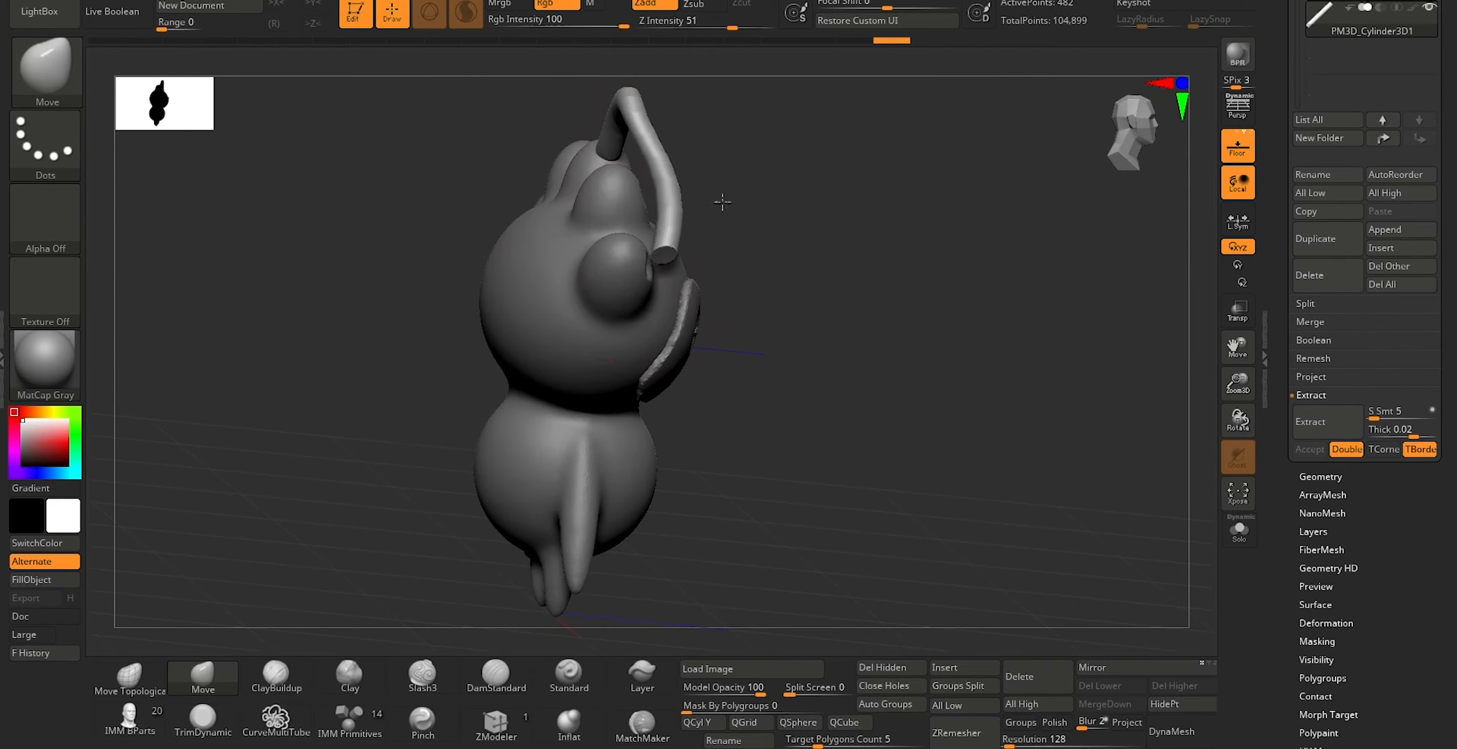
pyautogui.moveTo(829, 264); pyautogui.dragTo(674, 255)
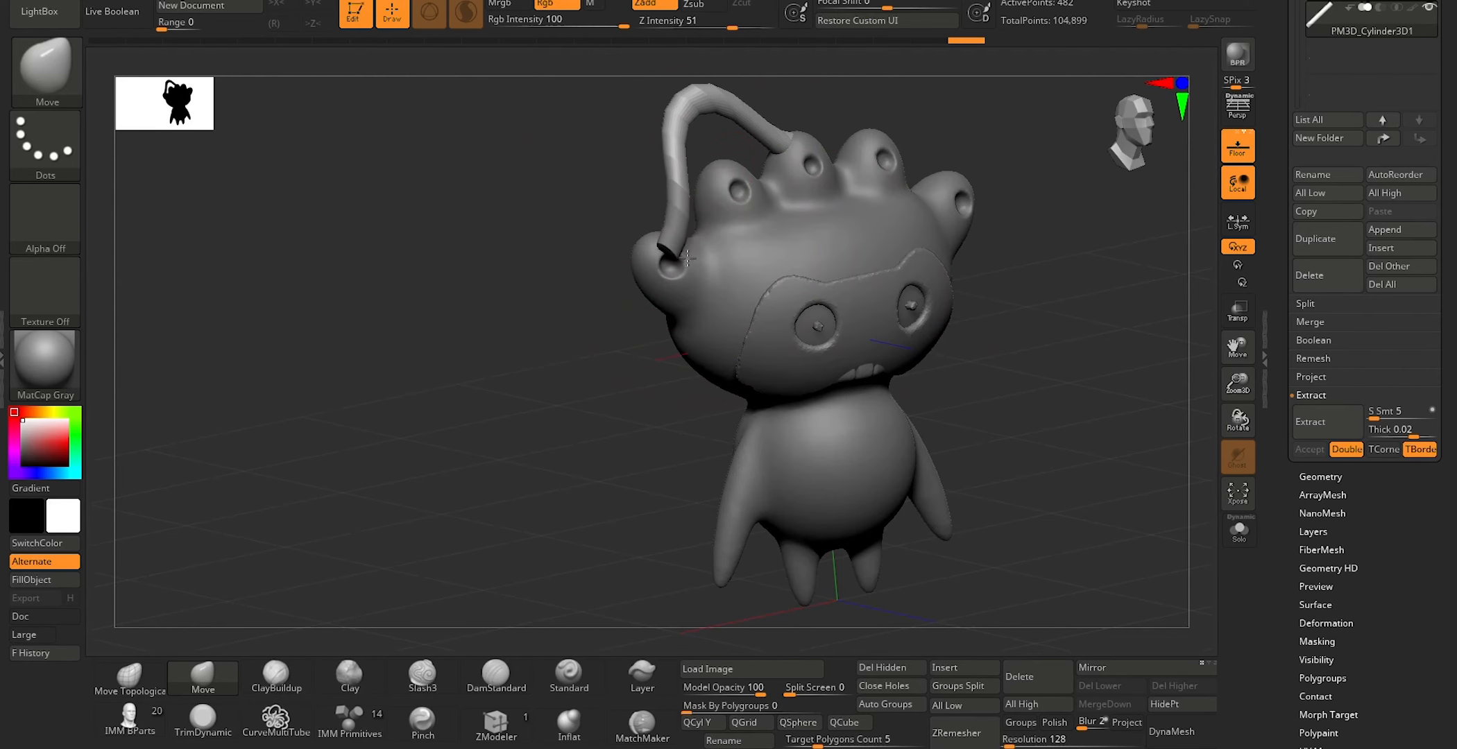
pyautogui.moveTo(594, 344)
pyautogui.mouseDown()
pyautogui.moveTo(618, 373)
pyautogui.moveTo(674, 245)
pyautogui.moveTo(627, 281)
pyautogui.mouseUp()
pyautogui.moveTo(880, 278); pyautogui.dragTo(683, 262)
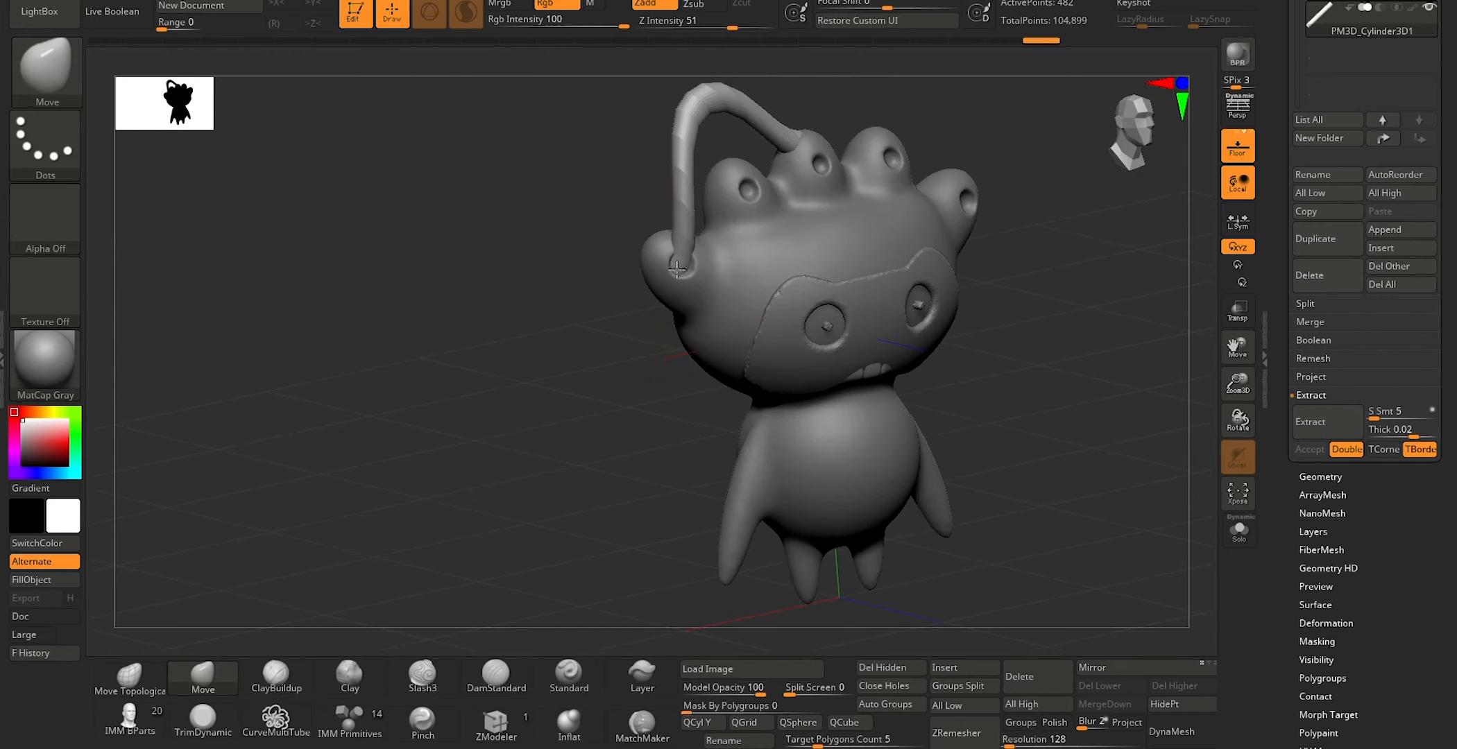
pyautogui.moveTo(504, 373); pyautogui.dragTo(585, 338)
pyautogui.moveTo(689, 224); pyautogui.dragTo(721, 226)
pyautogui.moveTo(699, 280); pyautogui.dragTo(678, 271)
pyautogui.moveTo(719, 205); pyautogui.dragTo(729, 205)
pyautogui.moveTo(693, 270); pyautogui.dragTo(660, 277)
pyautogui.moveTo(931, 230); pyautogui.dragTo(852, 254)
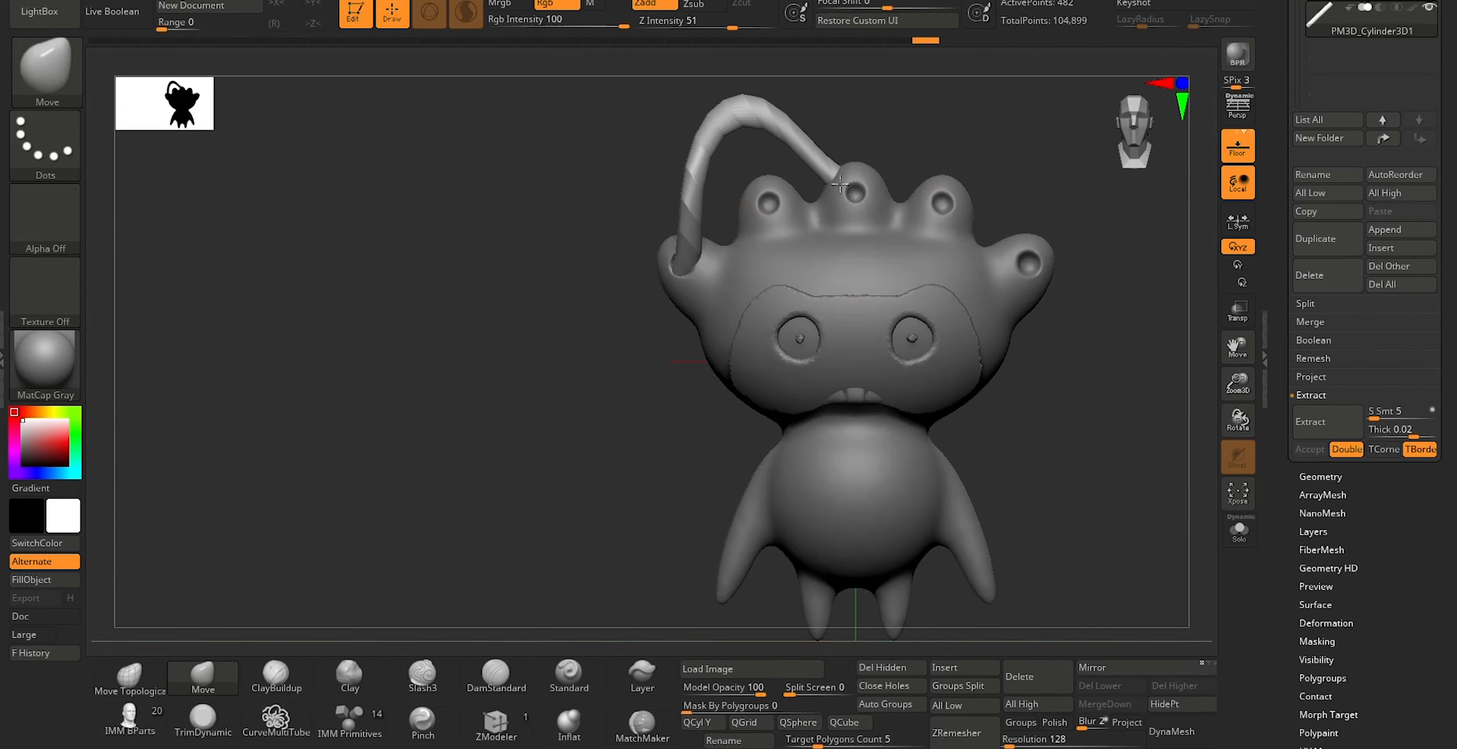
# Step: Pull the rod's other end into the hollow of the middle head protrusion, adjusting it in depth with the Move brush
pyautogui.moveTo(927, 147); pyautogui.dragTo(779, 184)
pyautogui.moveTo(628, 262); pyautogui.dragTo(696, 218)
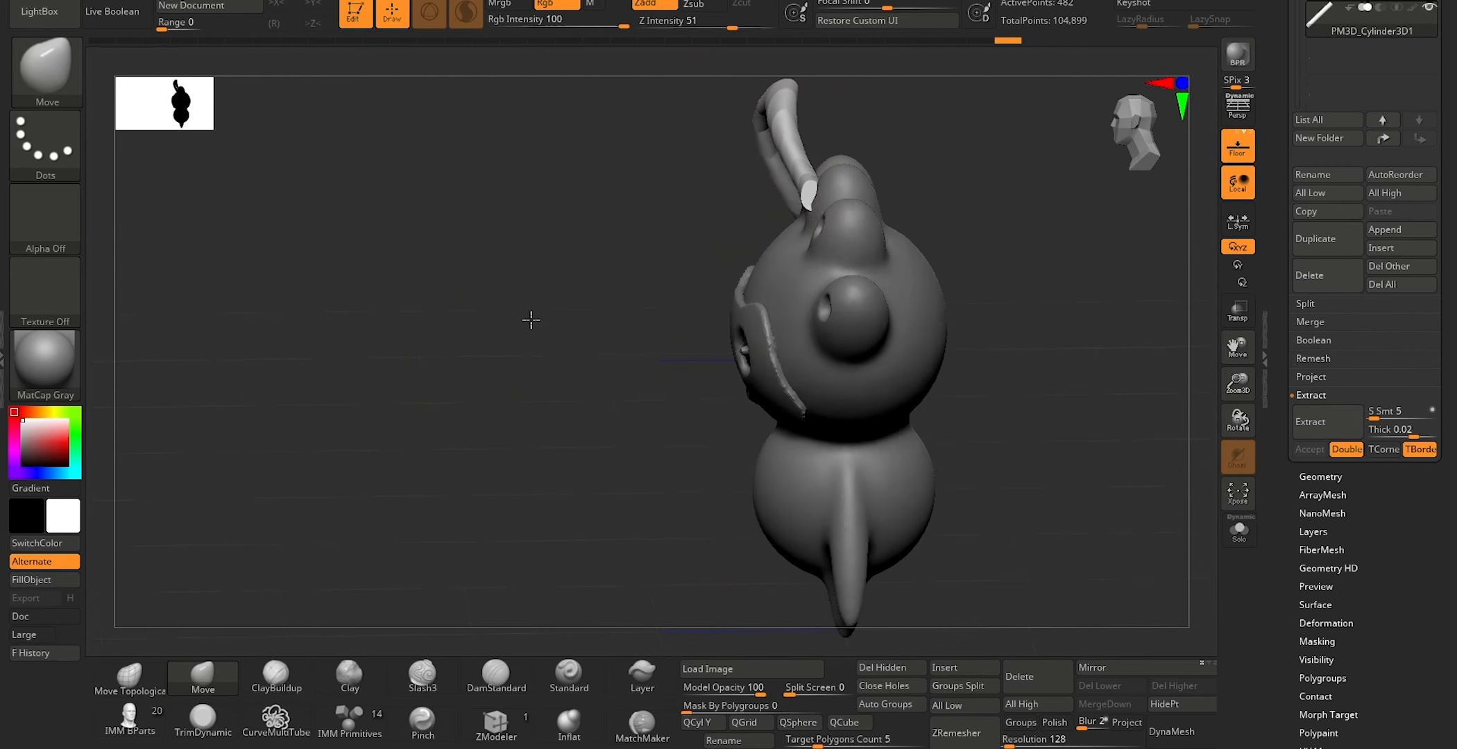
pyautogui.moveTo(530, 319); pyautogui.dragTo(662, 274)
pyautogui.moveTo(902, 204); pyautogui.dragTo(891, 189)
pyautogui.moveTo(1010, 132)
pyautogui.mouseDown()
pyautogui.moveTo(968, 164)
pyautogui.moveTo(891, 184)
pyautogui.moveTo(919, 203)
pyautogui.mouseUp()
pyautogui.moveTo(989, 139); pyautogui.dragTo(1084, 137)
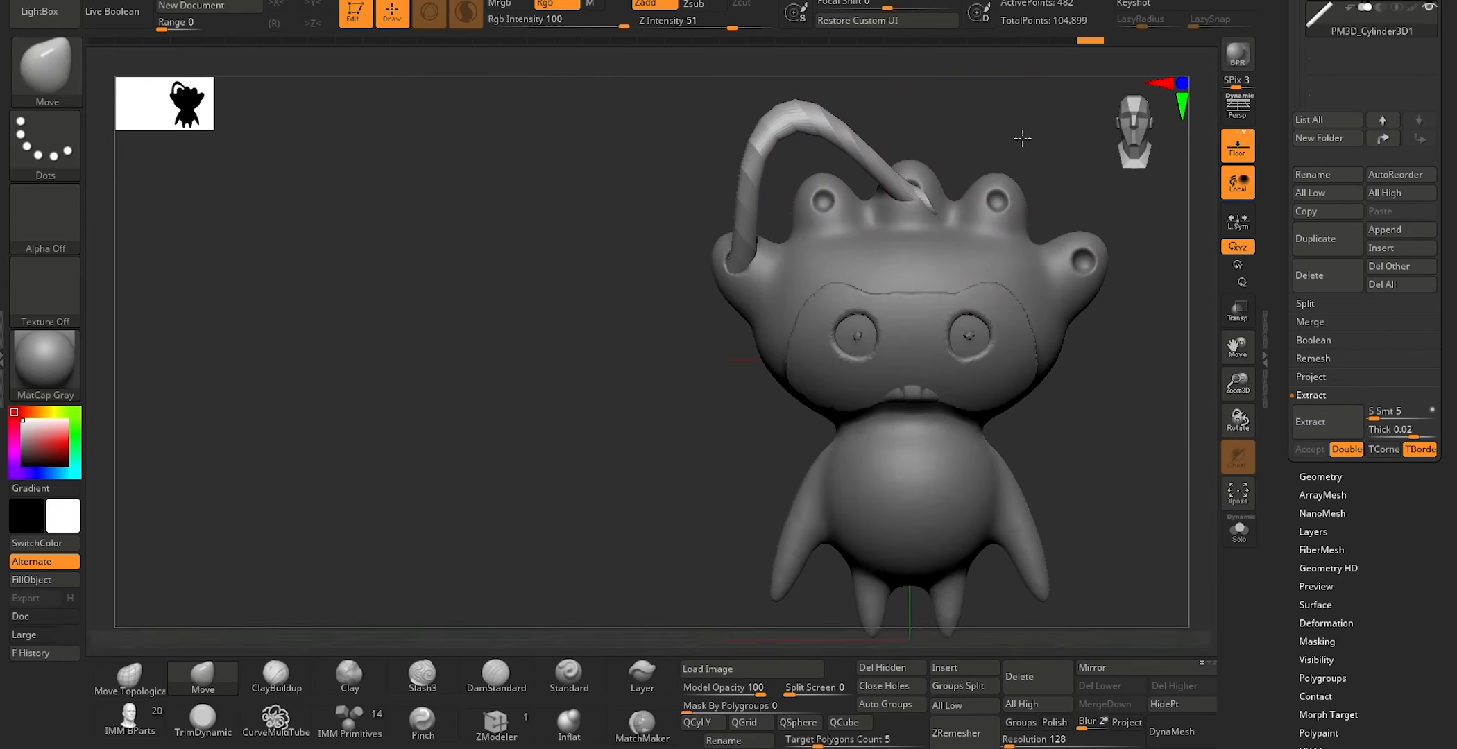
pyautogui.moveTo(1021, 137); pyautogui.dragTo(905, 216)
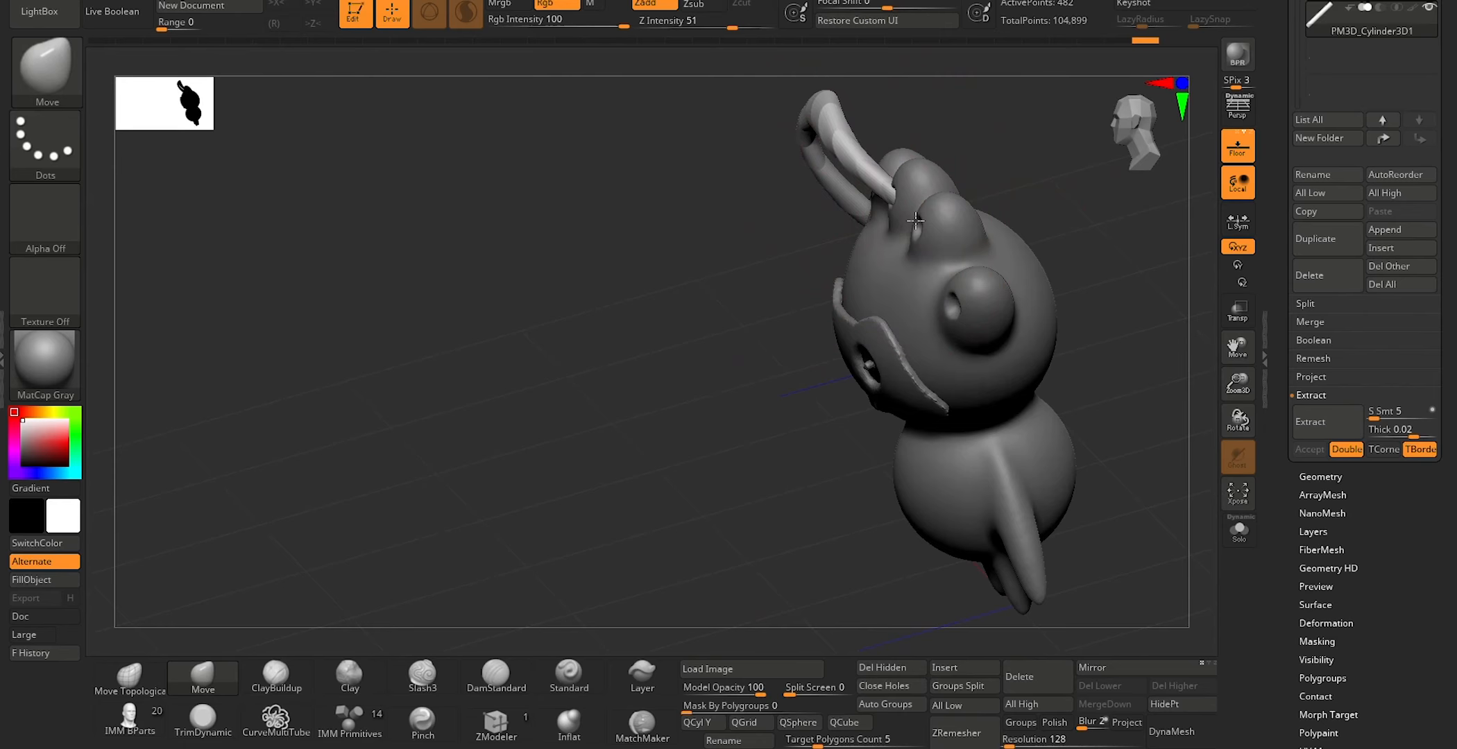
pyautogui.moveTo(998, 156); pyautogui.dragTo(891, 240)
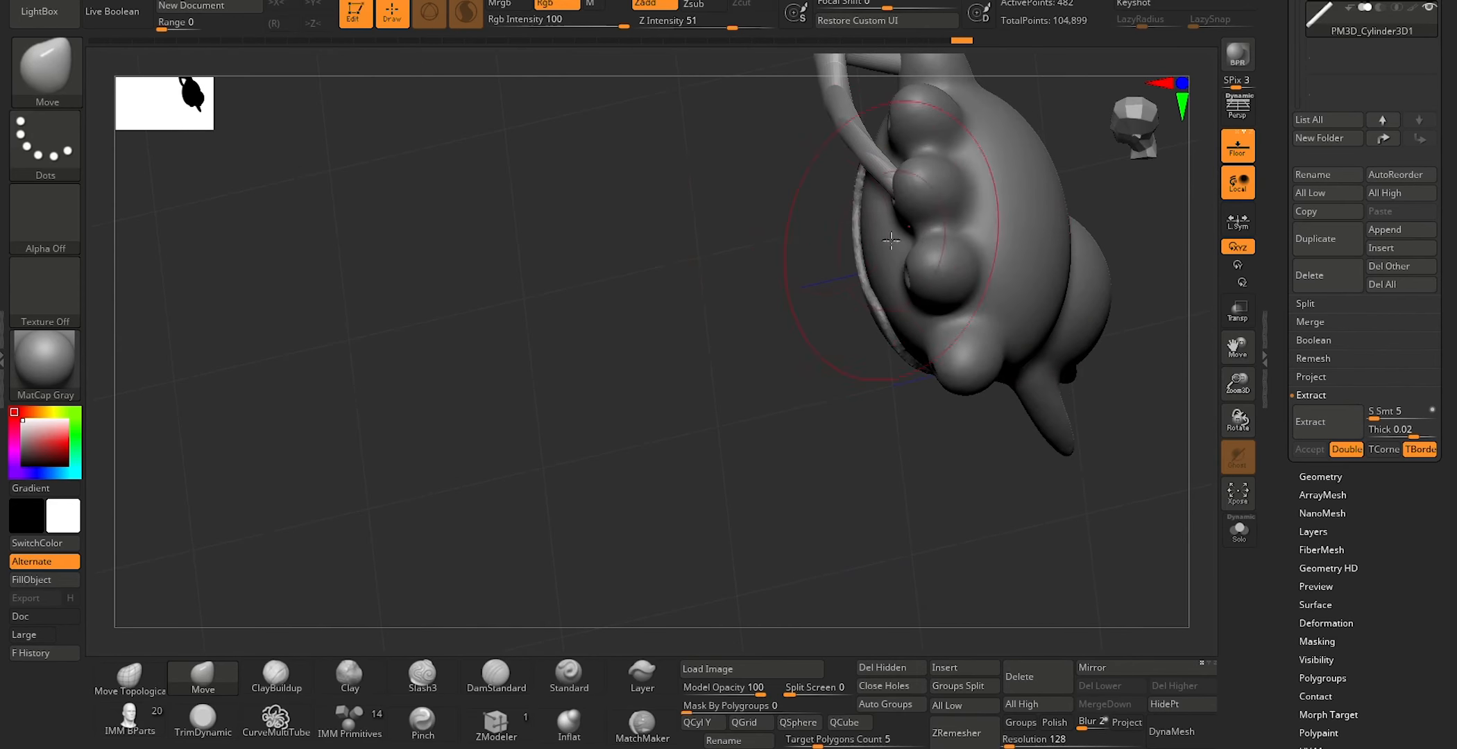
pyautogui.press('s')
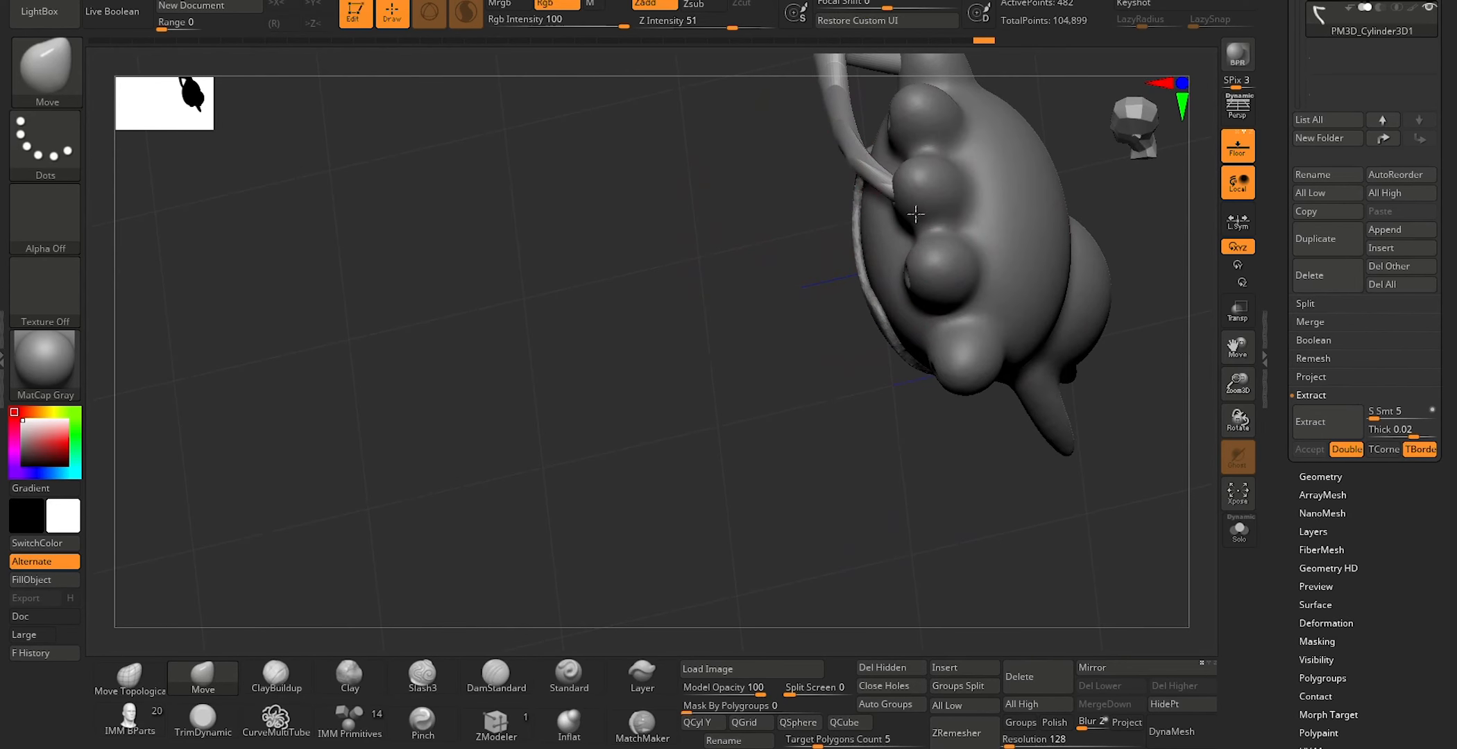
pyautogui.moveTo(767, 227); pyautogui.dragTo(653, 286)
pyautogui.moveTo(660, 355); pyautogui.dragTo(742, 247)
pyautogui.moveTo(651, 414); pyautogui.dragTo(598, 386)
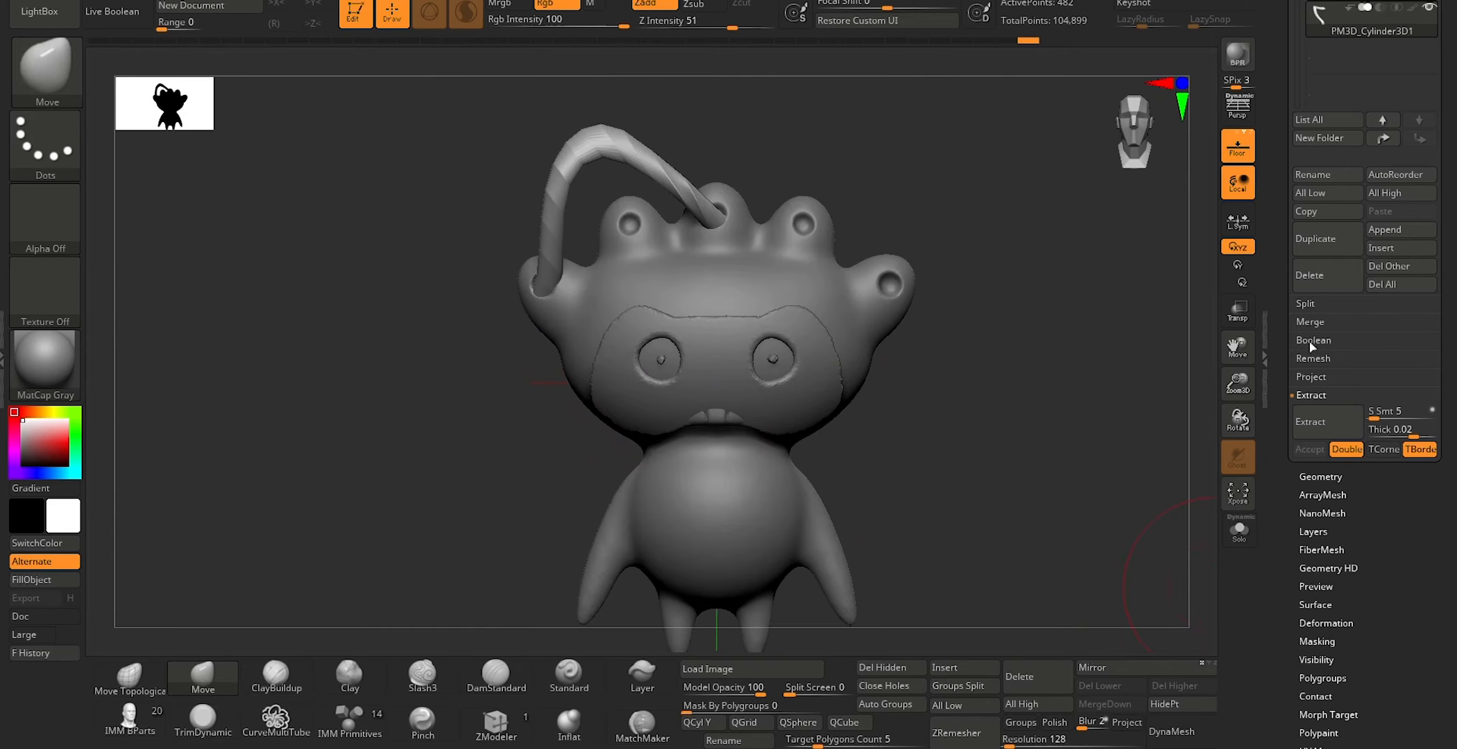
# Step: Remesh the arched rod to a denser mesh and smooth out its twisted surface on the front and back
pyautogui.moveTo(1282, 41); pyautogui.dragTo(1282, 145)
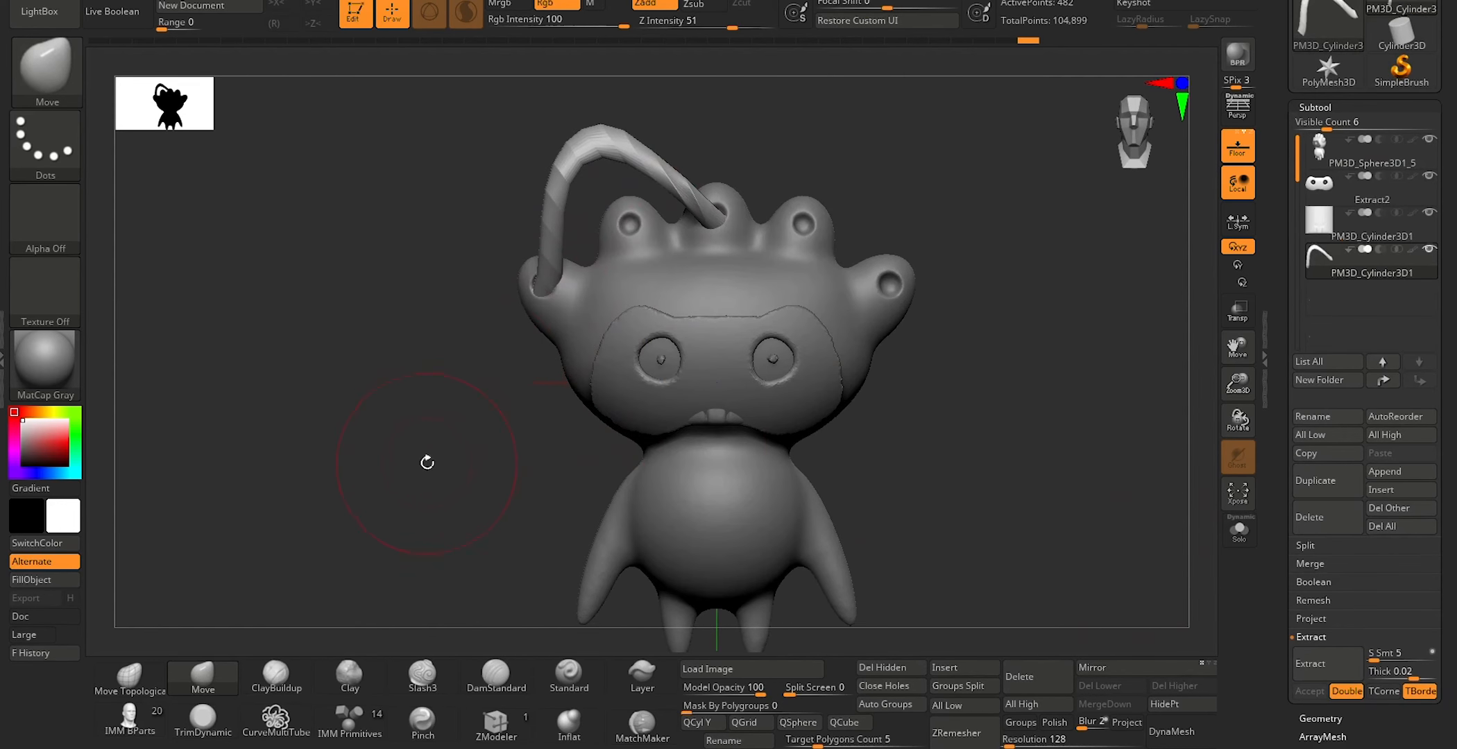
pyautogui.press('s')
pyautogui.moveTo(448, 428); pyautogui.dragTo(438, 434)
pyautogui.moveTo(544, 252)
pyautogui.keyDown('shift'); pyautogui.mouseDown()
pyautogui.moveTo(550, 236)
pyautogui.moveTo(548, 283)
pyautogui.mouseUp(); pyautogui.keyUp('shift')
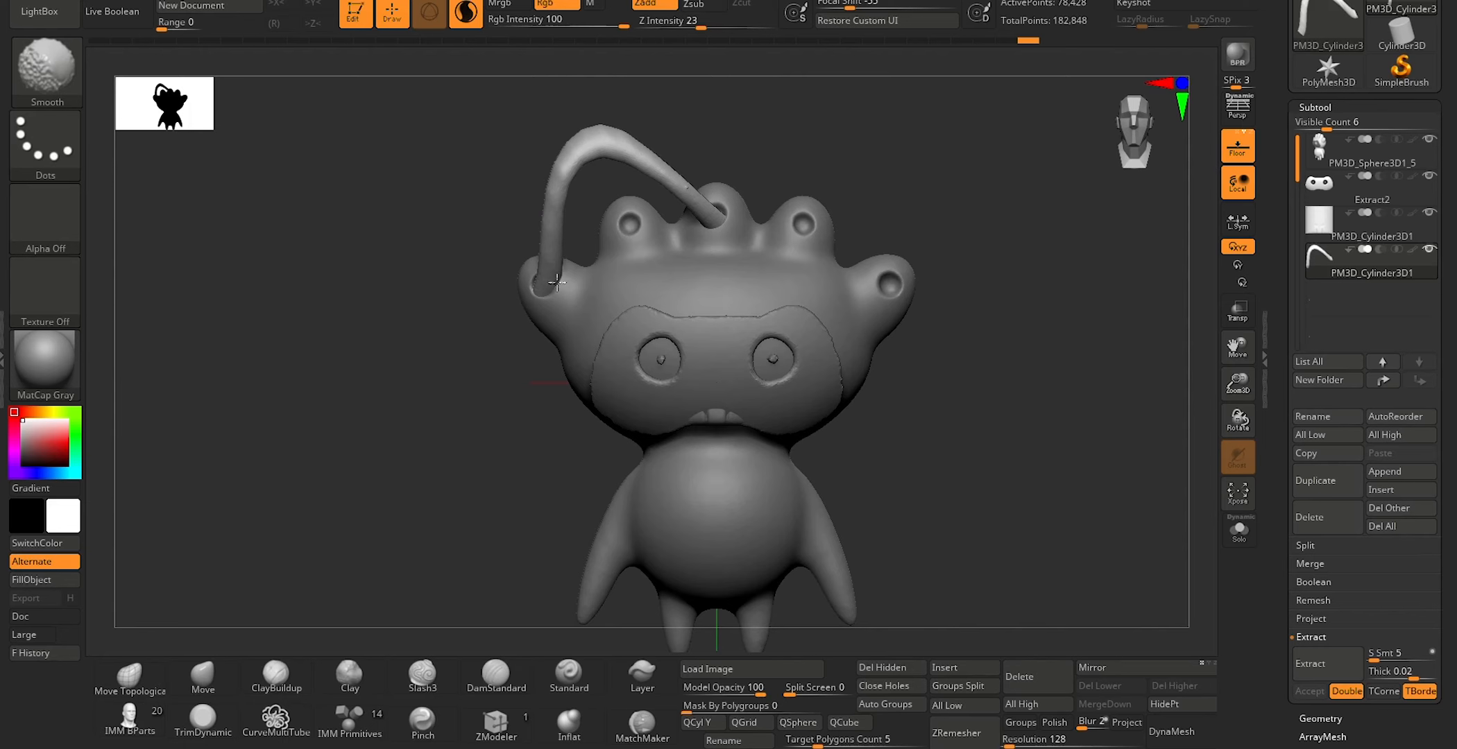
pyautogui.moveTo(768, 160)
pyautogui.mouseDown()
pyautogui.moveTo(669, 186)
pyautogui.moveTo(654, 172)
pyautogui.mouseUp()
pyautogui.moveTo(563, 171); pyautogui.dragTo(760, 177)
pyautogui.keyDown('shift'); pyautogui.moveTo(429, 187); pyautogui.dragTo(463, 152); pyautogui.keyUp('shift')
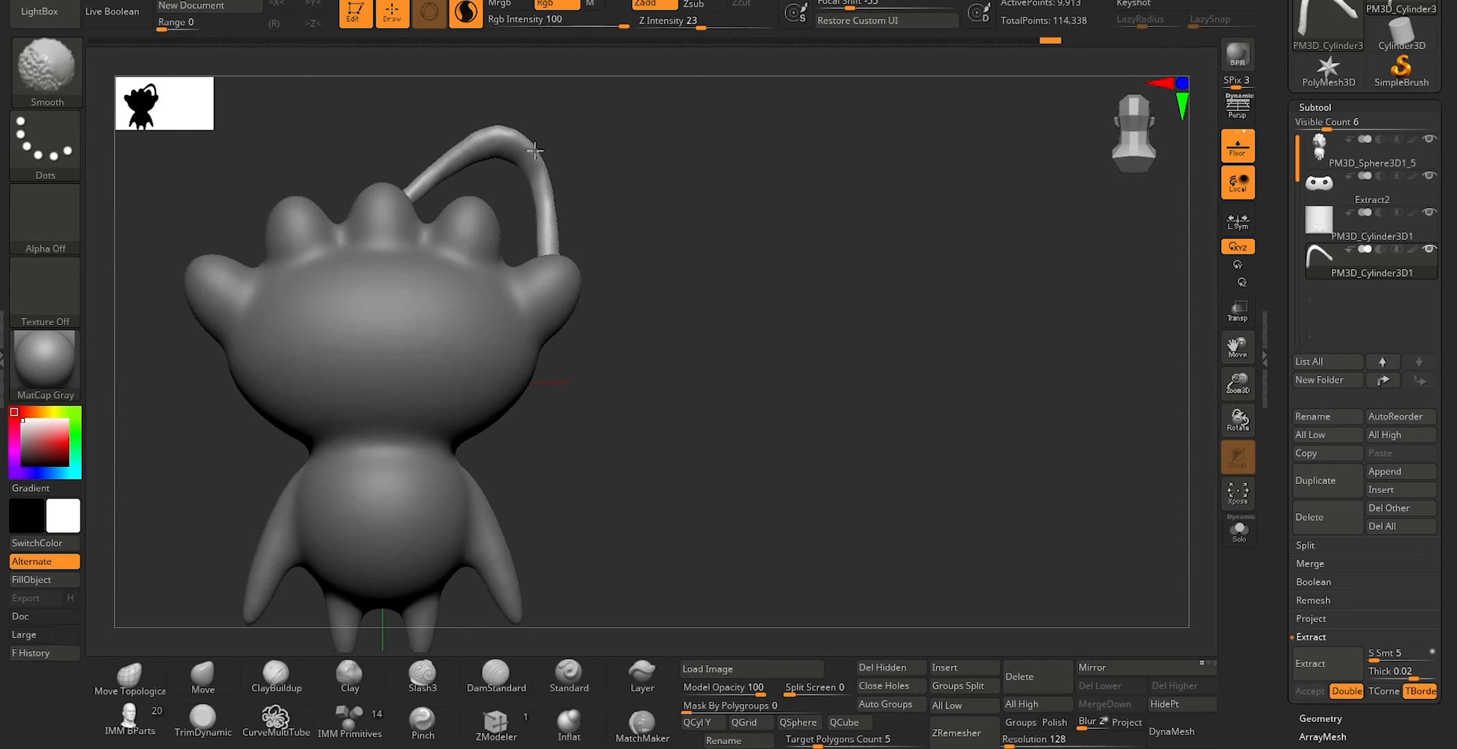
pyautogui.moveTo(241, 481)
pyautogui.mouseDown()
pyautogui.moveTo(439, 489)
pyautogui.moveTo(383, 471)
pyautogui.mouseUp()
pyautogui.keyDown('alt'); pyautogui.moveTo(666, 409); pyautogui.dragTo(755, 405); pyautogui.keyUp('alt')
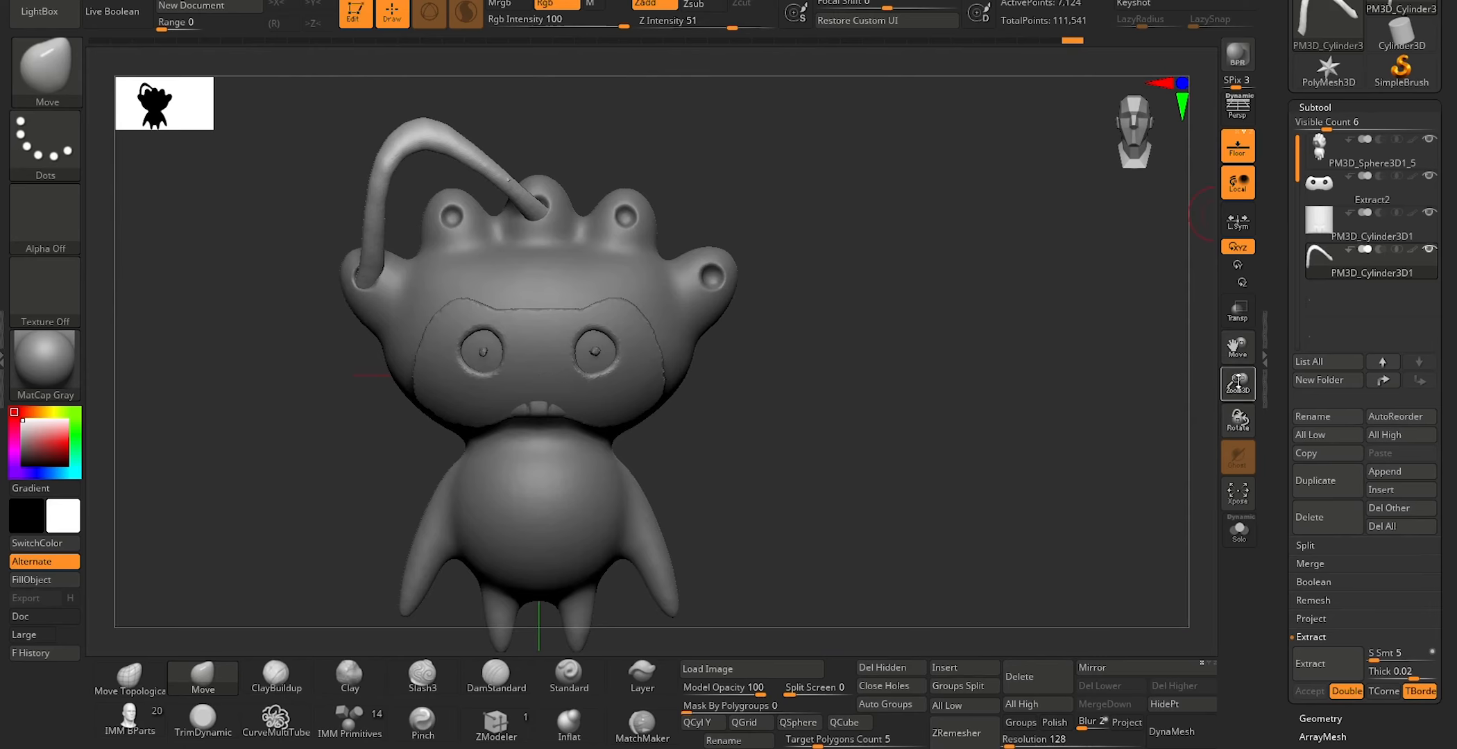
# Step: Create a mirrored duplicate of the arched rod on the character's other side and merge both rods into one subtool
pyautogui.click(1319, 485)
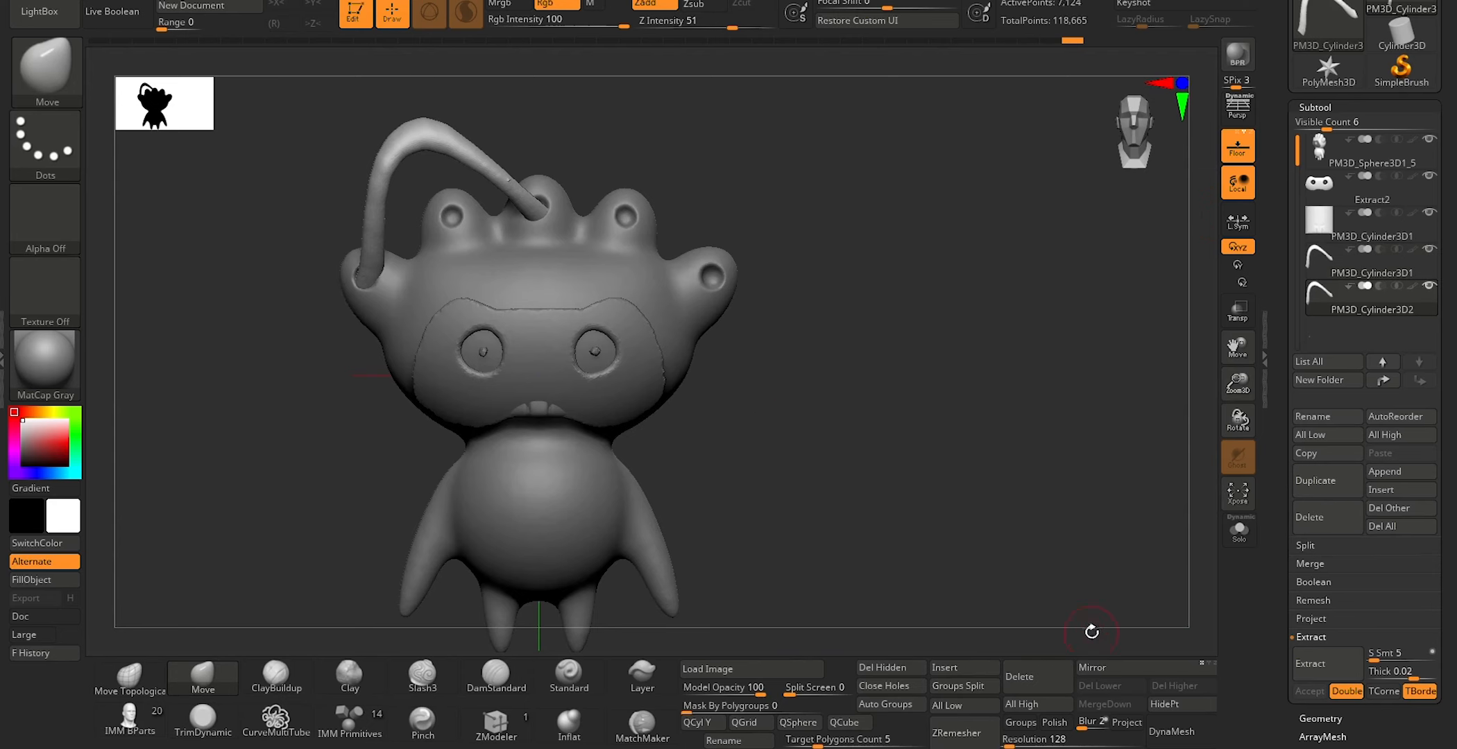
pyautogui.click(1095, 667)
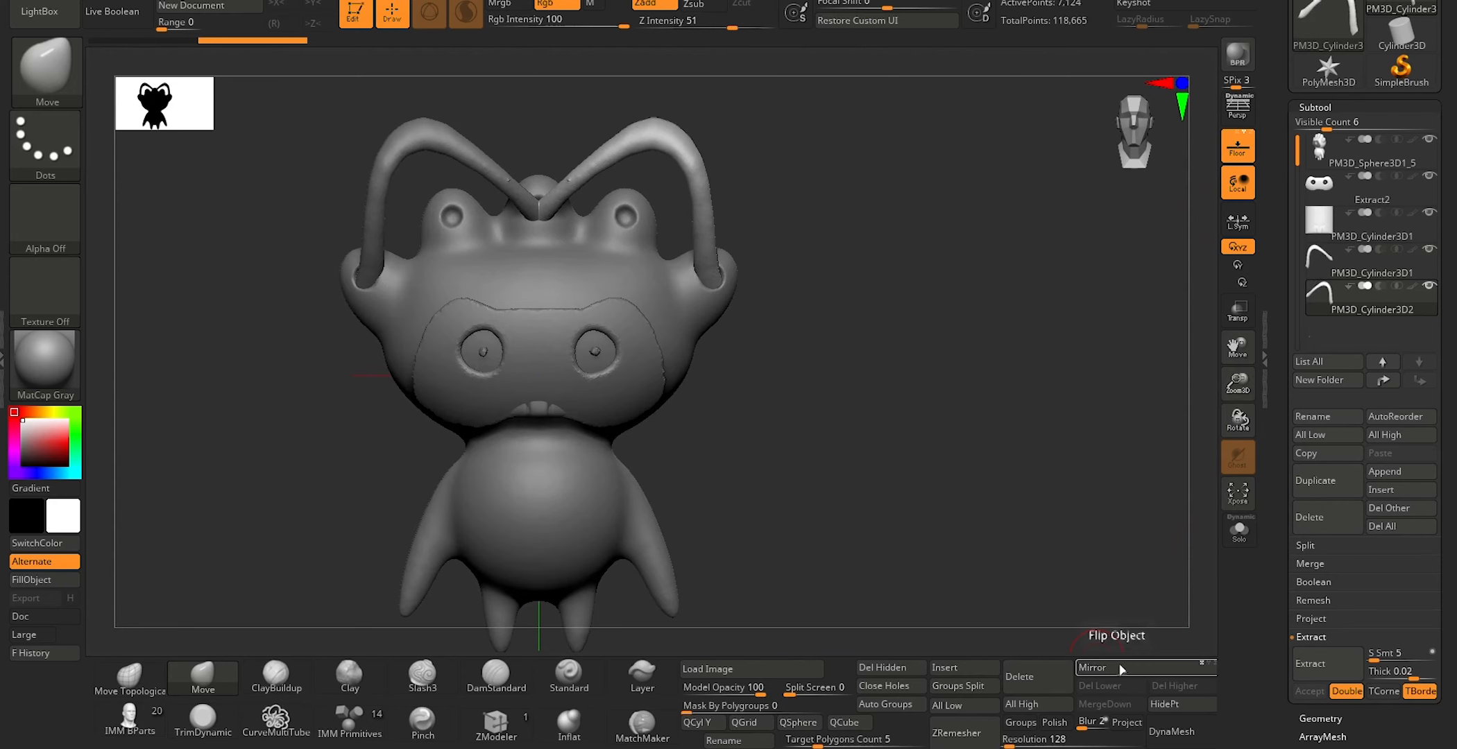
pyautogui.click(1313, 258)
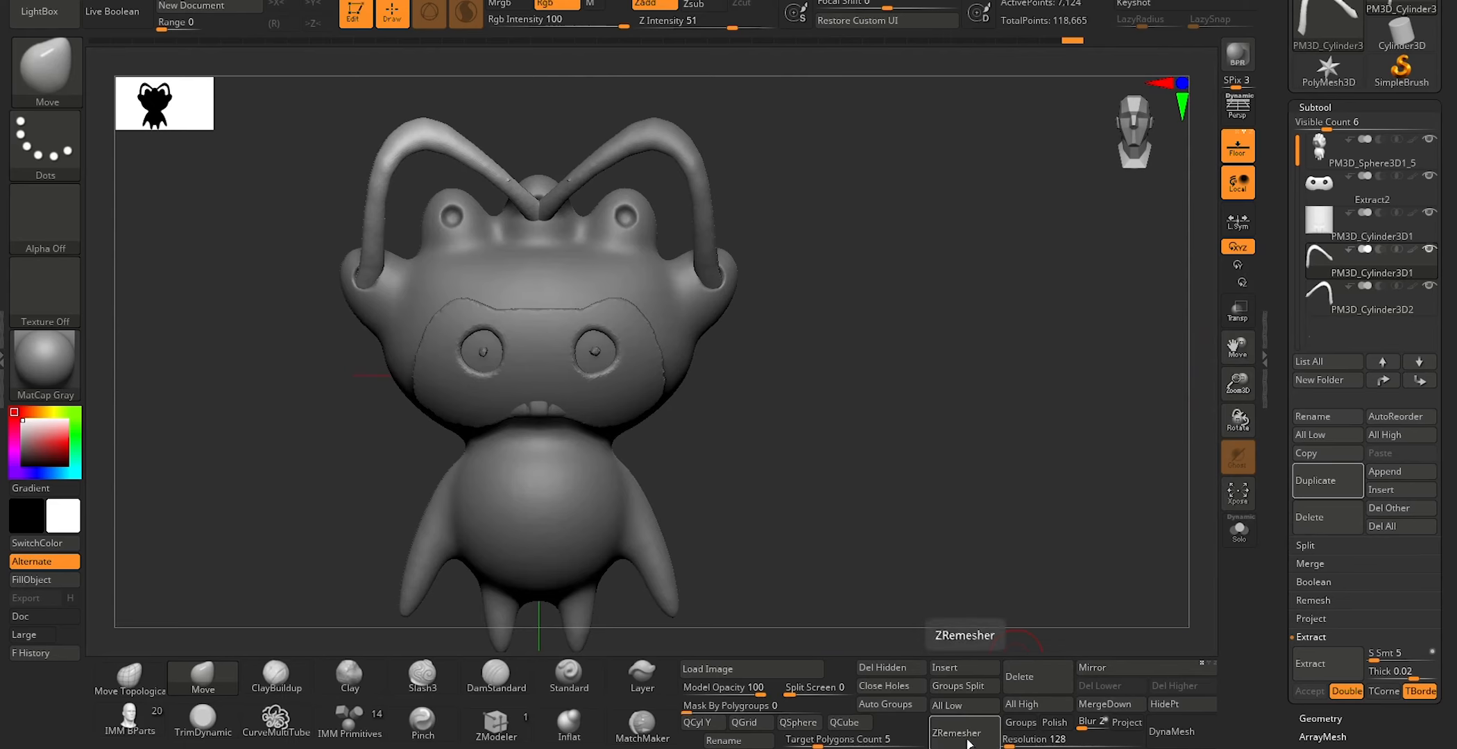
pyautogui.click(1105, 704)
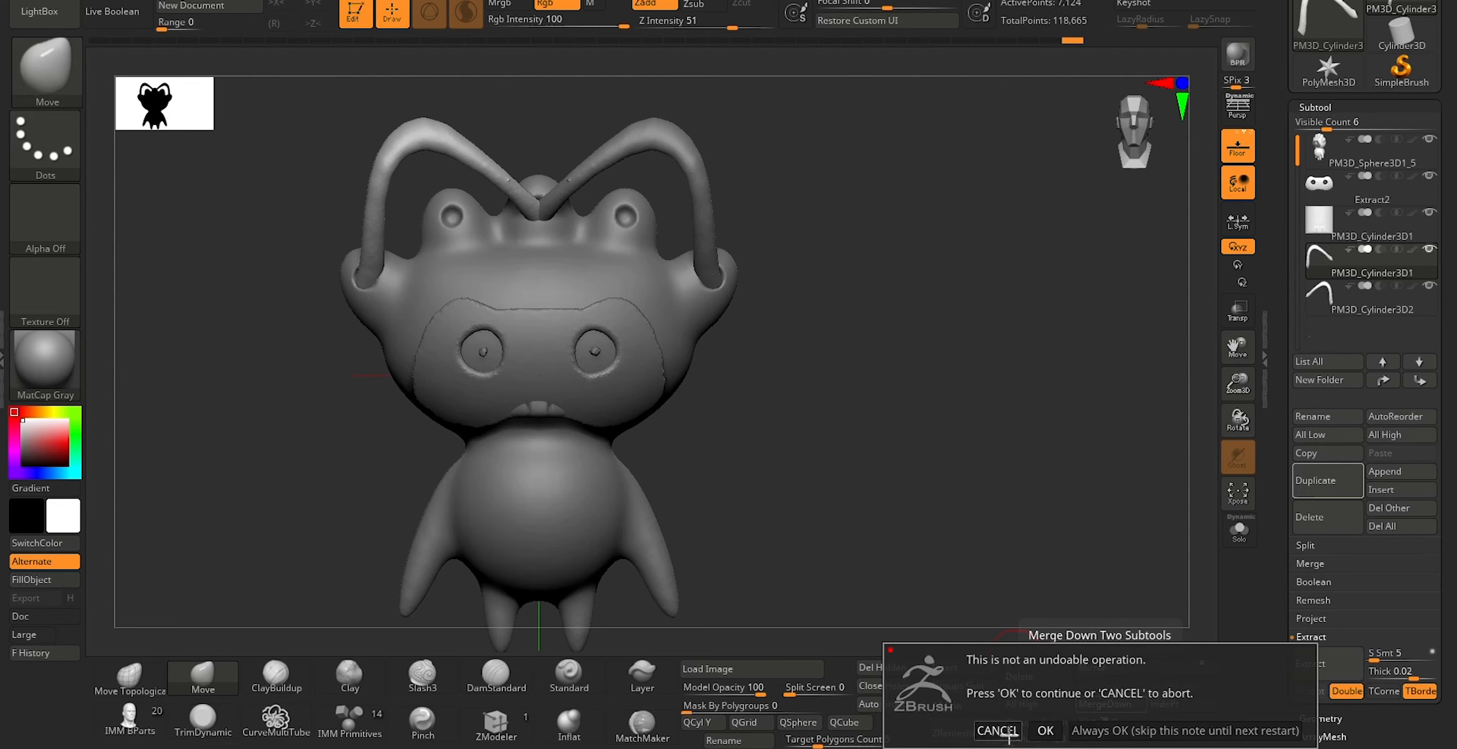
pyautogui.click(1050, 731)
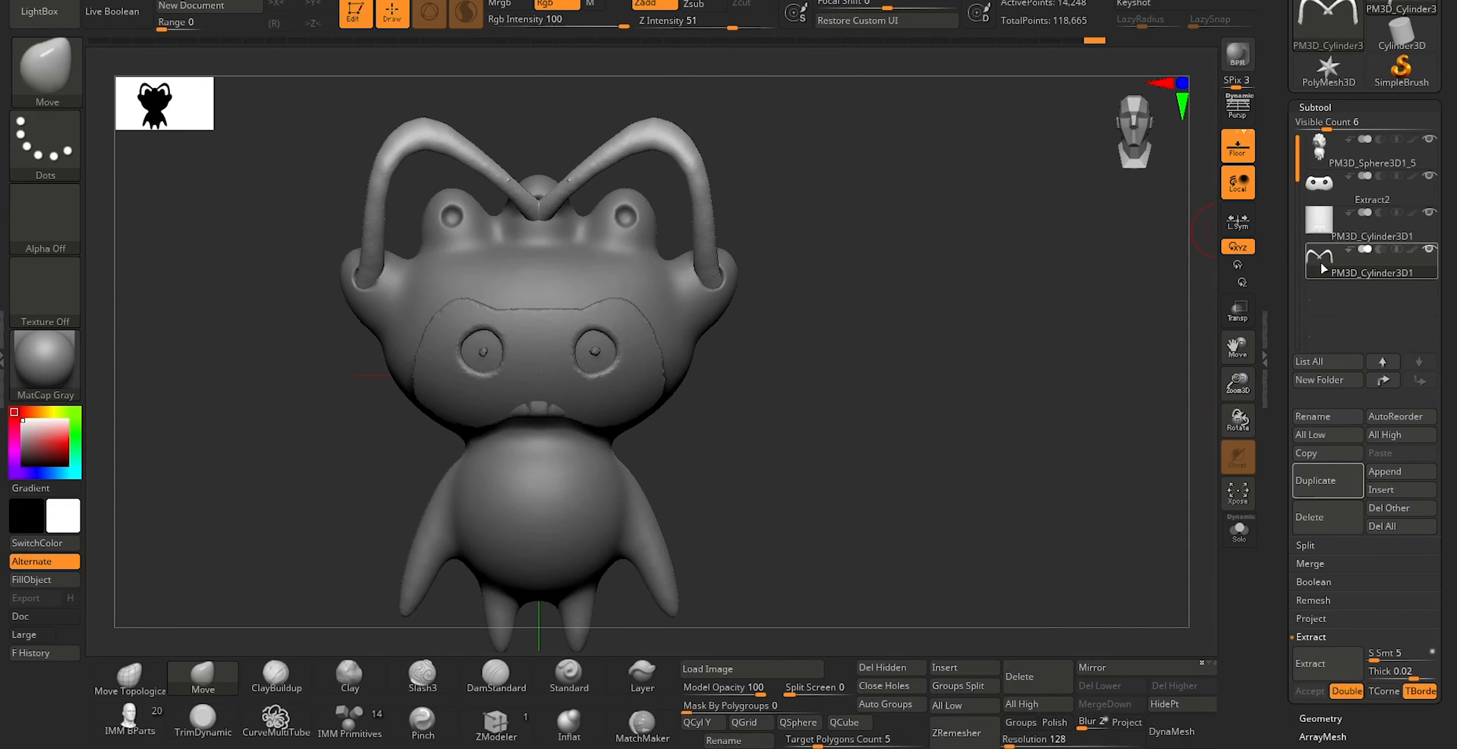
pyautogui.press('ctrl')
pyautogui.hotkey('ctrl', 'z')
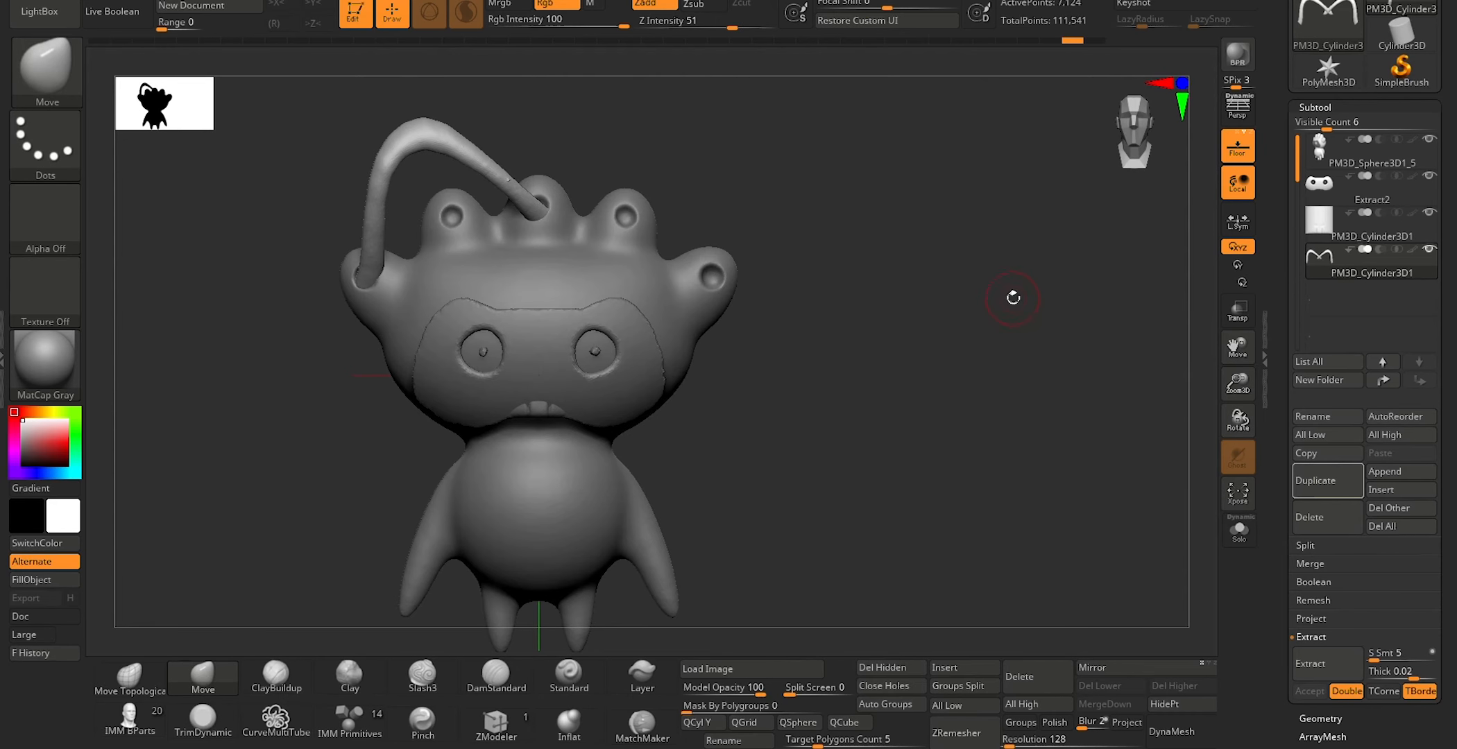
pyautogui.click(1095, 40)
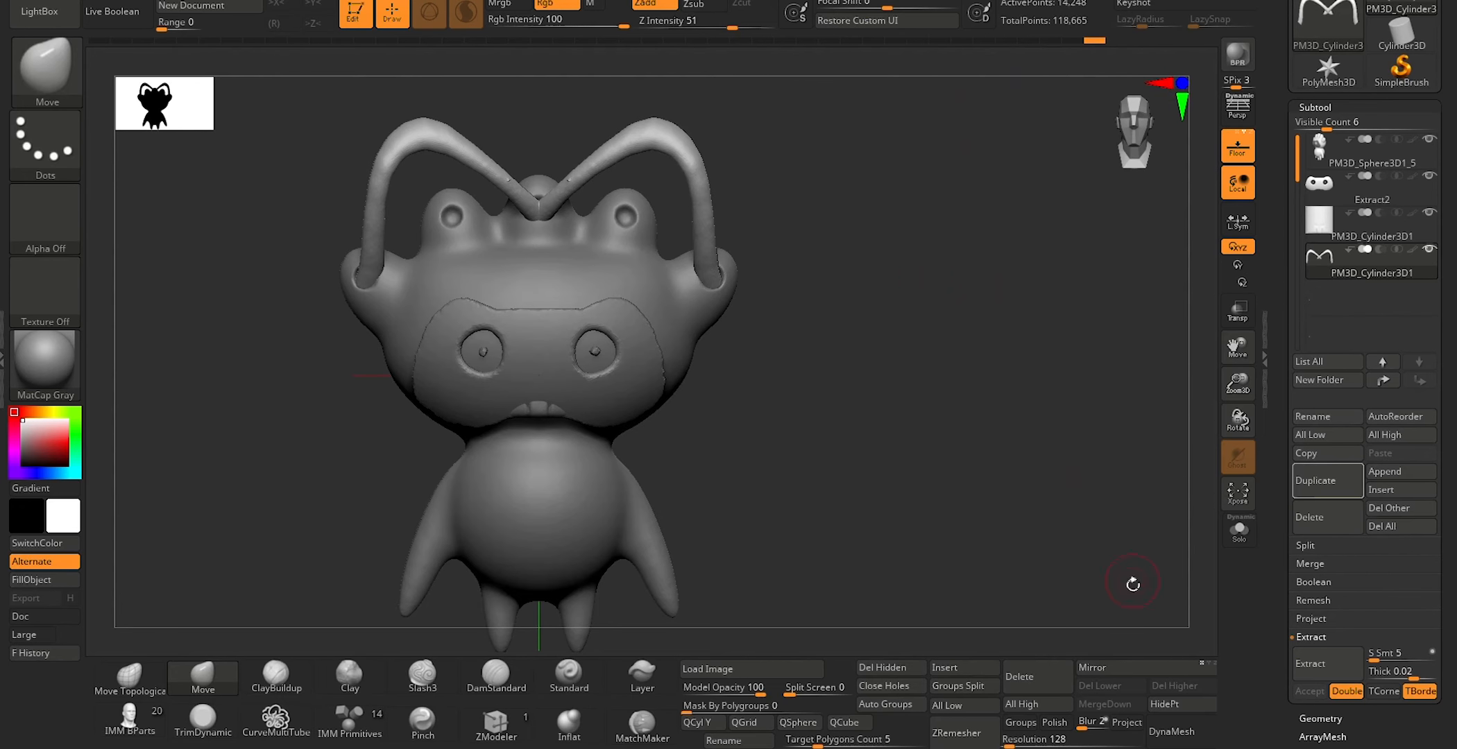
pyautogui.click(955, 687)
pyautogui.click(908, 717)
# Step: Duplicate the merged rod pair and scale the copy down to span the two inner protrusions beside the middle one
pyautogui.moveTo(1318, 264)
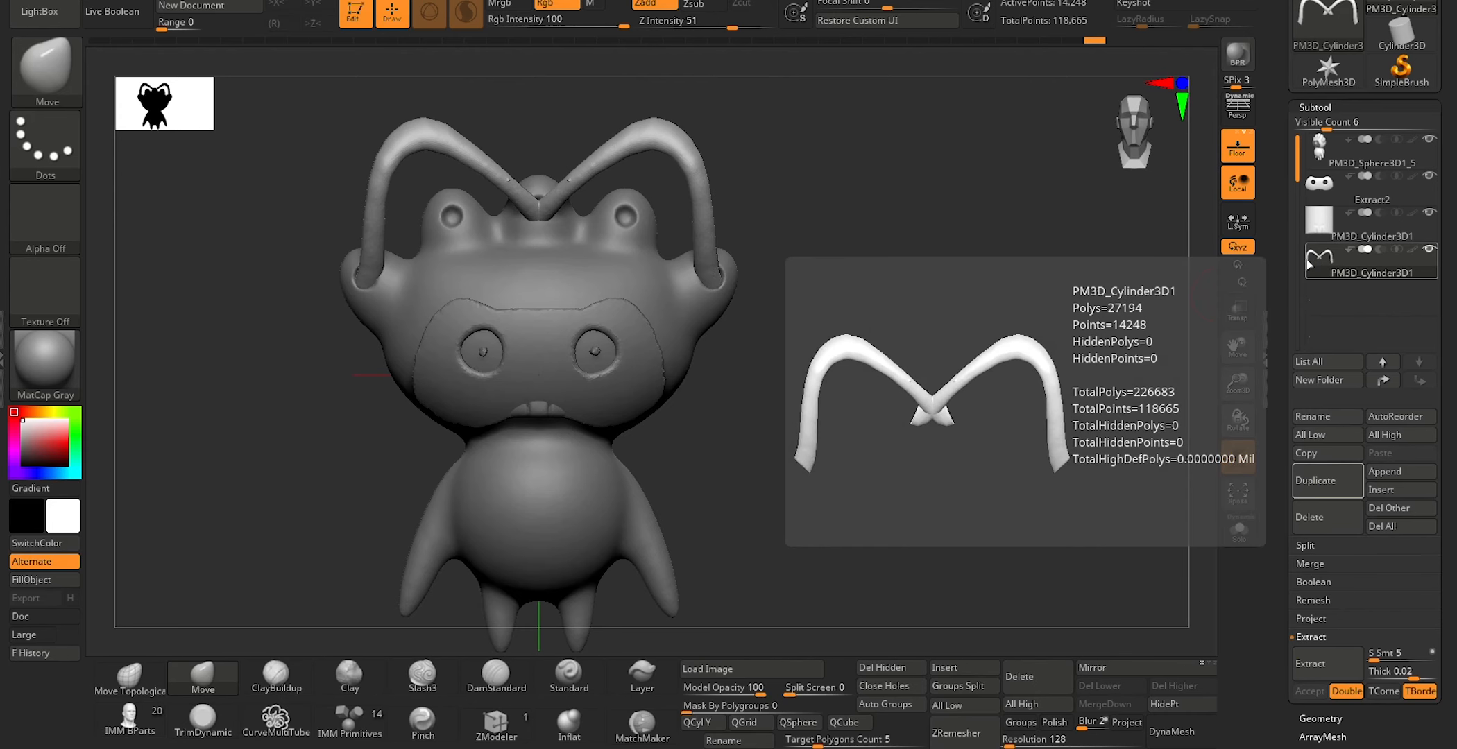
pyautogui.click(1299, 494)
pyautogui.press('w')
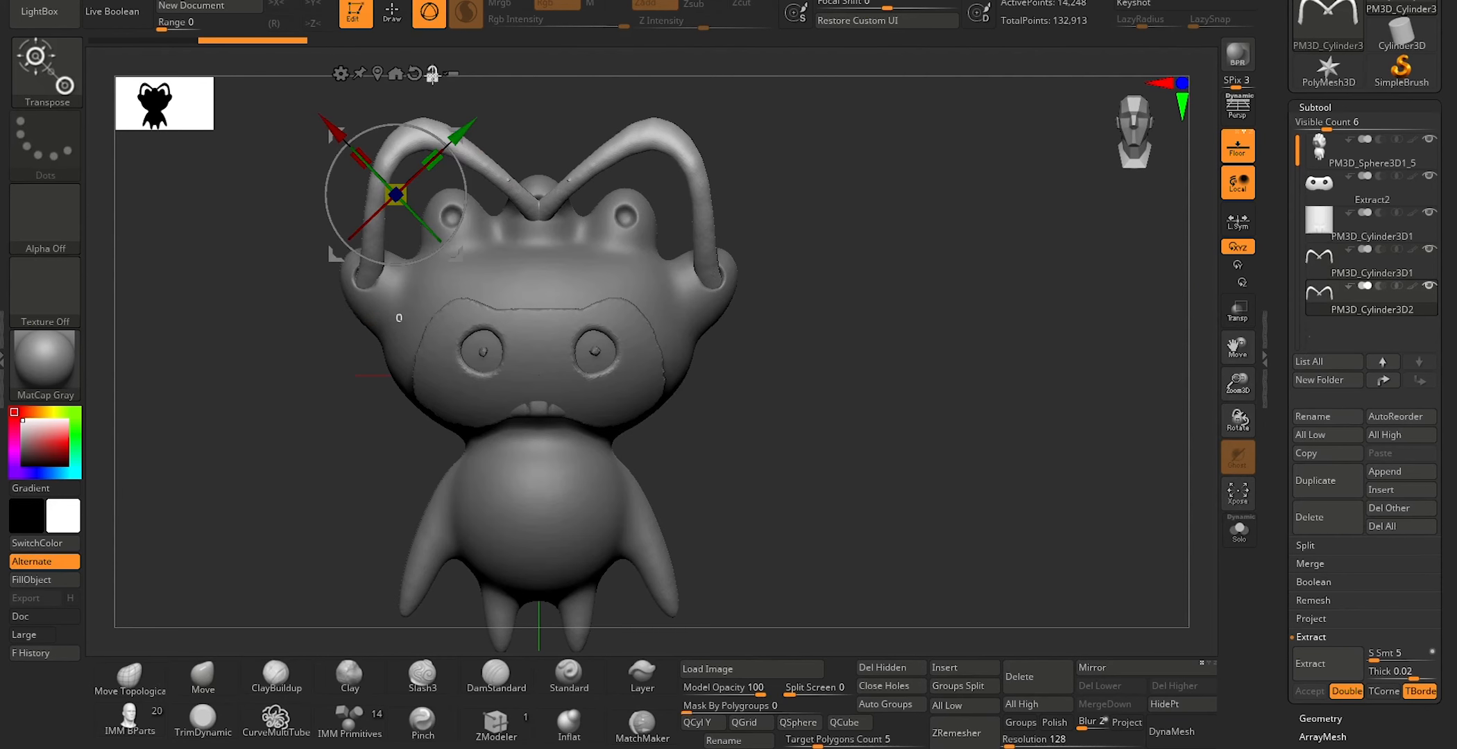
pyautogui.click(414, 73)
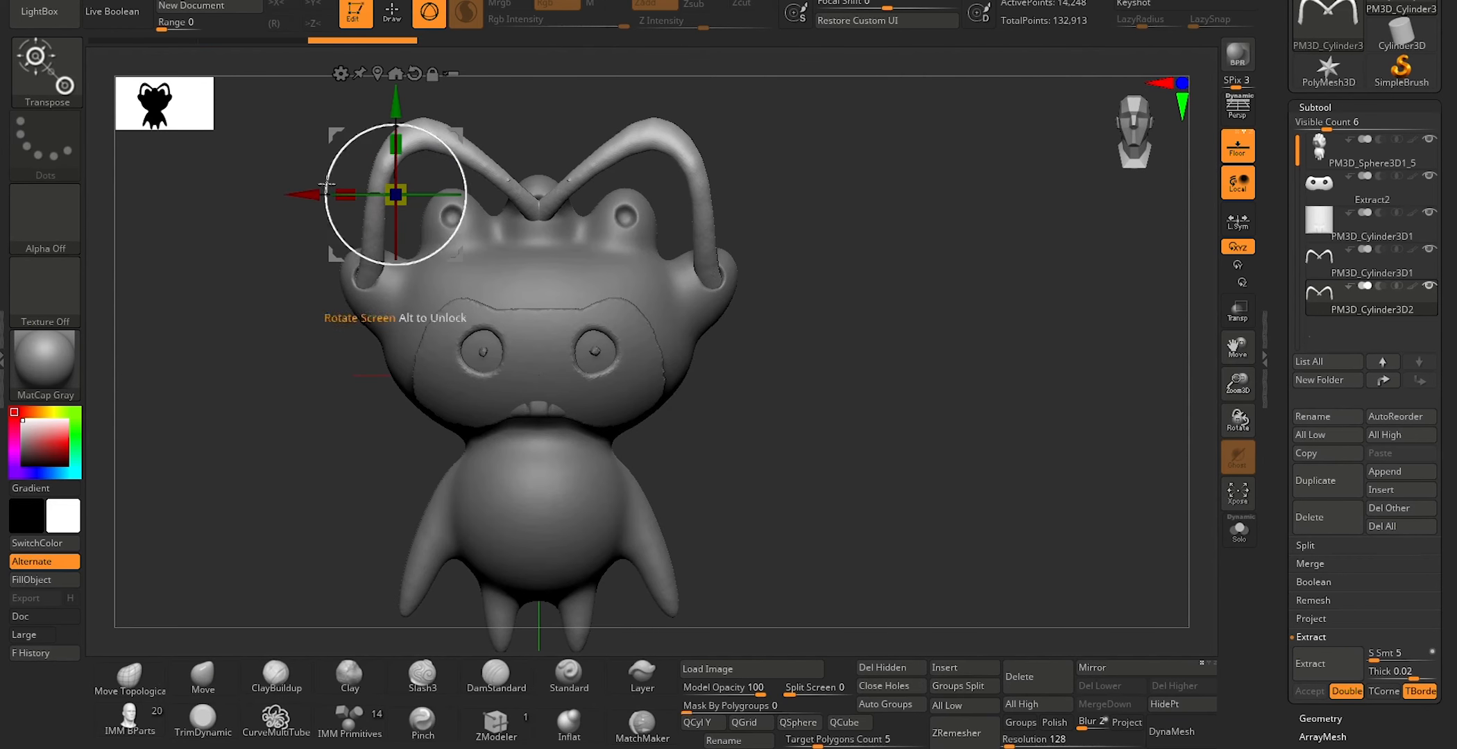
pyautogui.moveTo(417, 196); pyautogui.dragTo(442, 180)
pyautogui.moveTo(348, 188)
pyautogui.mouseDown()
pyautogui.moveTo(376, 186)
pyautogui.moveTo(358, 184)
pyautogui.mouseUp()
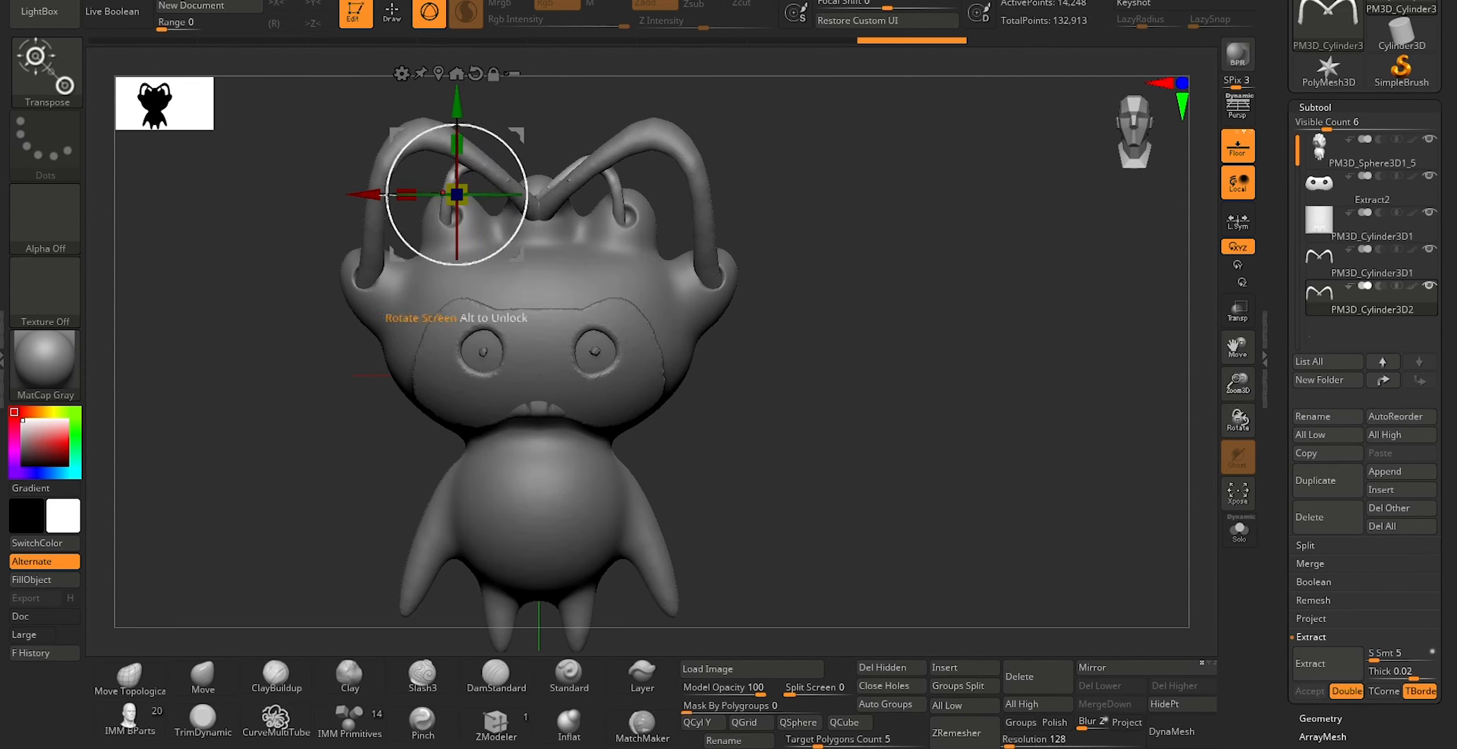
pyautogui.moveTo(371, 193); pyautogui.dragTo(380, 194)
# Step: Align the smaller rod pair in depth and height so its outer ends sit in the hollows of the inner protrusions
pyautogui.moveTo(776, 190); pyautogui.dragTo(693, 390)
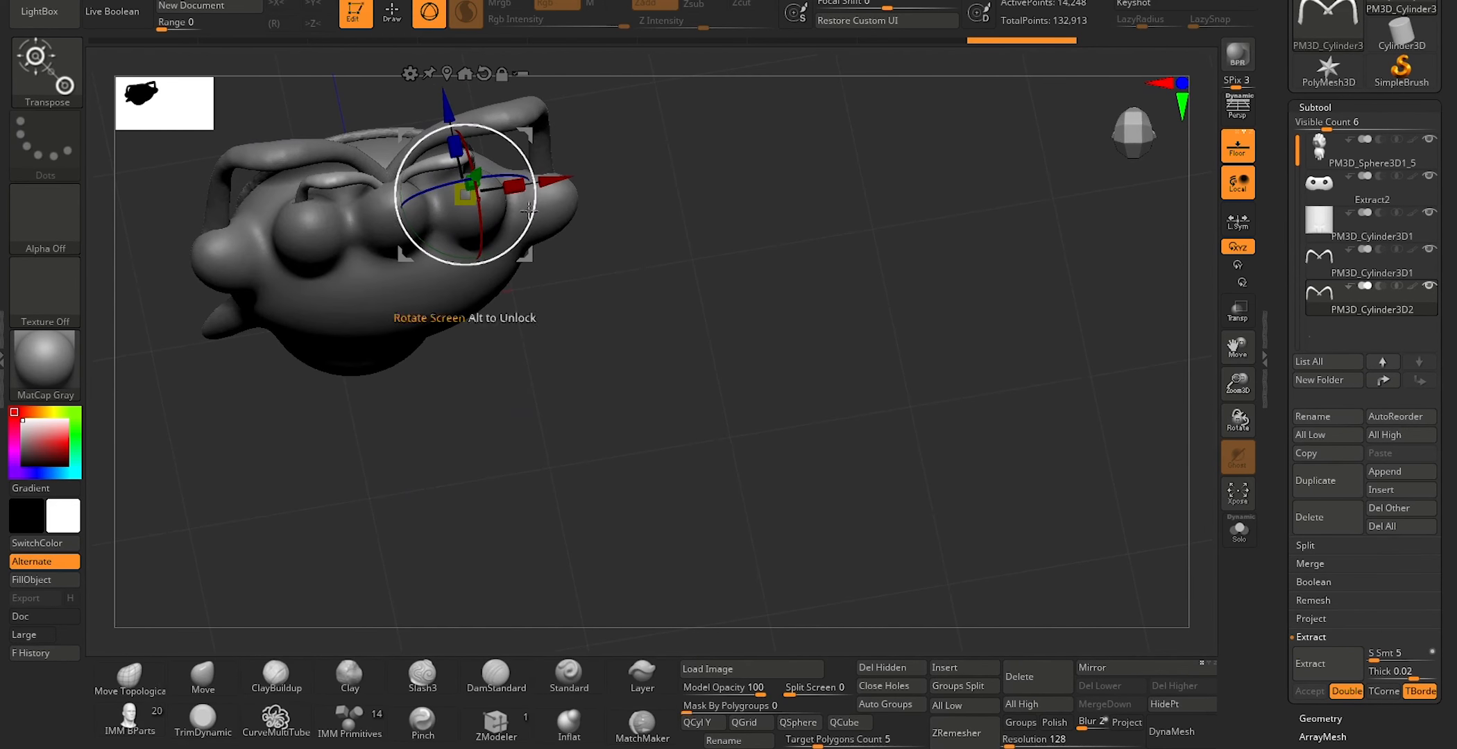
pyautogui.keyDown('shift'); pyautogui.moveTo(650, 280); pyautogui.dragTo(657, 315); pyautogui.keyUp('shift')
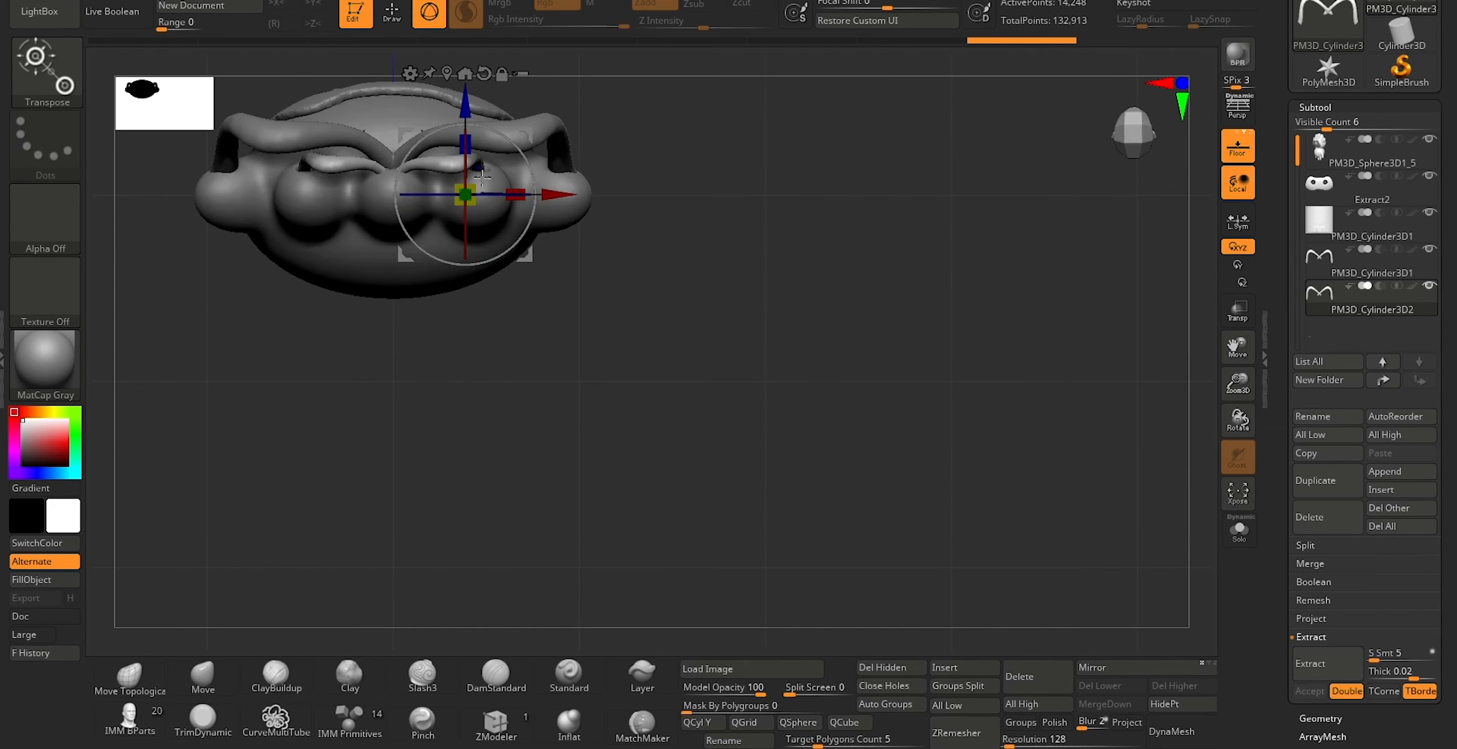
pyautogui.moveTo(473, 188); pyautogui.dragTo(502, 195)
pyautogui.moveTo(262, 373); pyautogui.dragTo(374, 364)
pyautogui.keyDown('shift'); pyautogui.moveTo(176, 353); pyautogui.dragTo(234, 501); pyautogui.keyUp('shift')
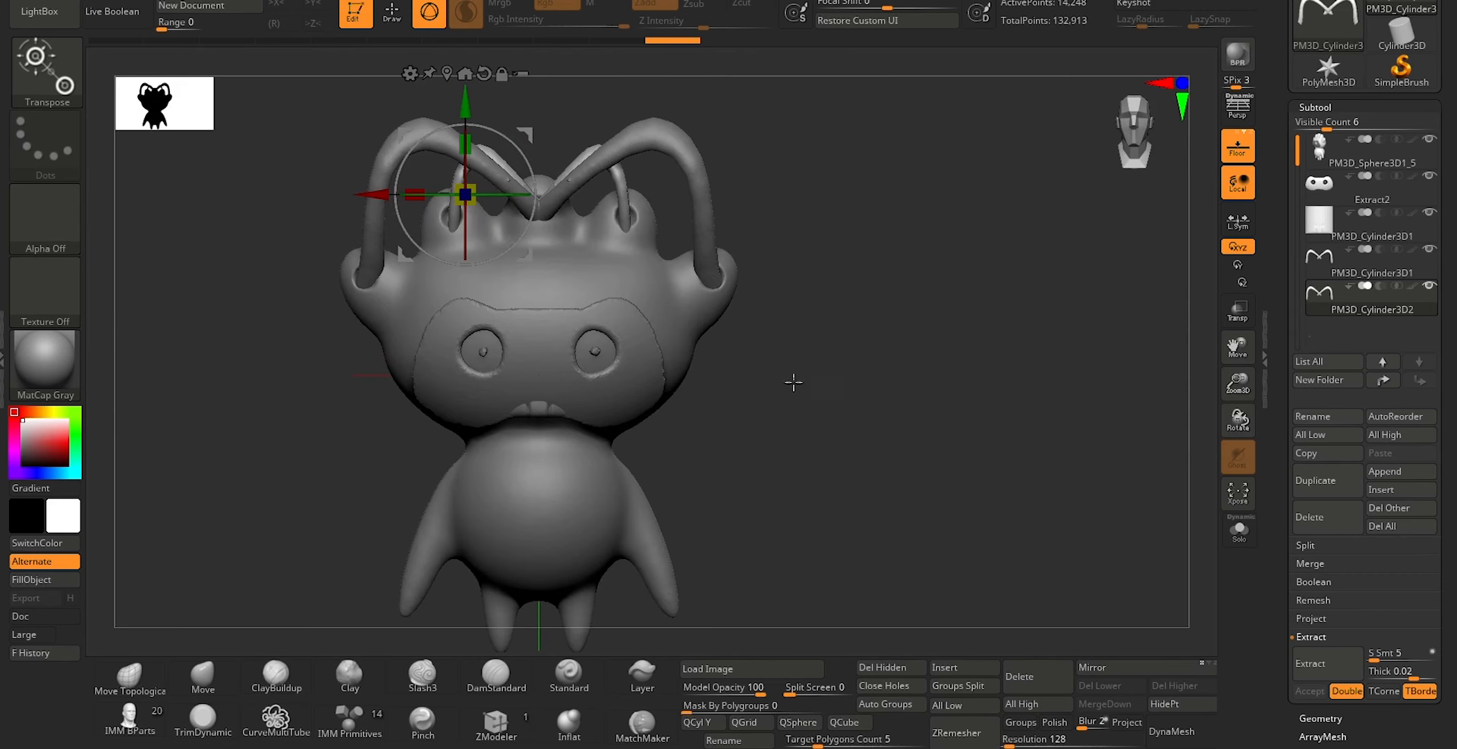
pyautogui.moveTo(466, 109); pyautogui.dragTo(467, 100)
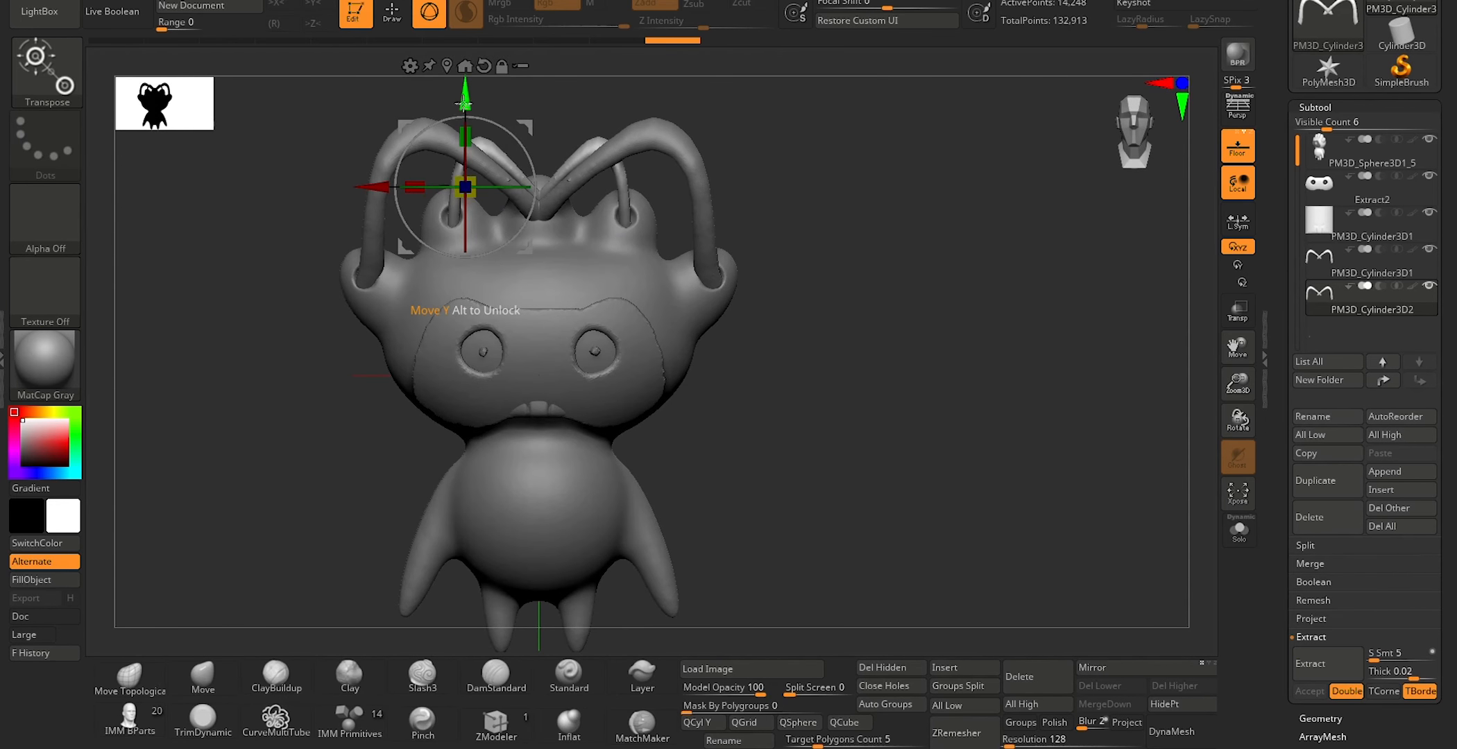
pyautogui.press('q')
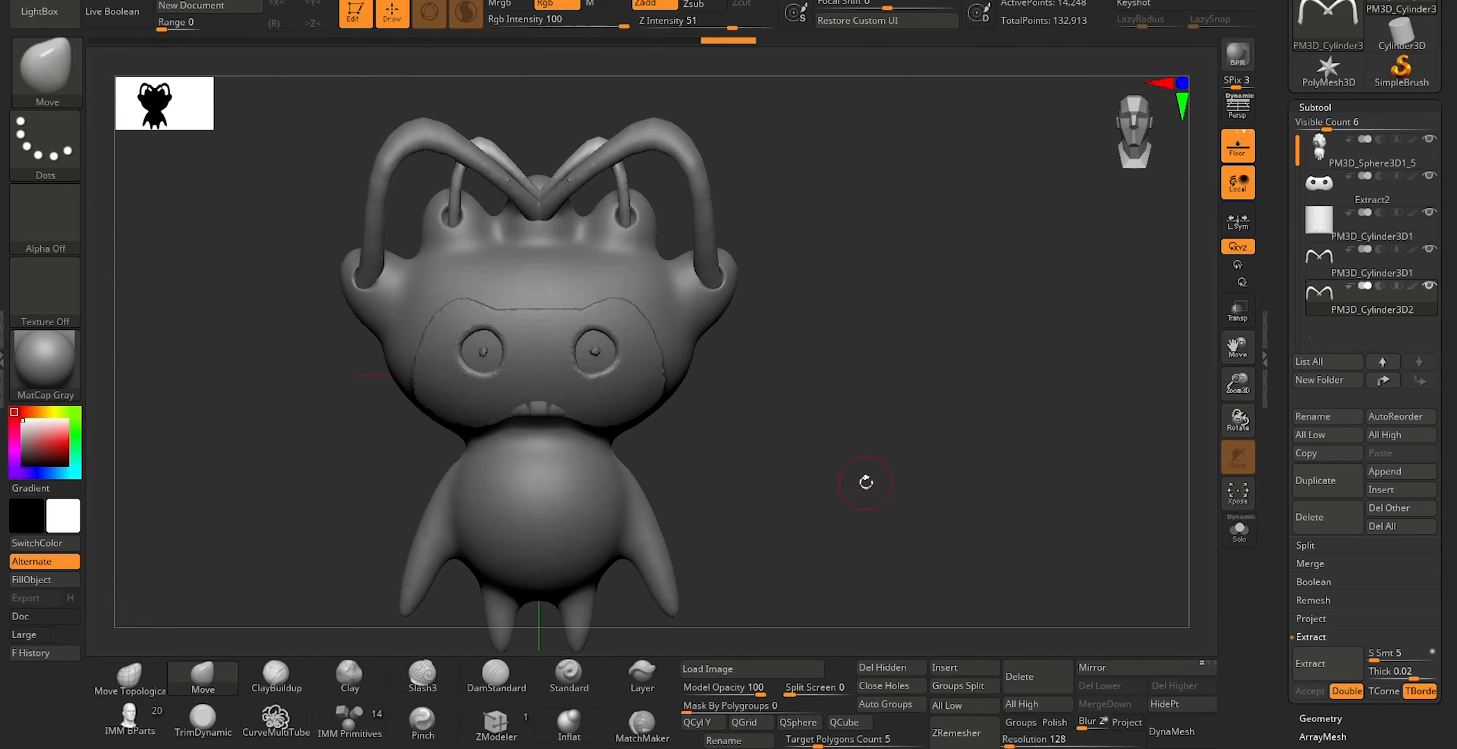
# Step: Bend the tips of both arms inward on the body subtool using the Move brush
pyautogui.keyDown('alt'); pyautogui.moveTo(861, 499); pyautogui.dragTo(853, 435); pyautogui.keyUp('alt')
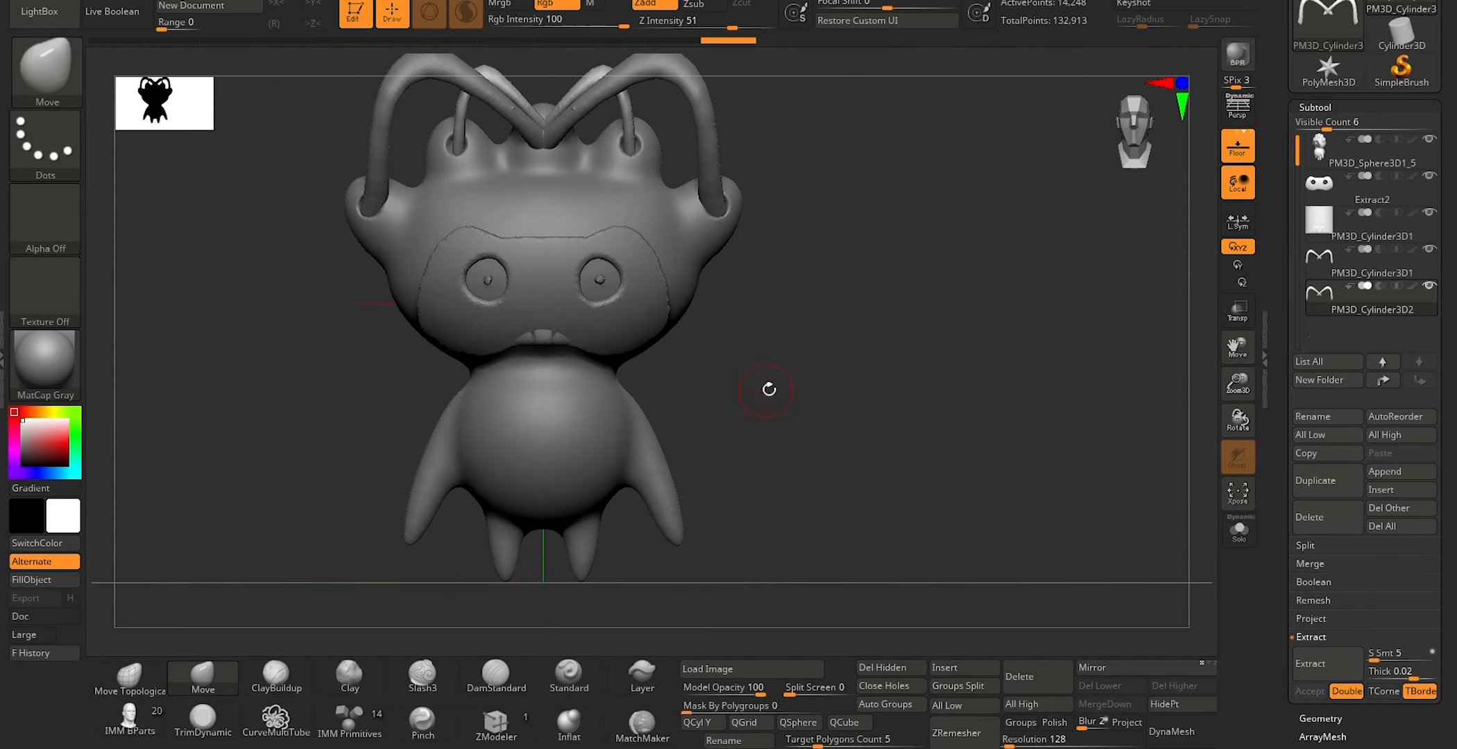
pyautogui.click(1320, 151)
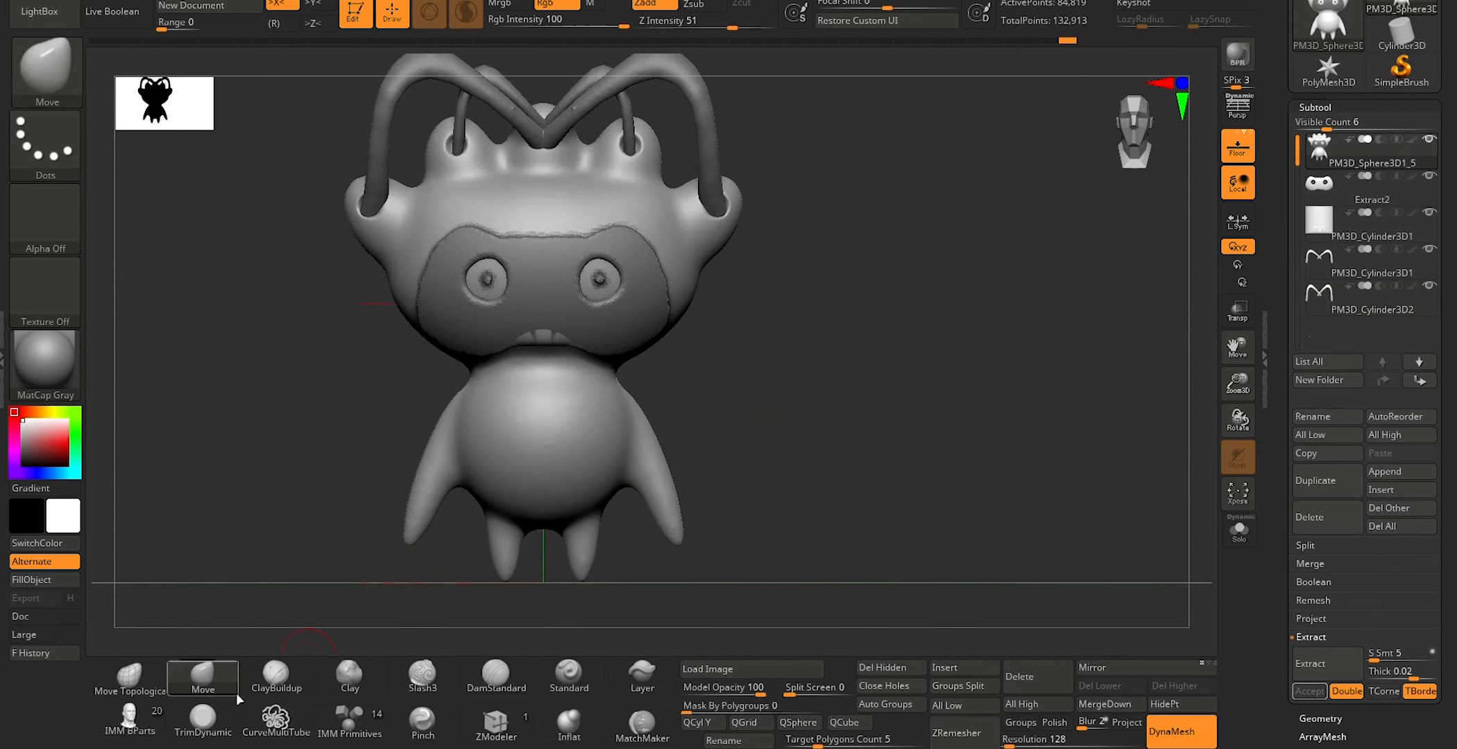
pyautogui.press('s')
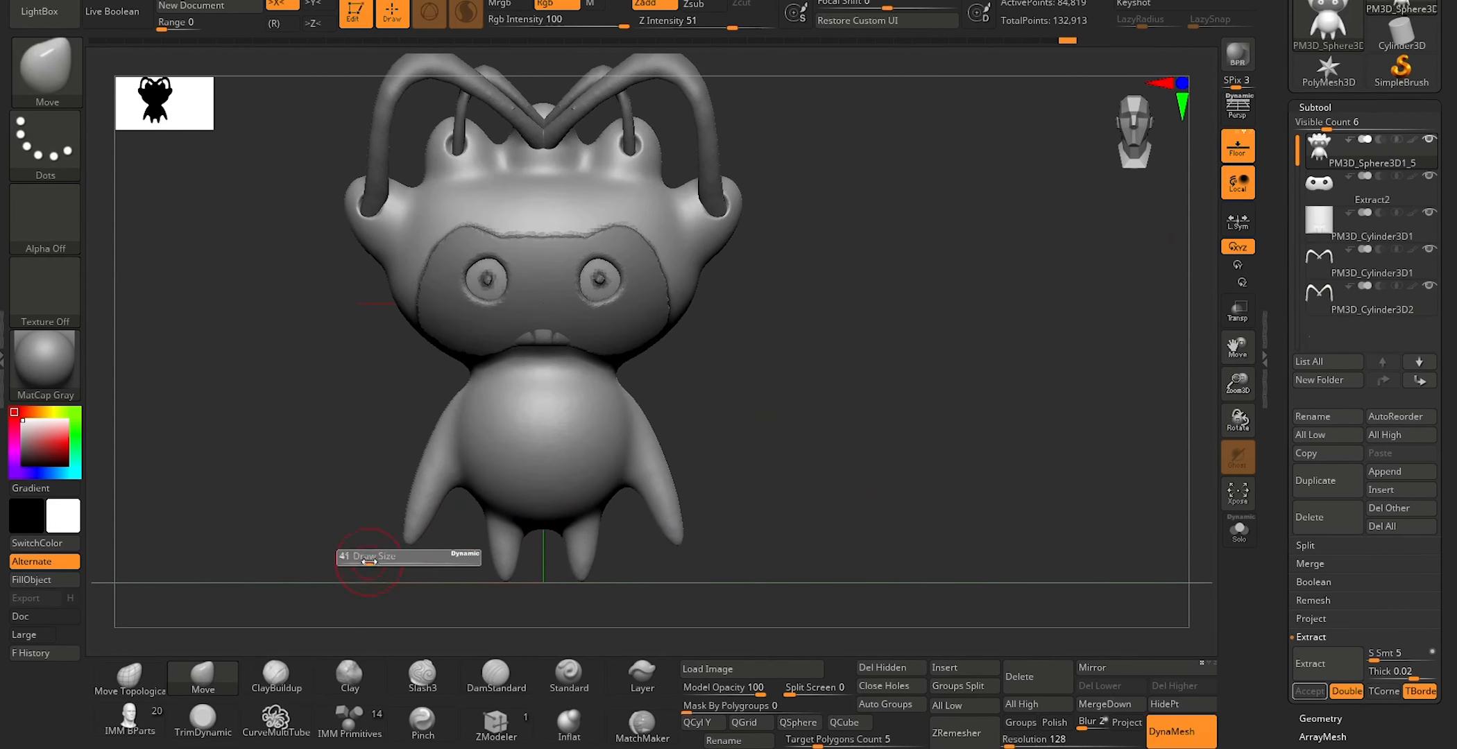
pyautogui.moveTo(378, 562)
pyautogui.mouseDown()
pyautogui.moveTo(411, 552)
pyautogui.moveTo(422, 595)
pyautogui.mouseUp()
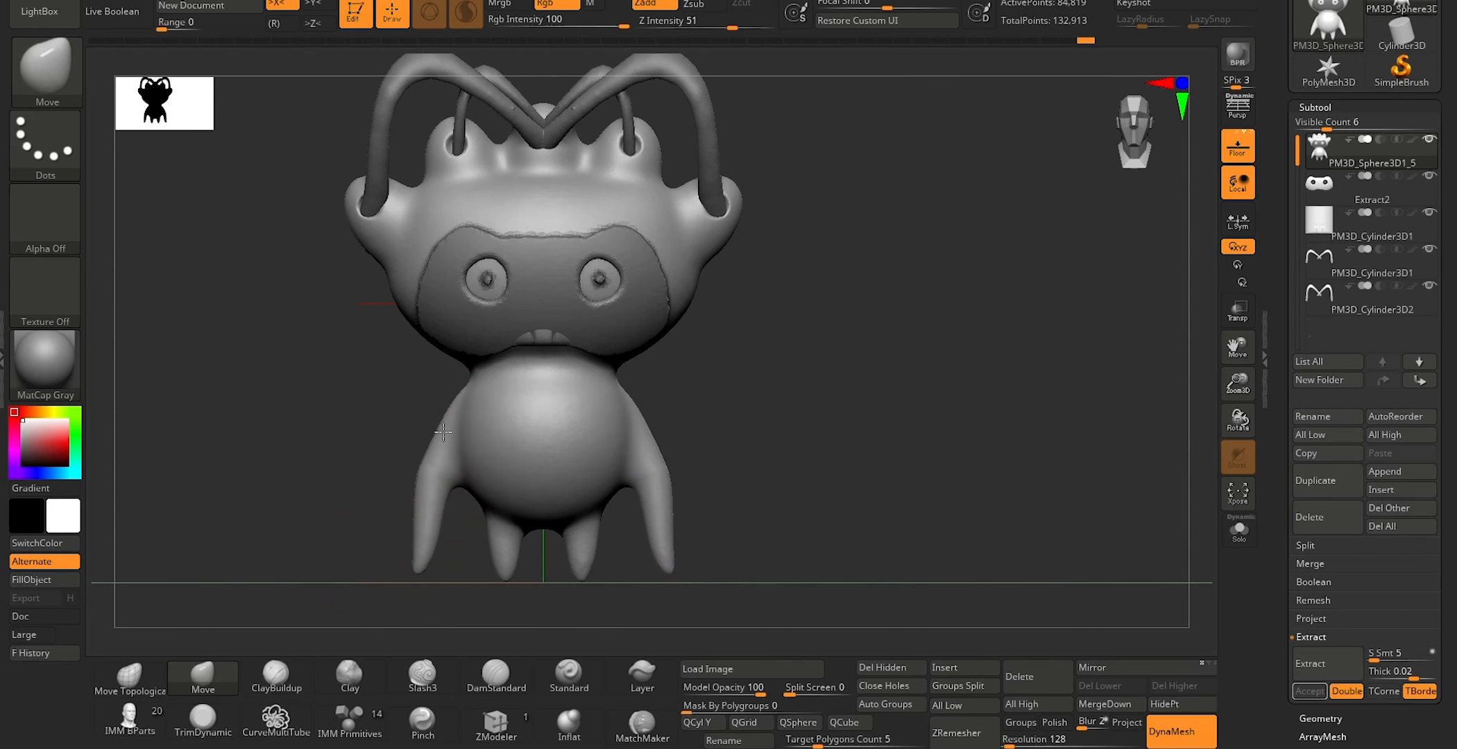
# Step: Reshape the torso's profile with the Move brush, pushing the upper back and chest inward
pyautogui.moveTo(263, 534); pyautogui.dragTo(319, 530)
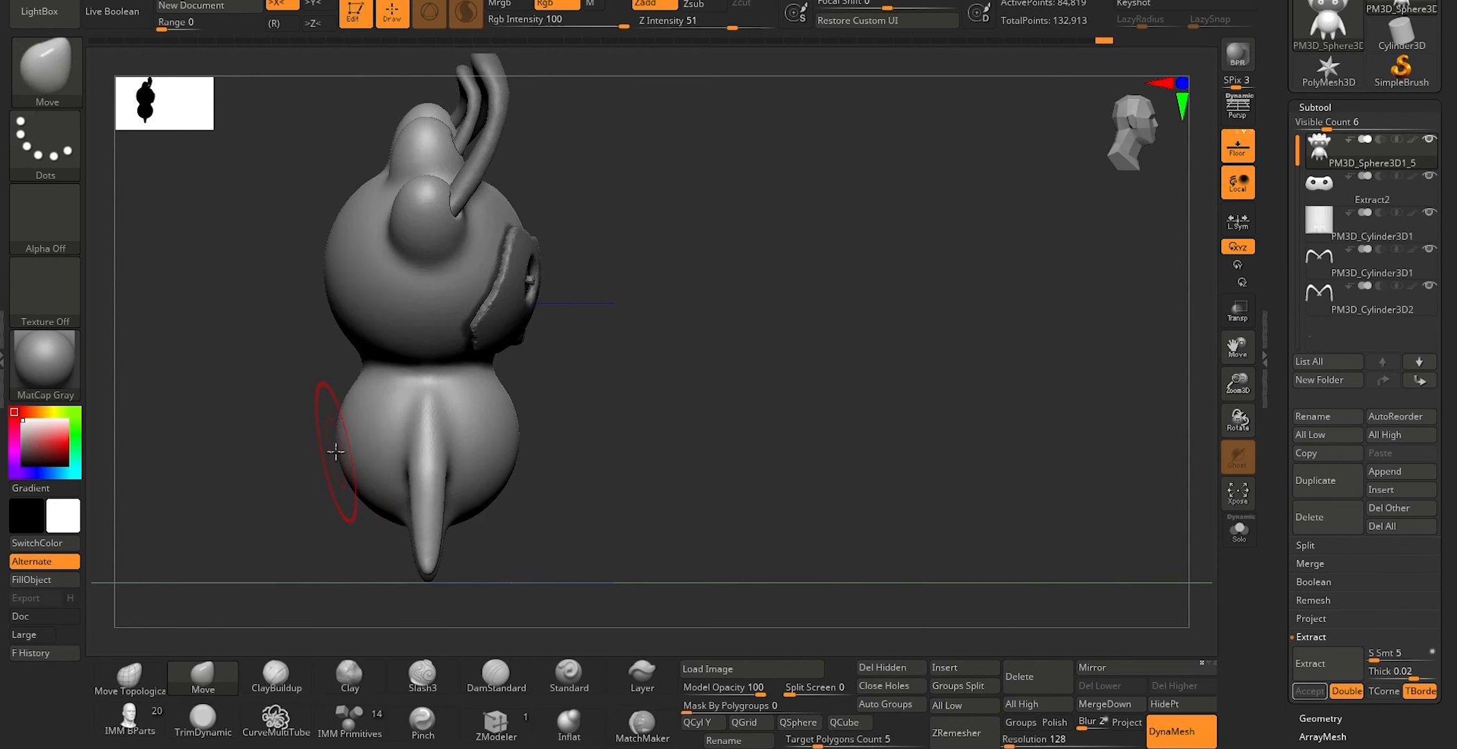
pyautogui.moveTo(363, 477); pyautogui.dragTo(355, 481)
pyautogui.moveTo(341, 415); pyautogui.dragTo(357, 449)
pyautogui.moveTo(505, 484); pyautogui.dragTo(500, 475)
pyautogui.moveTo(504, 406); pyautogui.dragTo(495, 402)
pyautogui.moveTo(592, 387)
pyautogui.mouseDown()
pyautogui.moveTo(630, 400)
pyautogui.moveTo(592, 421)
pyautogui.moveTo(584, 479)
pyautogui.mouseUp()
pyautogui.hotkey('ctrl', 'z')
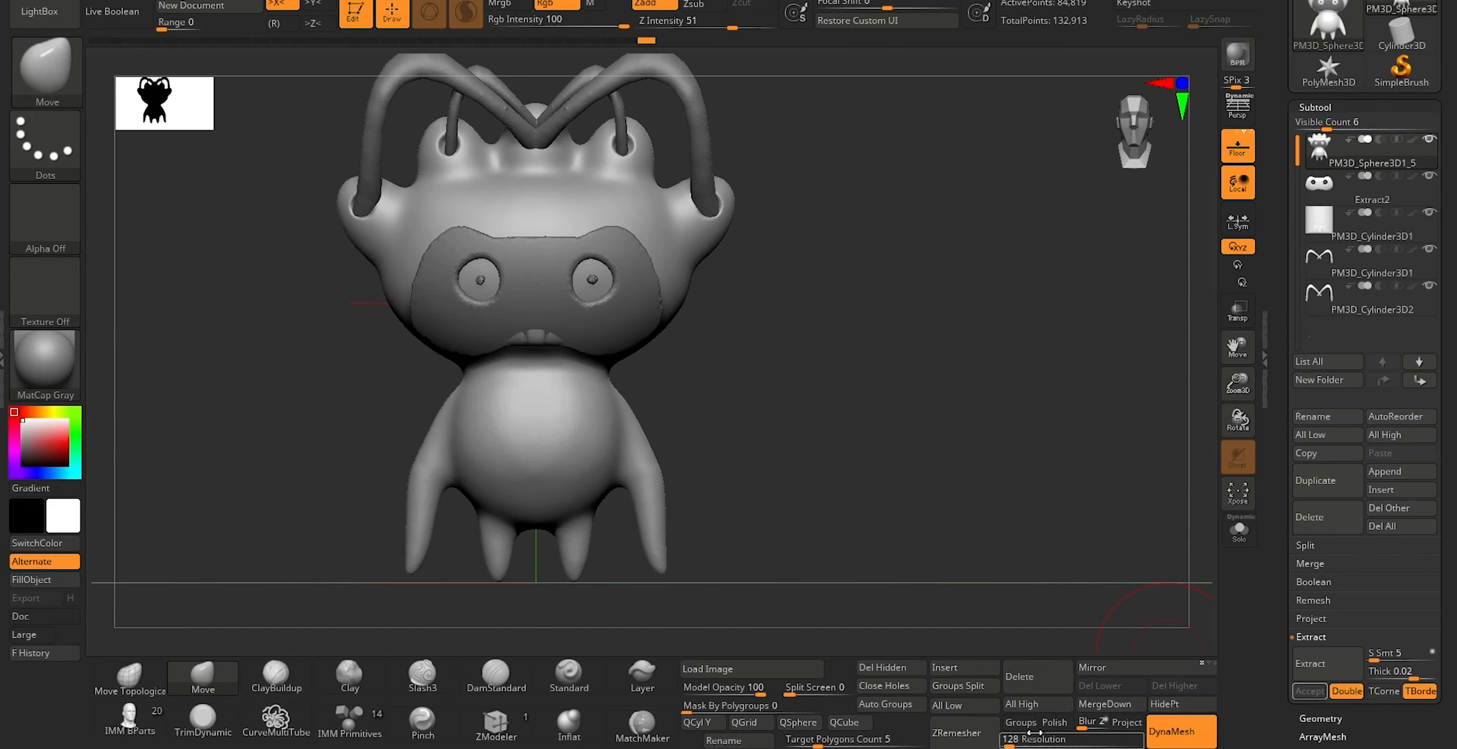
# Step: ZRemesh the body subtool and subdivide the clean mesh to a high density
pyautogui.keyDown('alt'); pyautogui.moveTo(908, 377); pyautogui.dragTo(862, 396); pyautogui.keyUp('alt')
pyautogui.click(978, 742)
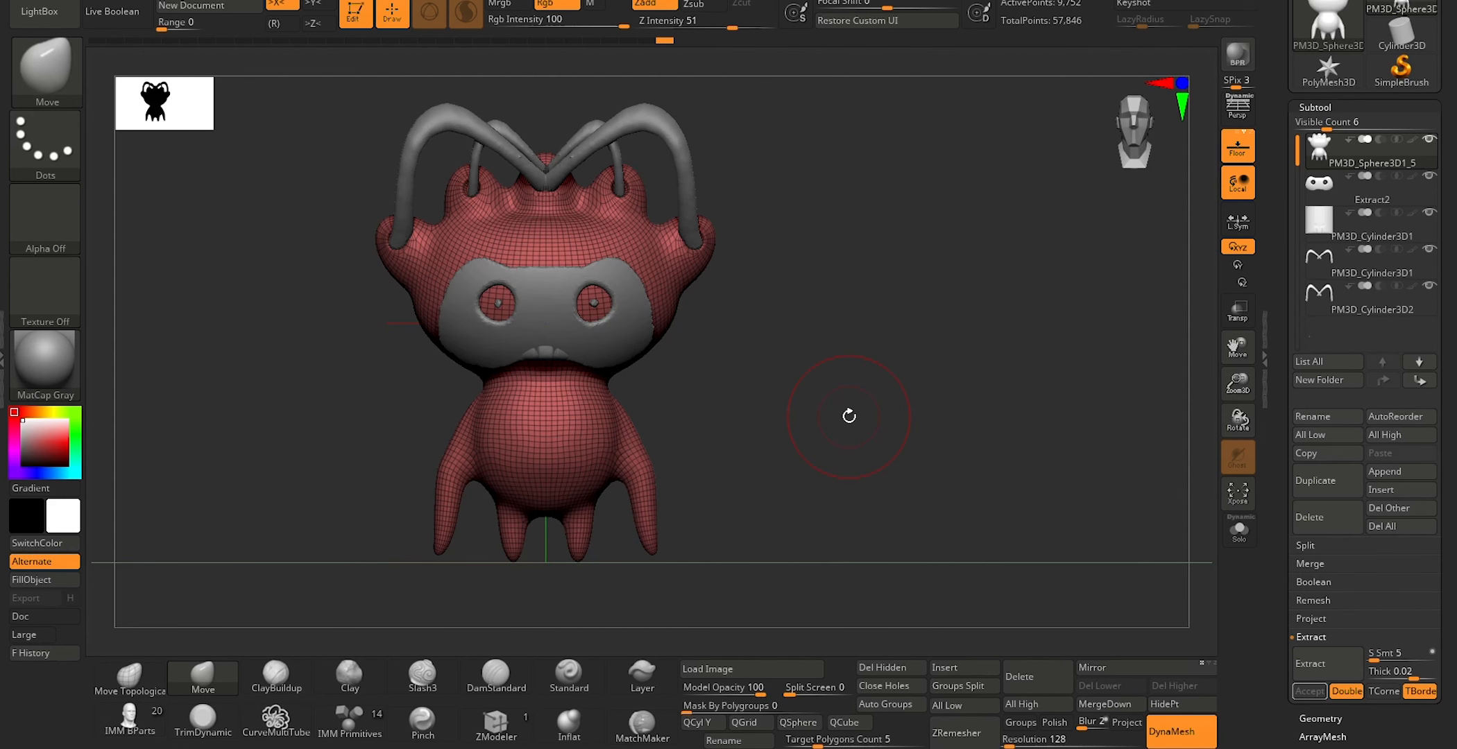
pyautogui.press('ctrl')
pyautogui.hotkey('ctrl', 'd')
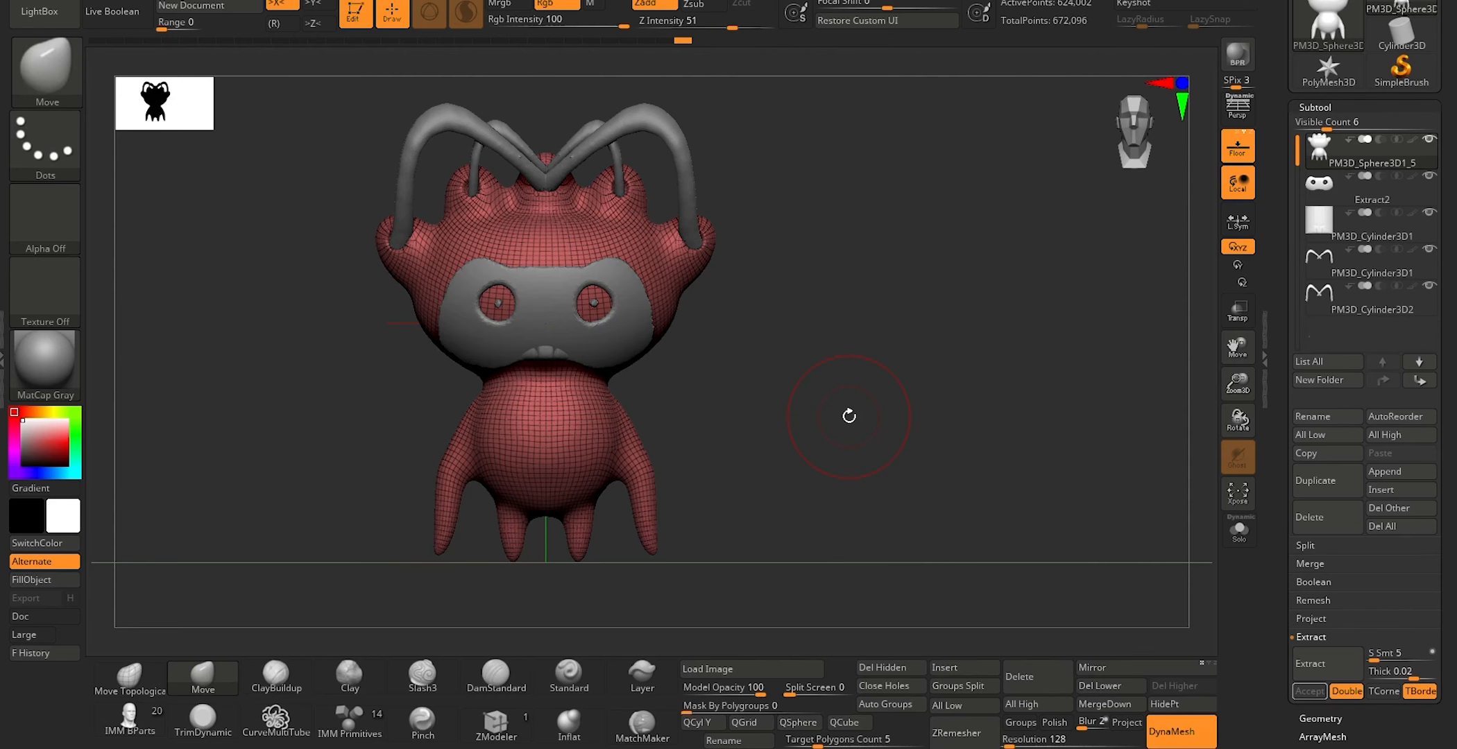
# Step: Subdivide the face plate and the mouth teeth subtools into denser, smoother meshes
pyautogui.click(1318, 190)
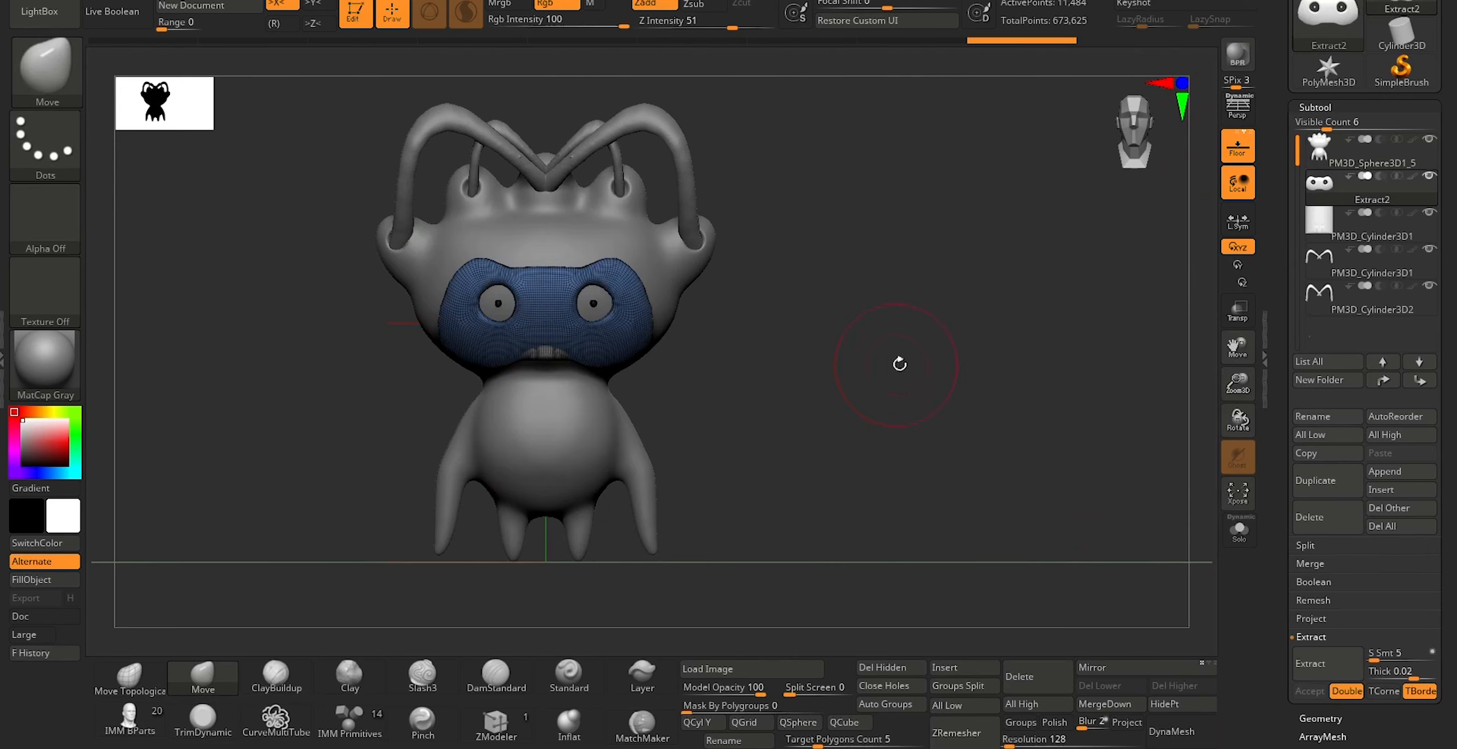
pyautogui.press('ctrl')
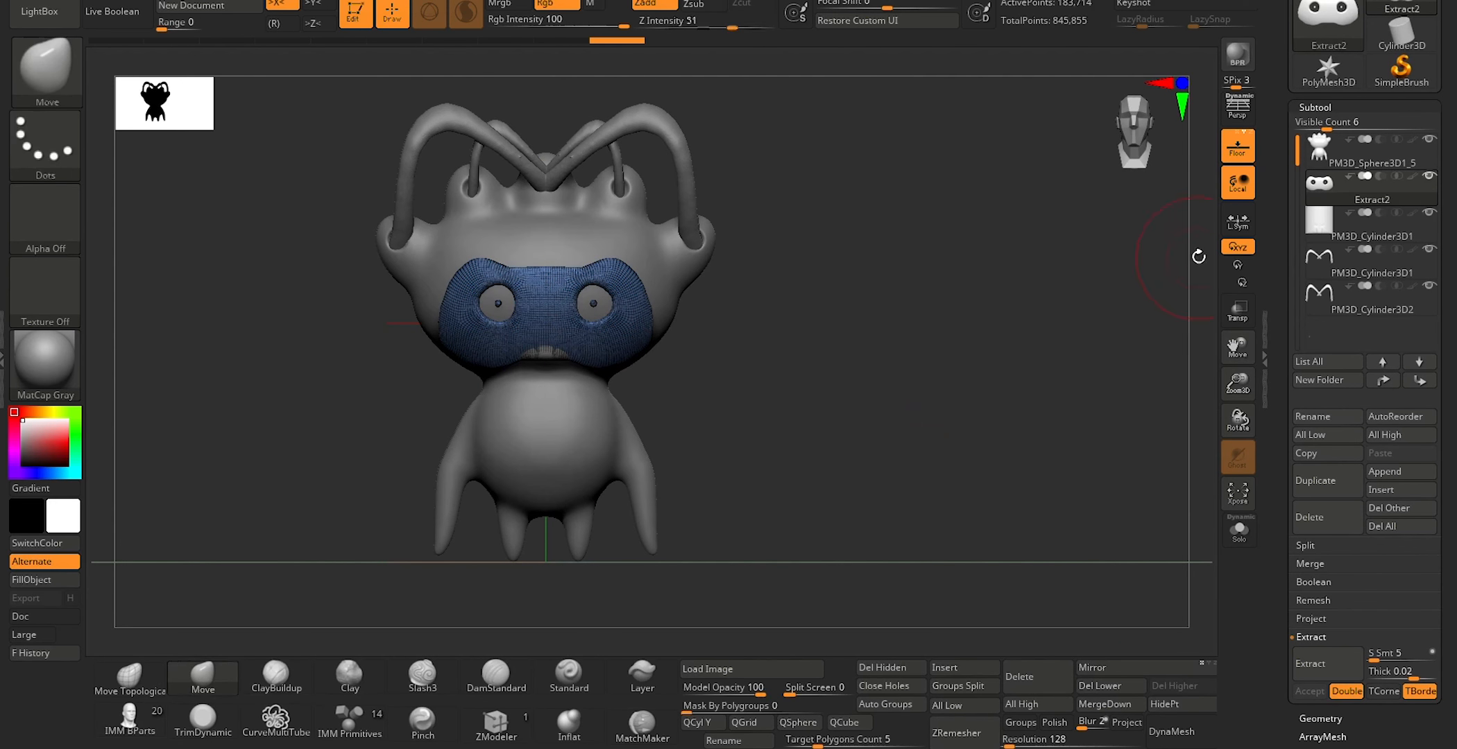
pyautogui.click(1324, 223)
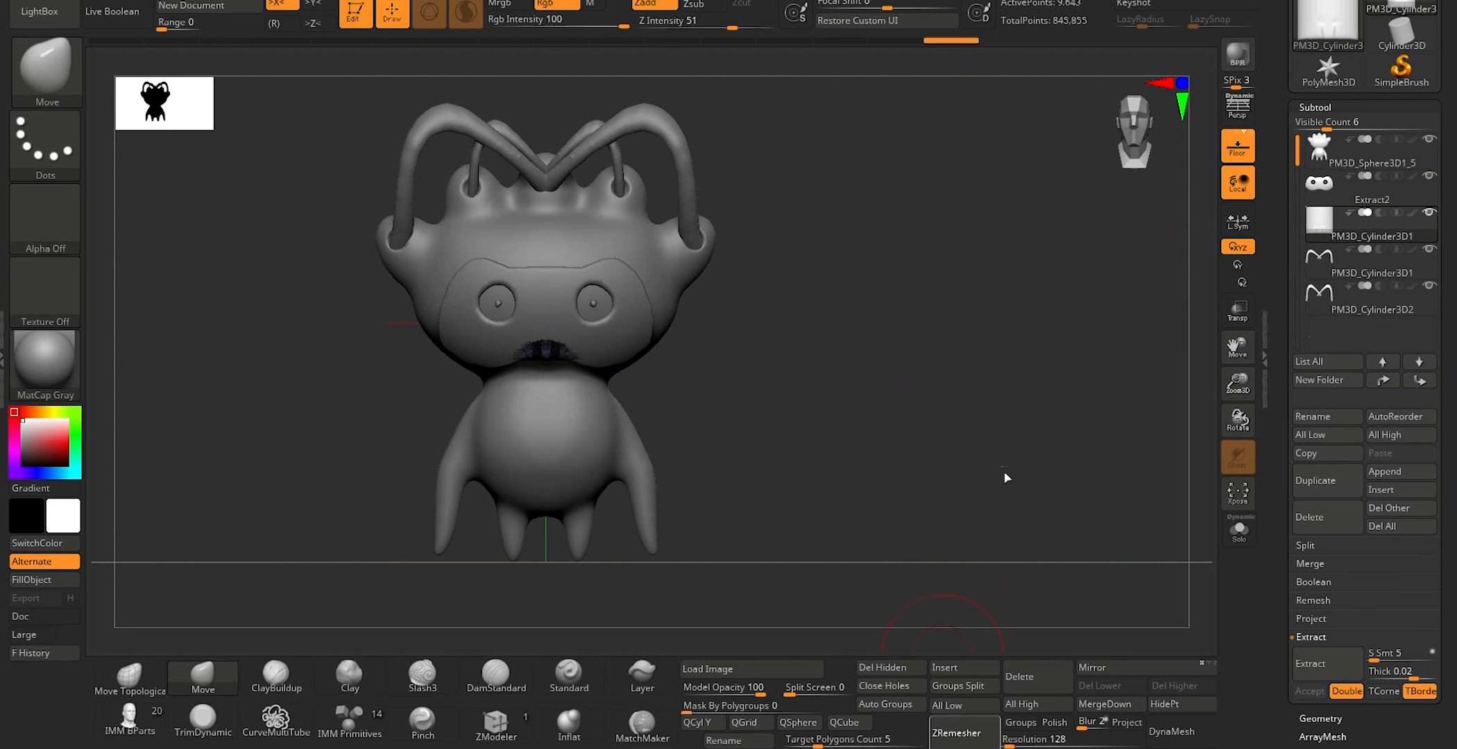
pyautogui.press('ctrl')
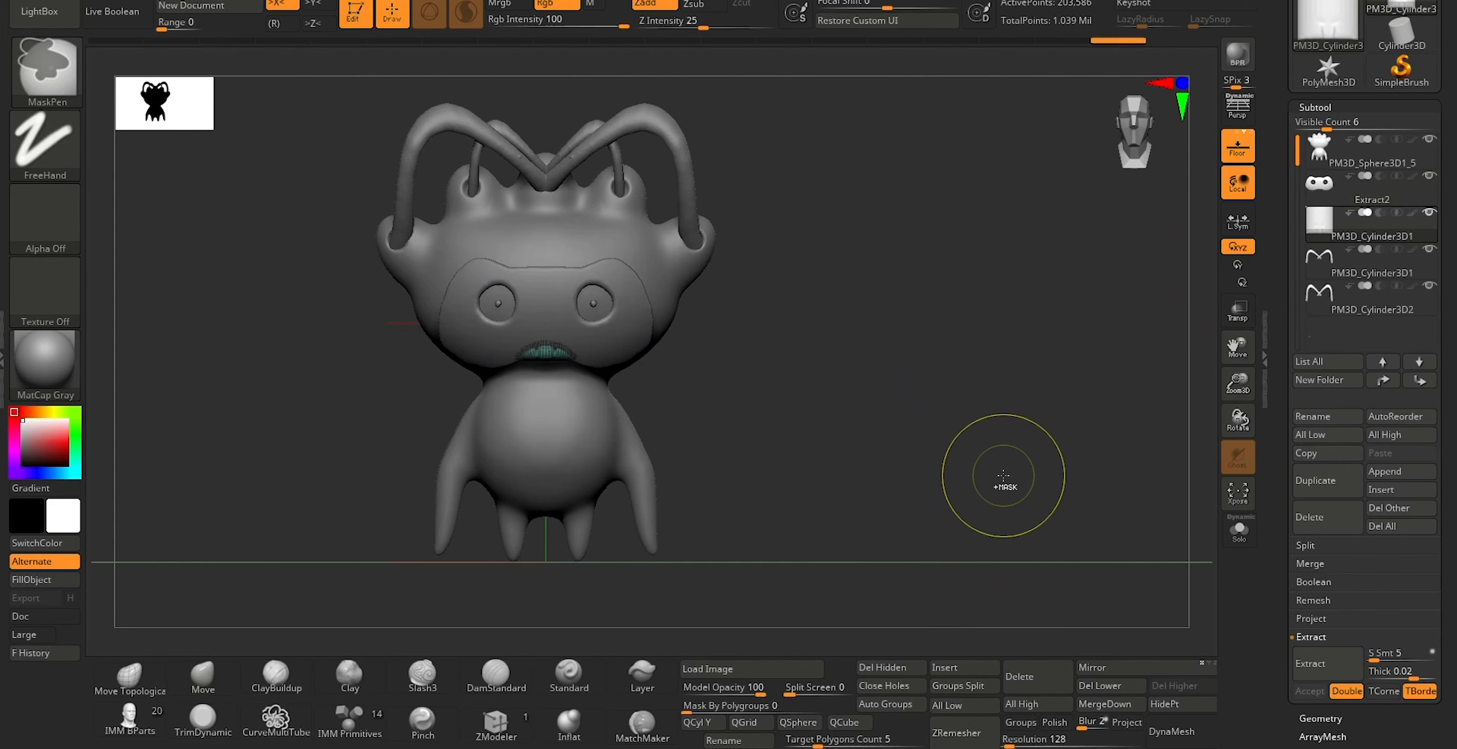
# Step: ZRemesh and subdivide the large rod pair, and make the small rod pair equally smooth and dense
pyautogui.click(1324, 265)
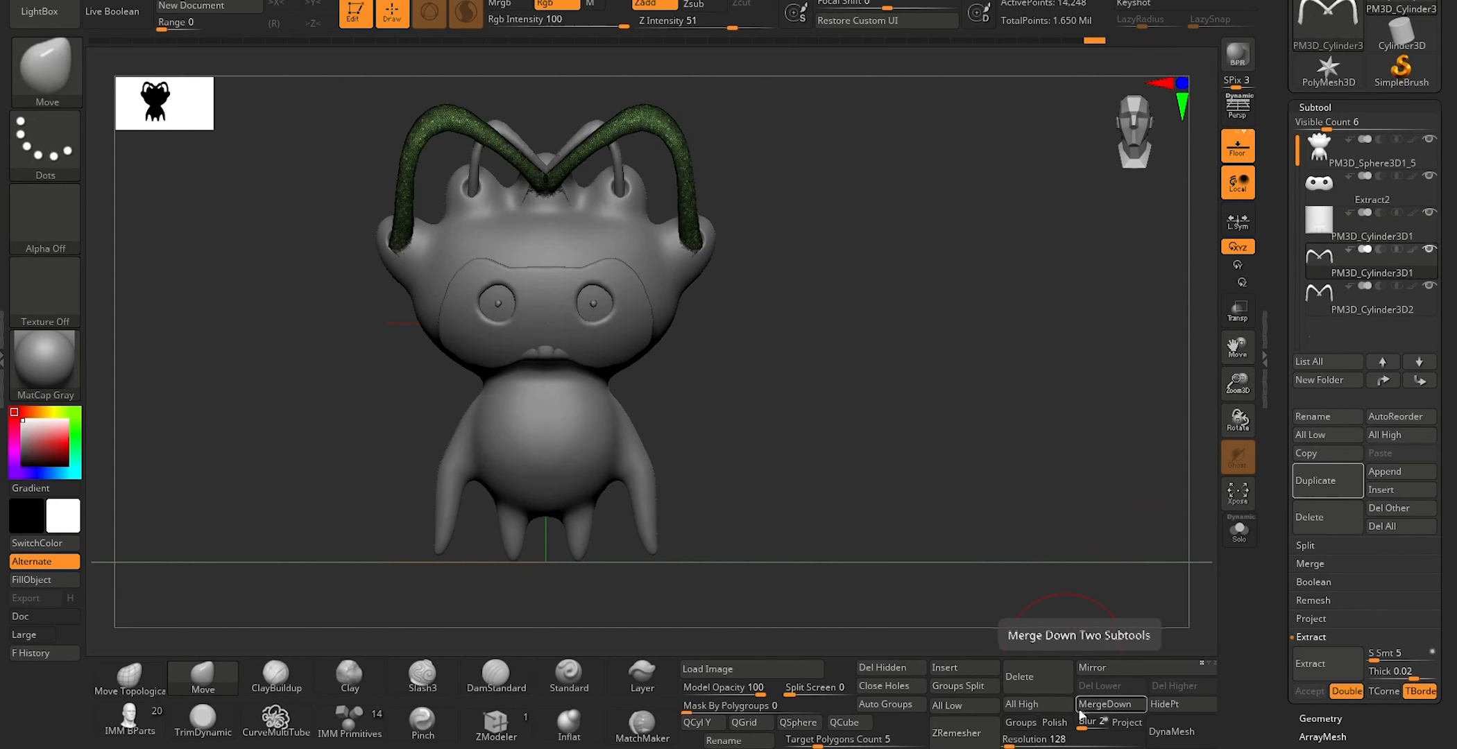
pyautogui.click(984, 741)
pyautogui.hotkey('ctrl', 'd')
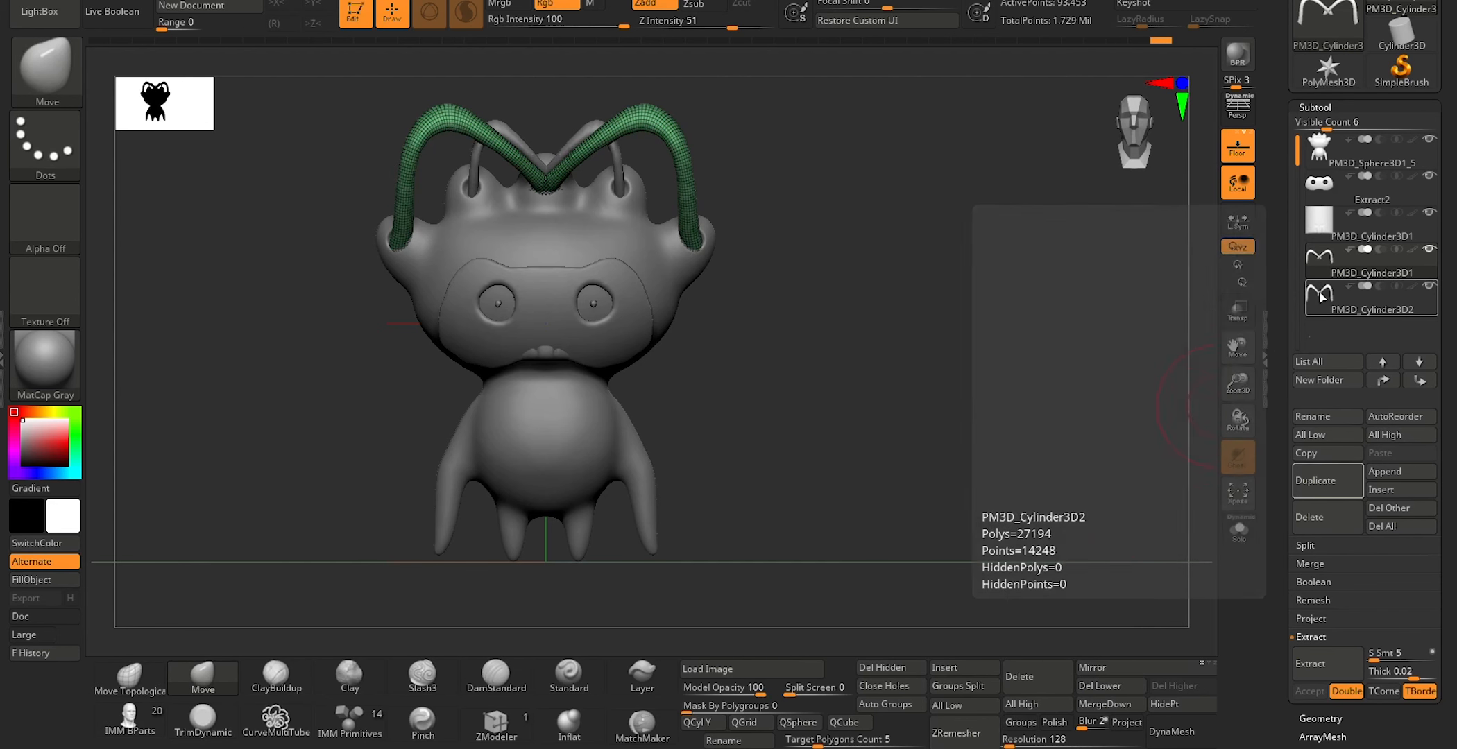
pyautogui.click(1321, 295)
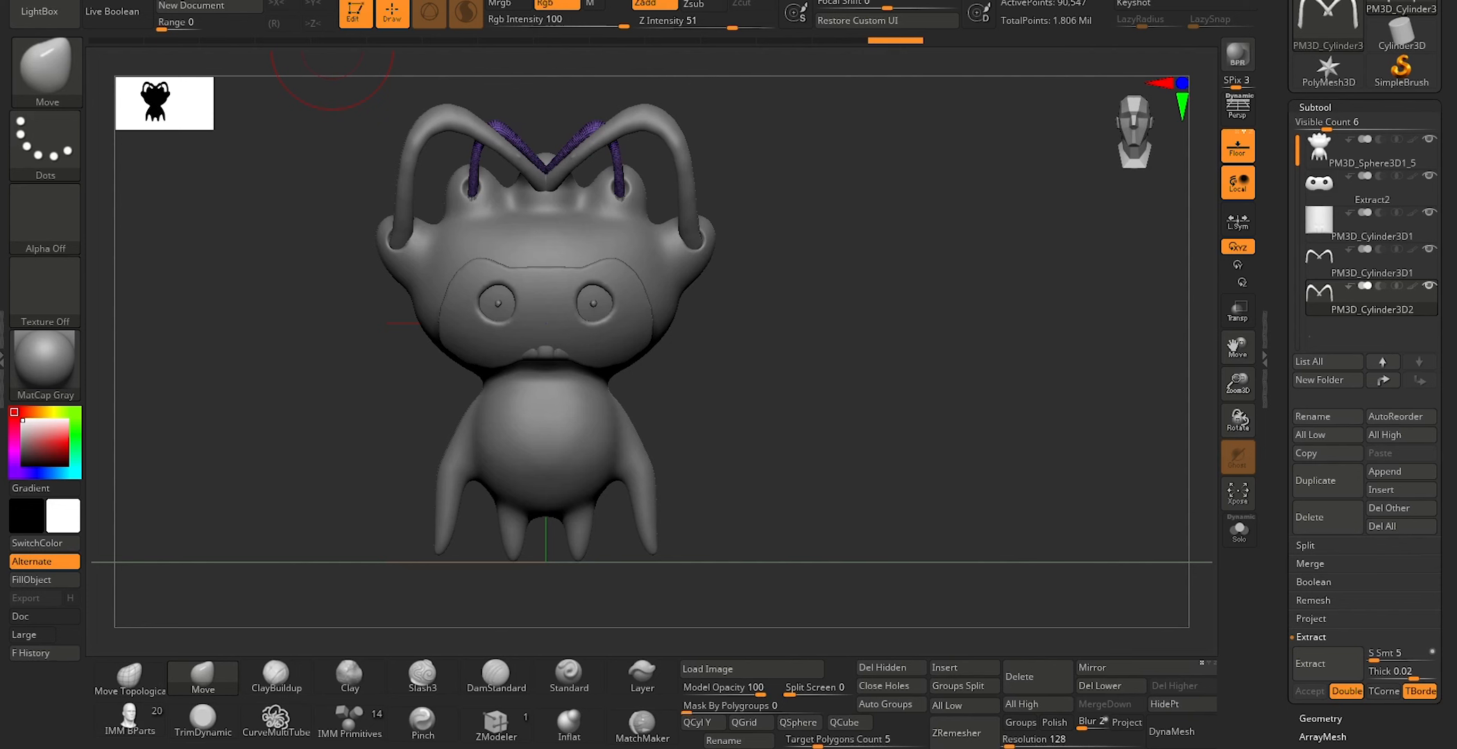
# Step: Widen the face plate with the Move brush by pulling its upper and outer edges outward around the eyes
pyautogui.moveTo(279, 3)
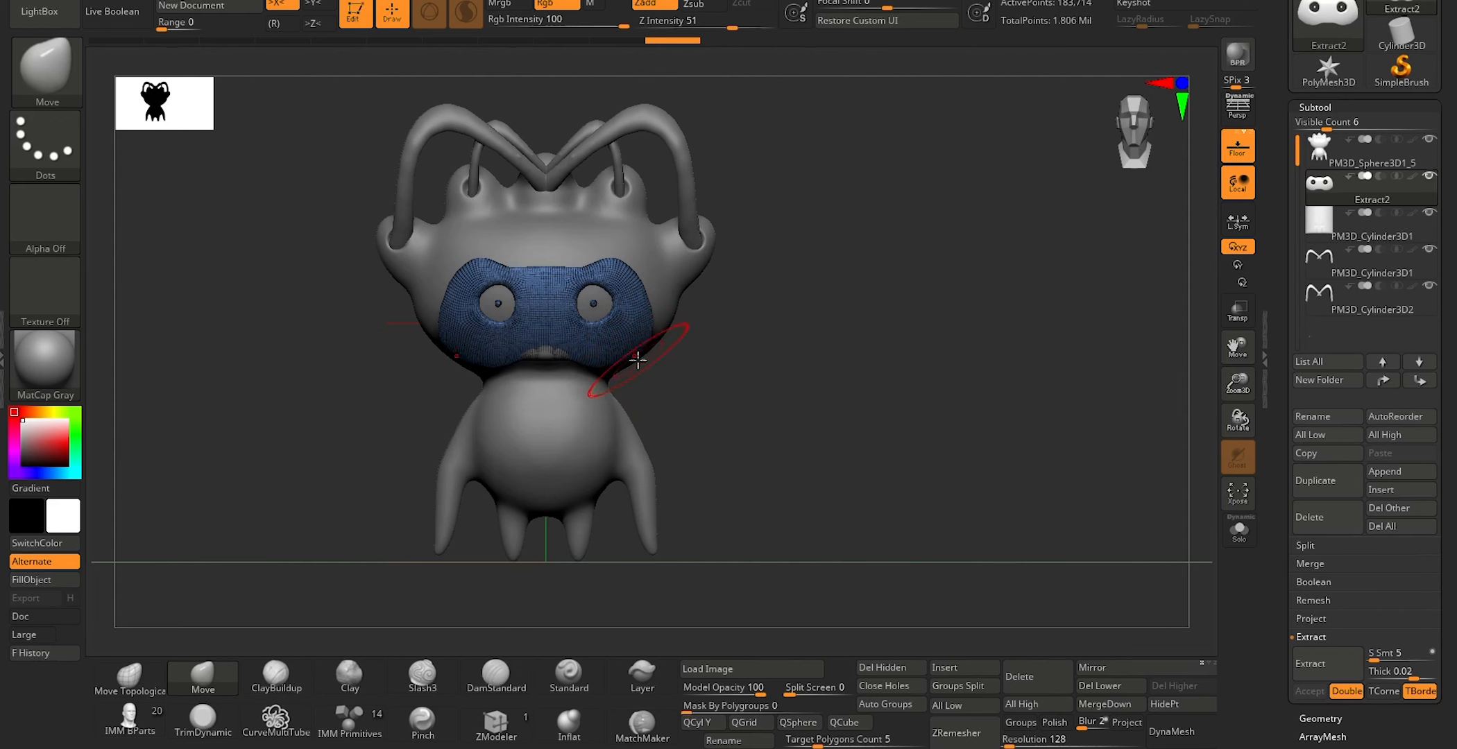
pyautogui.moveTo(707, 357)
pyautogui.mouseDown()
pyautogui.moveTo(709, 385)
pyautogui.moveTo(691, 374)
pyautogui.mouseUp()
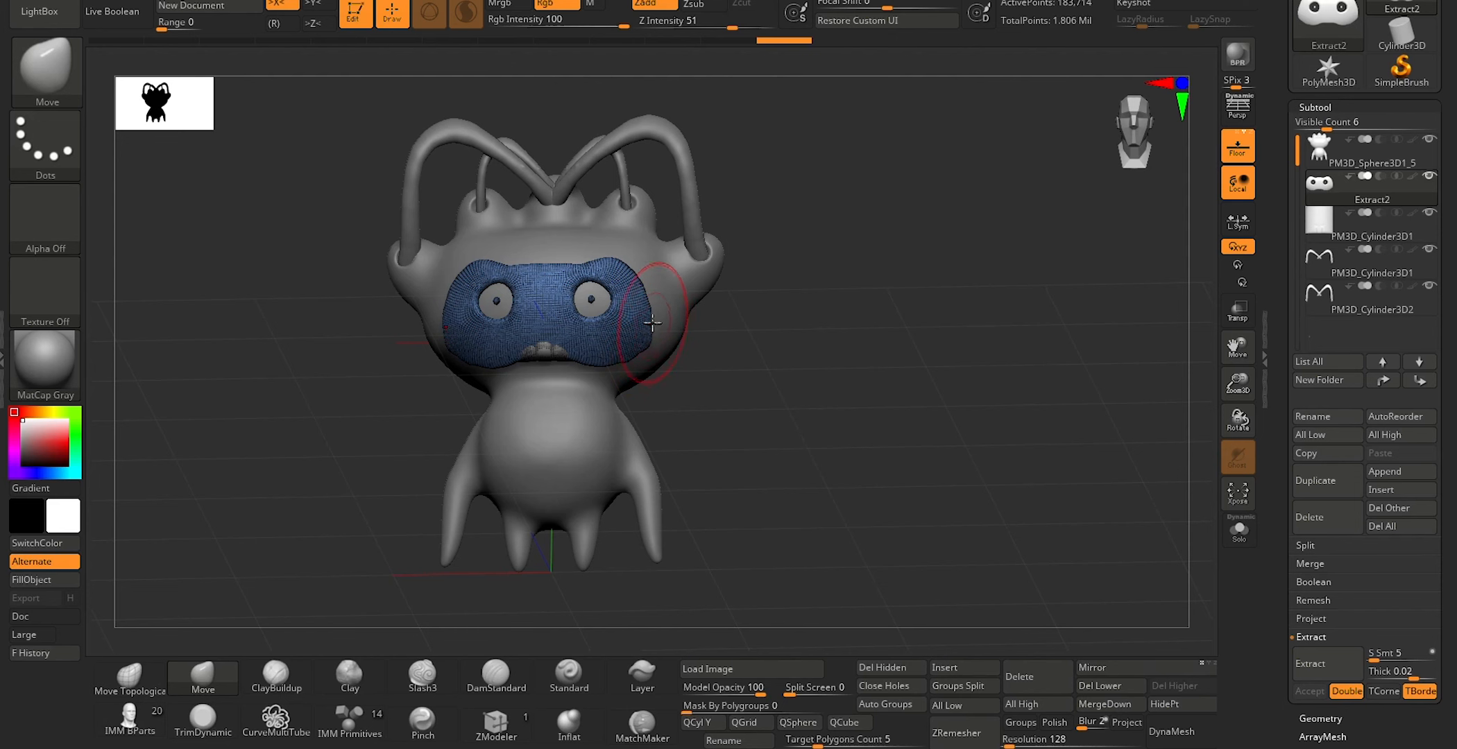
pyautogui.keyDown('shift'); pyautogui.moveTo(776, 304); pyautogui.dragTo(783, 328); pyautogui.keyUp('shift')
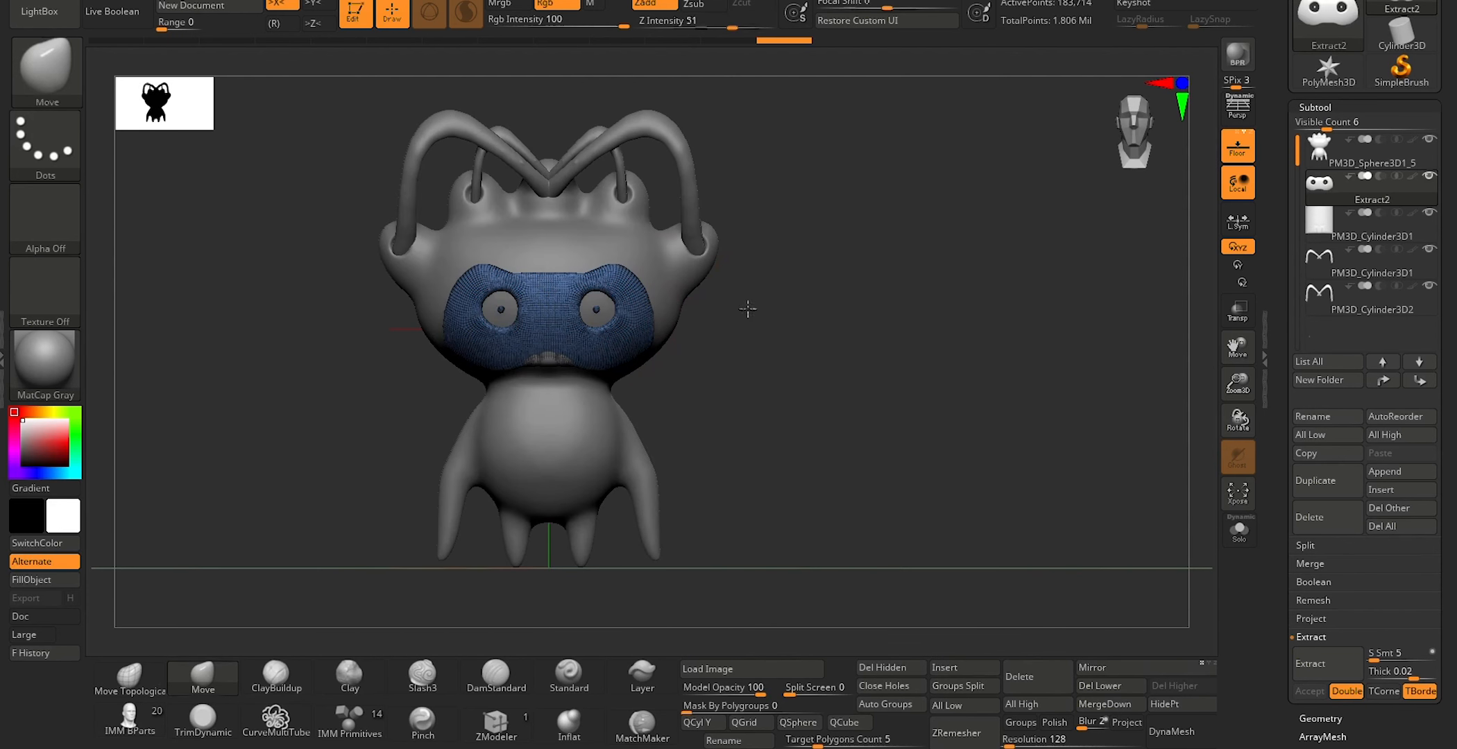
pyautogui.moveTo(612, 280); pyautogui.dragTo(583, 269)
pyautogui.moveTo(653, 323); pyautogui.dragTo(667, 306)
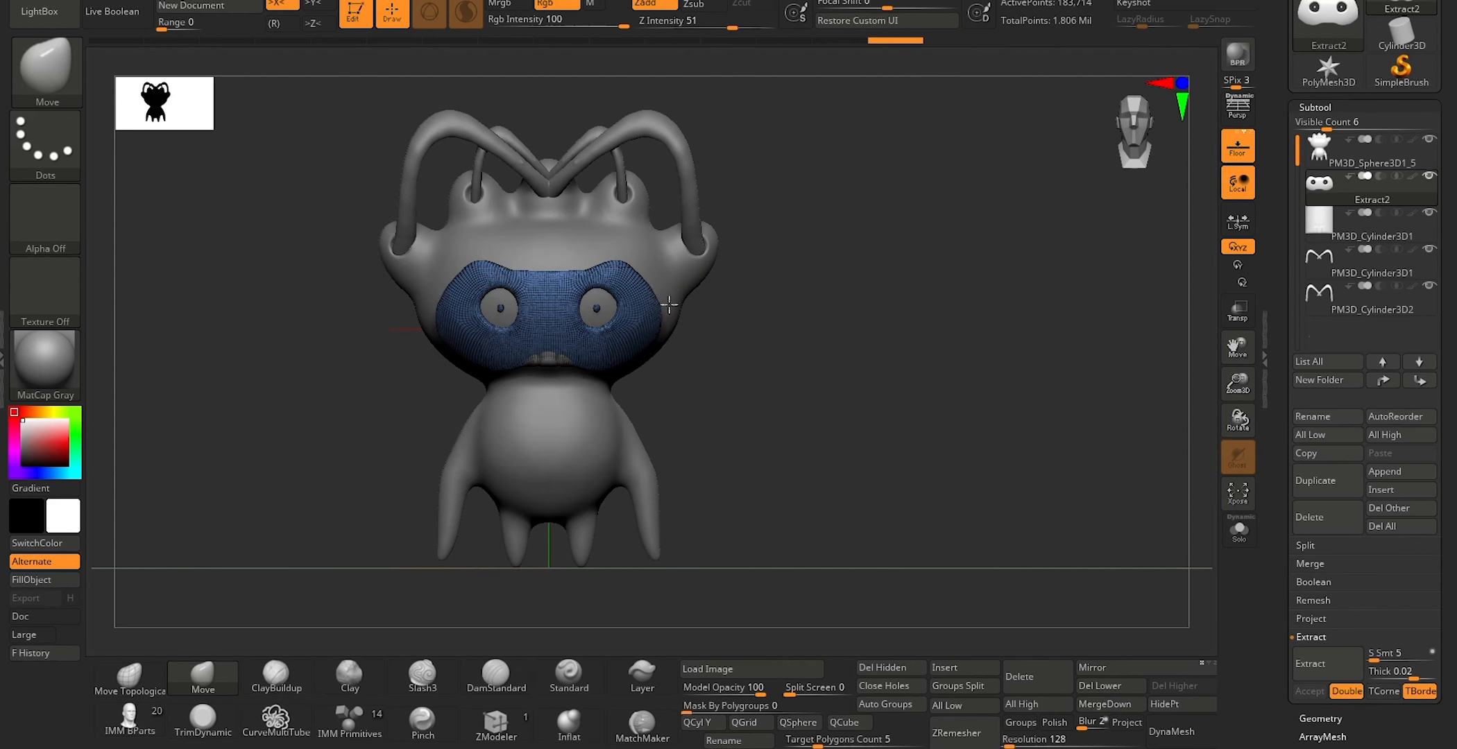
pyautogui.moveTo(668, 371)
pyautogui.mouseDown()
pyautogui.moveTo(750, 391)
pyautogui.moveTo(787, 361)
pyautogui.moveTo(760, 370)
pyautogui.mouseUp()
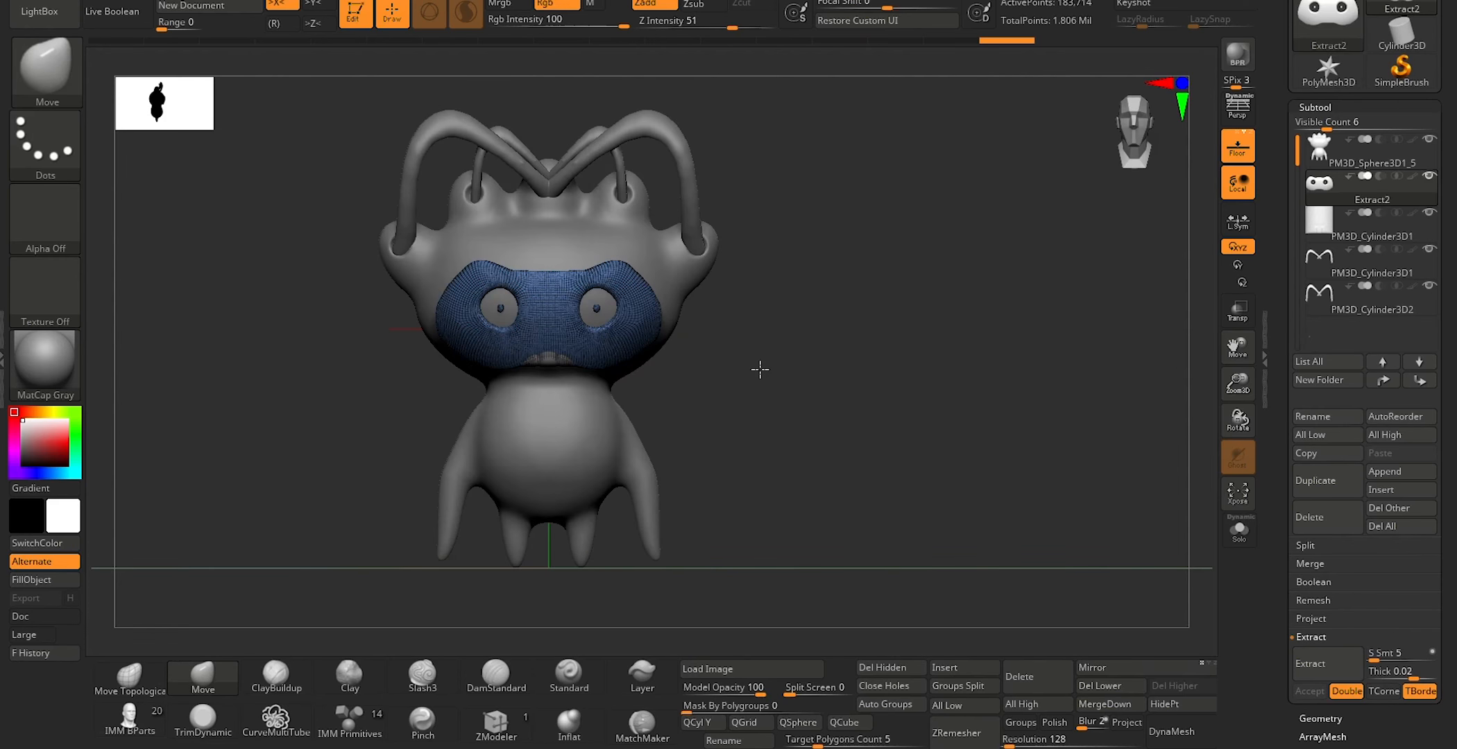
# Step: Enable KeyShot as the renderer and make the face plate the active subtool
pyautogui.keyDown('alt'); pyautogui.moveTo(897, 424); pyautogui.dragTo(875, 404); pyautogui.keyUp('alt')
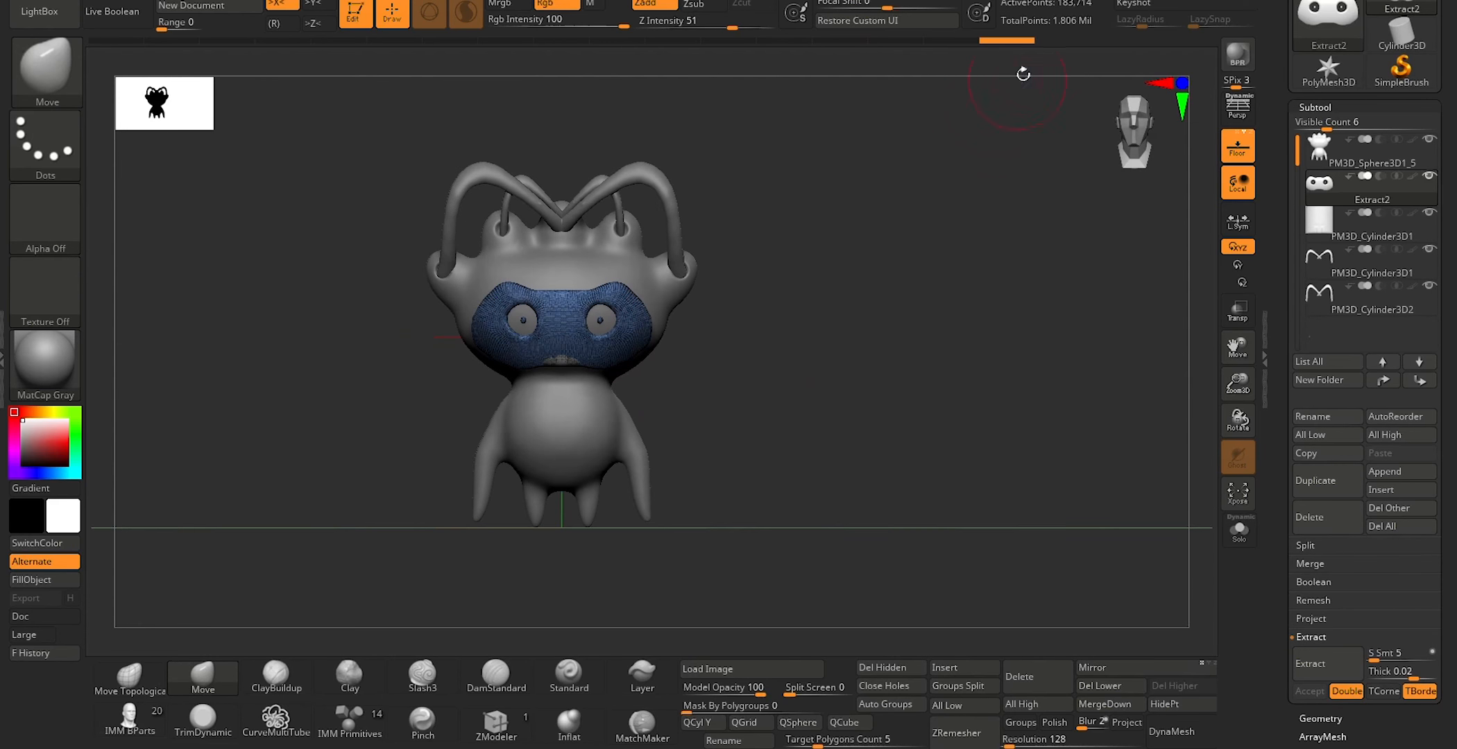
pyautogui.click(1221, 5)
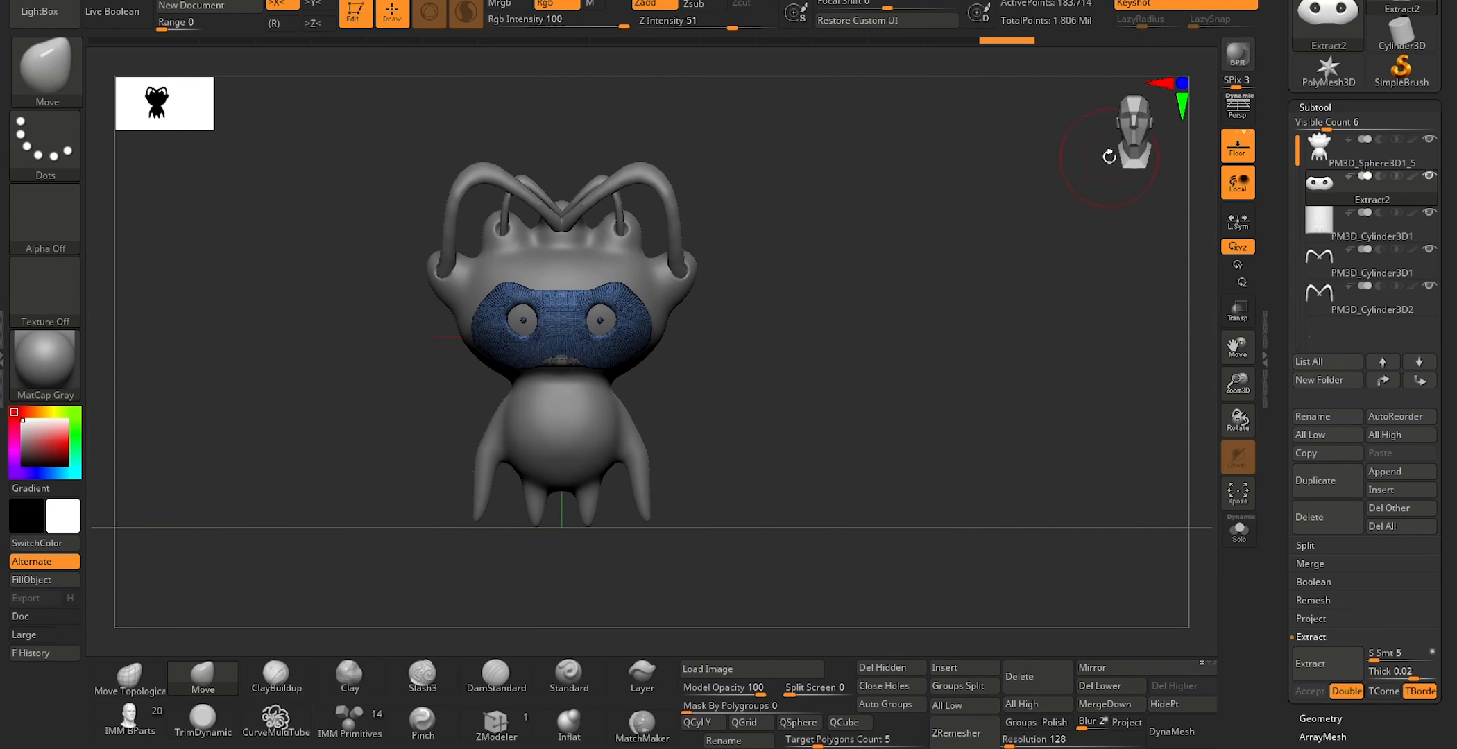
pyautogui.click(1321, 165)
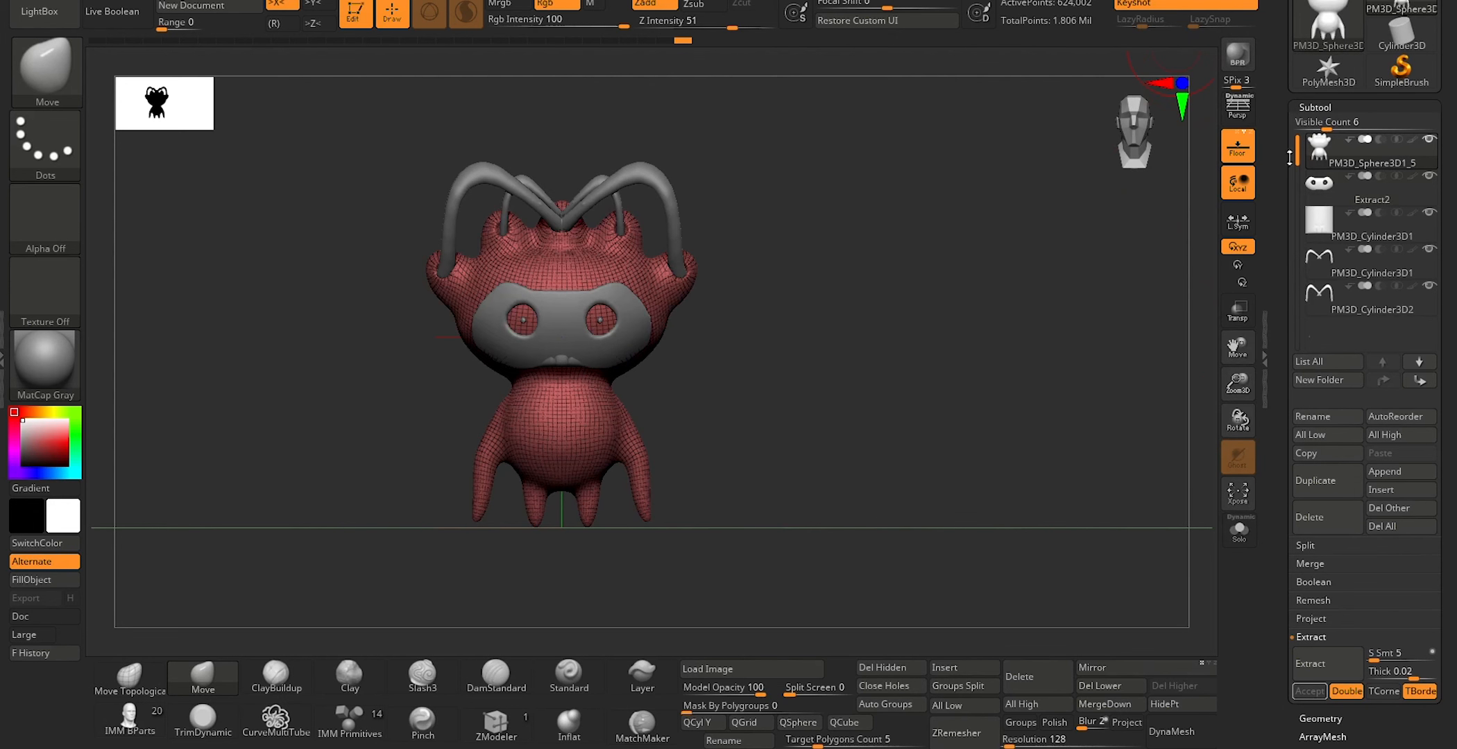
pyautogui.click(1339, 184)
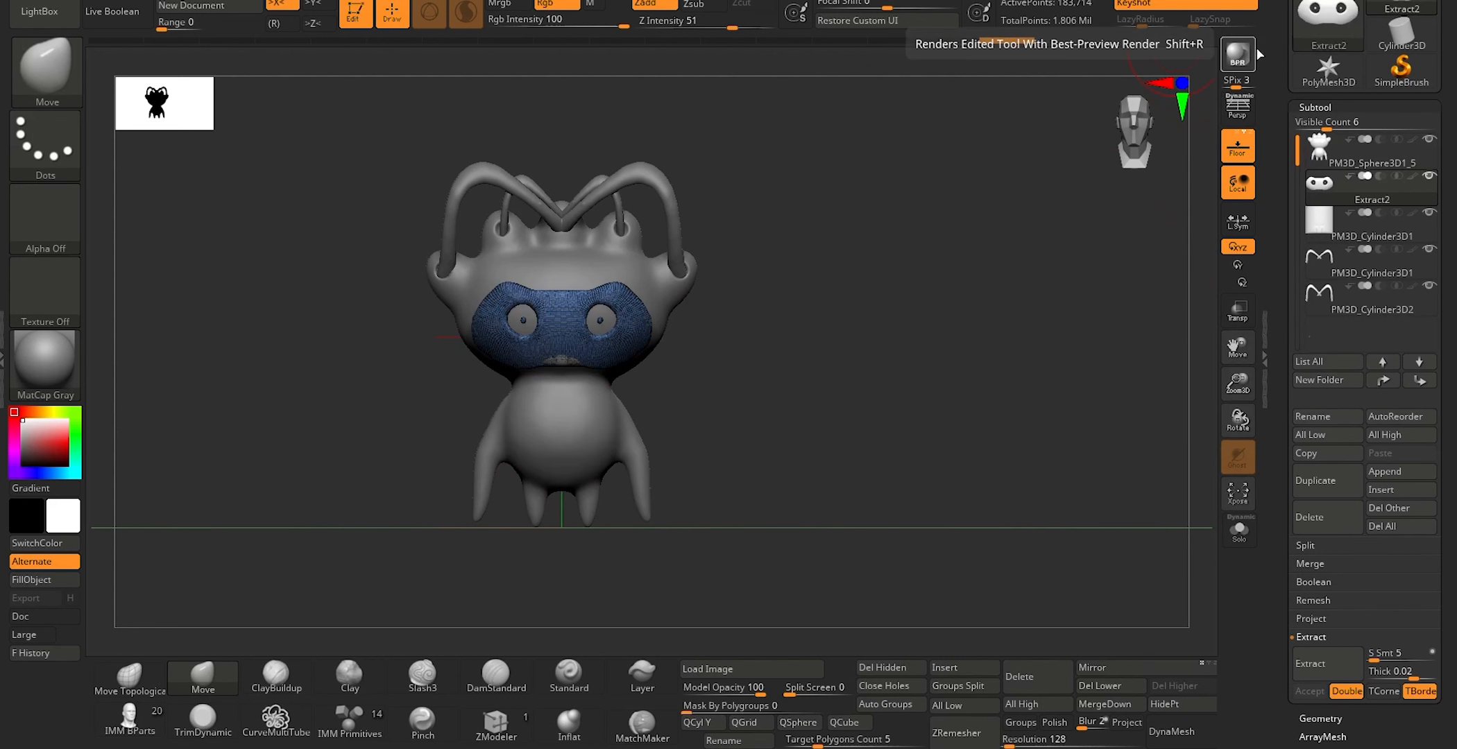